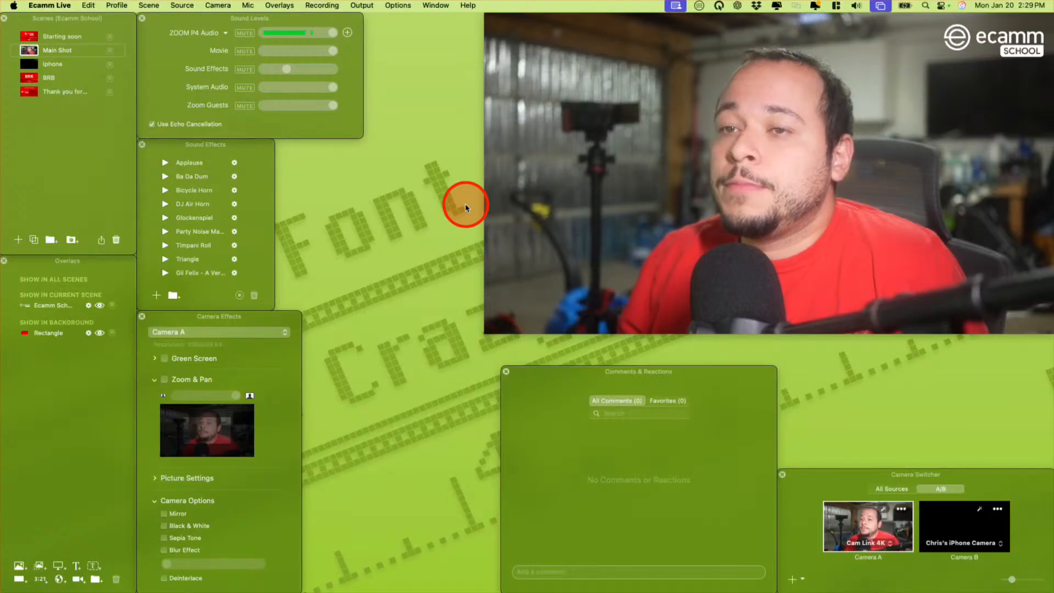
# Start a new dynamic text overlay and set its typeface to Product Sans
pyautogui.moveTo(504, 184)
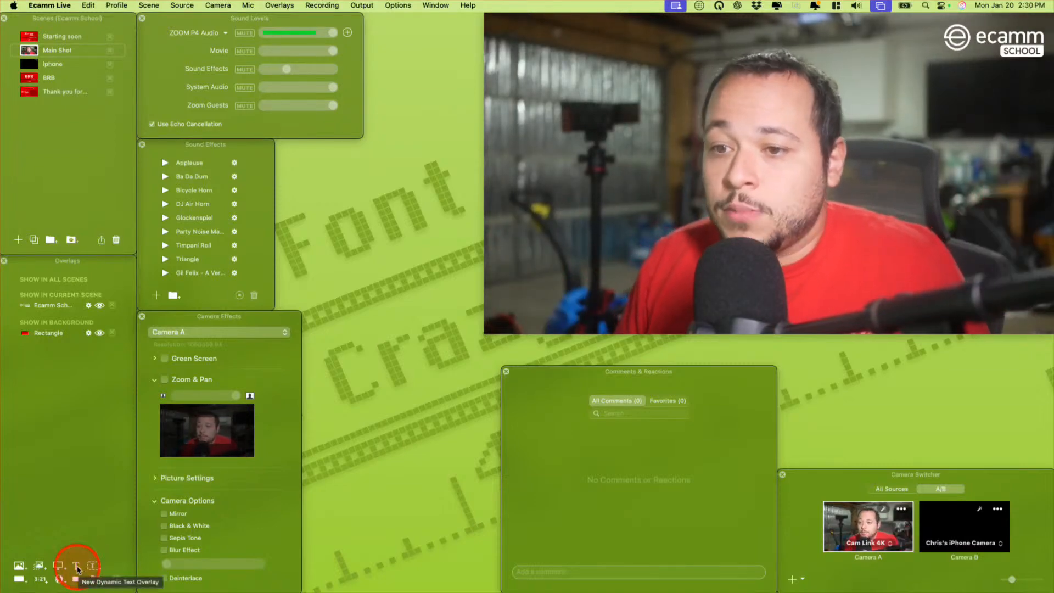
pyautogui.click(76, 568)
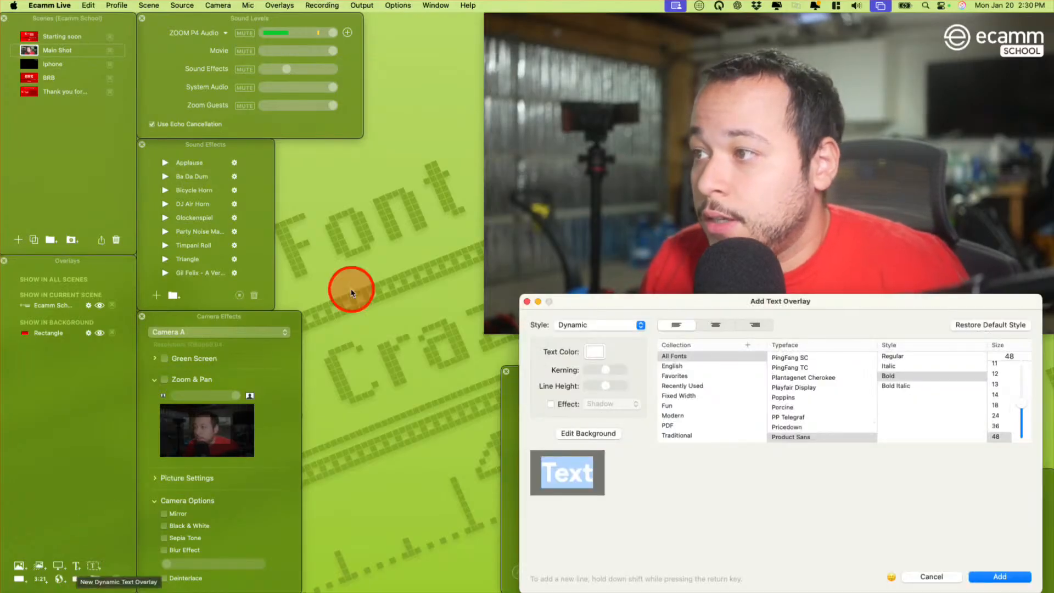
pyautogui.moveTo(684, 314); pyautogui.dragTo(381, 143)
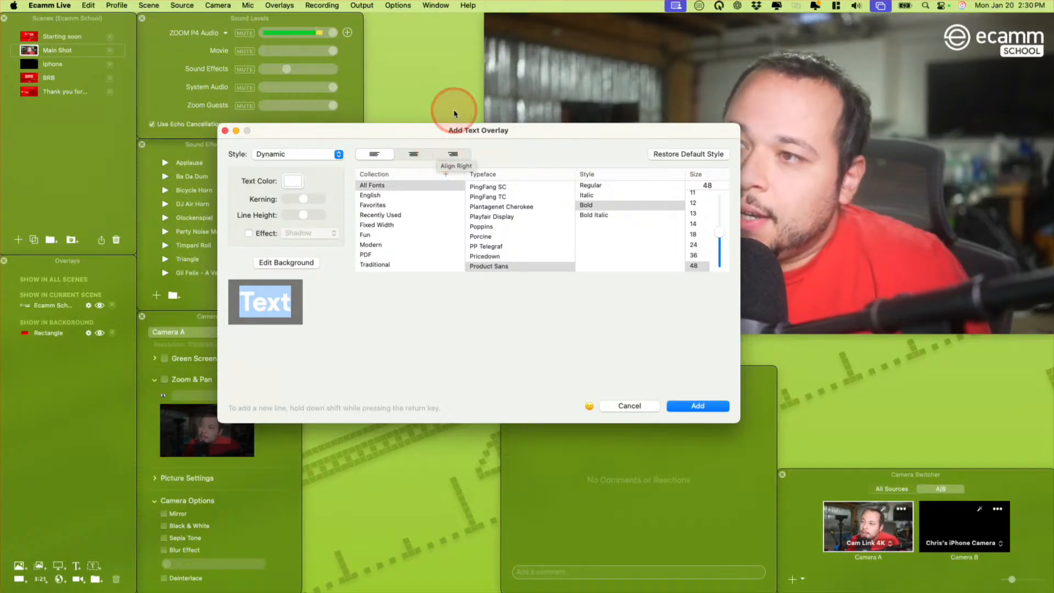
pyautogui.click(247, 300)
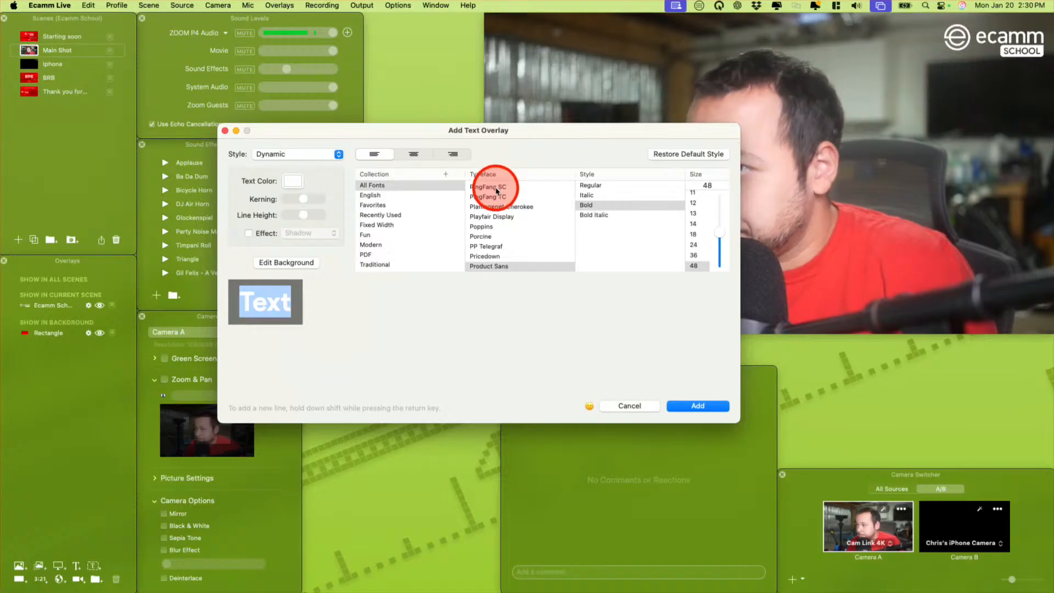
pyautogui.click(488, 247)
pyautogui.click(488, 230)
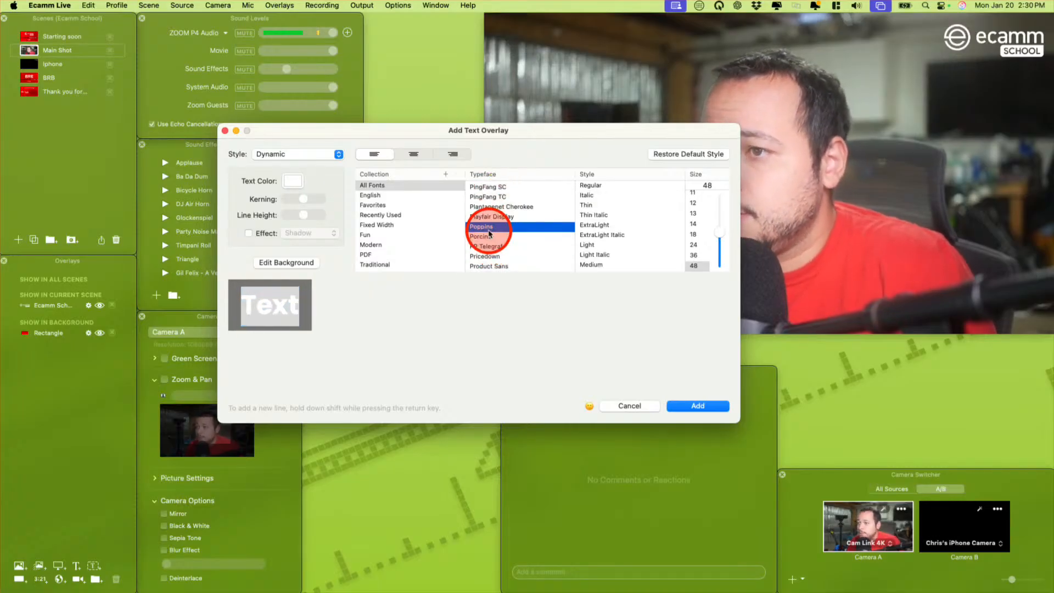
pyautogui.click(479, 268)
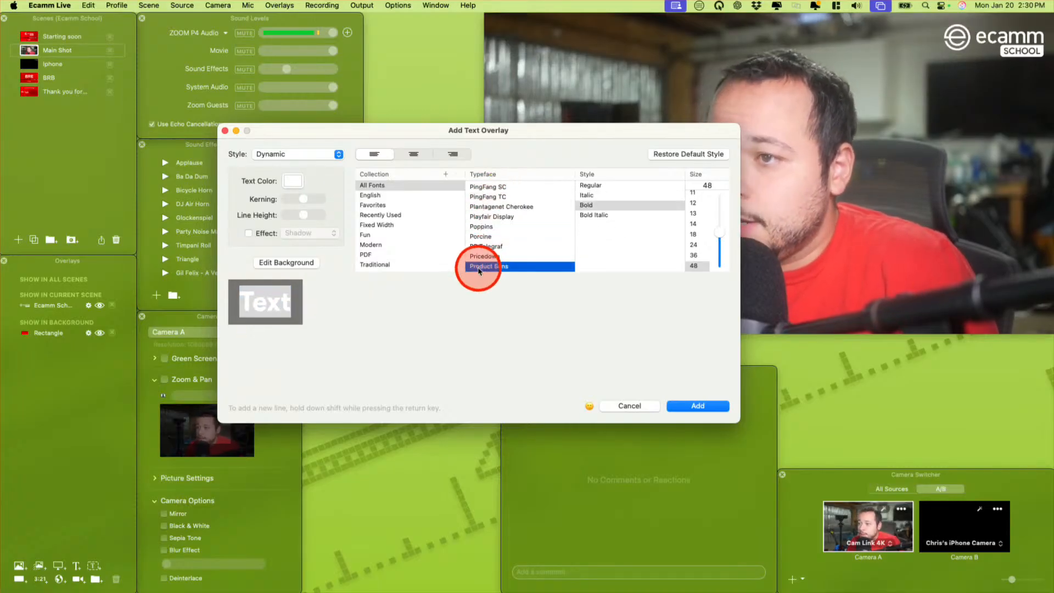
# Replace the overlay's placeholder text with the host's first name only
pyautogui.doubleClick(258, 303)
pyautogui.write('Chris')
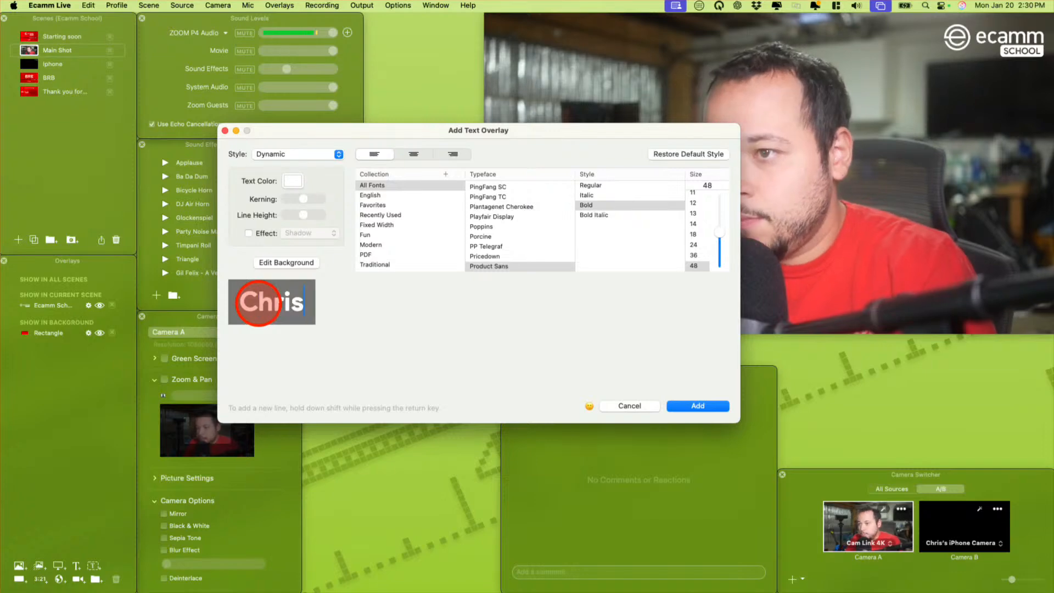
pyautogui.write(' Fern')
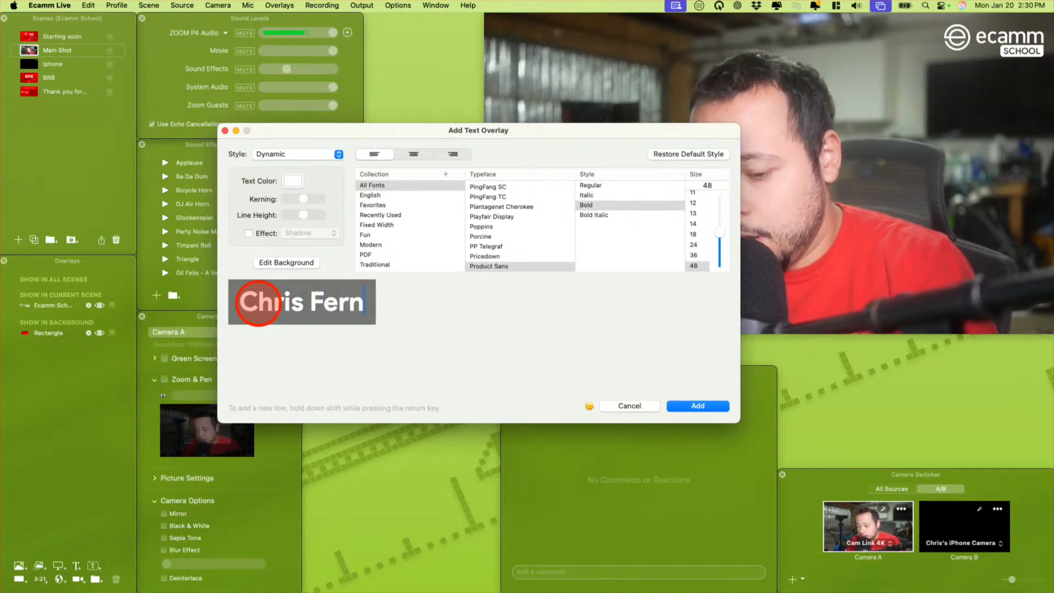
pyautogui.write('an')
pyautogui.press('BackSpace')
pyautogui.press('BackSpace')
pyautogui.press('BackSpace')
pyautogui.press('BackSpace')
pyautogui.press('BackSpace')
pyautogui.press('BackSpace')
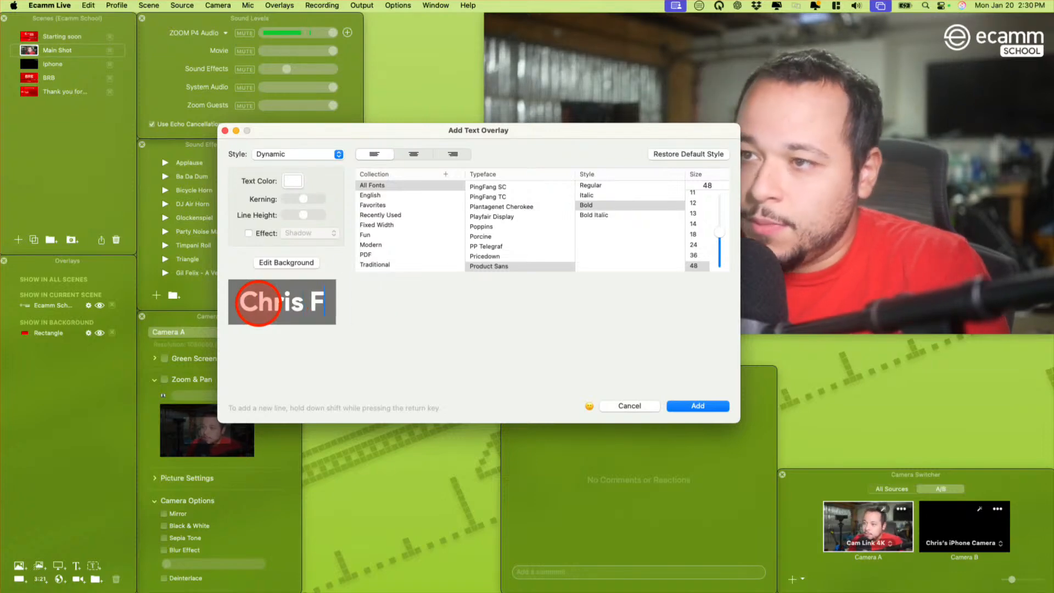
pyautogui.press('BackSpace')
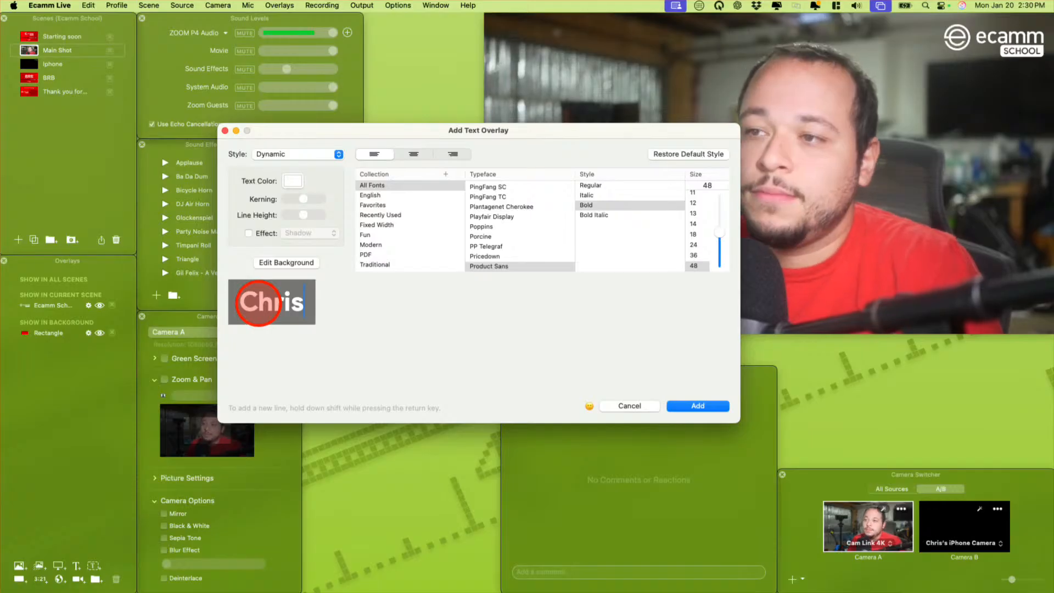
# Set the text overlay's background to solid red, FF0000, at full opacity, and move the colour picker clear of the overlay settings
pyautogui.click(300, 263)
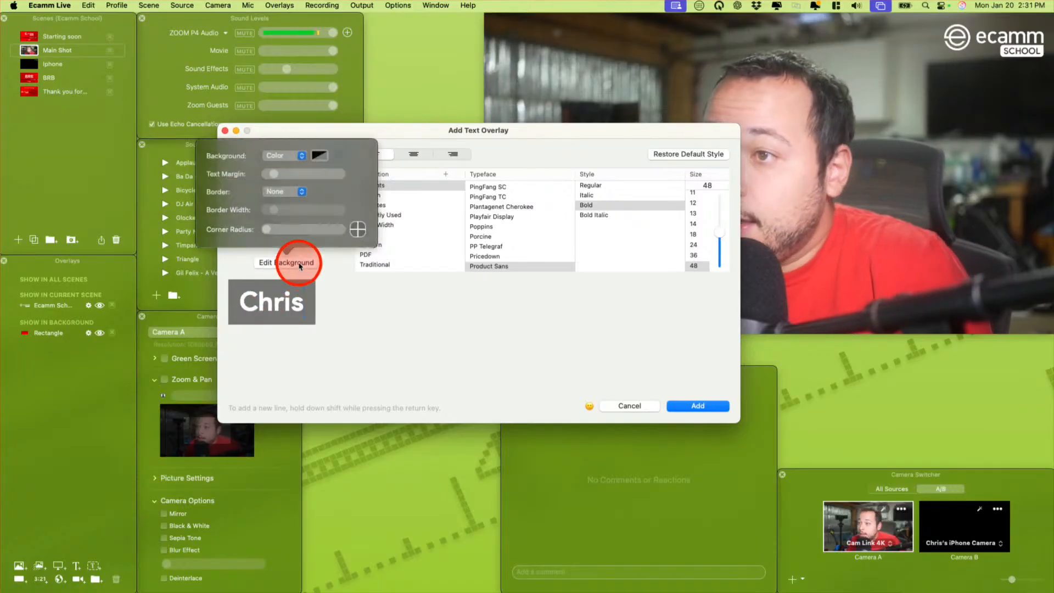
pyautogui.click(321, 151)
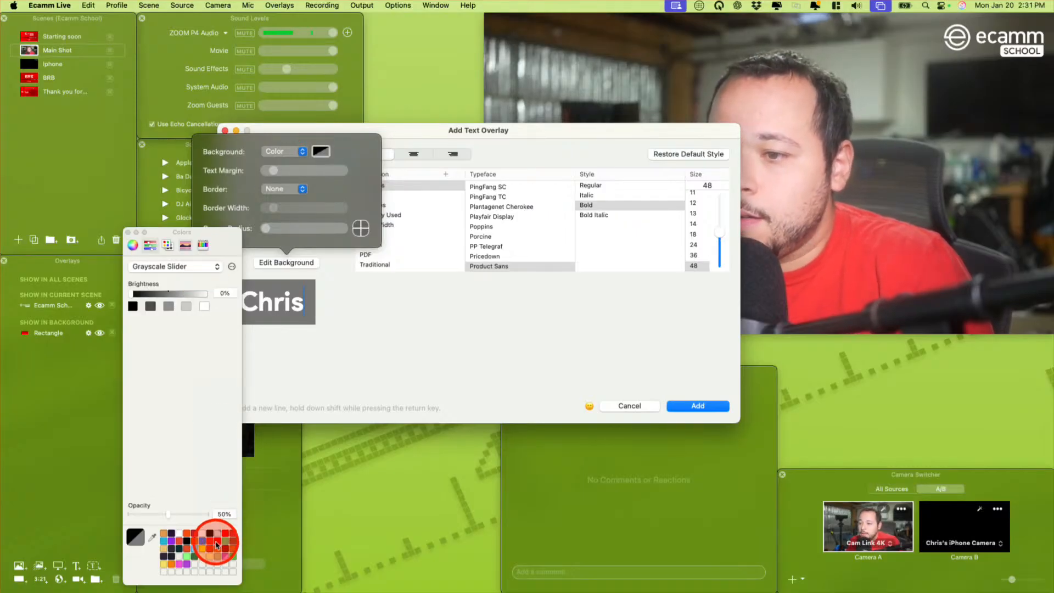
pyautogui.click(218, 543)
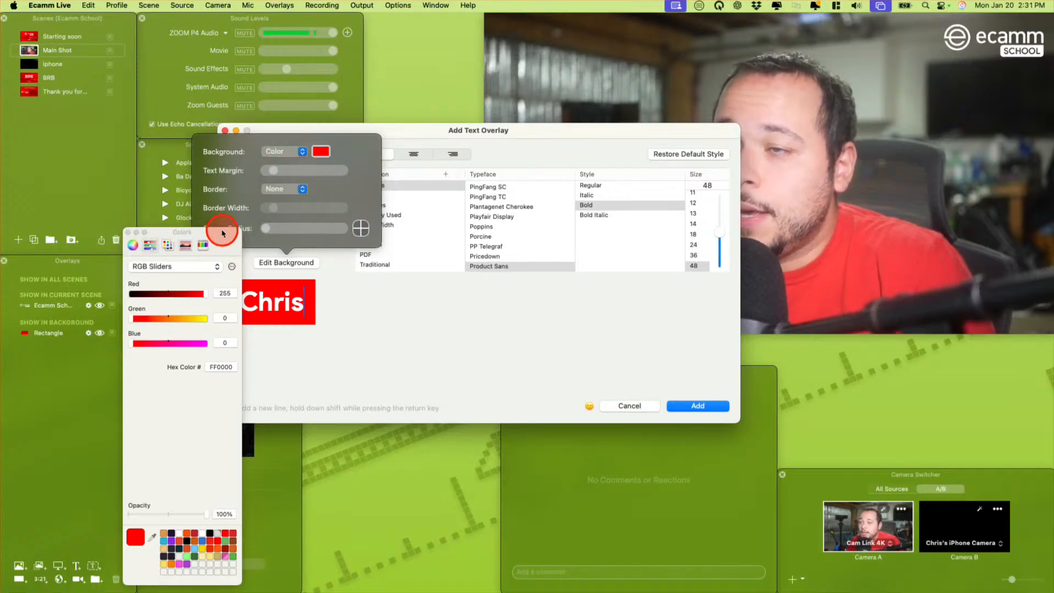
pyautogui.moveTo(222, 232); pyautogui.dragTo(137, 184)
# Add a solid white border around the text background and strongly round its corners
pyautogui.click(278, 189)
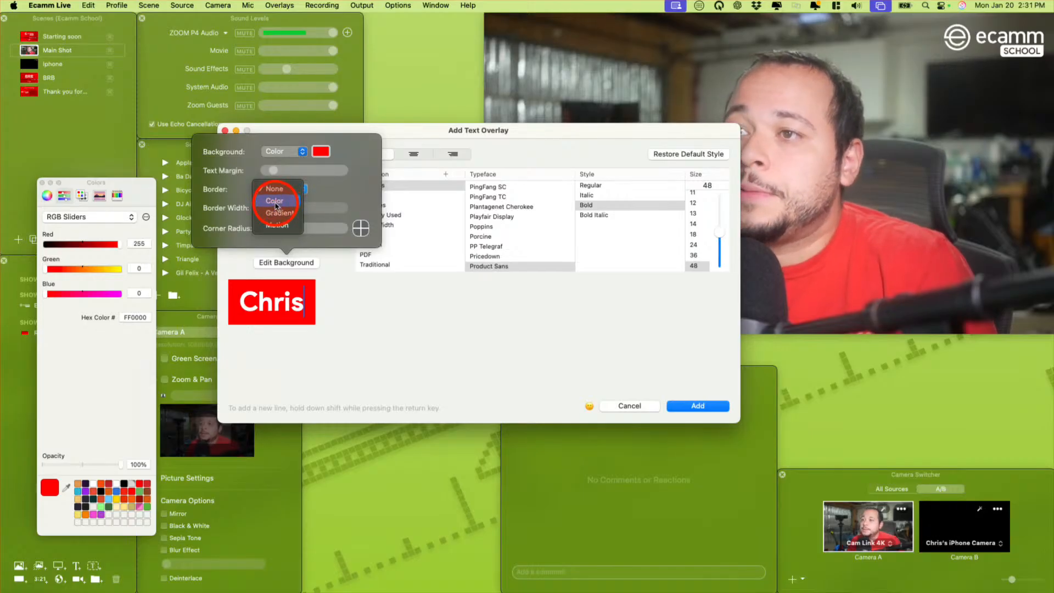
pyautogui.click(275, 202)
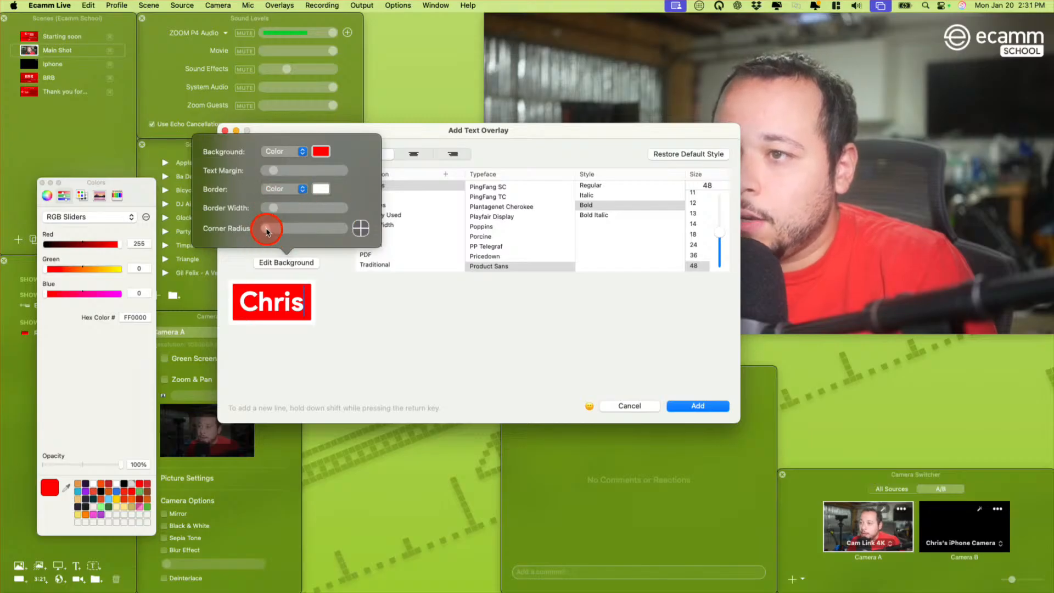
pyautogui.moveTo(286, 231); pyautogui.dragTo(317, 232)
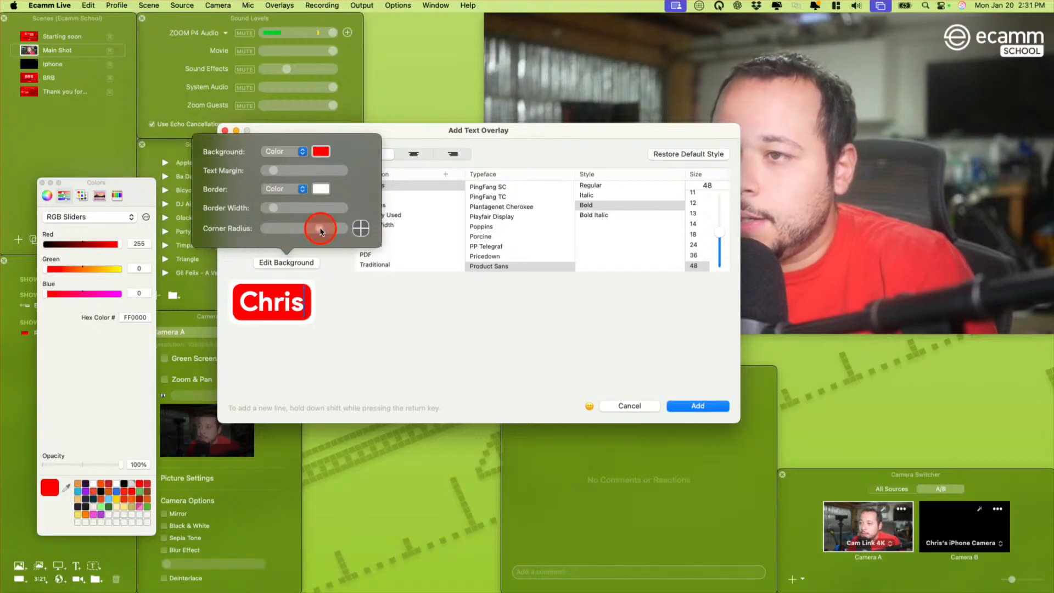
pyautogui.moveTo(337, 227); pyautogui.dragTo(271, 213)
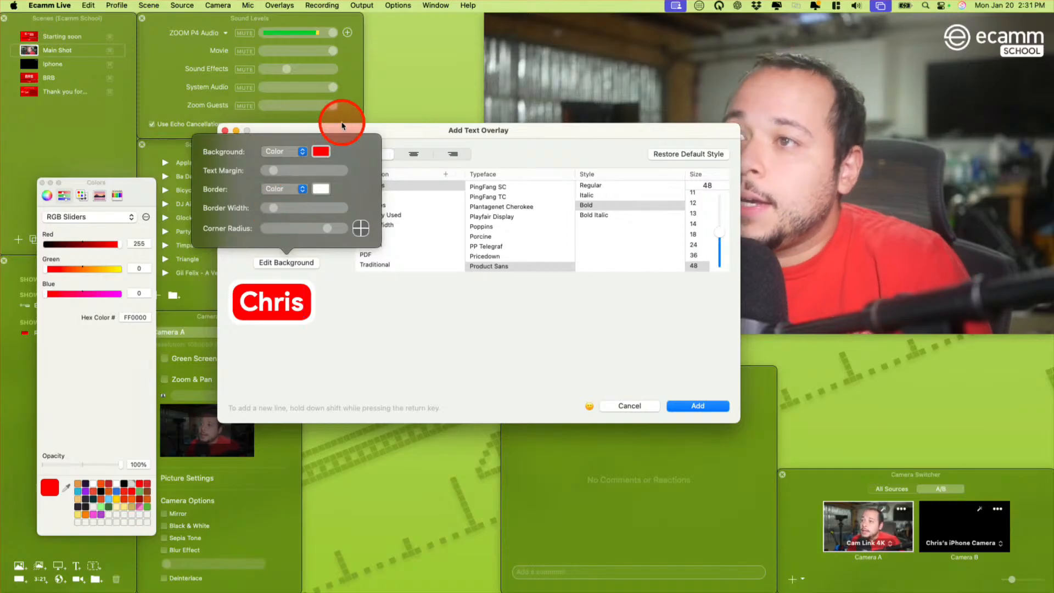
# Try a Gradient background for the text, and set the background type to Motion
pyautogui.click(288, 152)
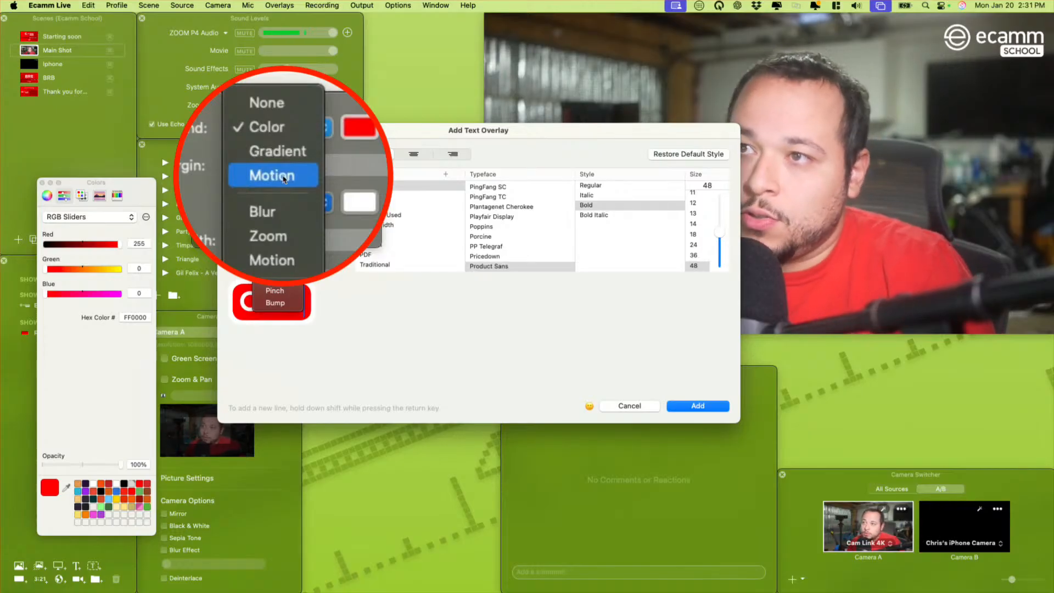
pyautogui.click(283, 164)
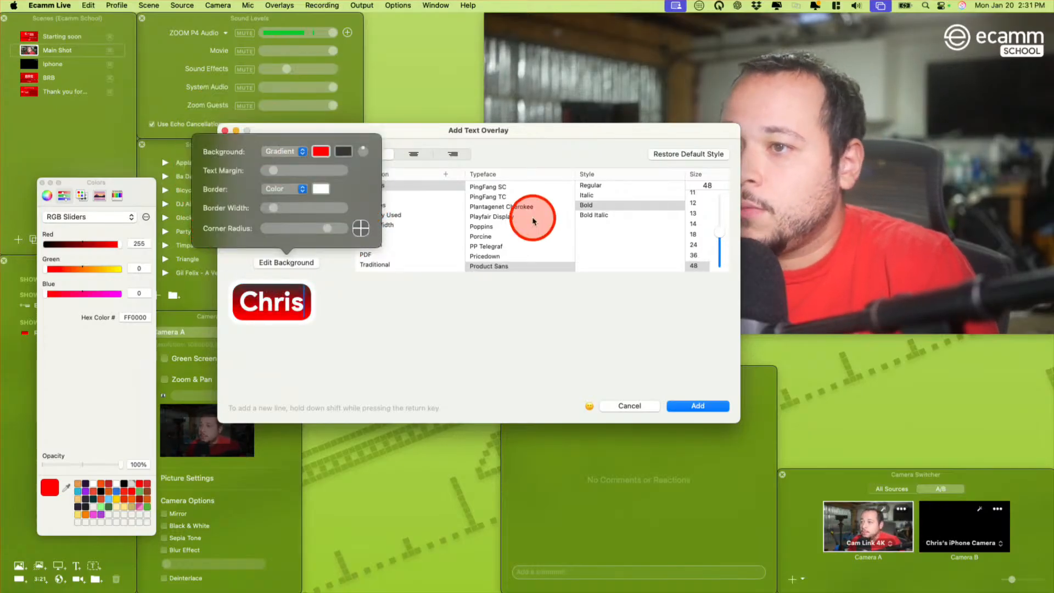
pyautogui.click(284, 152)
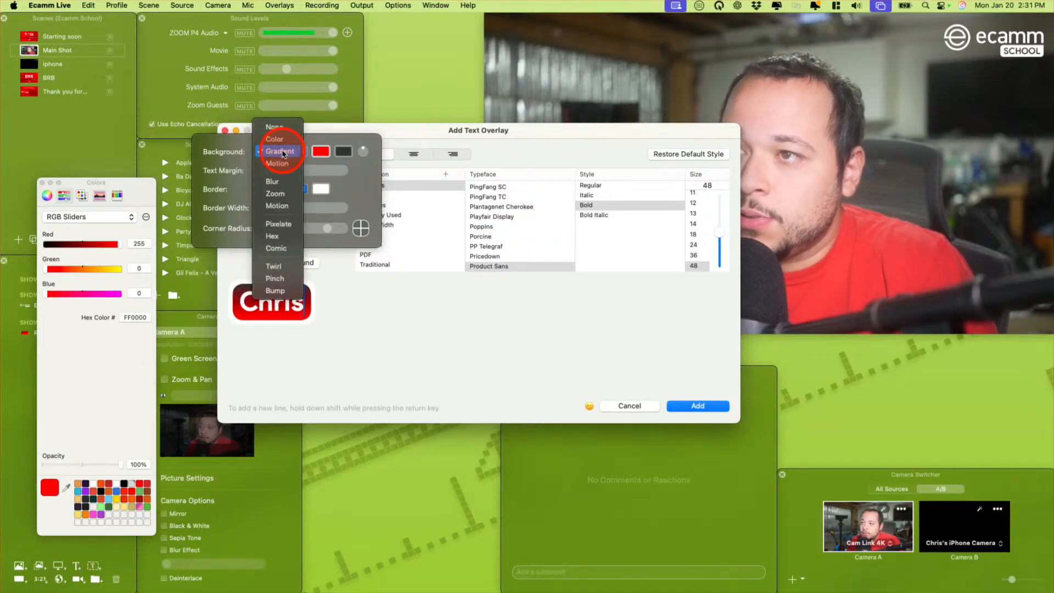
pyautogui.click(277, 163)
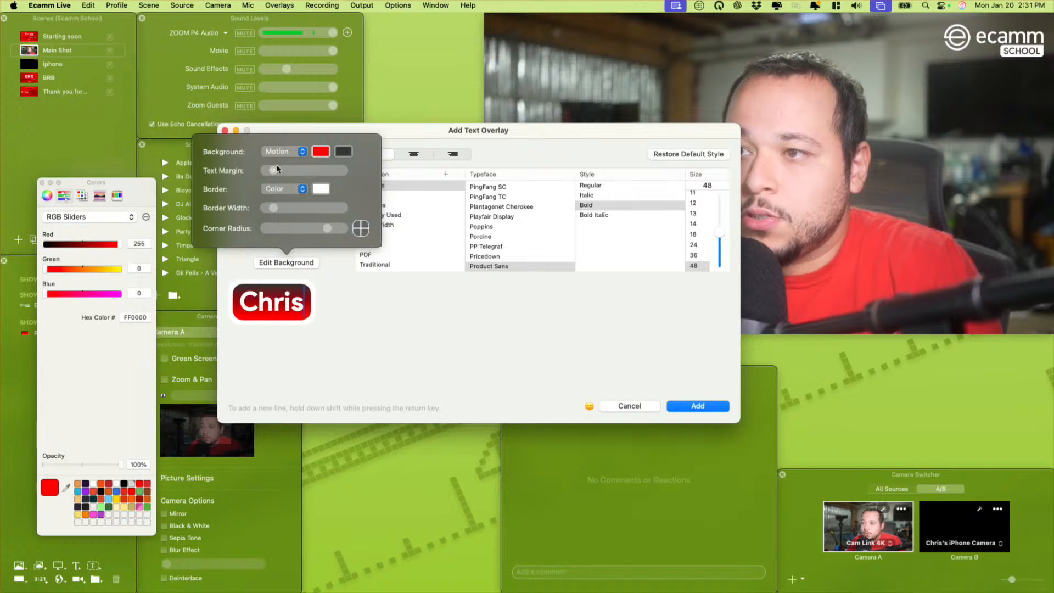
pyautogui.click(331, 198)
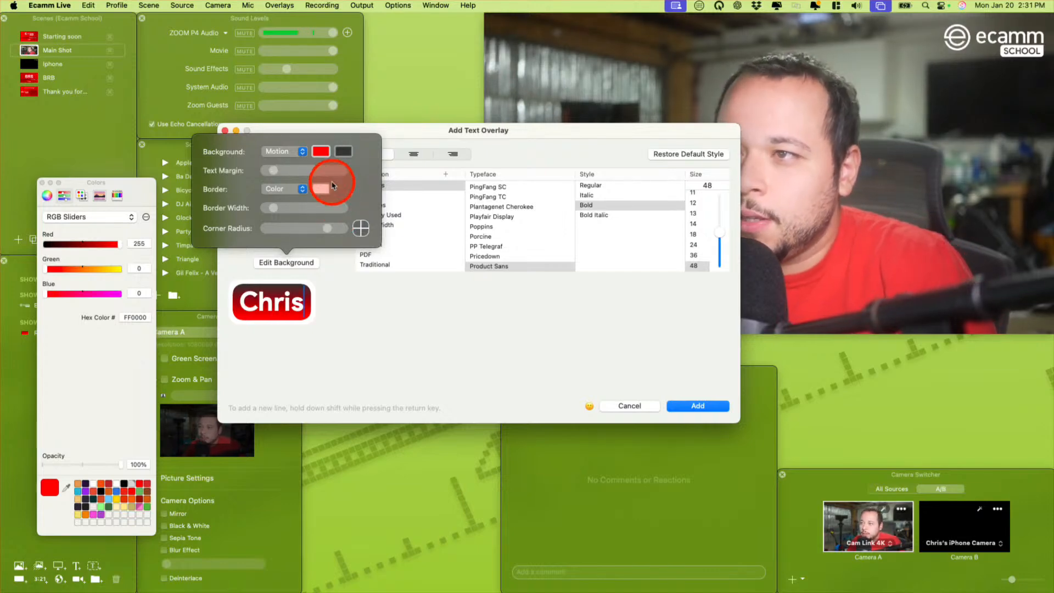
# Set the Motion background's second colour to dark red, 9E0000, and close the background settings
pyautogui.click(345, 152)
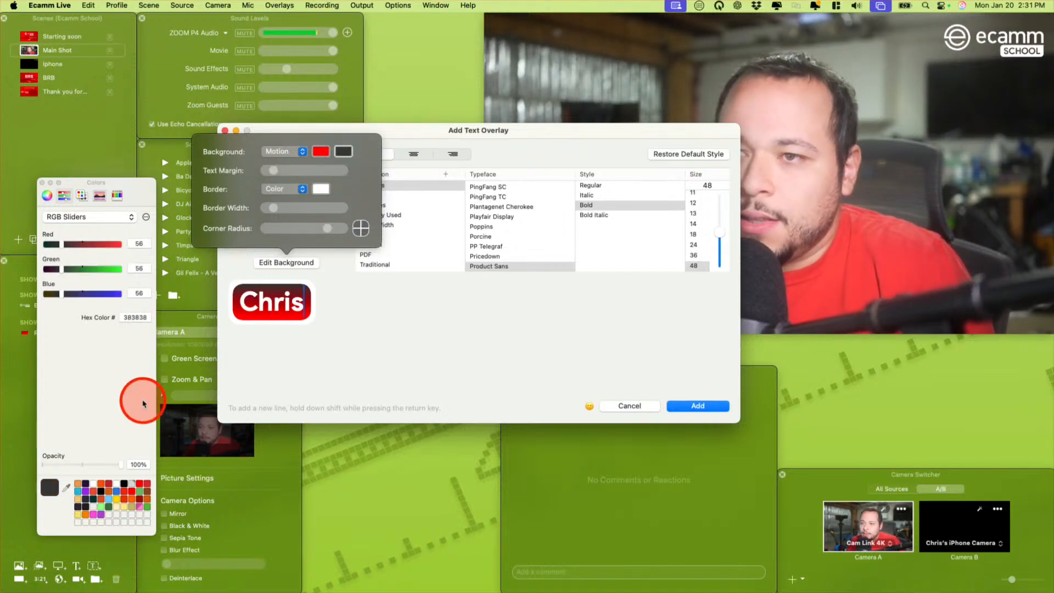
pyautogui.click(132, 491)
pyautogui.click(133, 492)
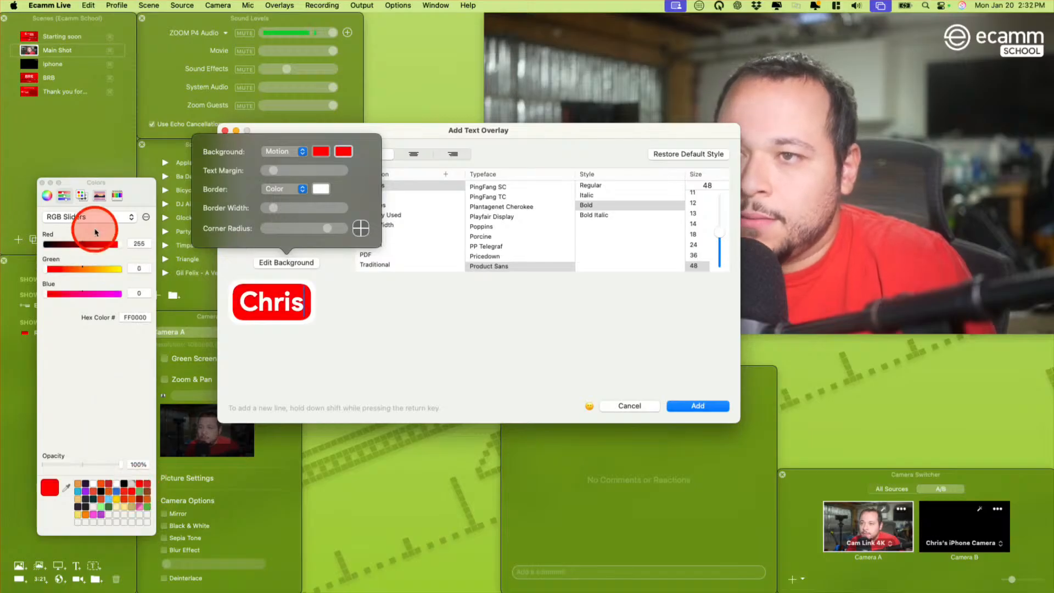
pyautogui.moveTo(119, 247); pyautogui.dragTo(98, 246)
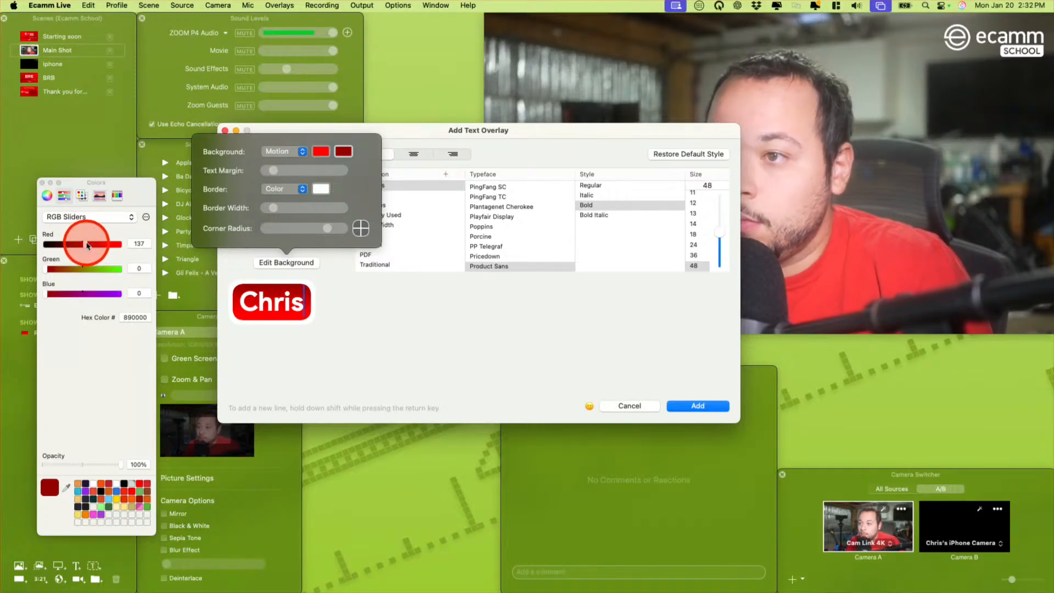
pyautogui.moveTo(86, 248)
pyautogui.mouseDown()
pyautogui.moveTo(67, 246)
pyautogui.moveTo(99, 253)
pyautogui.moveTo(91, 246)
pyautogui.mouseUp()
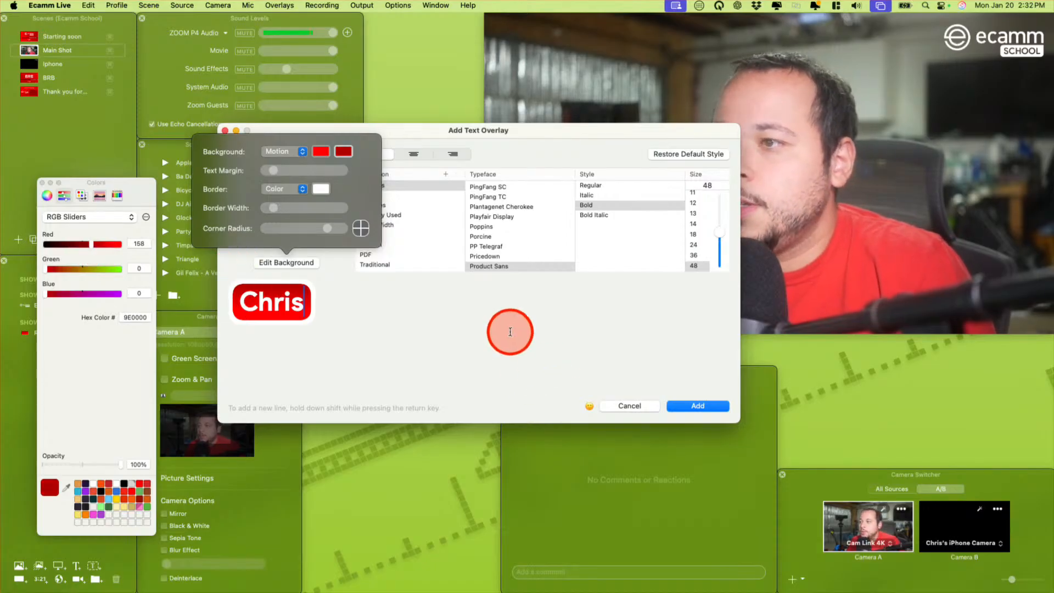
pyautogui.click(404, 329)
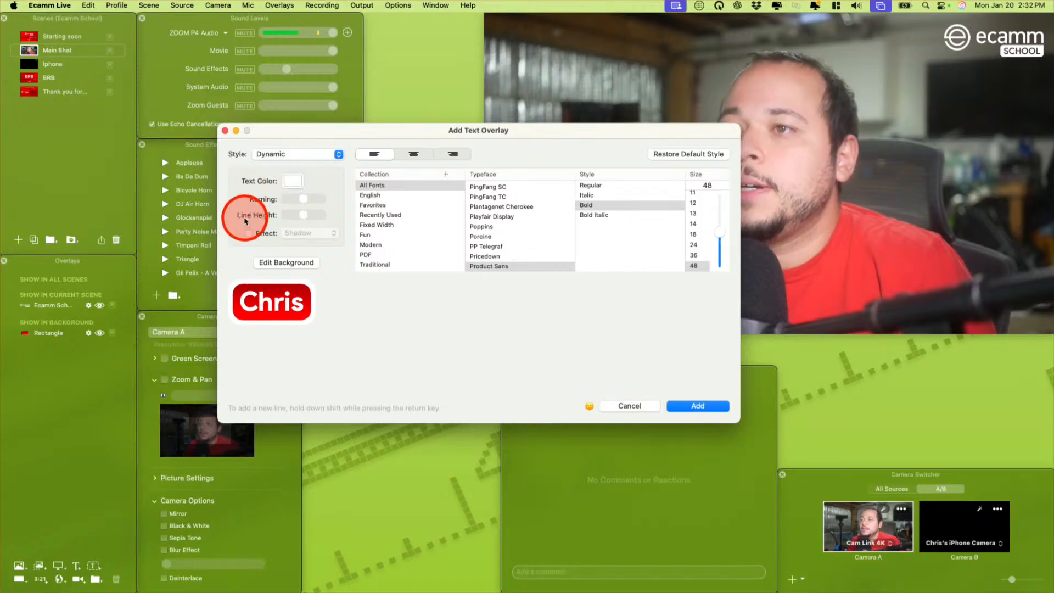
# Review the overlay style options, keep Dynamic, and add the finished text overlay to the Main Shot scene
pyautogui.click(290, 153)
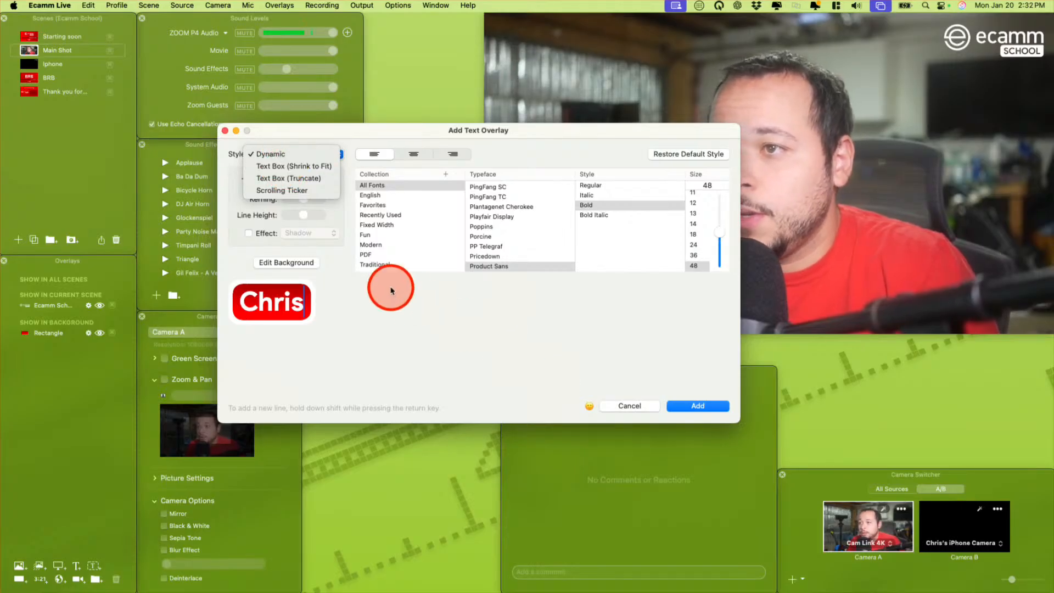
pyautogui.click(386, 328)
pyautogui.click(695, 407)
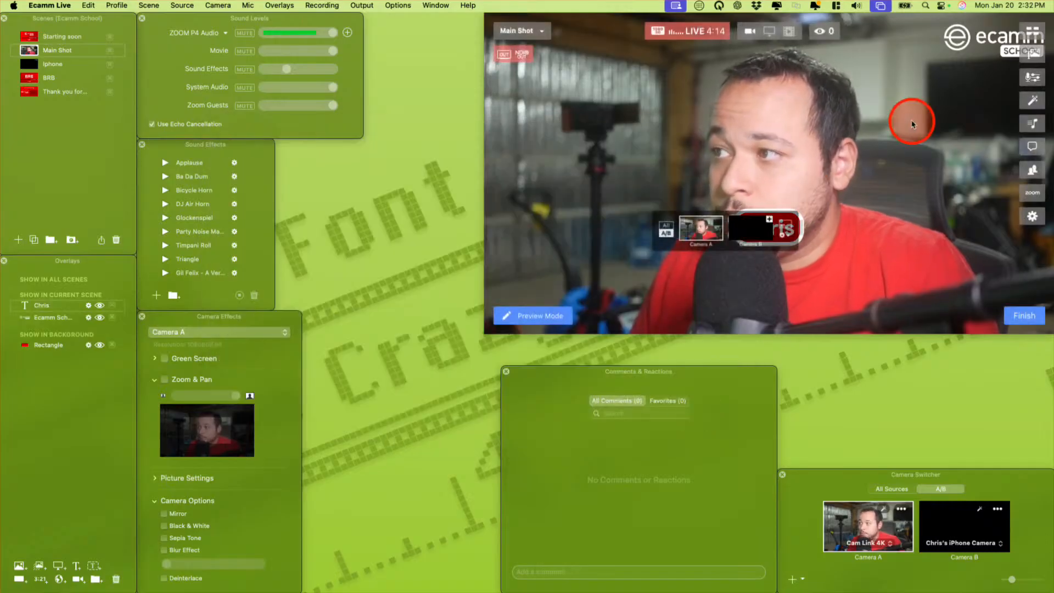
# Move the camera switcher off the name overlay, and place the overlay lower in the video over the microphone
pyautogui.moveTo(816, 319)
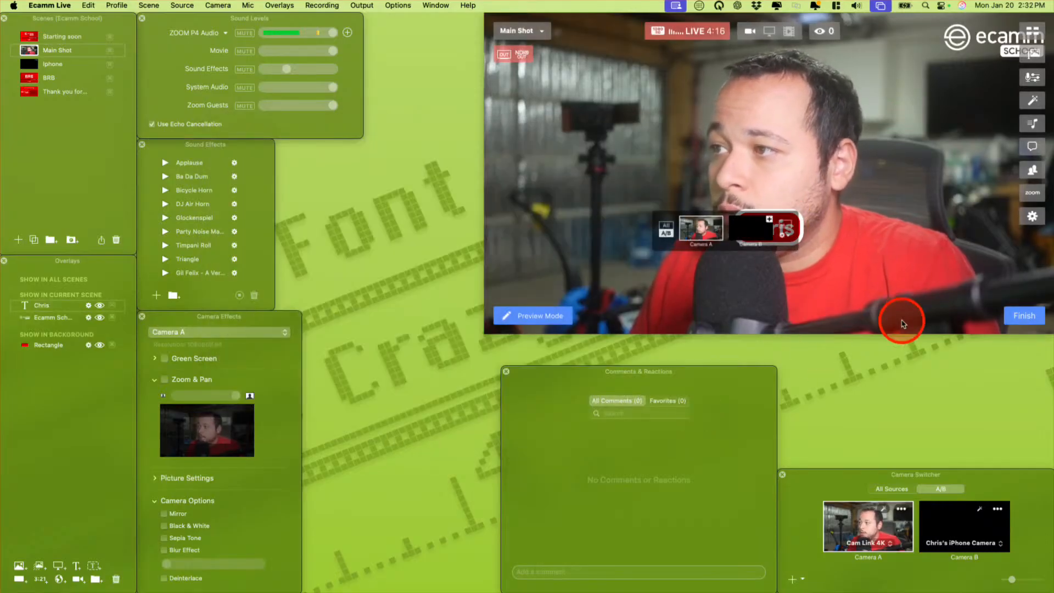
pyautogui.moveTo(668, 216); pyautogui.dragTo(518, 96)
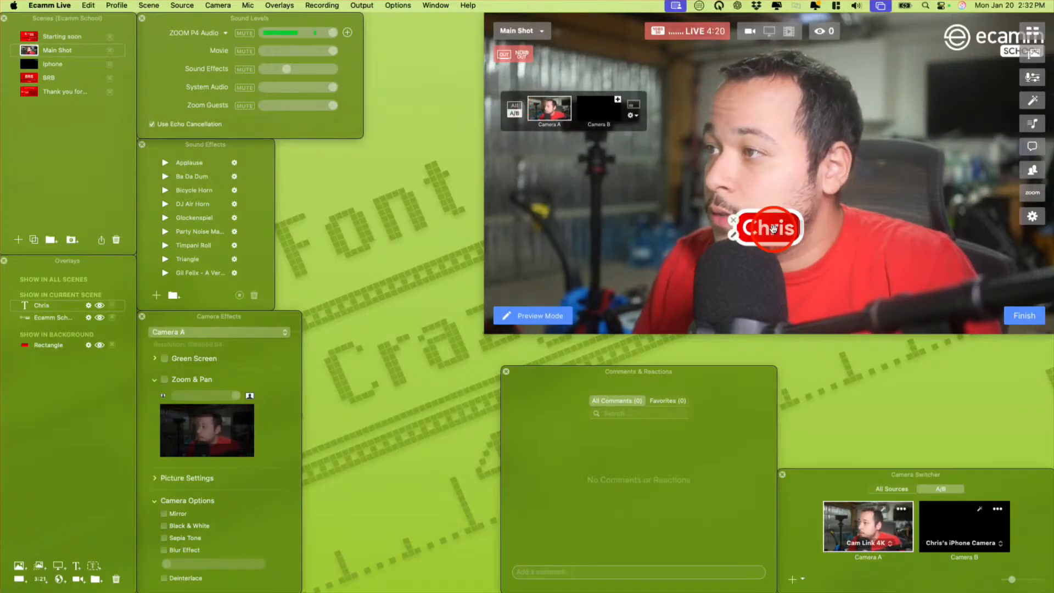
pyautogui.moveTo(774, 229); pyautogui.dragTo(781, 265)
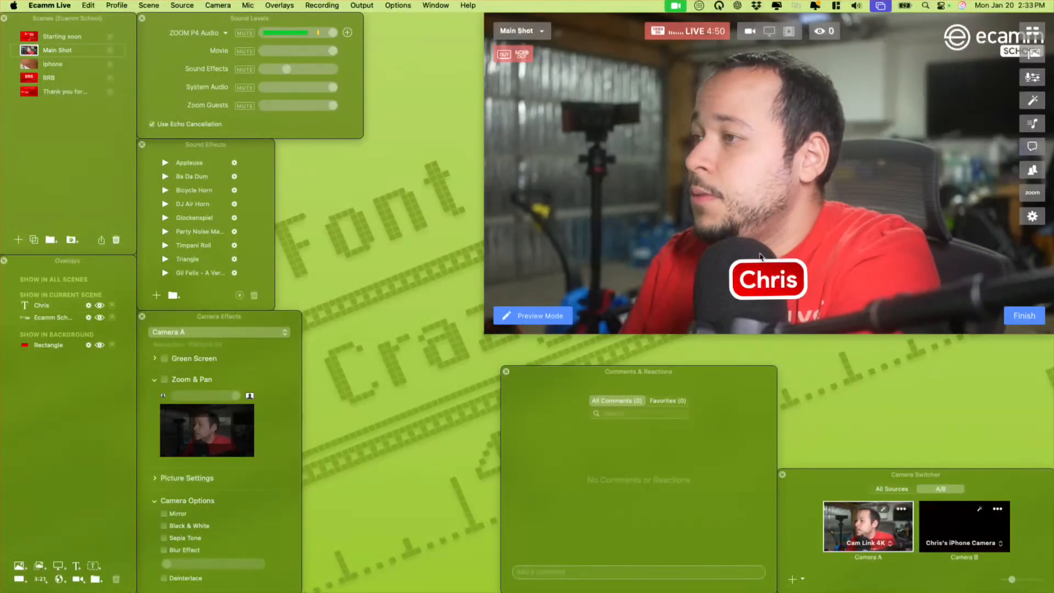
# Scale the name overlay up and down in the video preview, ending at a smaller size
pyautogui.click(760, 281)
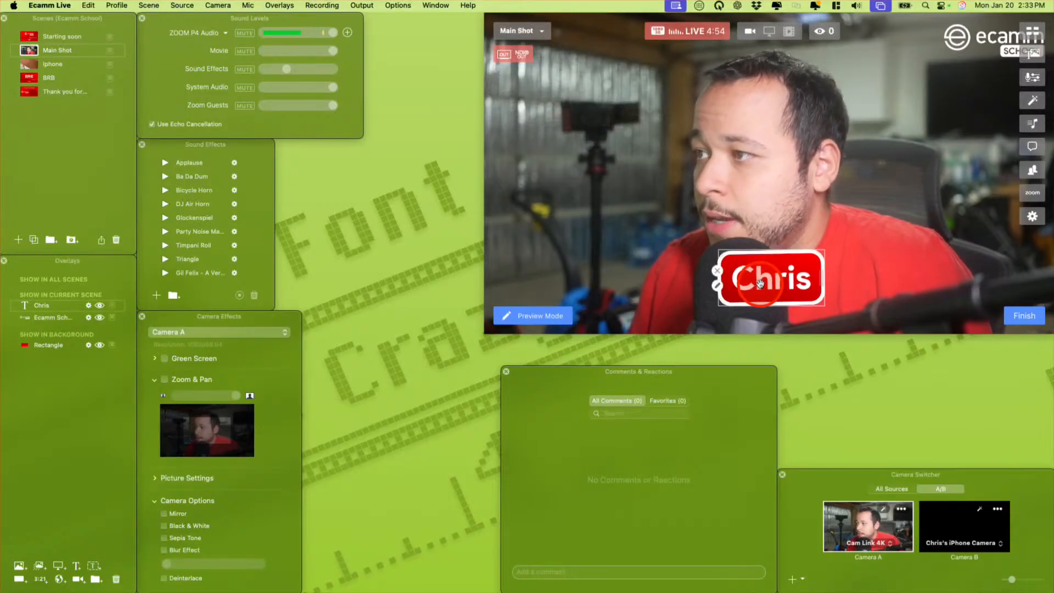
pyautogui.click(760, 281)
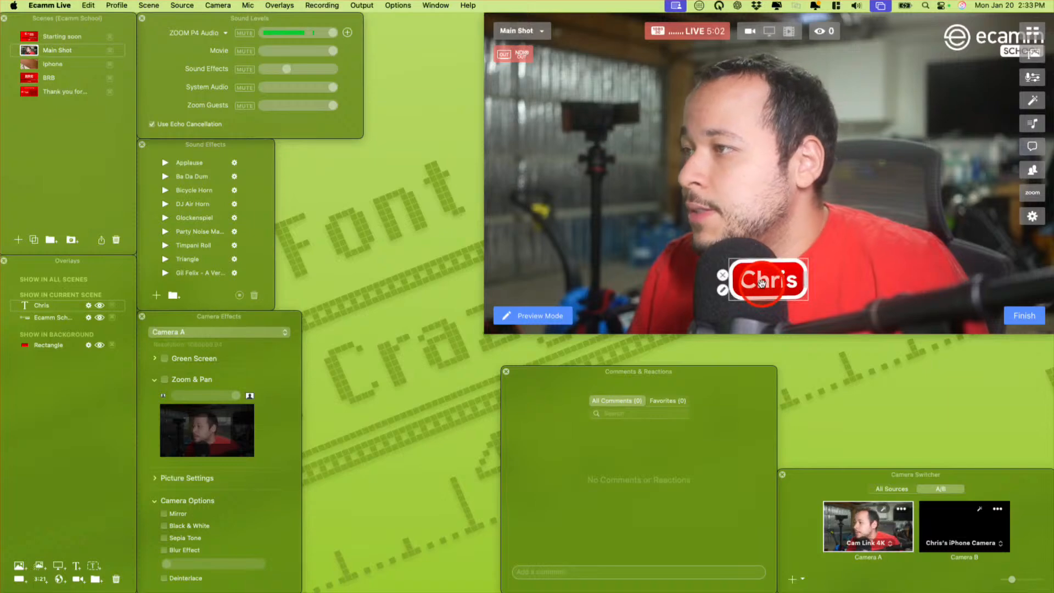
pyautogui.click(873, 248)
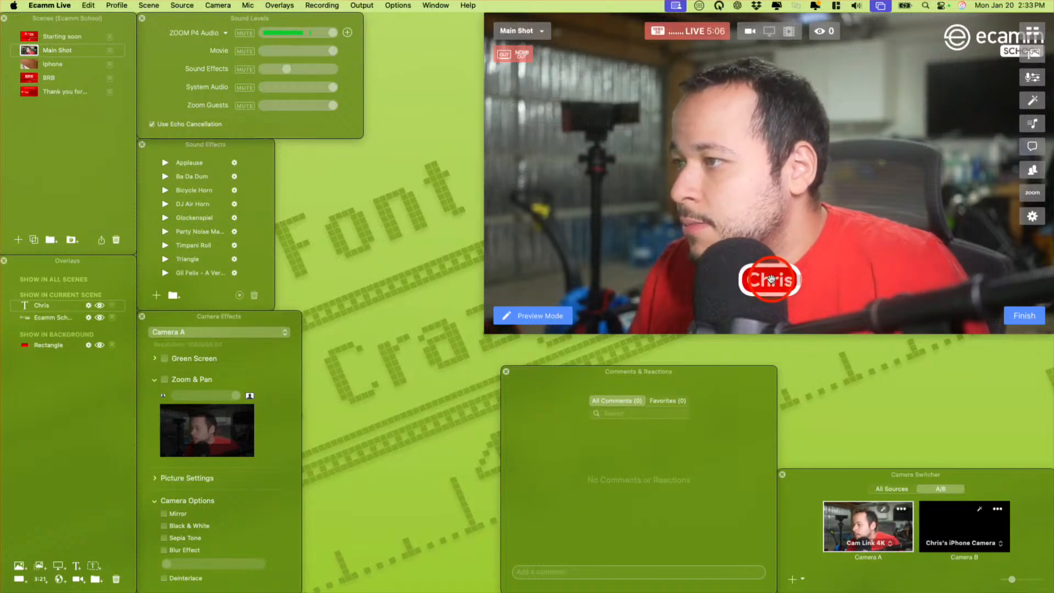
# Enlarge the name overlay in the video preview and set its transition to Fly In From Bottom
pyautogui.moveTo(771, 279); pyautogui.dragTo(740, 281)
pyautogui.click(741, 275)
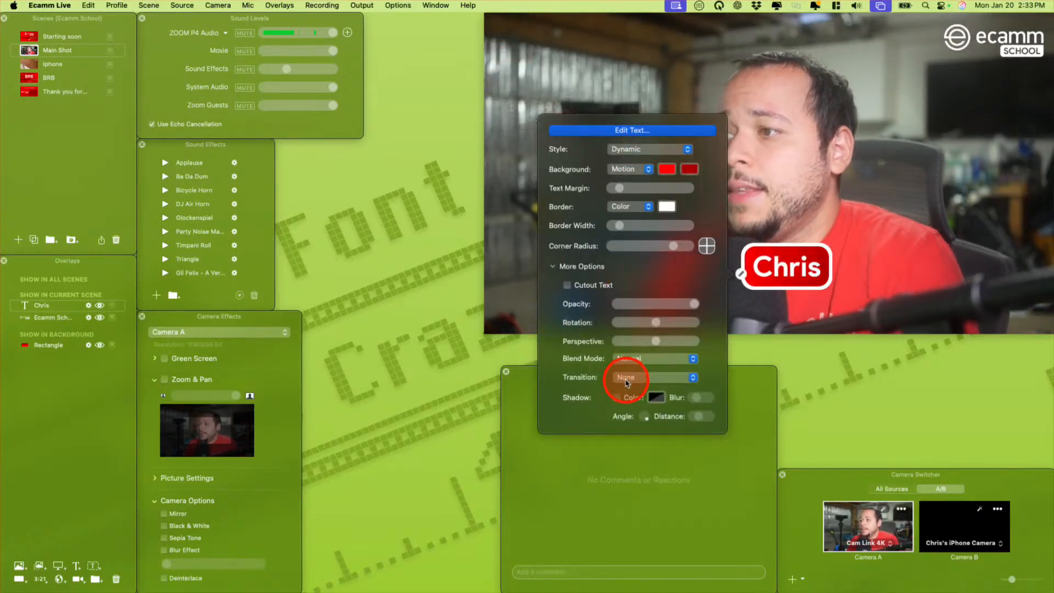
pyautogui.click(626, 377)
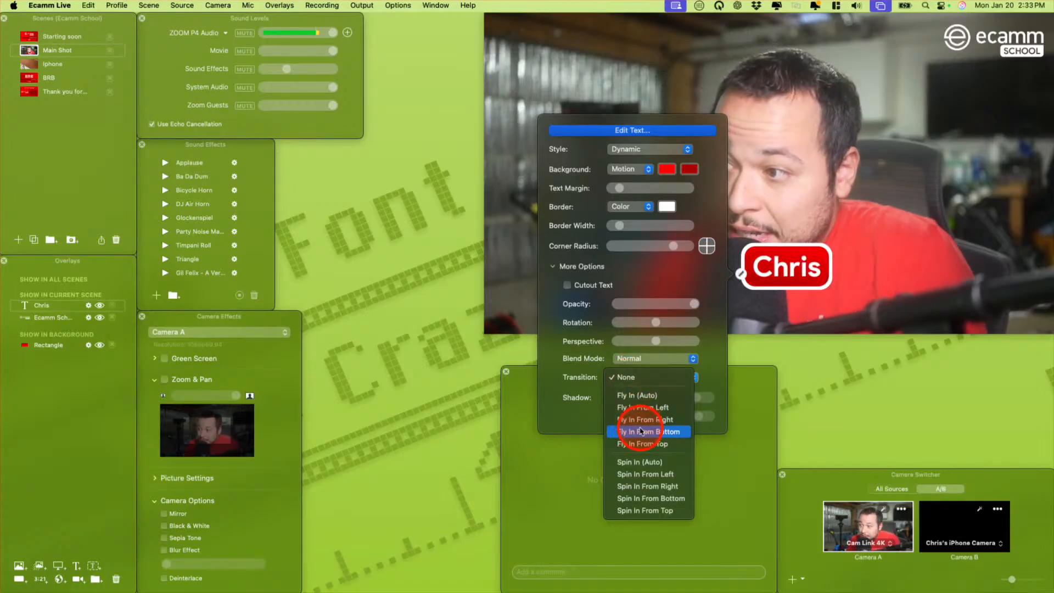
pyautogui.click(639, 432)
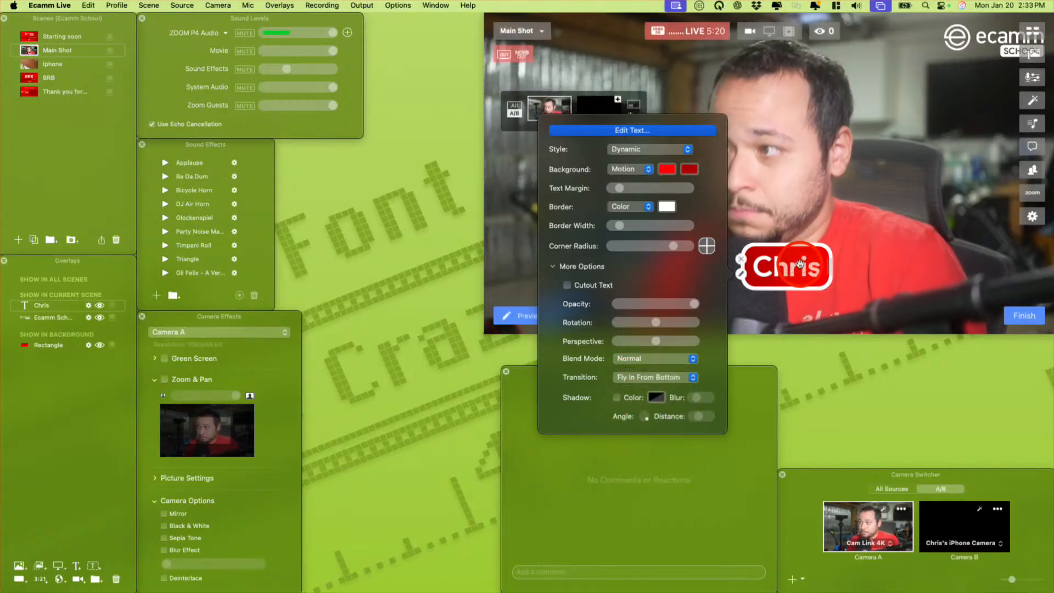
# Move the name overlay over the microphone, and hide and show it to preview its fly-in transition
pyautogui.moveTo(822, 274); pyautogui.dragTo(780, 283)
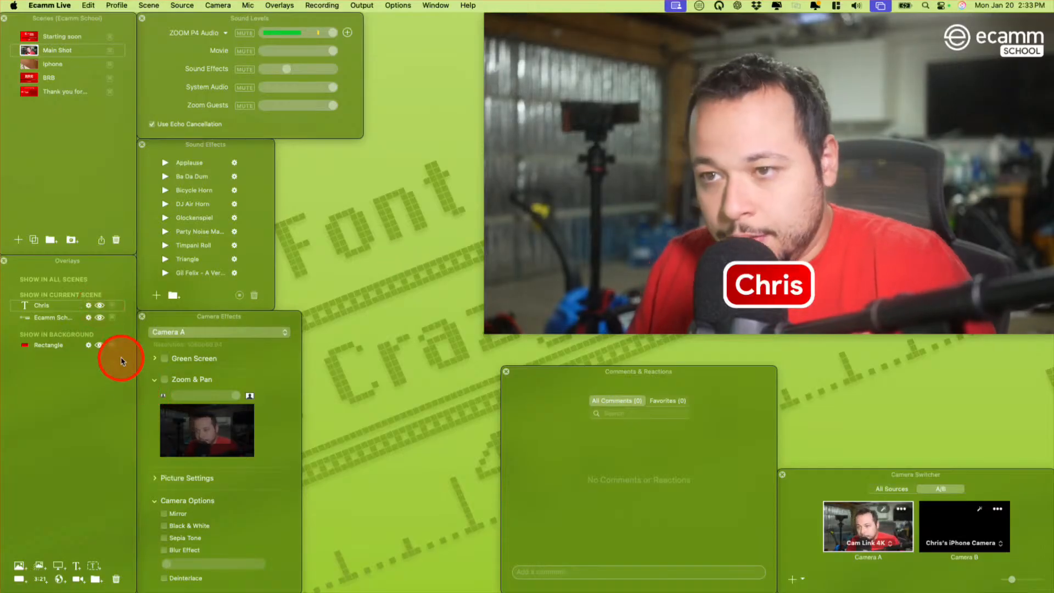
pyautogui.click(99, 307)
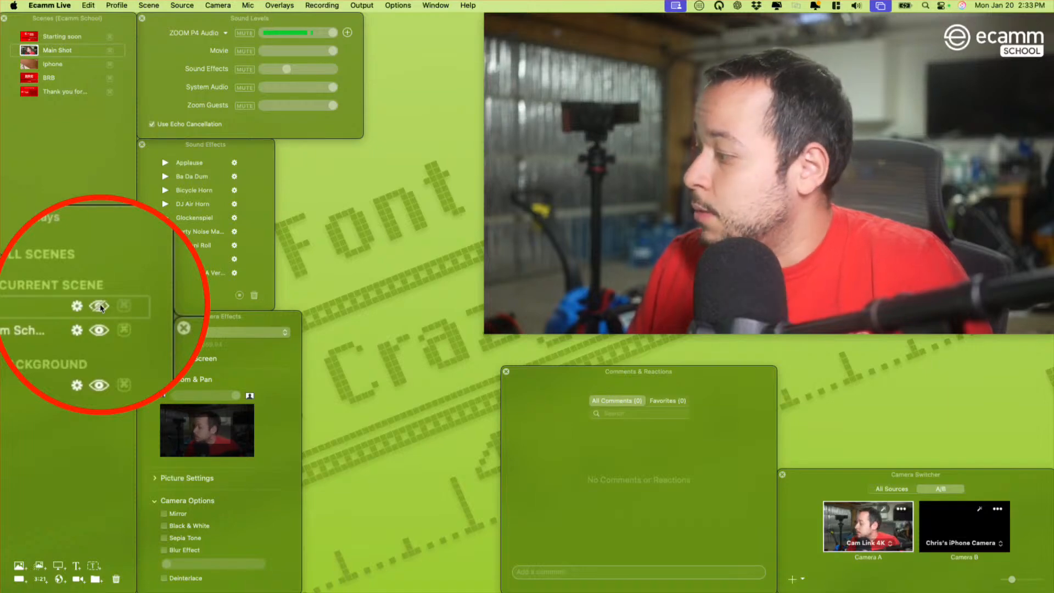
pyautogui.click(100, 307)
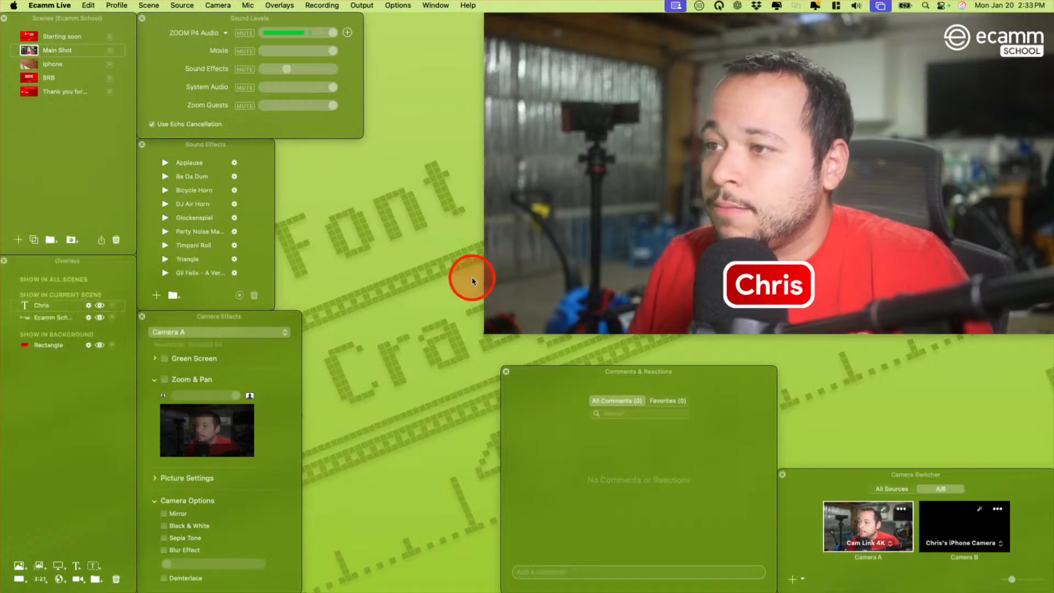
# Enlarge the main video window and change the name overlay's transition to Spin In From Bottom
pyautogui.click(441, 367)
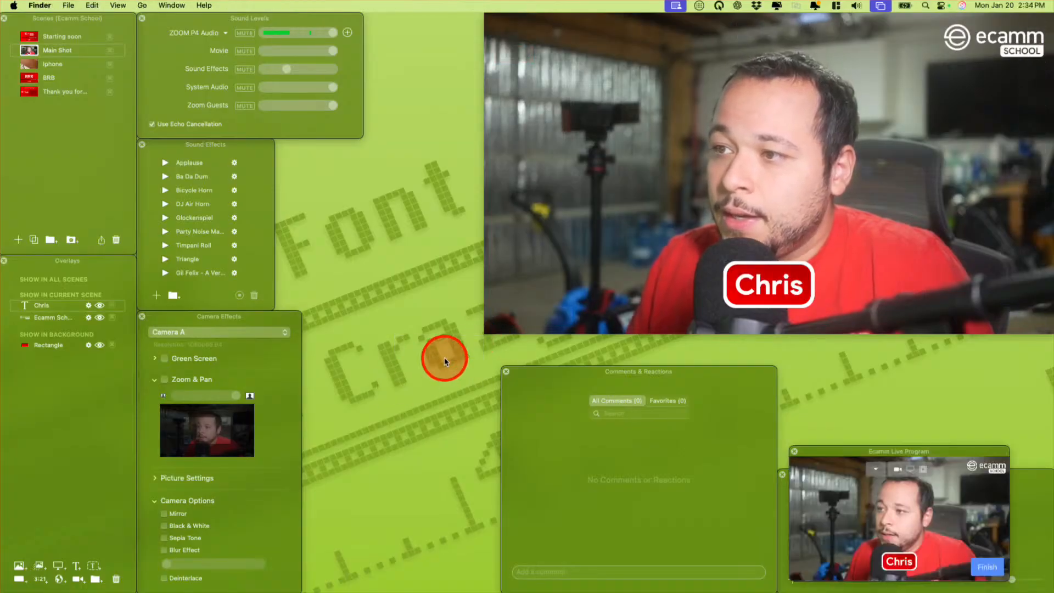
pyautogui.moveTo(484, 333); pyautogui.dragTo(388, 370)
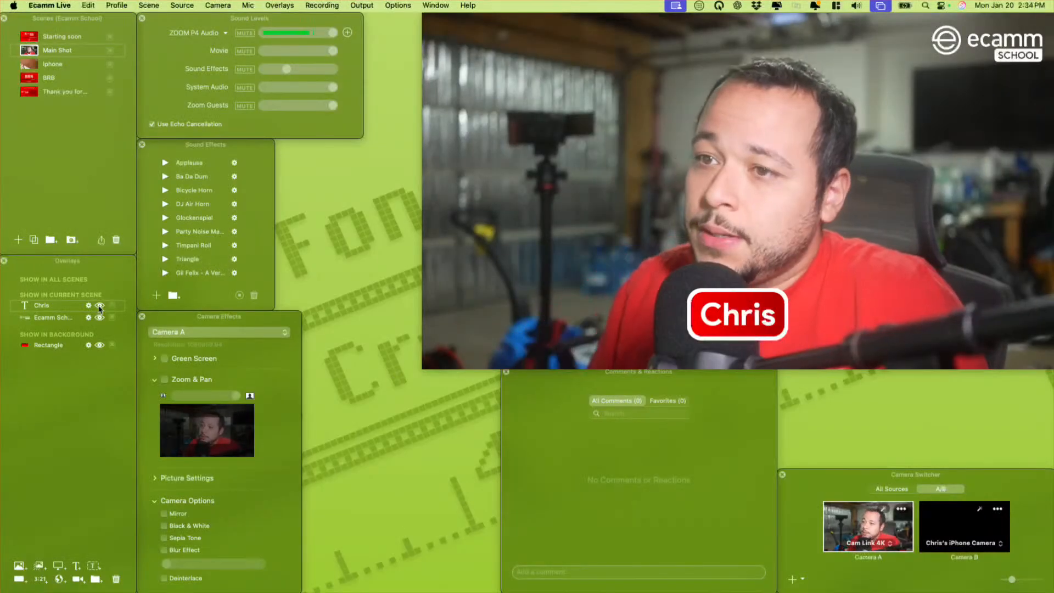
pyautogui.click(90, 306)
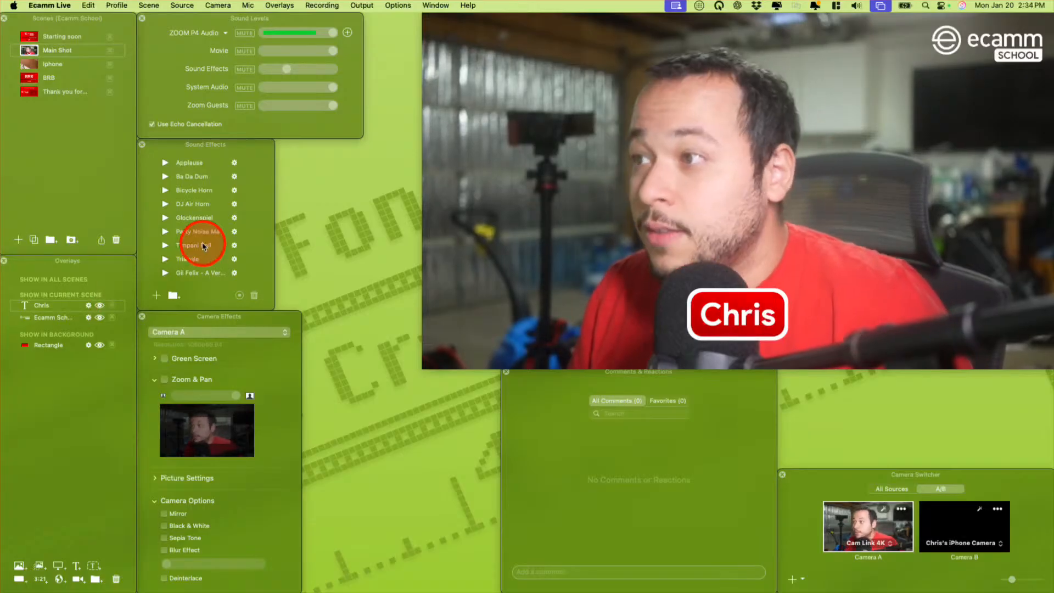
pyautogui.click(89, 306)
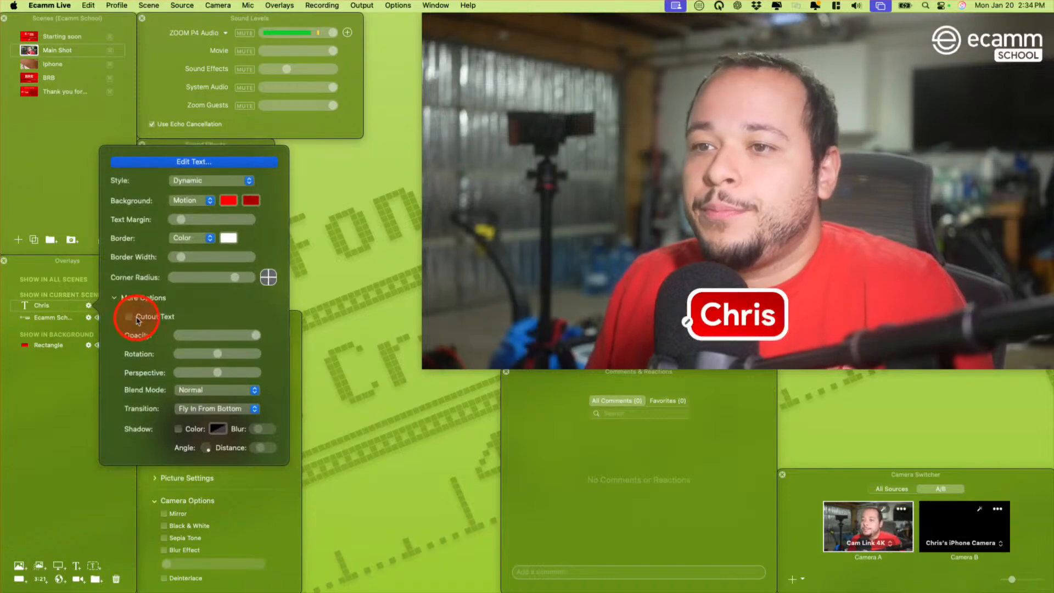
pyautogui.click(201, 413)
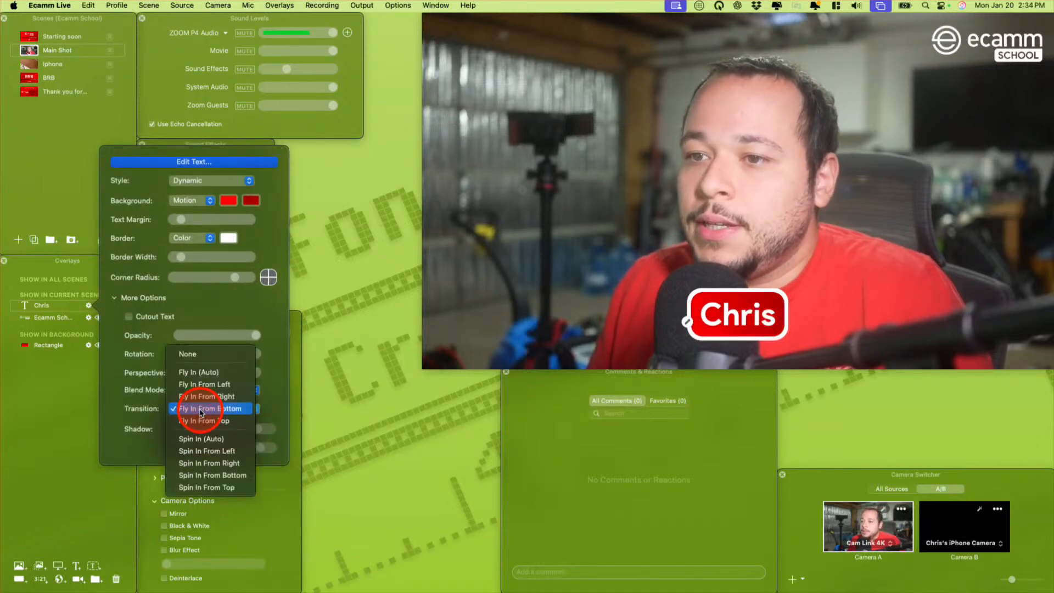
pyautogui.click(214, 476)
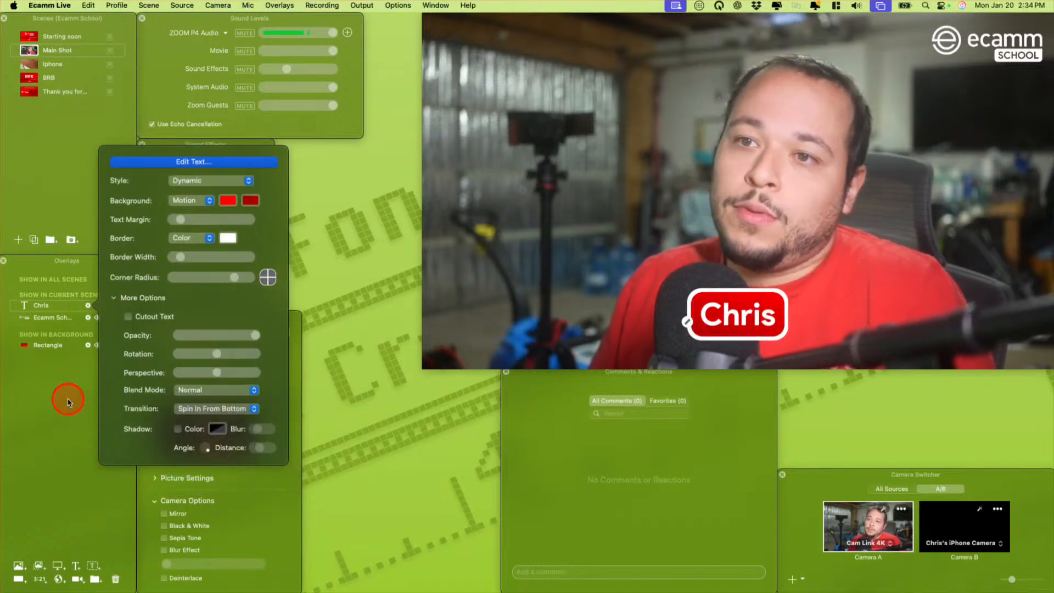
# Close the overlay settings, and hide and show the name overlay to preview its spin transition
pyautogui.click(54, 306)
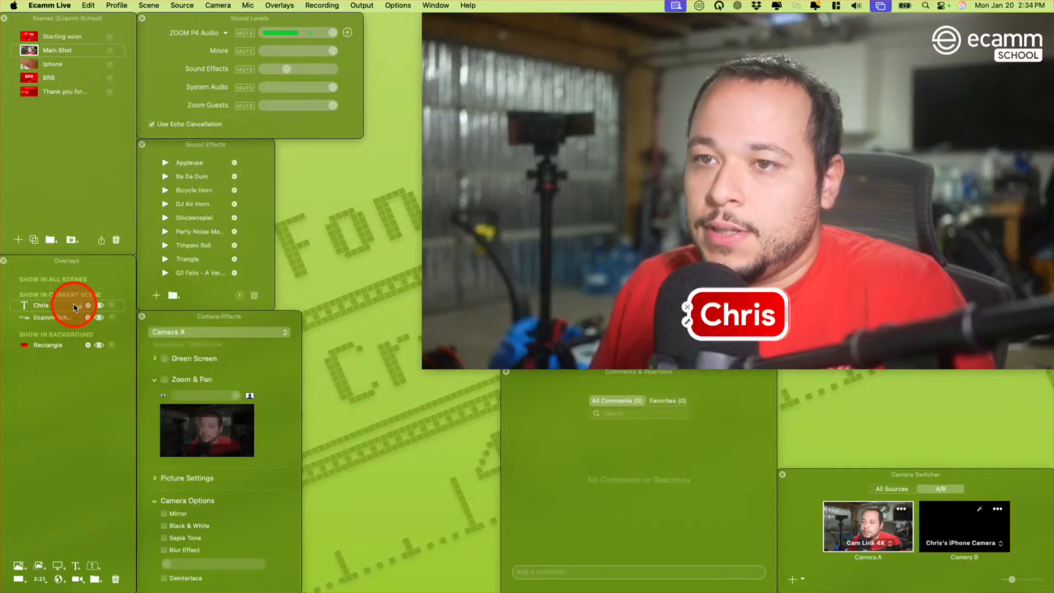
pyautogui.click(100, 306)
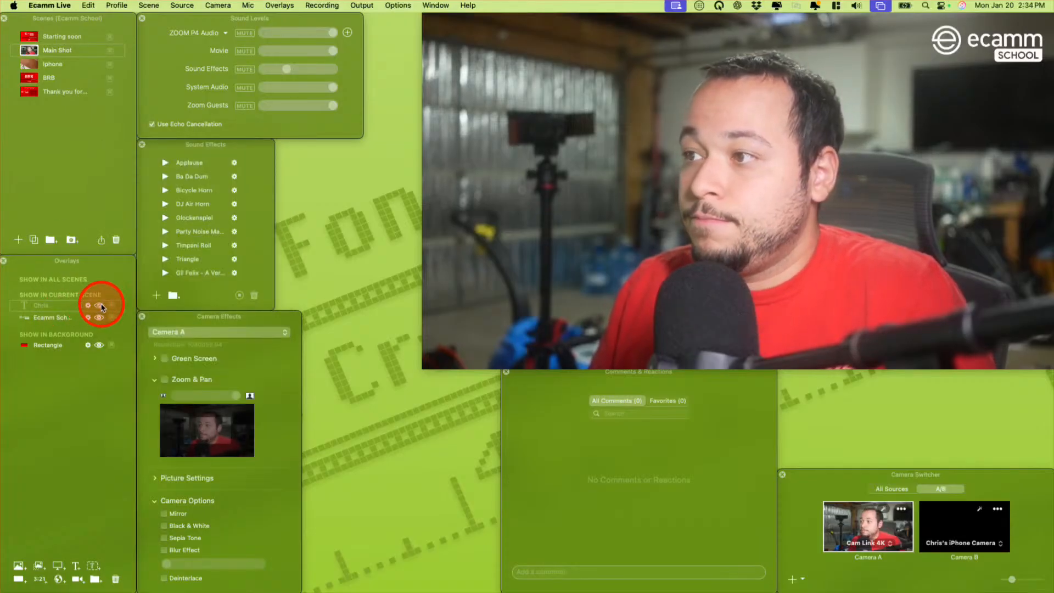
pyautogui.click(100, 306)
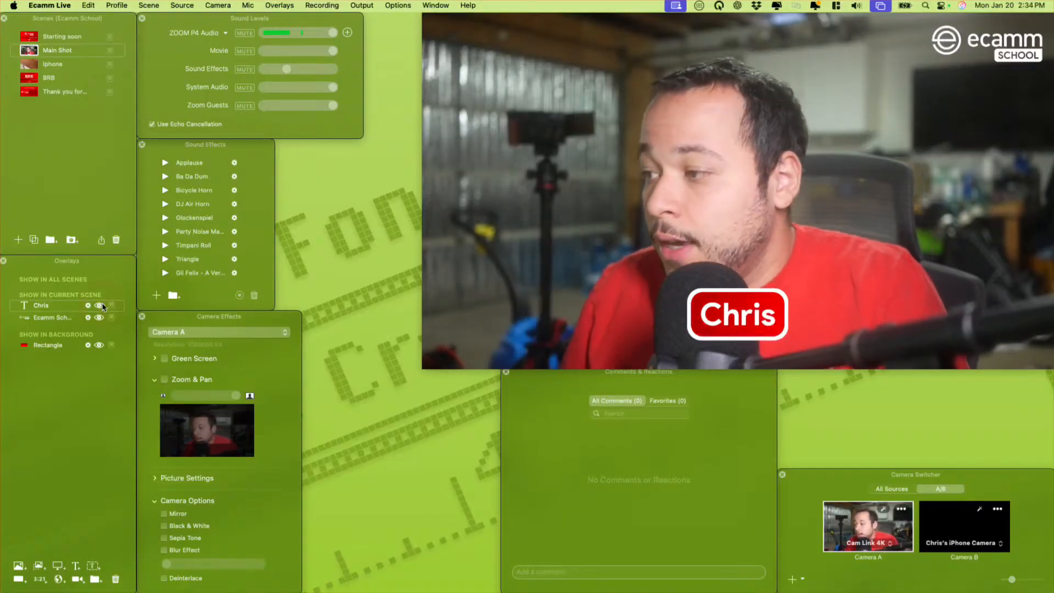
pyautogui.click(435, 342)
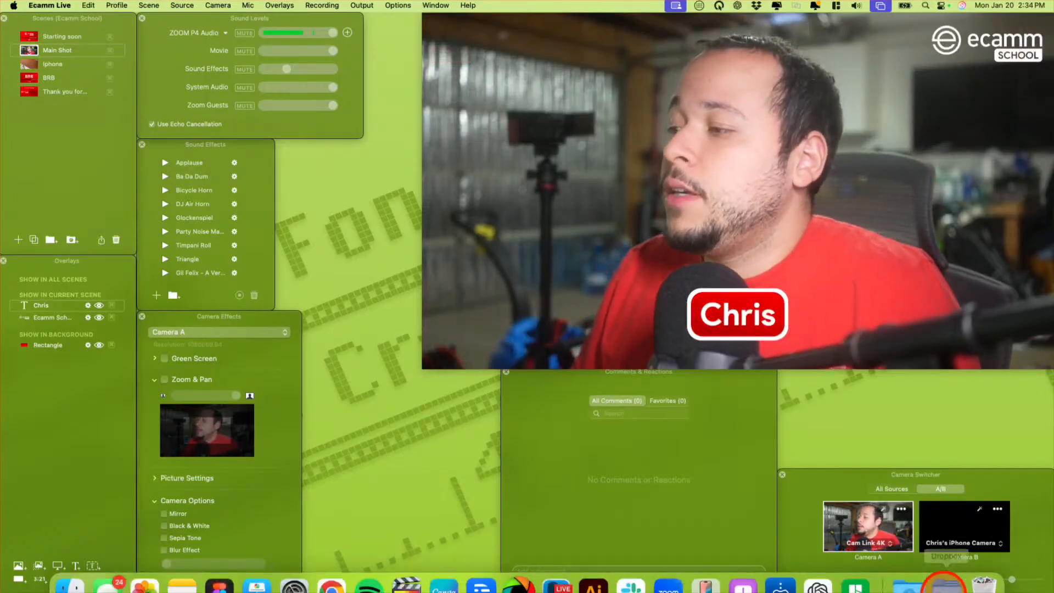
# Search the computer for stream and open the Stream Deck application
pyautogui.click(818, 576)
pyautogui.press('super+space')
pyautogui.write('s')
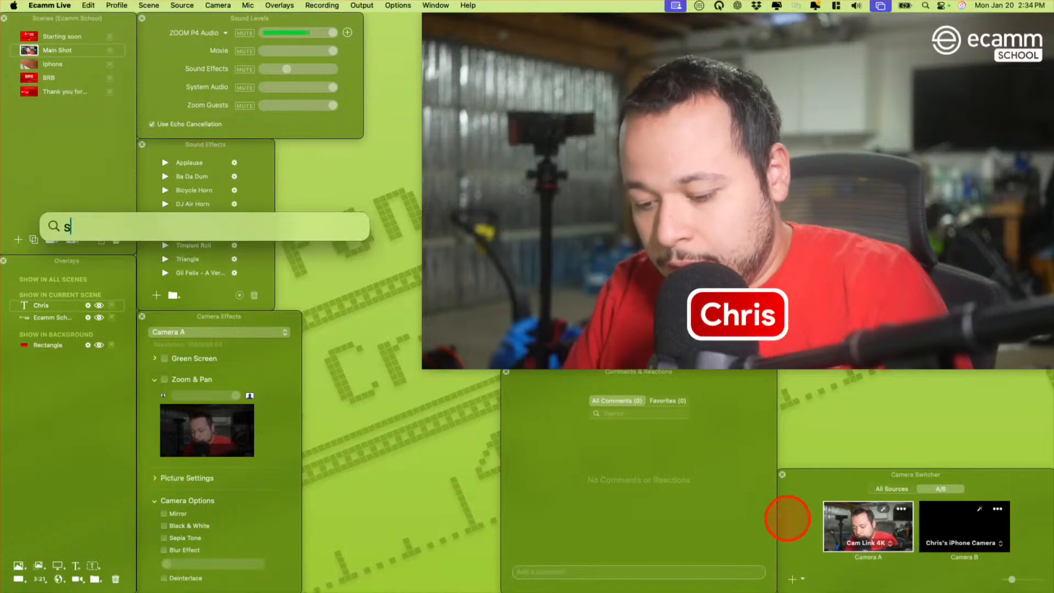
pyautogui.write('tream')
pyautogui.press('BackSpace')
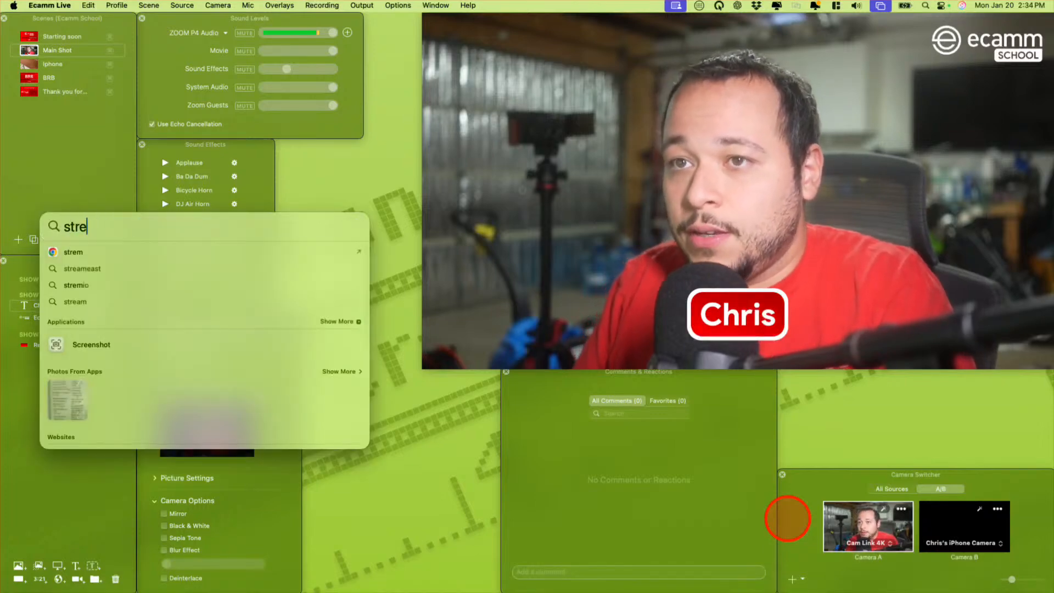
pyautogui.write('am')
pyautogui.press('Return')
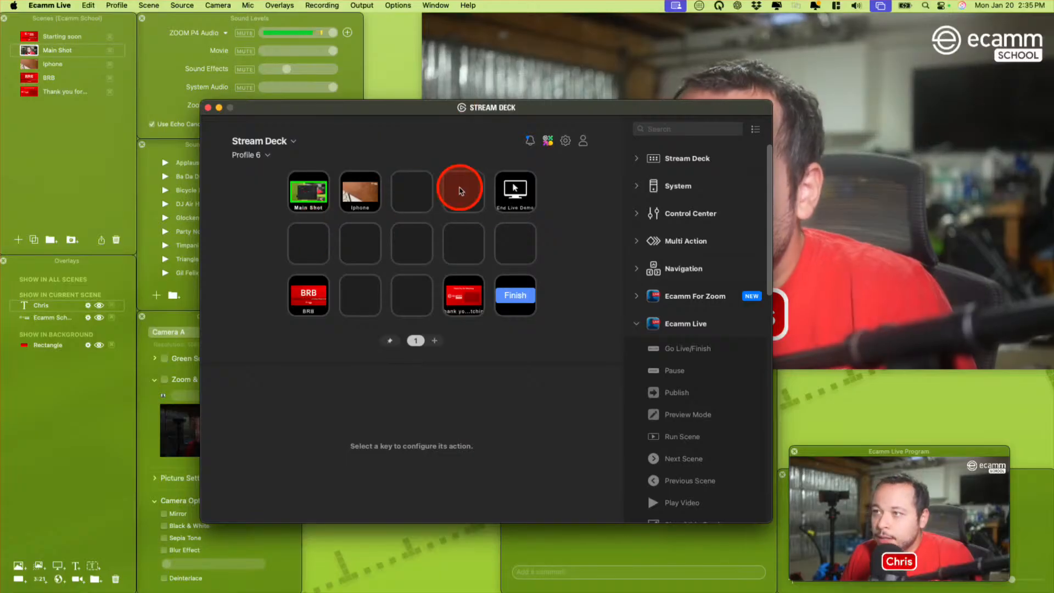
# Assign Ecamm Live's Show/Hide Overlay action to the second row's first key, and narrow and reposition the Stream Deck window beside the video
pyautogui.scroll(-4, 689, 456)
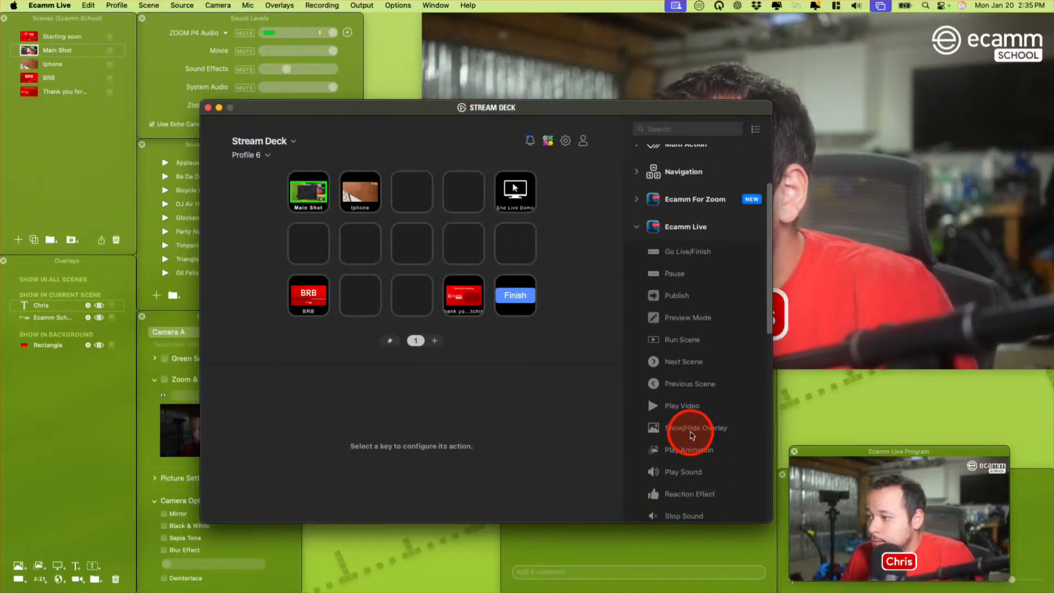
pyautogui.moveTo(692, 435); pyautogui.dragTo(313, 240)
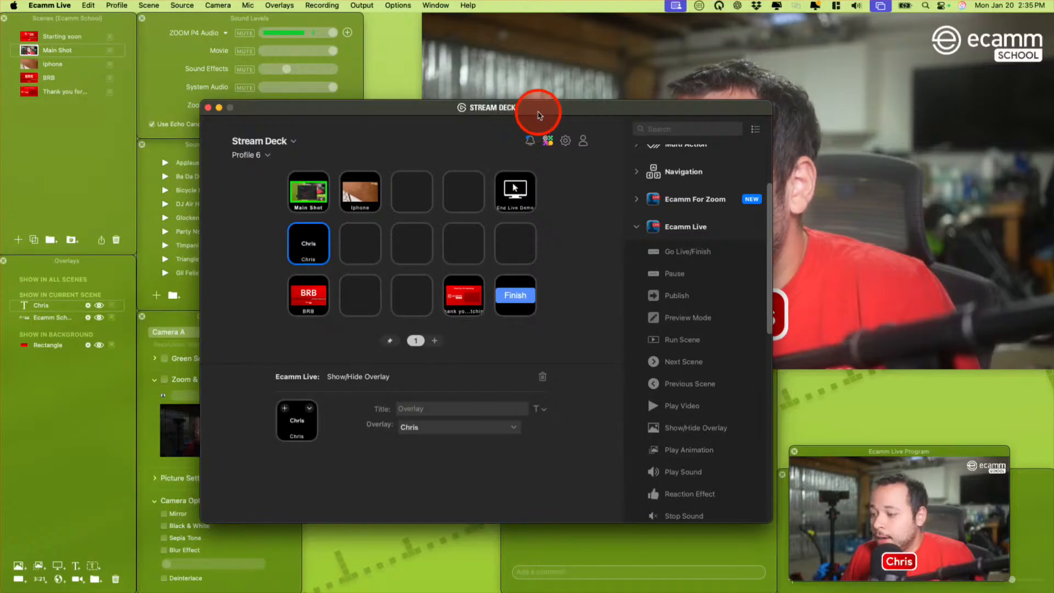
pyautogui.moveTo(537, 115); pyautogui.dragTo(304, 151)
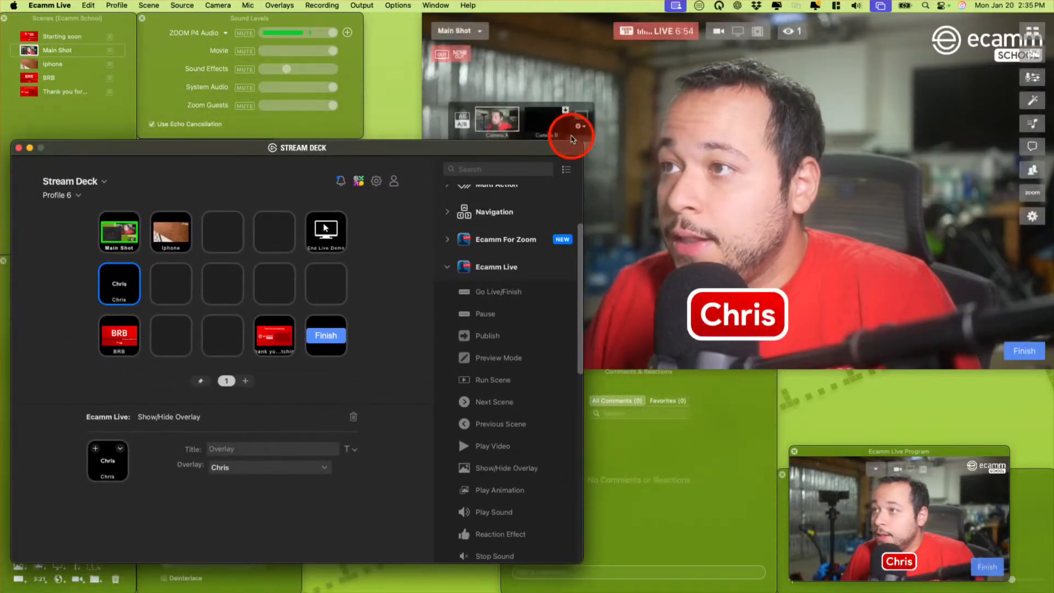
pyautogui.moveTo(583, 162); pyautogui.dragTo(371, 278)
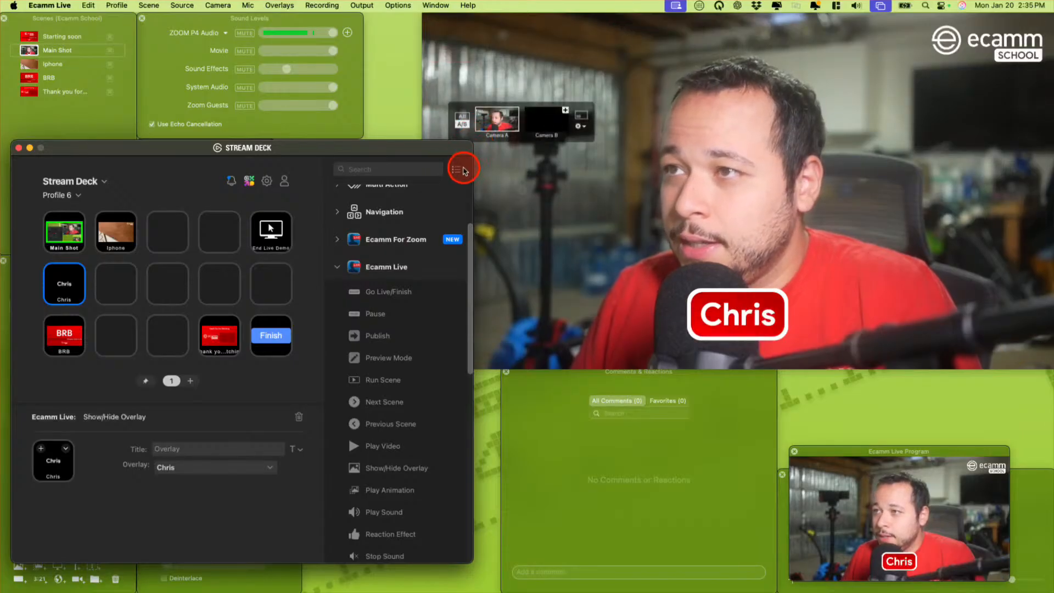
pyautogui.moveTo(235, 141); pyautogui.dragTo(256, 84)
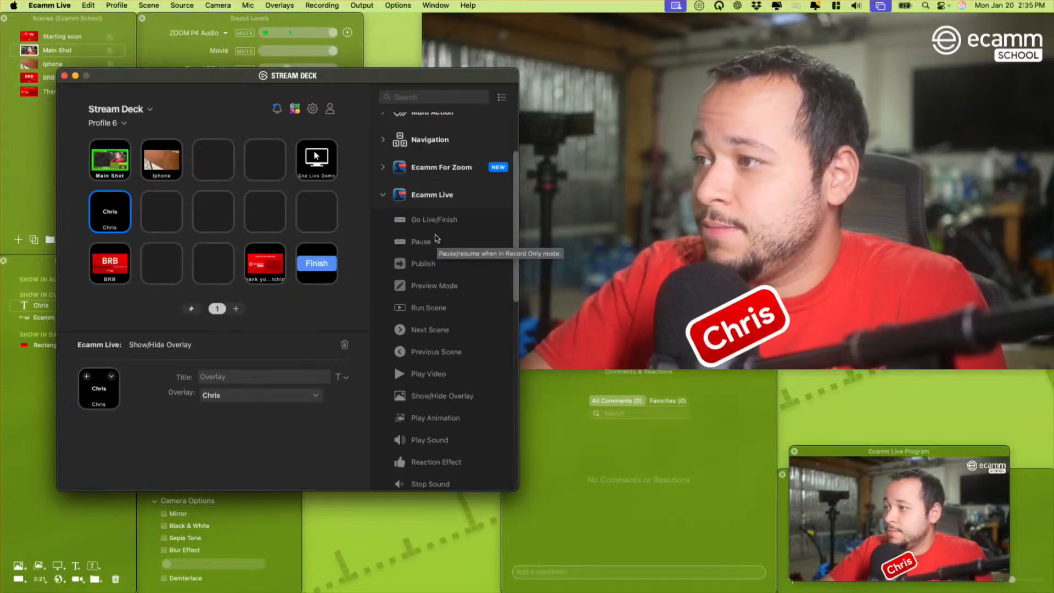
# Move the Stream Deck window clear of the scene list and minimise it
pyautogui.click(108, 112)
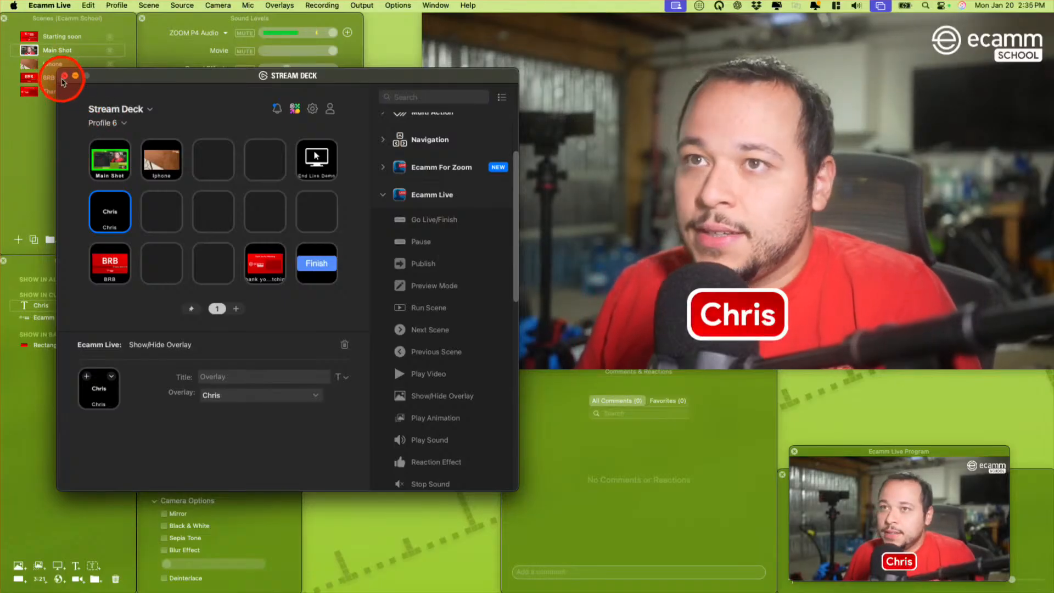
pyautogui.moveTo(111, 76); pyautogui.dragTo(156, 101)
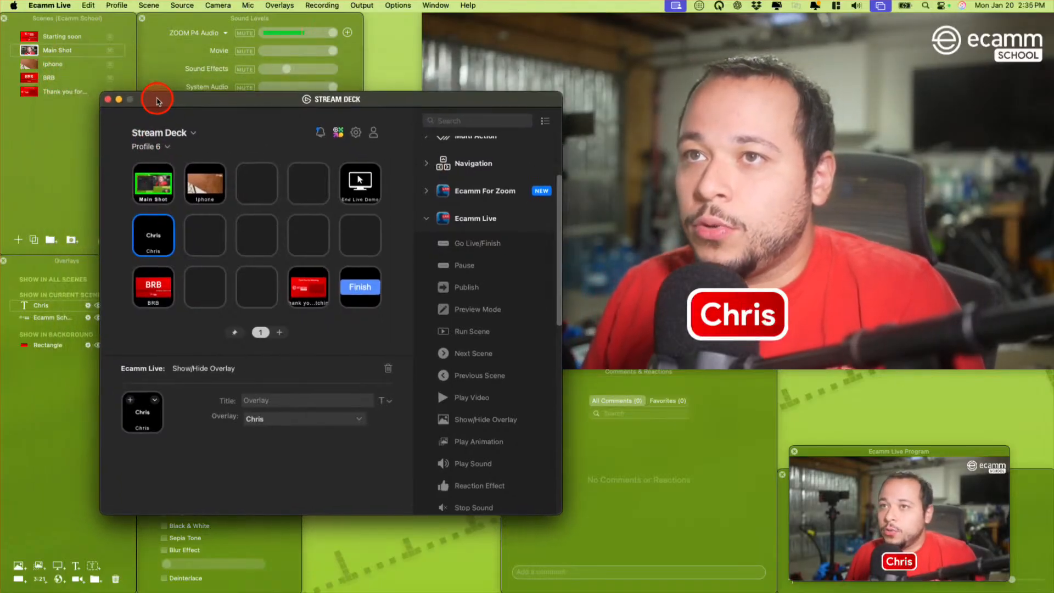
pyautogui.click(120, 102)
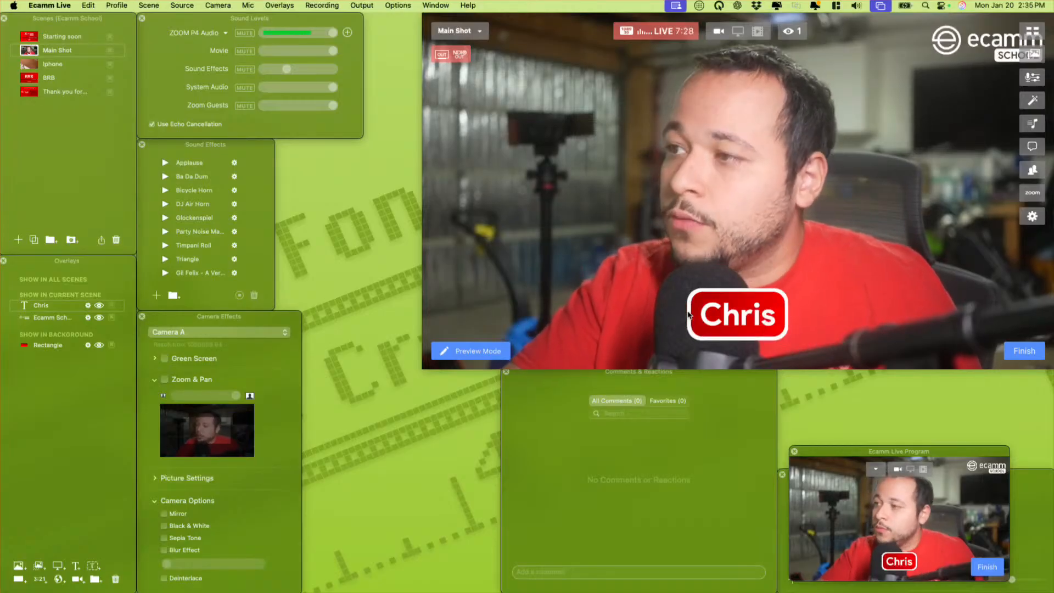
# Switch to Canva, close the open "how to" design, and activate the search on the home page
pyautogui.moveTo(679, 591)
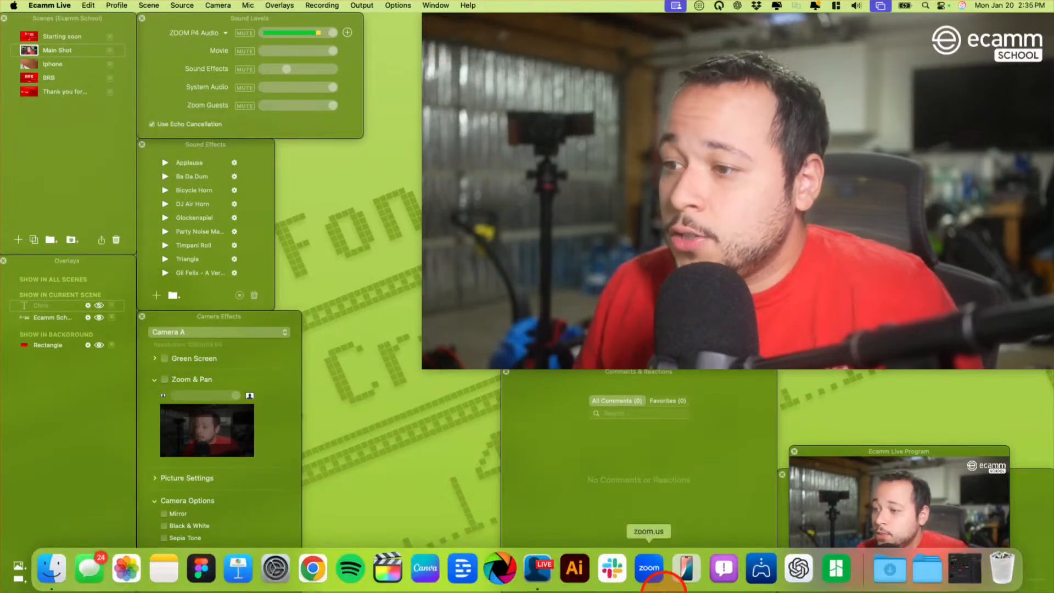
pyautogui.click(419, 570)
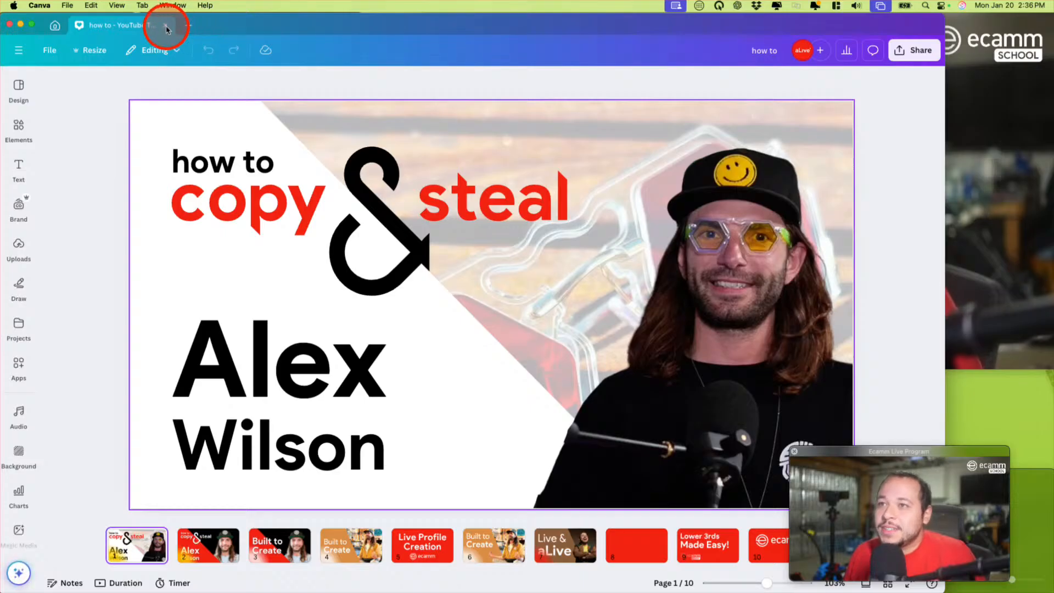
pyautogui.click(166, 26)
pyautogui.click(624, 54)
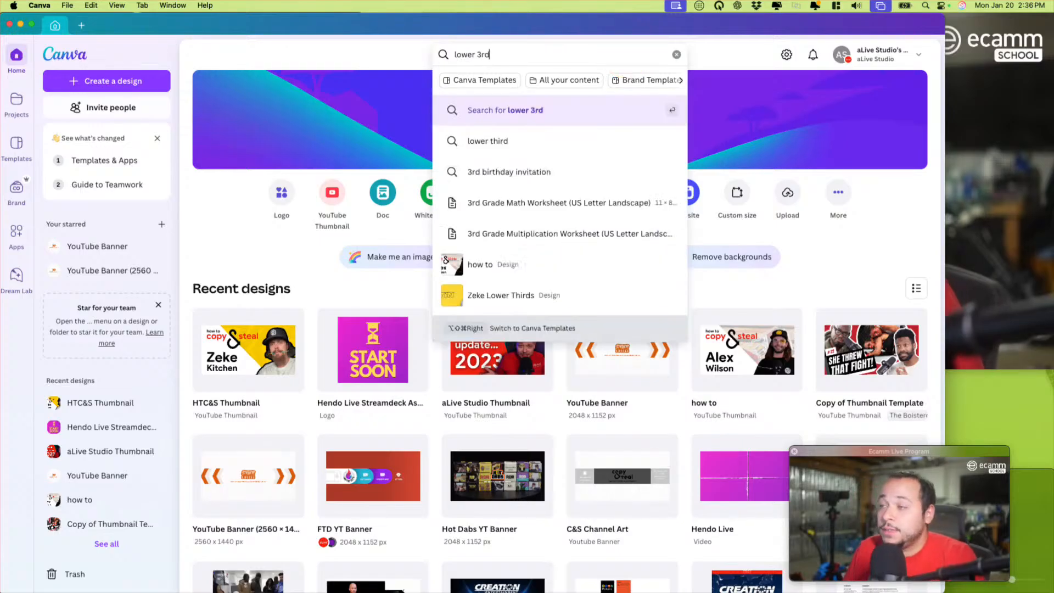
pyautogui.press('BackSpace')
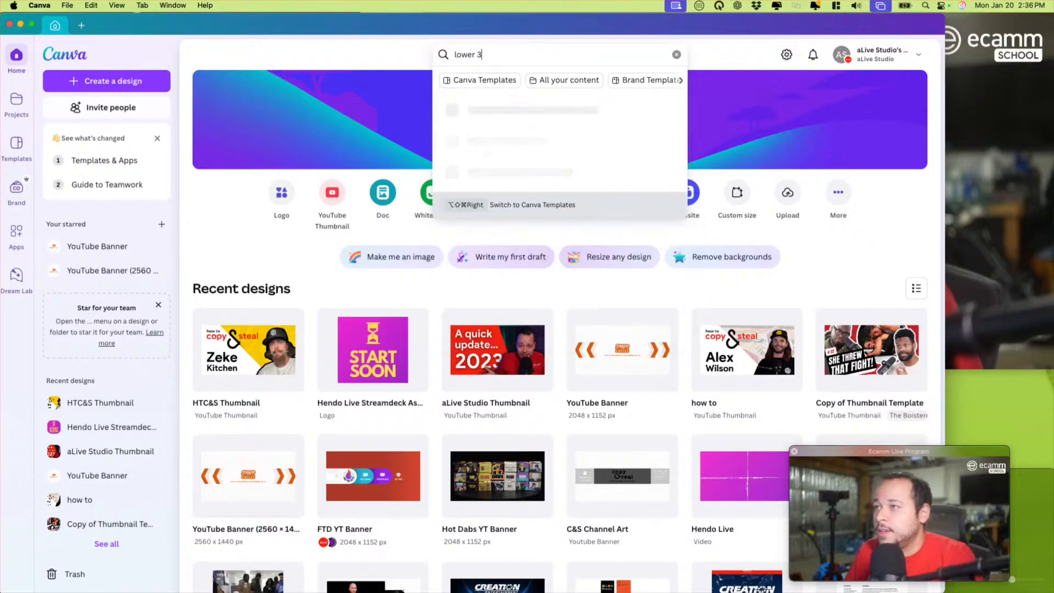
pyautogui.press('BackSpace')
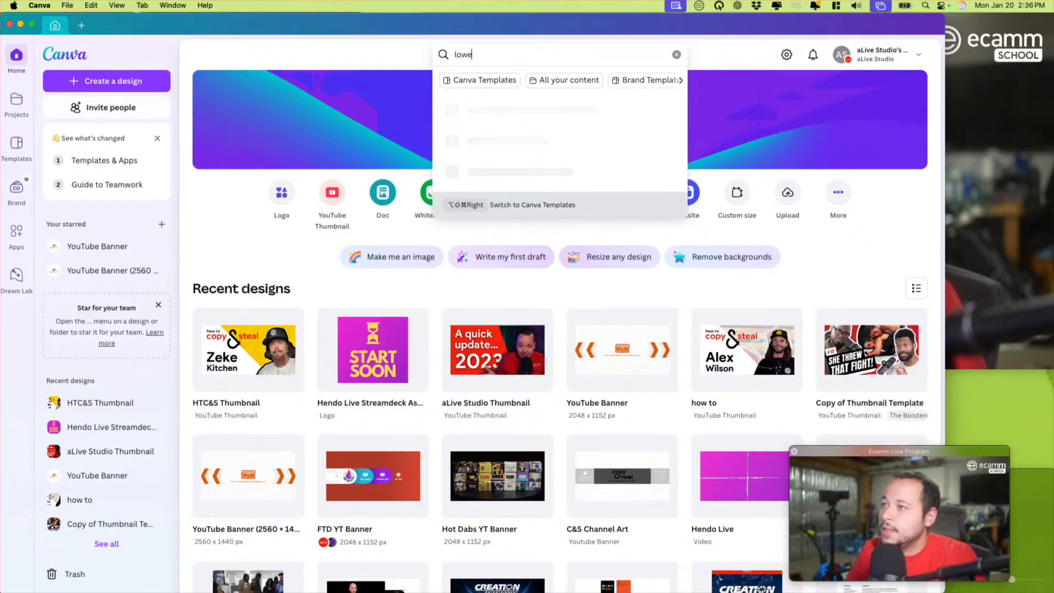
pyautogui.press('BackSpace')
pyautogui.press('BackSpace')
pyautogui.press('BackSpace')
pyautogui.press('BackSpace')
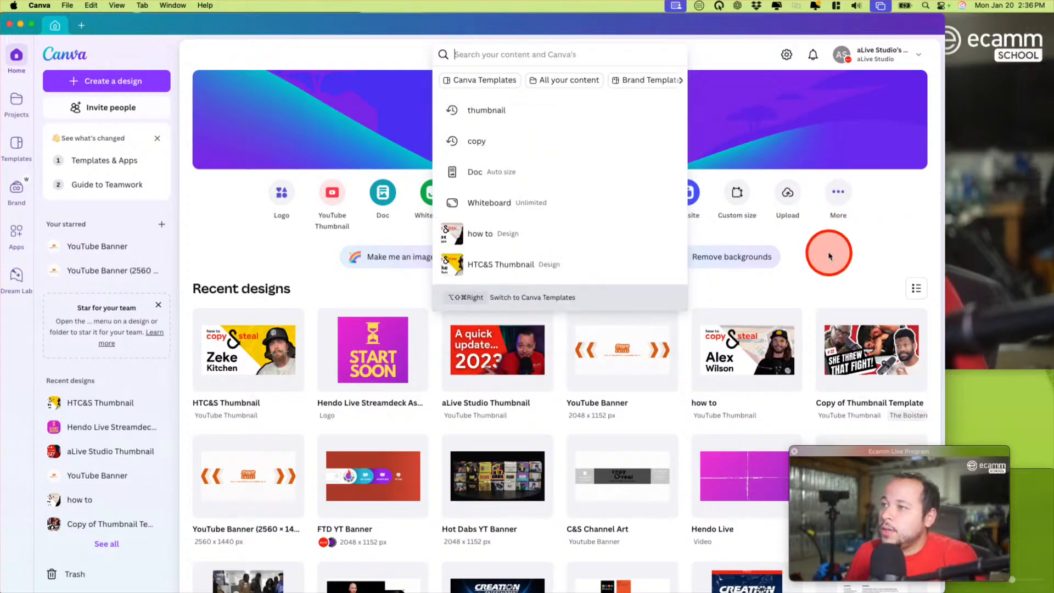
# Search Canva for lower 3rd
pyautogui.scroll(-5, 826, 252)
pyautogui.scroll(6, 829, 256)
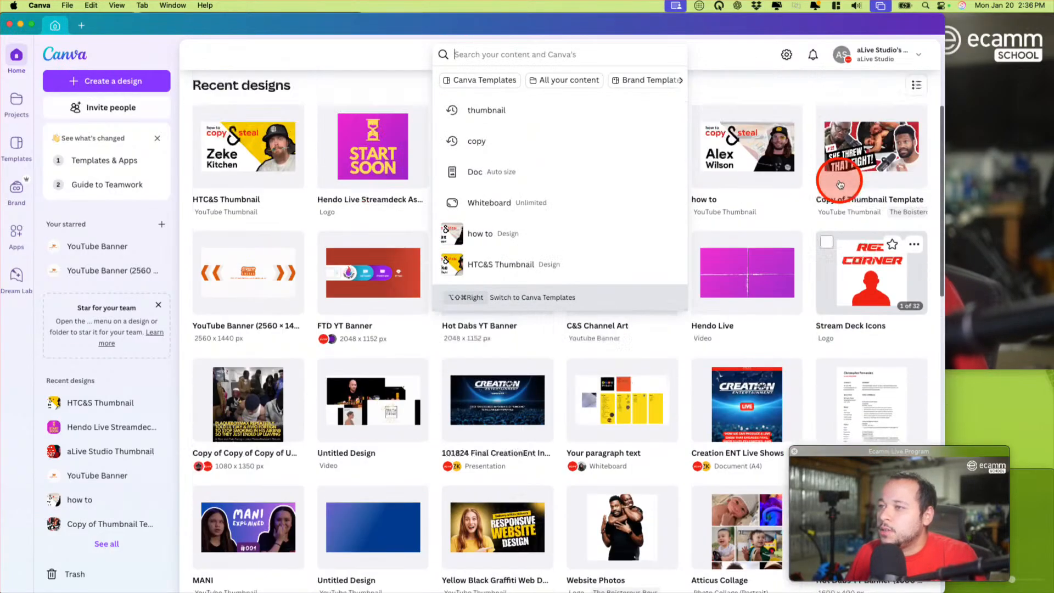
pyautogui.write('l')
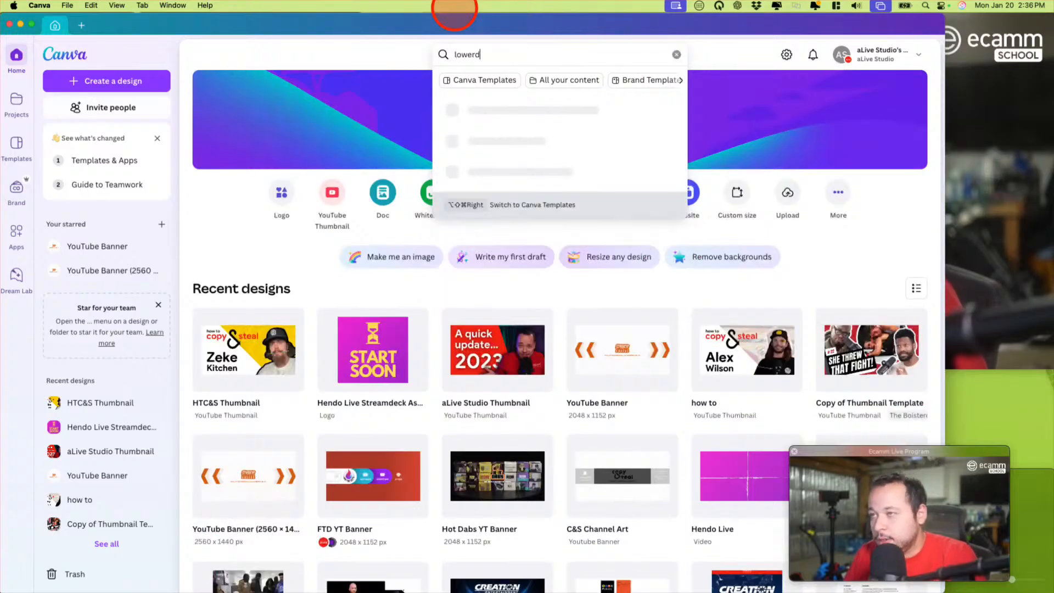
pyautogui.write('ower 3r')
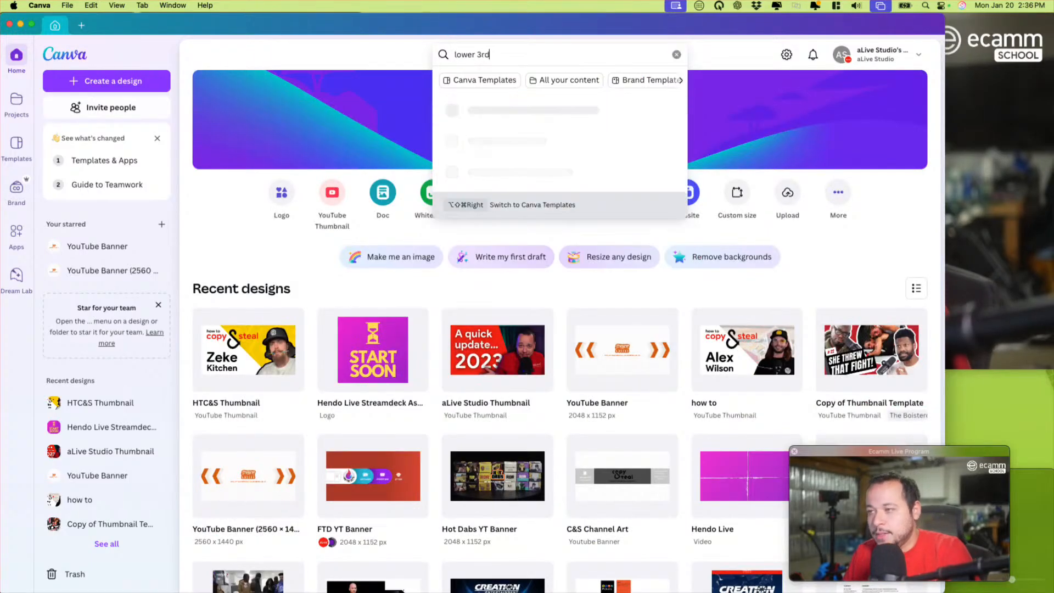
pyautogui.press('Return')
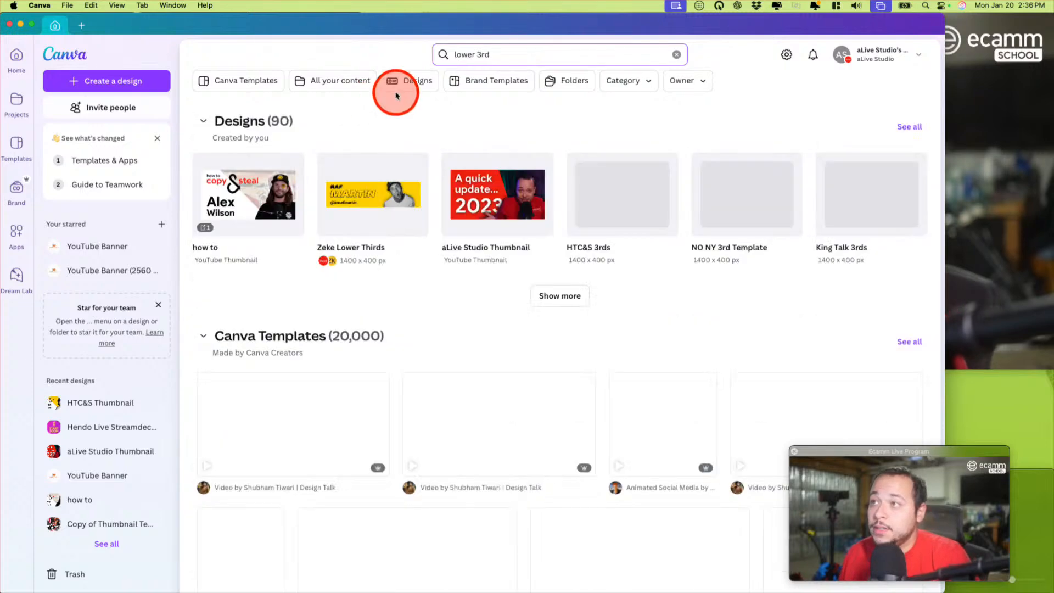
# Open the yellow 1400 x 400 px lower-thirds design in its own tab and move the Ecamm Live Program window clear of the page thumbnails
pyautogui.click(368, 200)
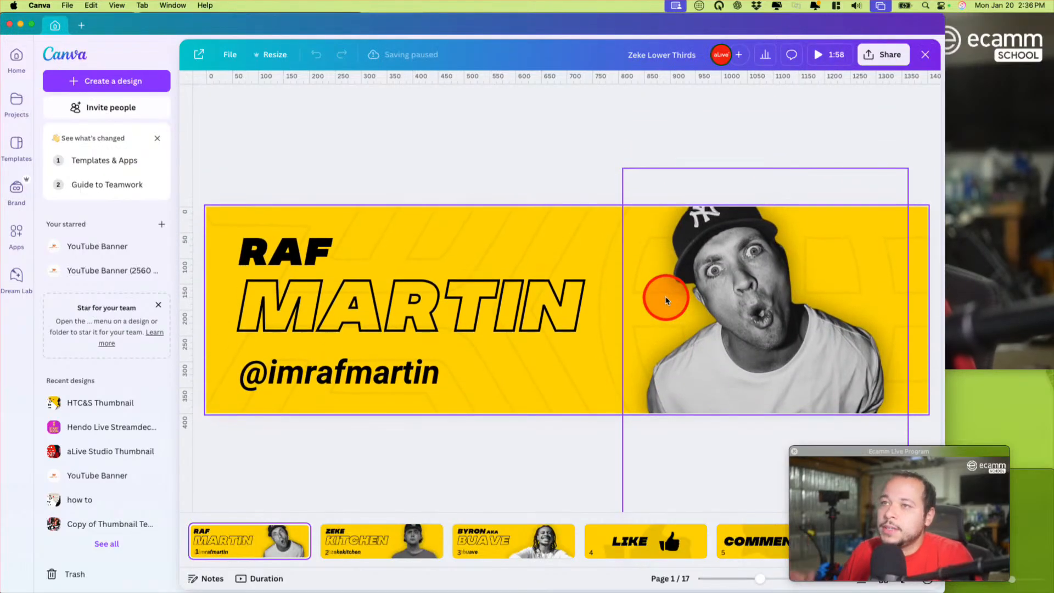
pyautogui.click(197, 54)
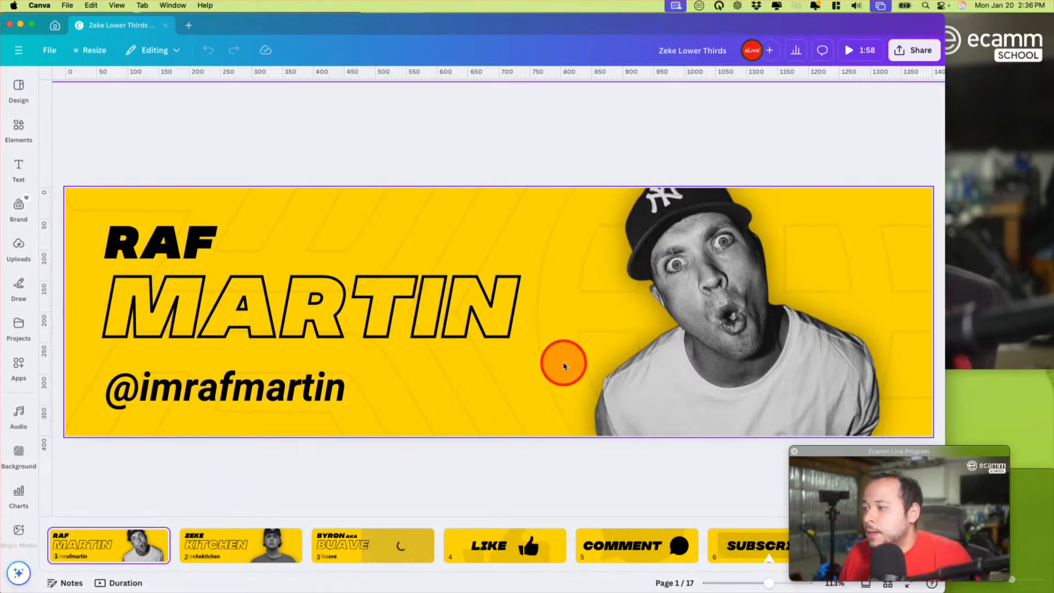
pyautogui.moveTo(834, 460); pyautogui.dragTo(885, 478)
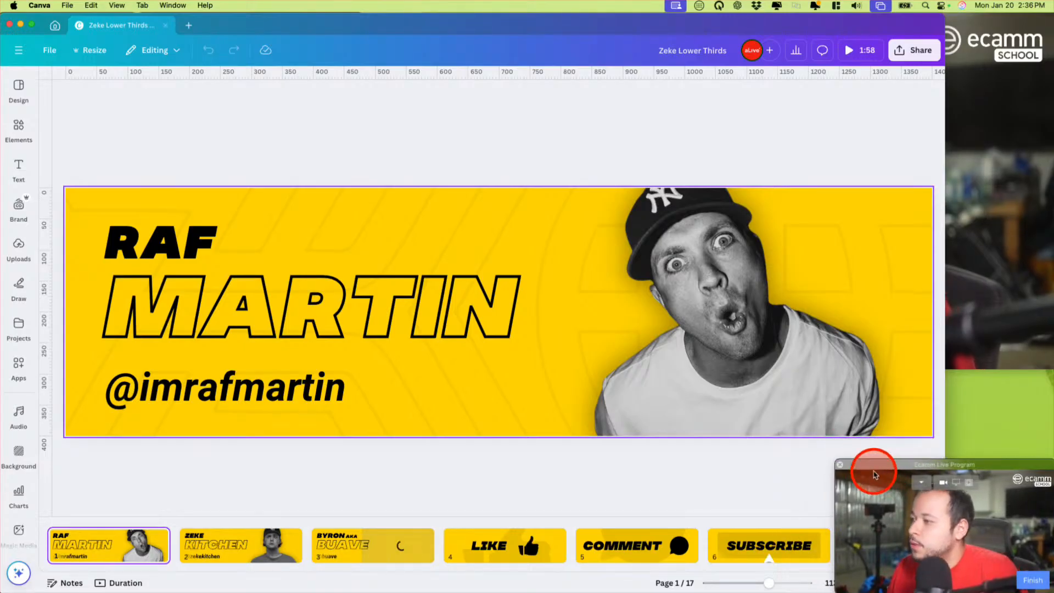
# Go to page 2 and examine its first-name, last-name and handle text boxes
pyautogui.scroll(-3, 559, 417)
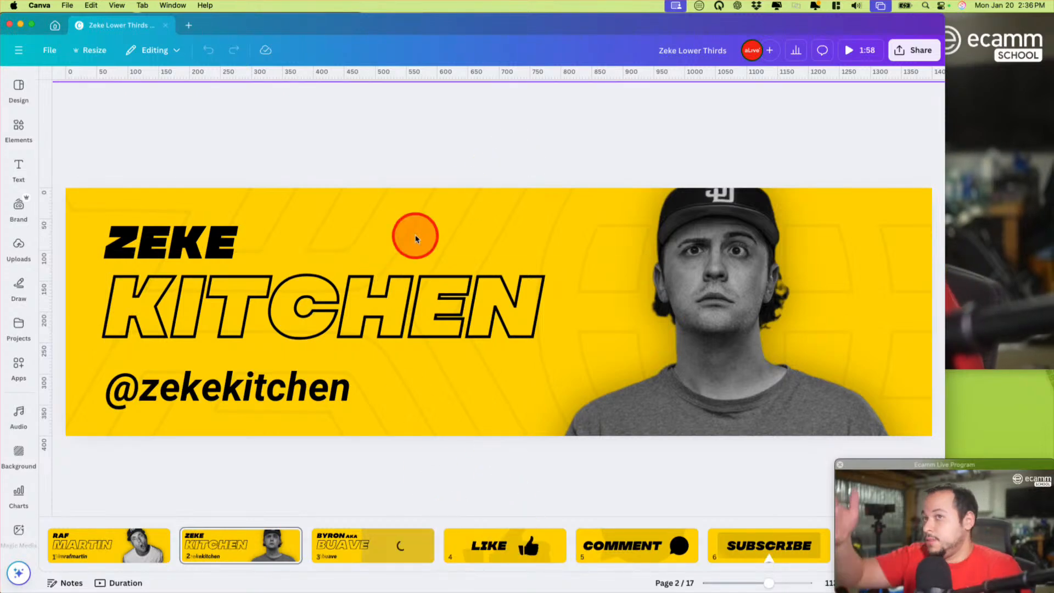
pyautogui.click(198, 246)
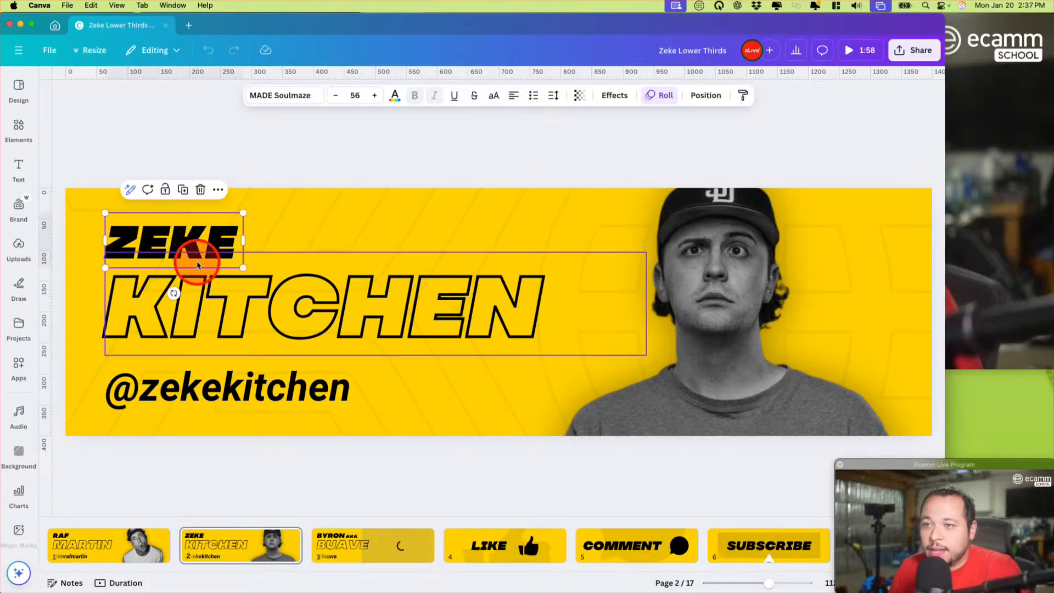
pyautogui.click(275, 308)
pyautogui.click(228, 393)
pyautogui.click(208, 294)
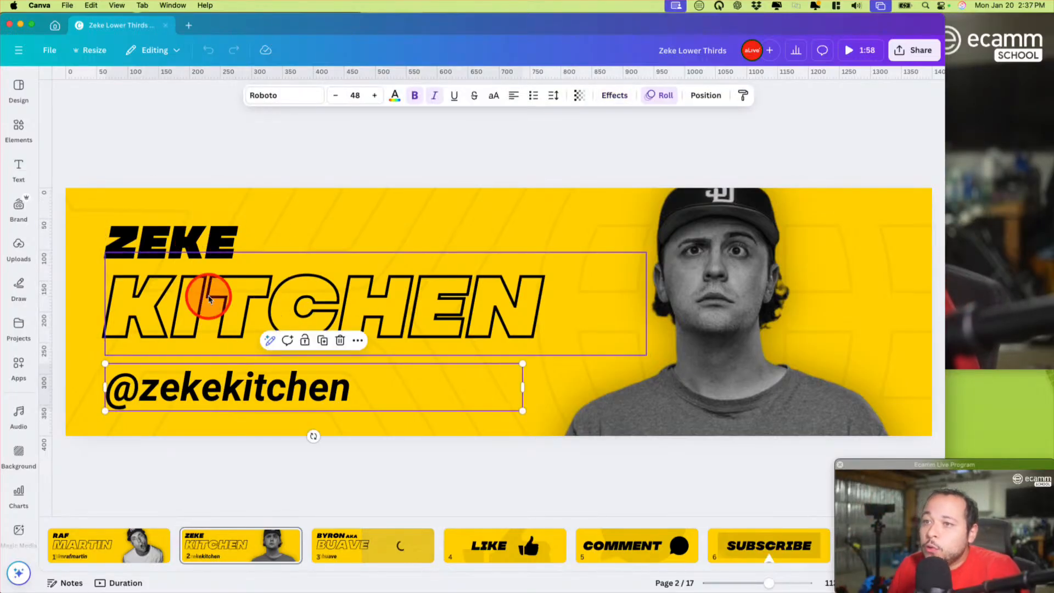
# Preview the Roll text animation on page 2's first-name text
pyautogui.click(172, 235)
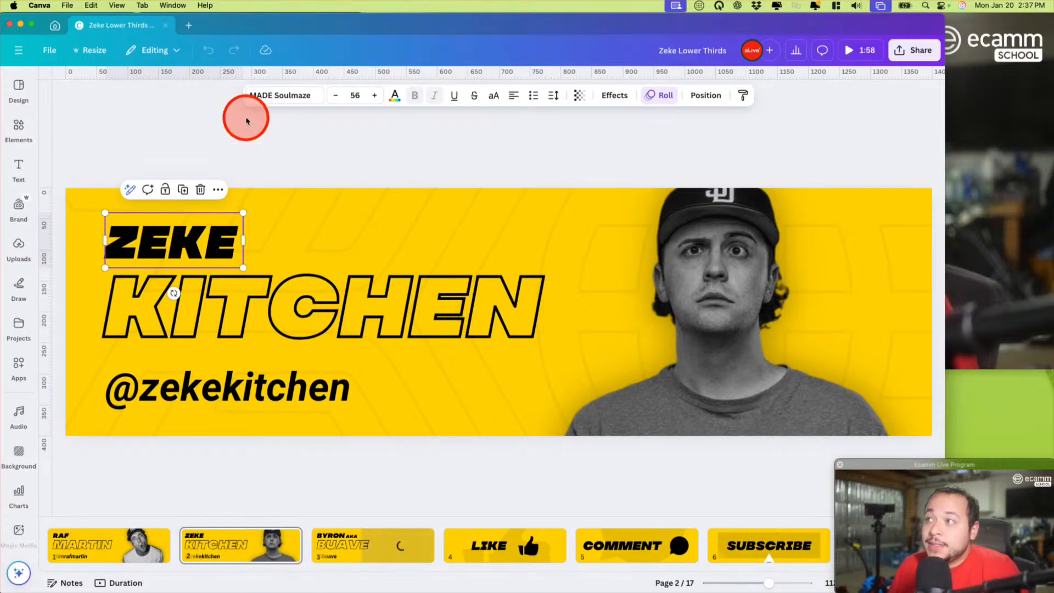
pyautogui.click(663, 97)
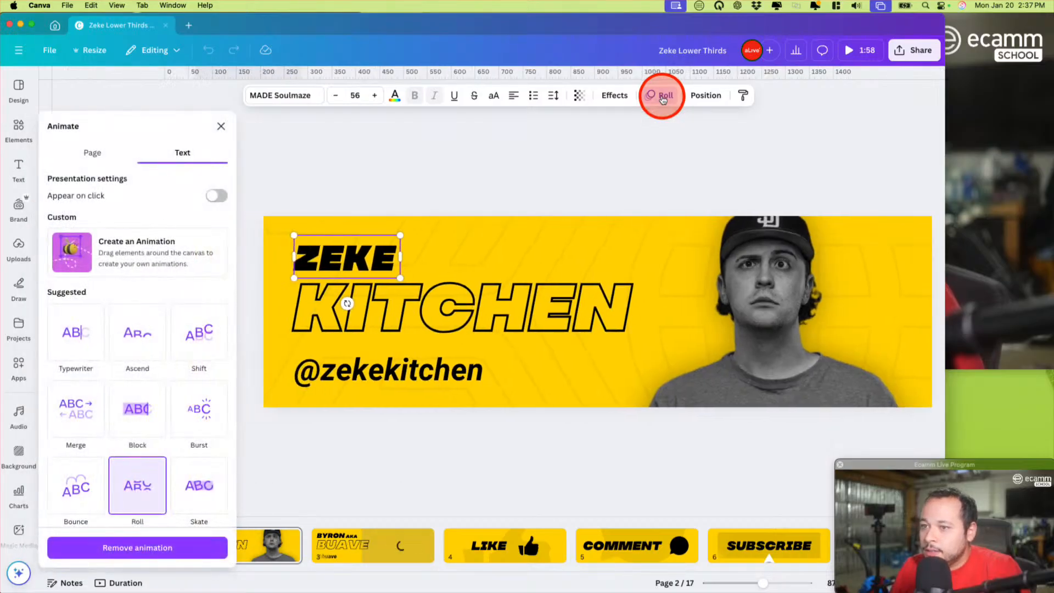
pyautogui.click(140, 483)
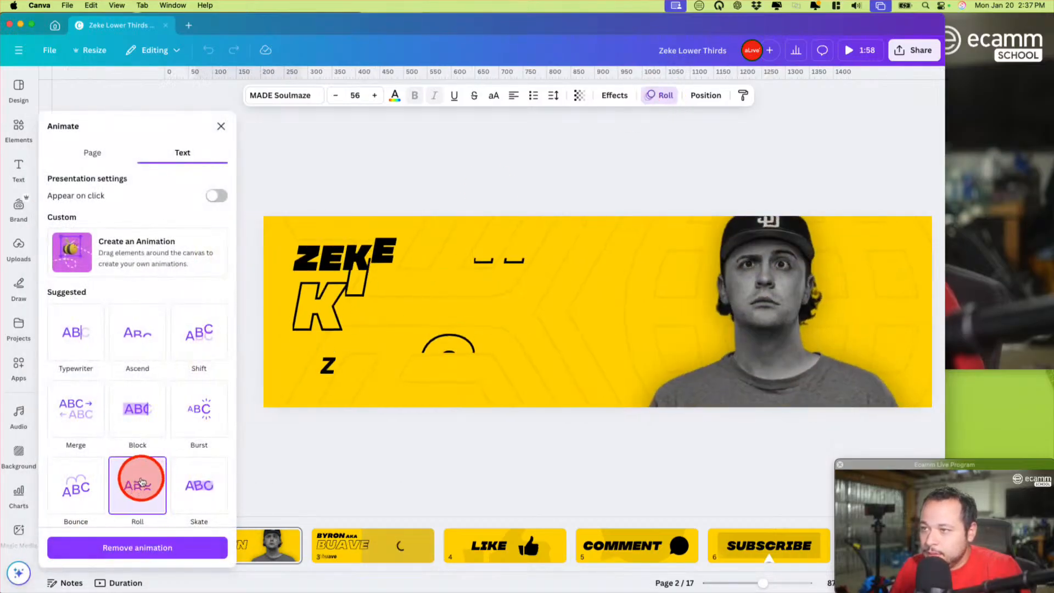
pyautogui.click(141, 488)
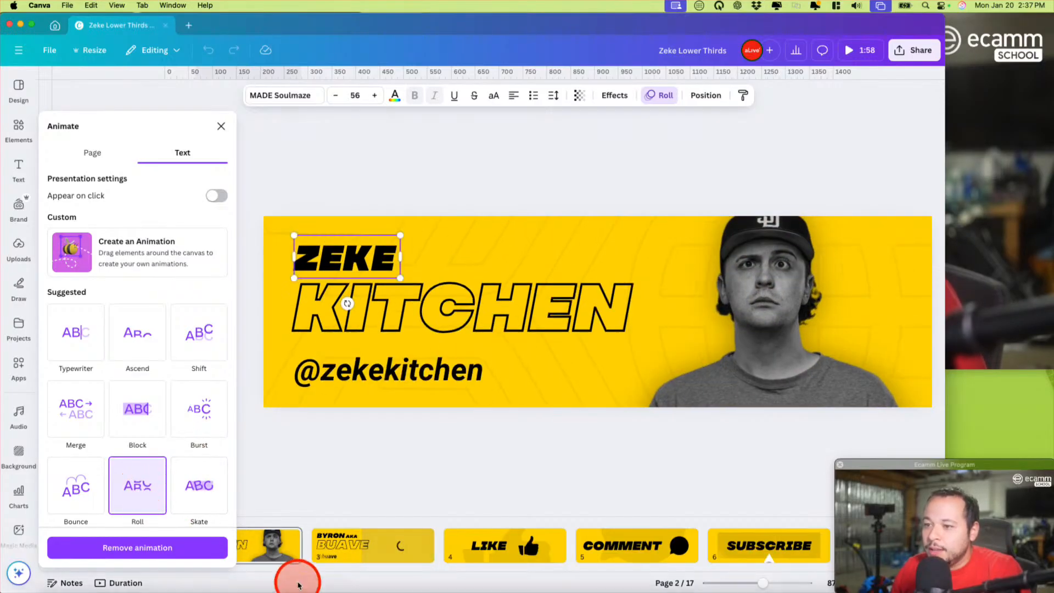
# View the page animation options for page 2, and play the whole design's preview before returning to the editor
pyautogui.click(269, 544)
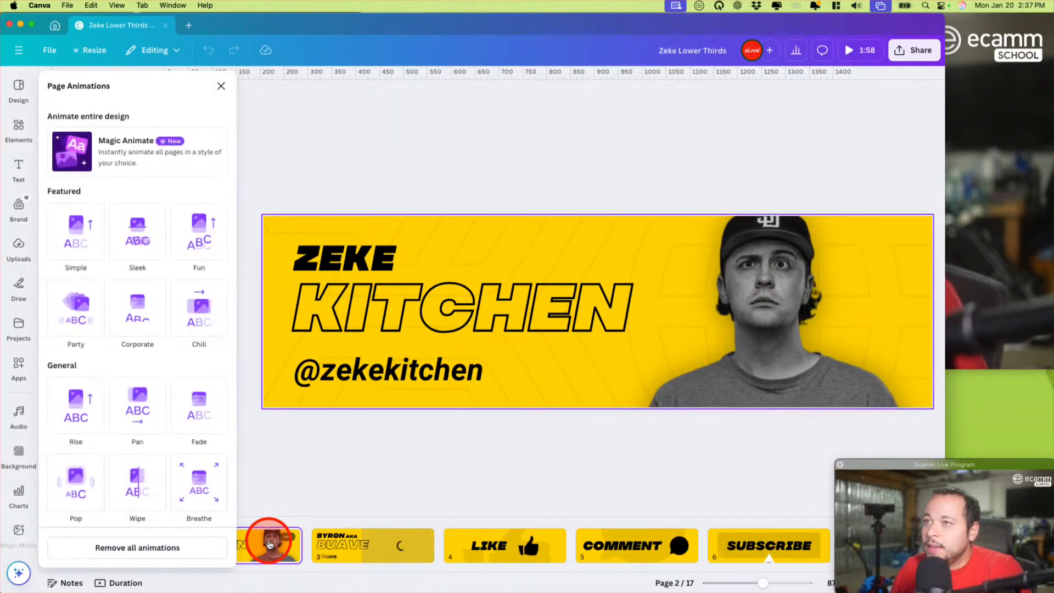
pyautogui.click(220, 86)
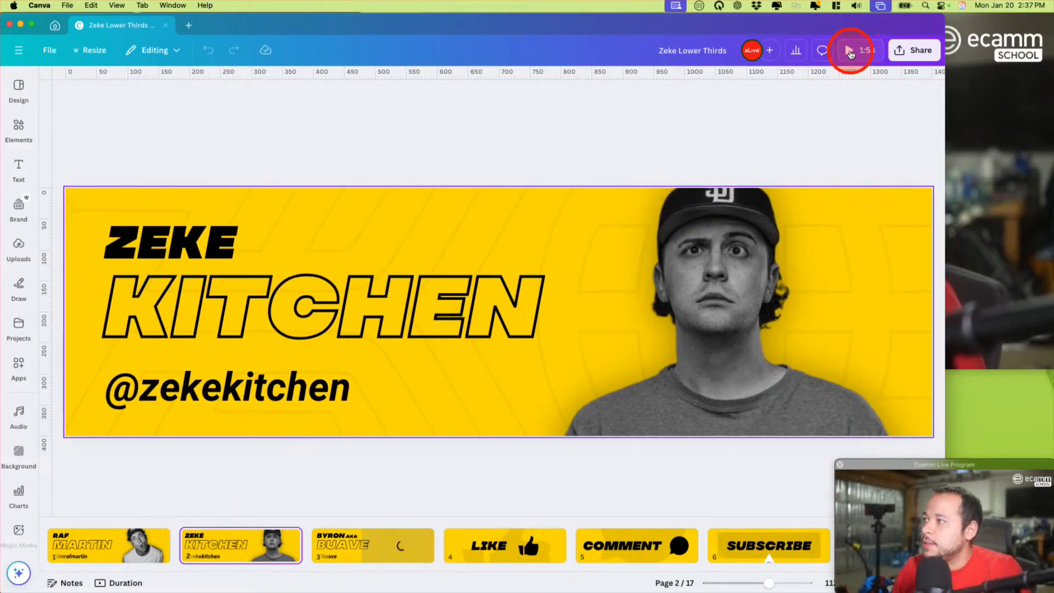
pyautogui.click(850, 53)
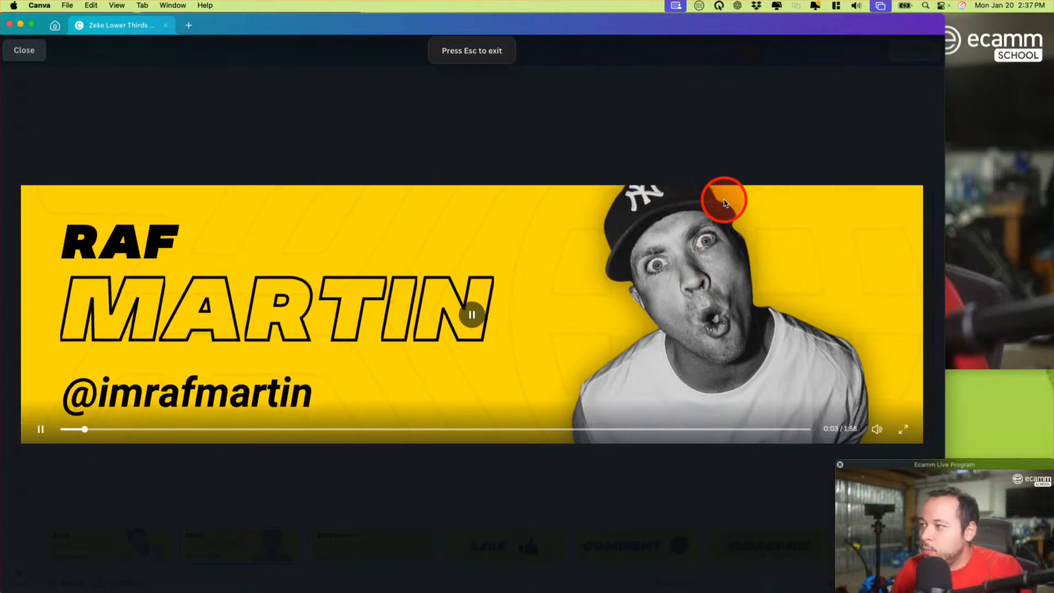
pyautogui.click(25, 50)
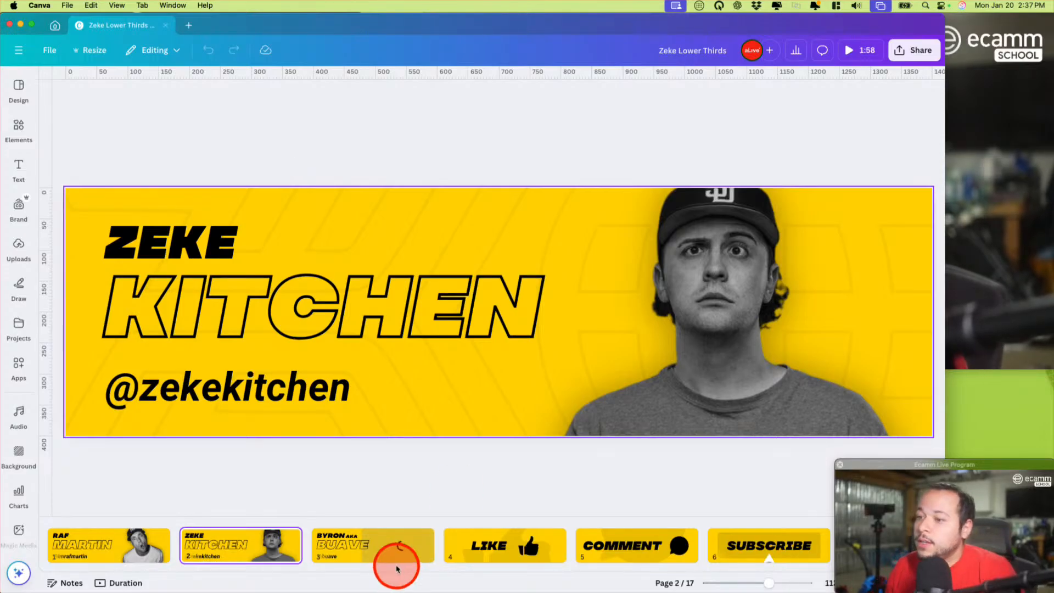
# Duplicate page 14, the lower third with the smiling man in a black jacket
pyautogui.hscroll(5, 312, 555)
pyautogui.hscroll(15, 312, 554)
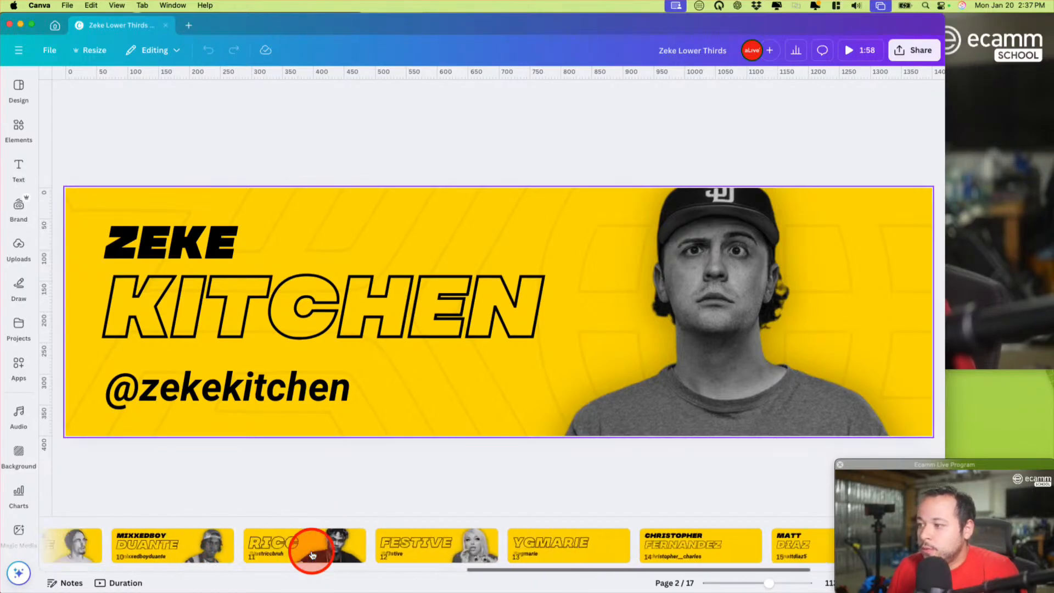
pyautogui.click(321, 549)
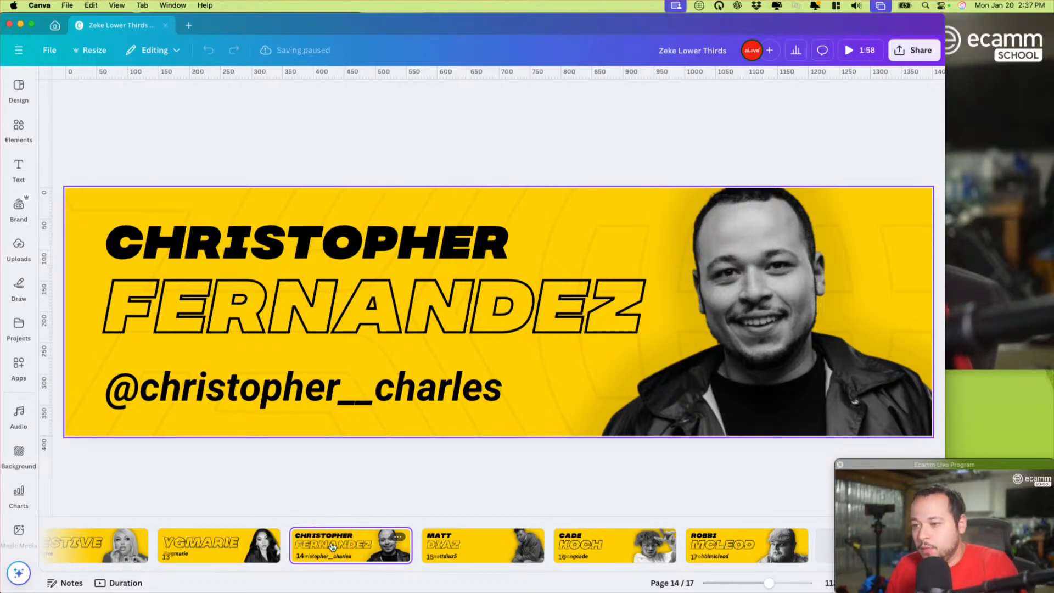
pyautogui.press('super+v')
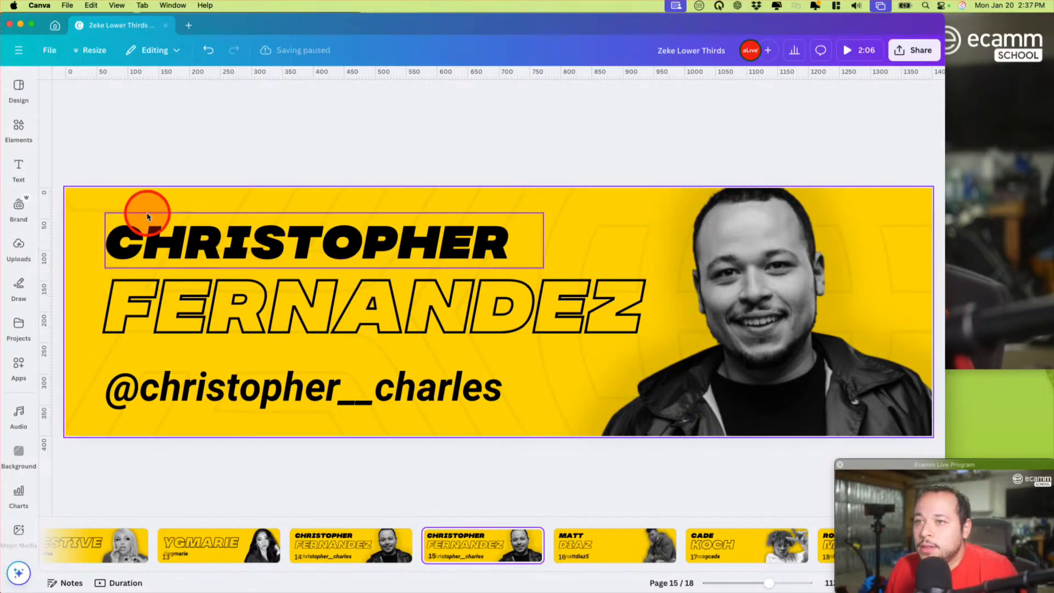
# Shorten the first name on the duplicated page 15 by removing its last six letters
pyautogui.click(122, 249)
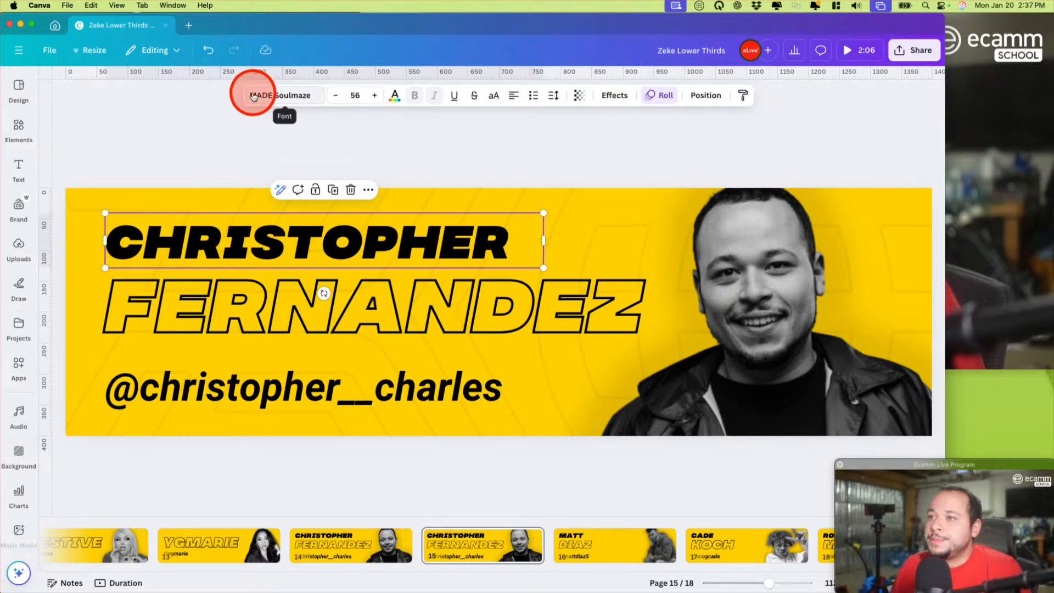
pyautogui.doubleClick(401, 252)
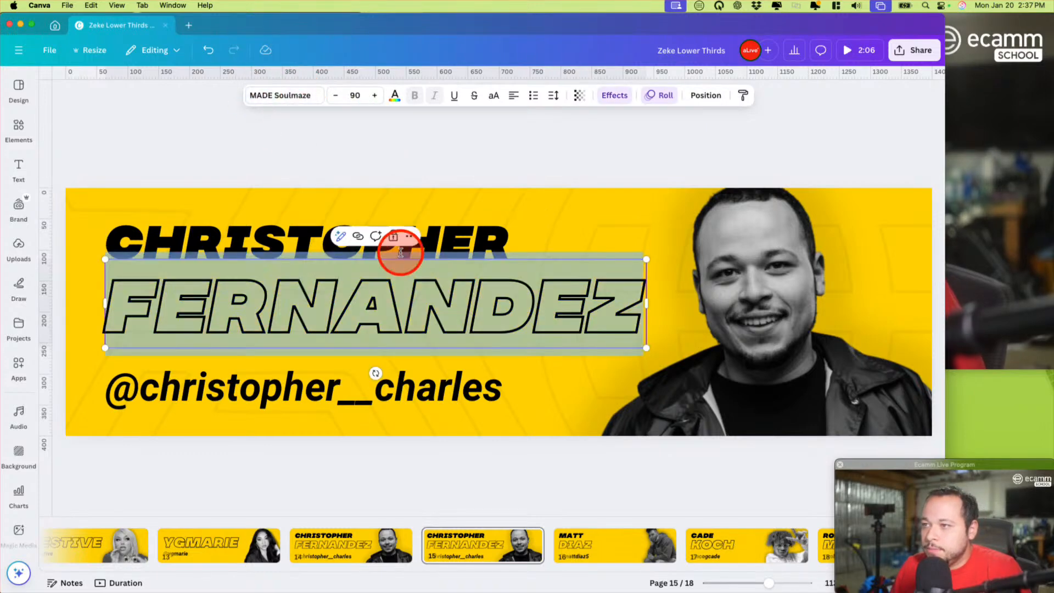
pyautogui.doubleClick(493, 235)
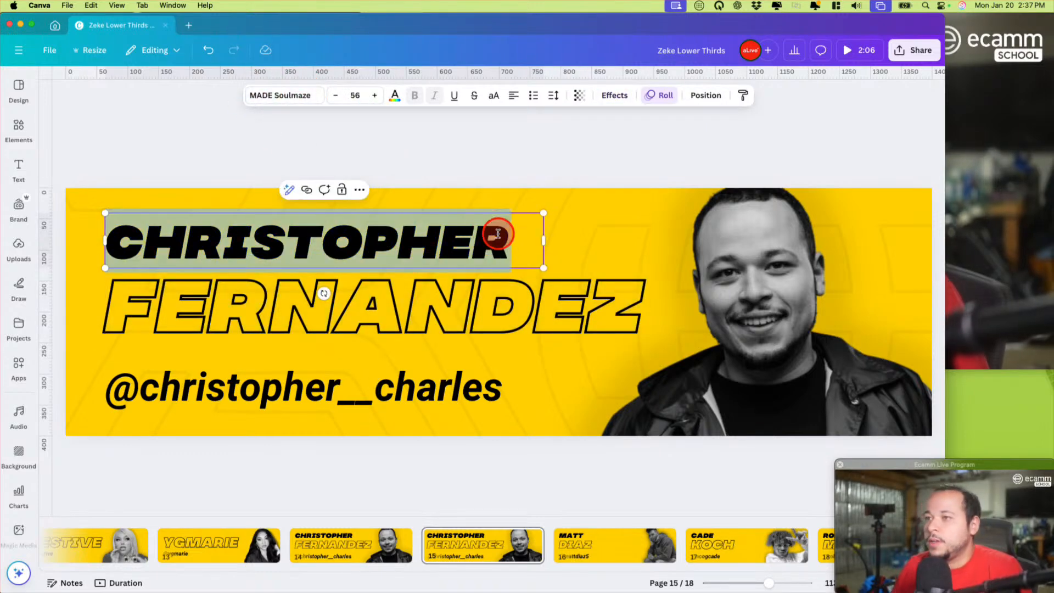
pyautogui.click(498, 234)
pyautogui.press('BackSpace')
pyautogui.press('BackSpace')
pyautogui.press('BackSpace')
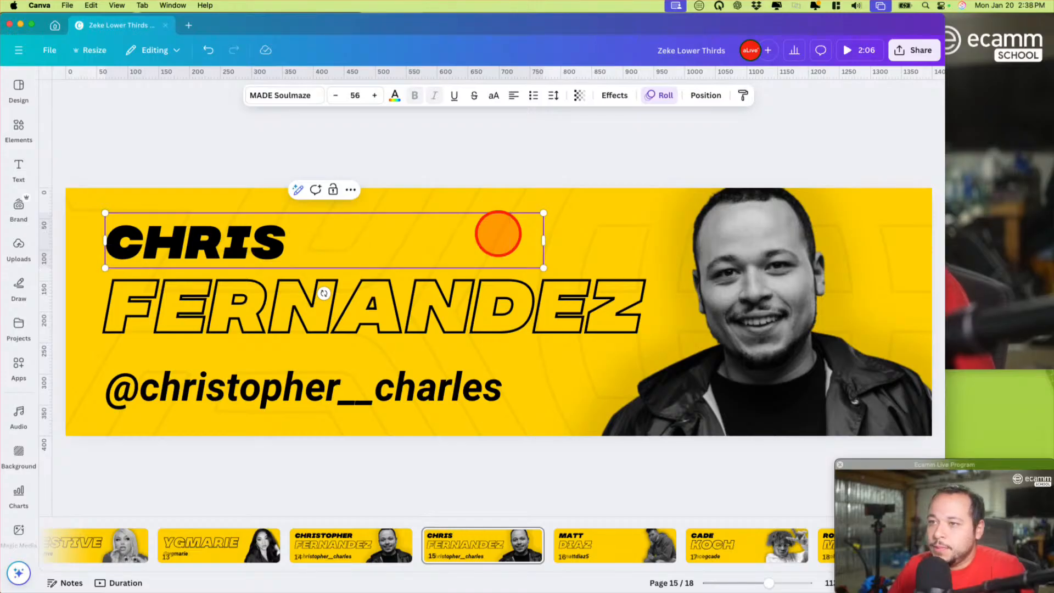
pyautogui.click(430, 296)
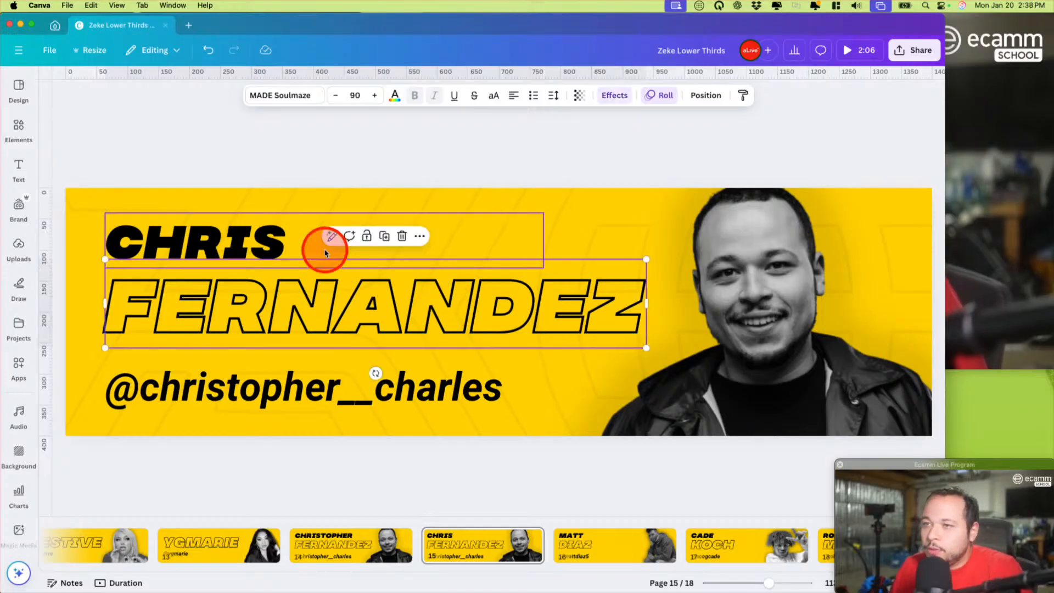
pyautogui.click(254, 378)
pyautogui.click(246, 387)
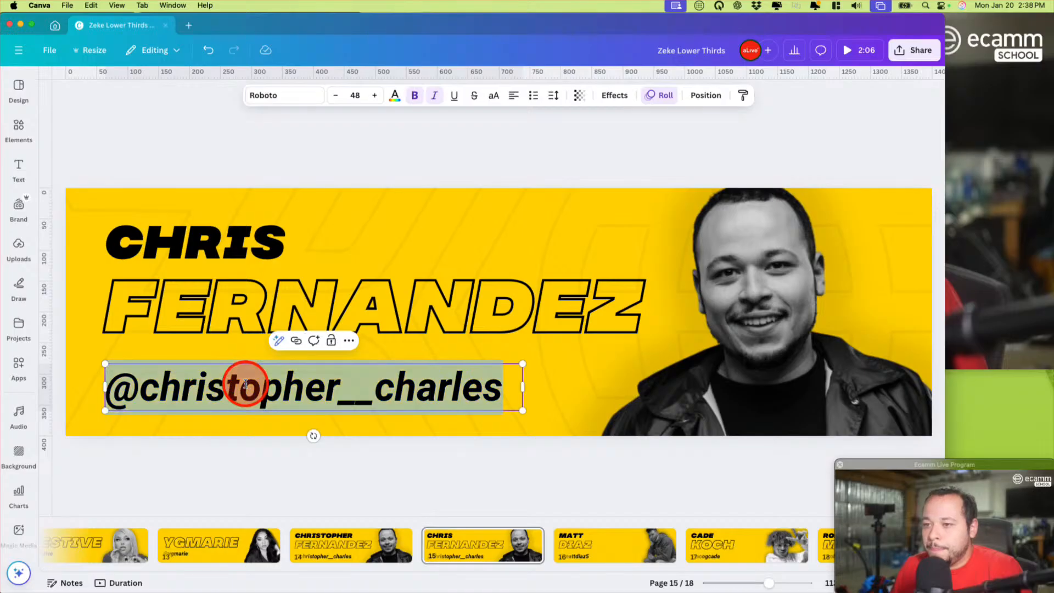
pyautogui.click(152, 391)
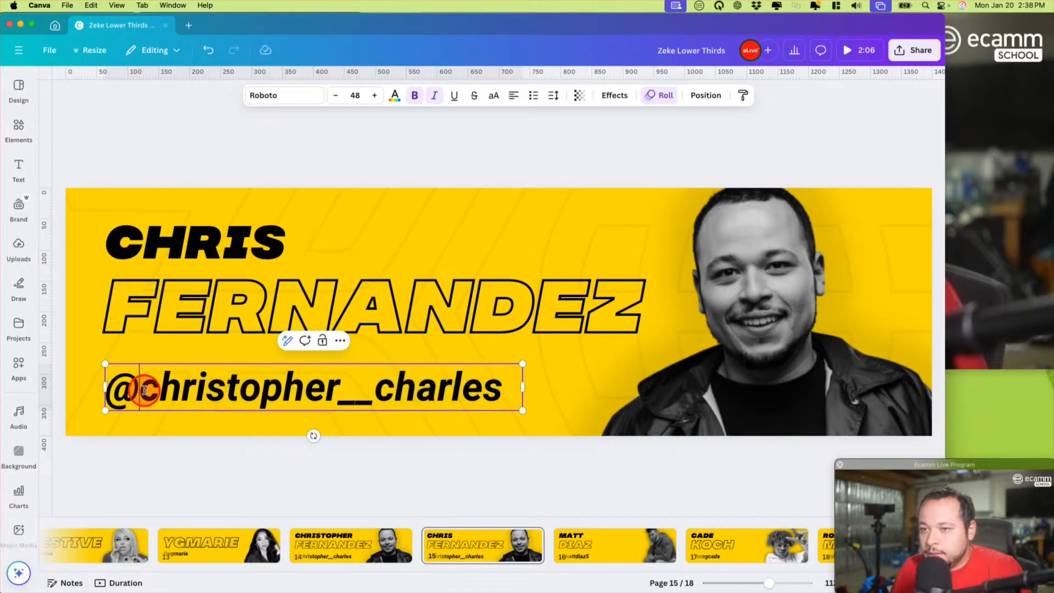
pyautogui.doubleClick(144, 390)
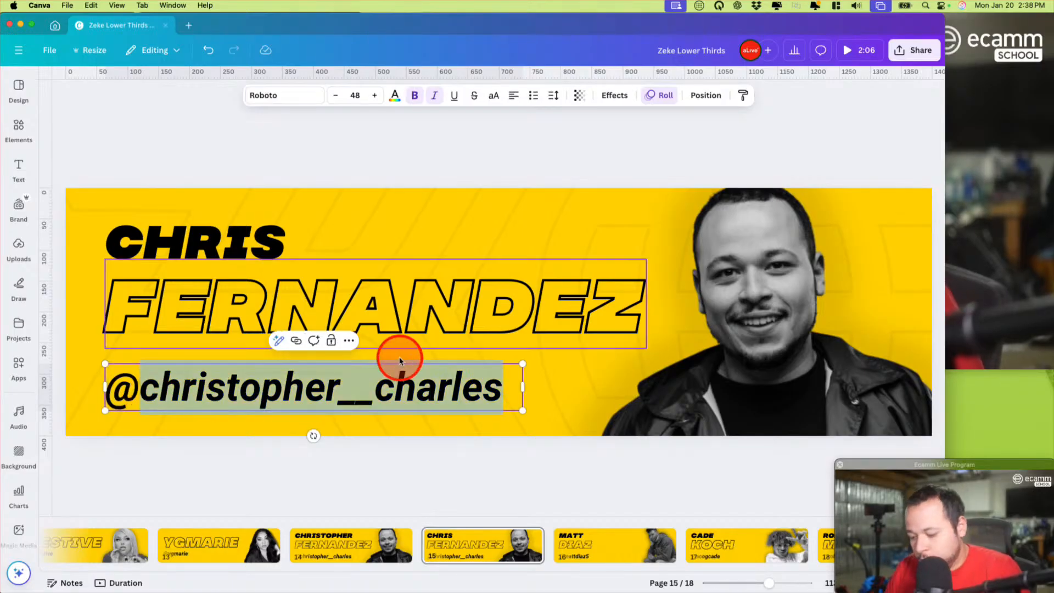
pyautogui.write('alivestudioteam')
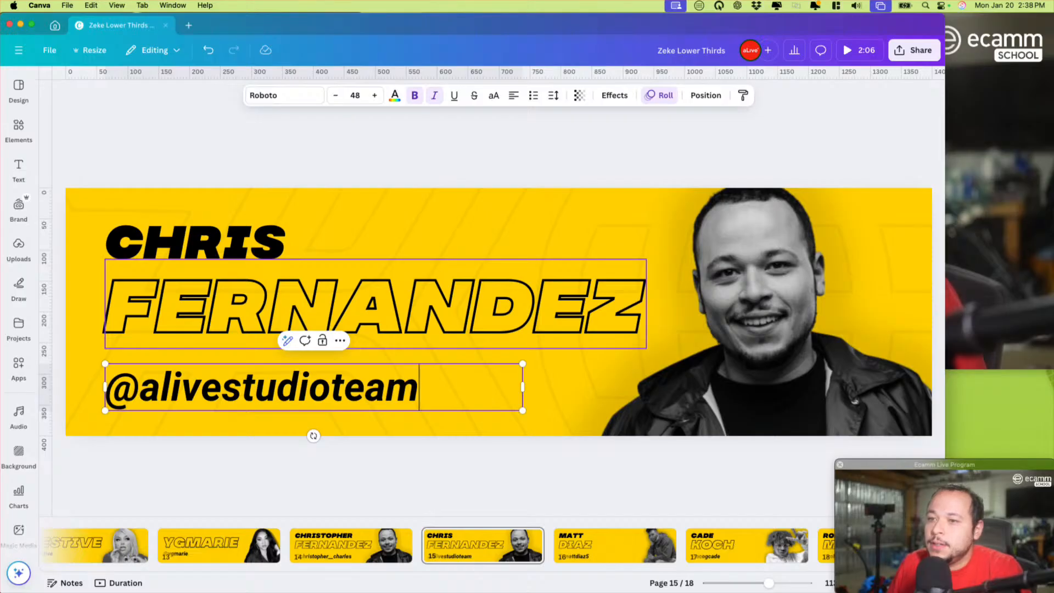
# Delete the patterned background image that has the Breathe animation from page 15
pyautogui.click(430, 233)
pyautogui.click(587, 226)
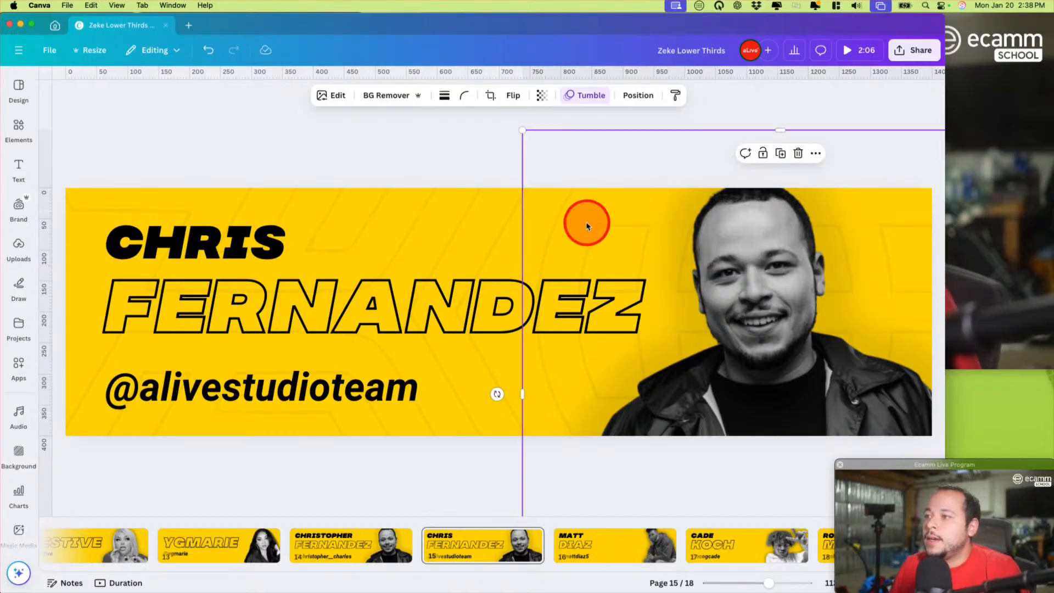
pyautogui.click(484, 207)
pyautogui.click(485, 203)
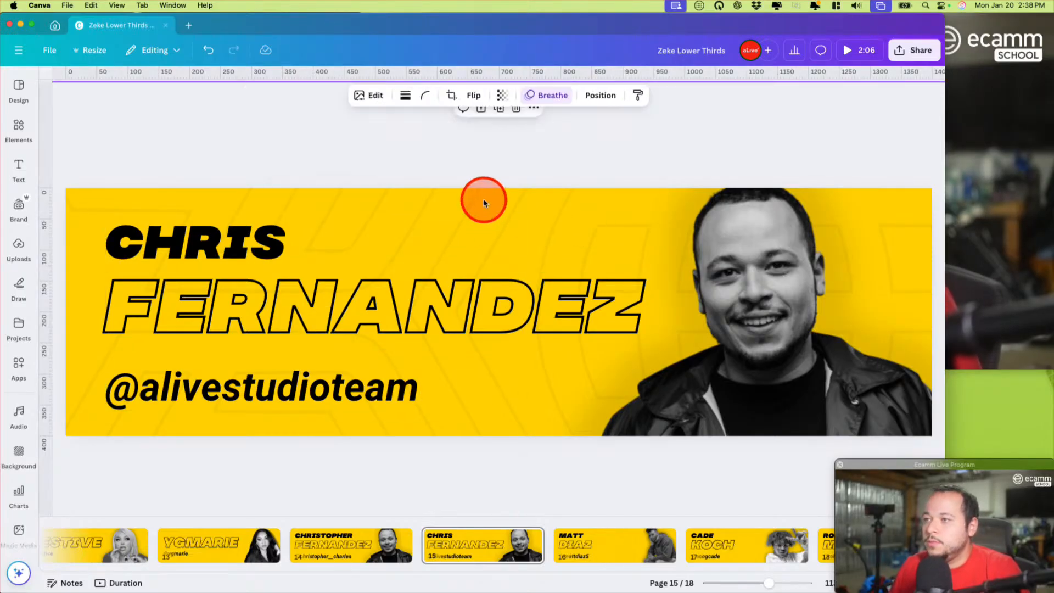
pyautogui.click(484, 203)
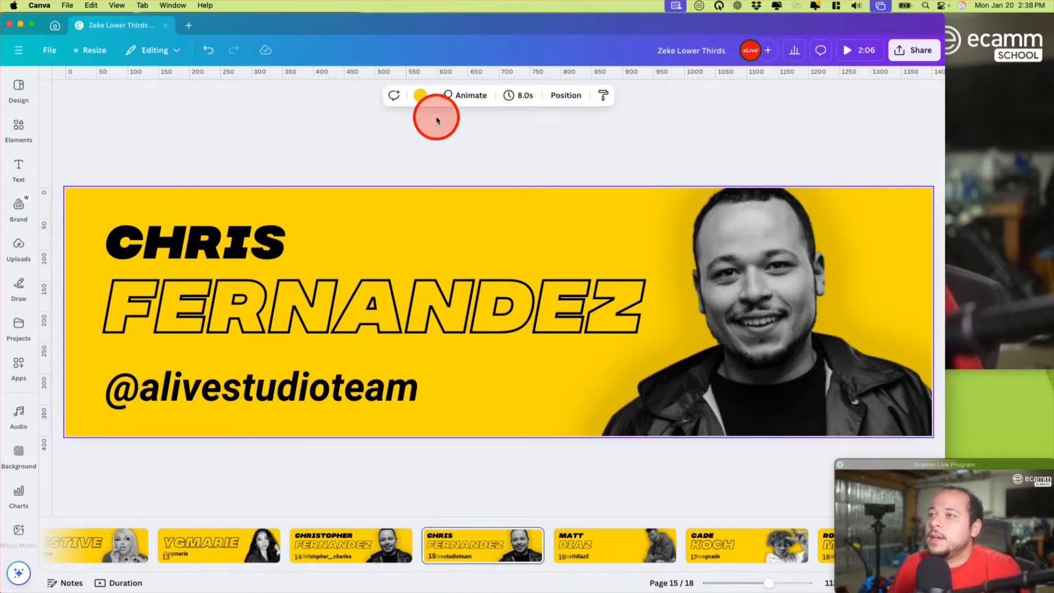
# Set page 15's background to the aLive Studio palette's red #f22613 and select the first-name text
pyautogui.click(420, 97)
pyautogui.click(97, 247)
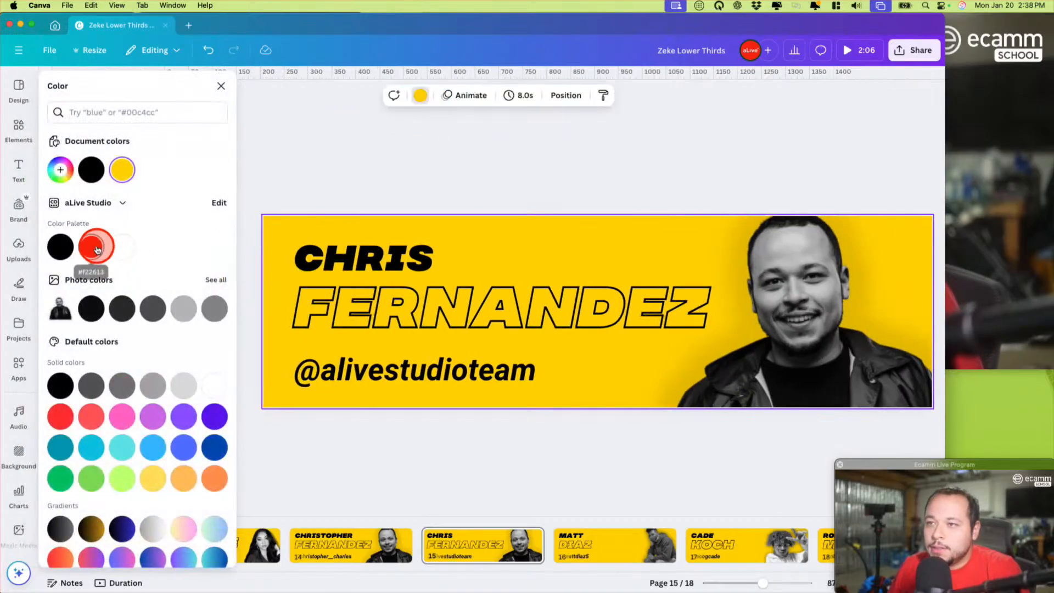
pyautogui.click(357, 260)
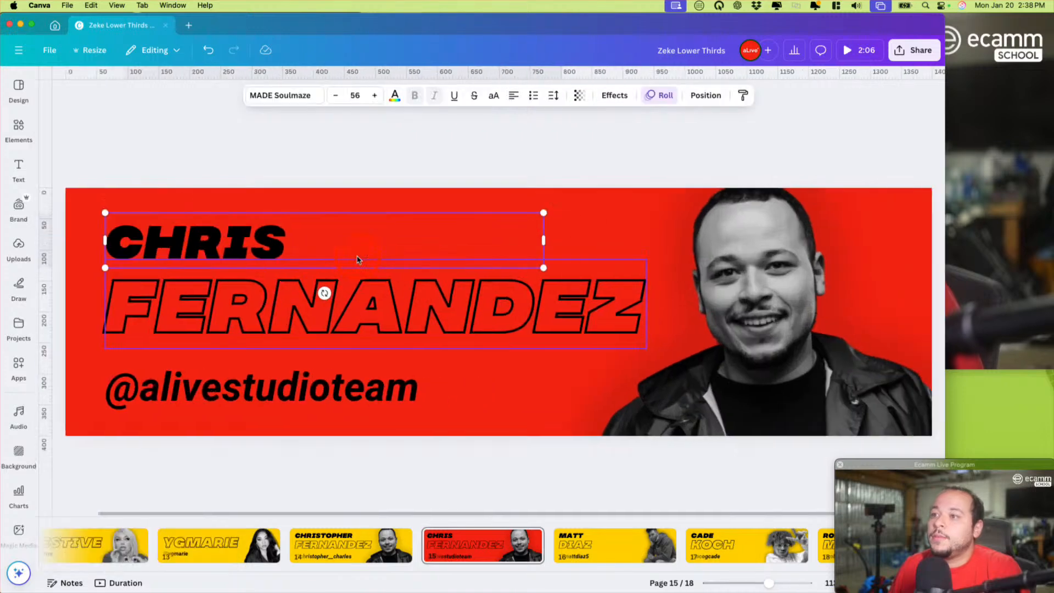
# Change the font of the first-name and last-name text on page 15 to the brand's Product Sans Bold
pyautogui.click(286, 96)
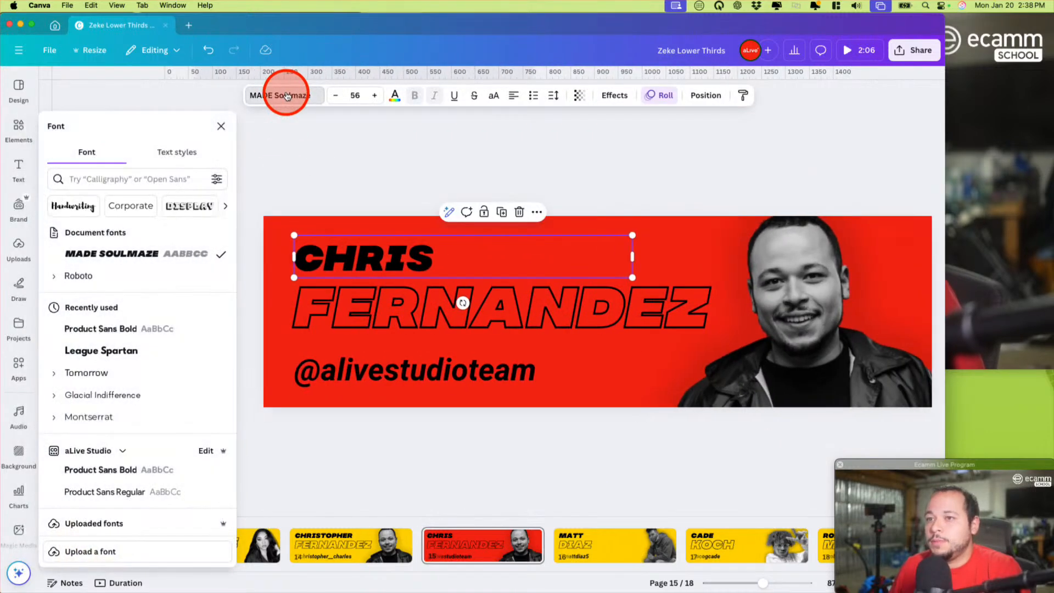
pyautogui.click(118, 481)
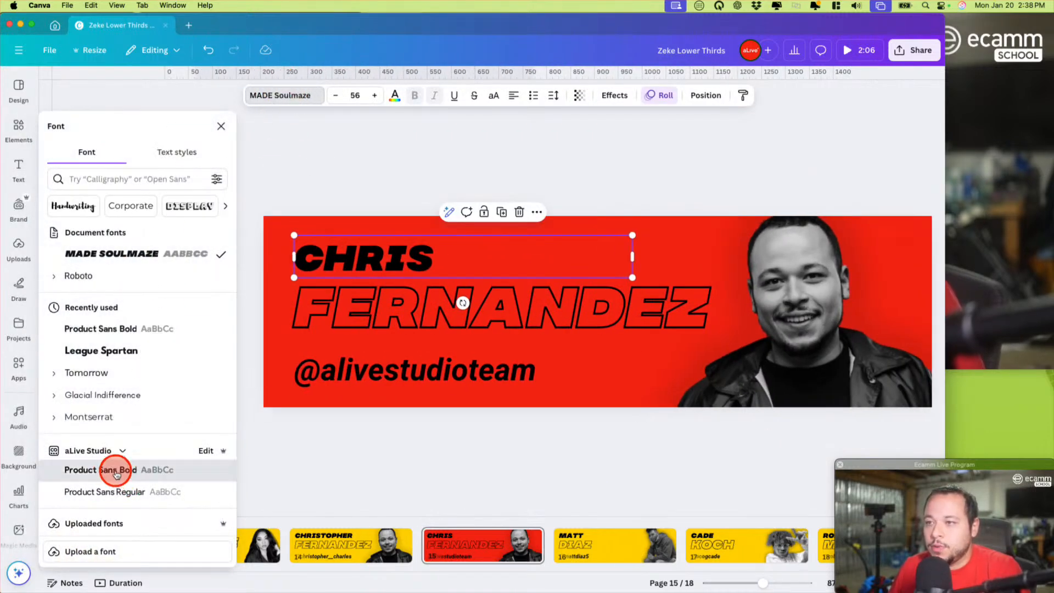
pyautogui.click(372, 300)
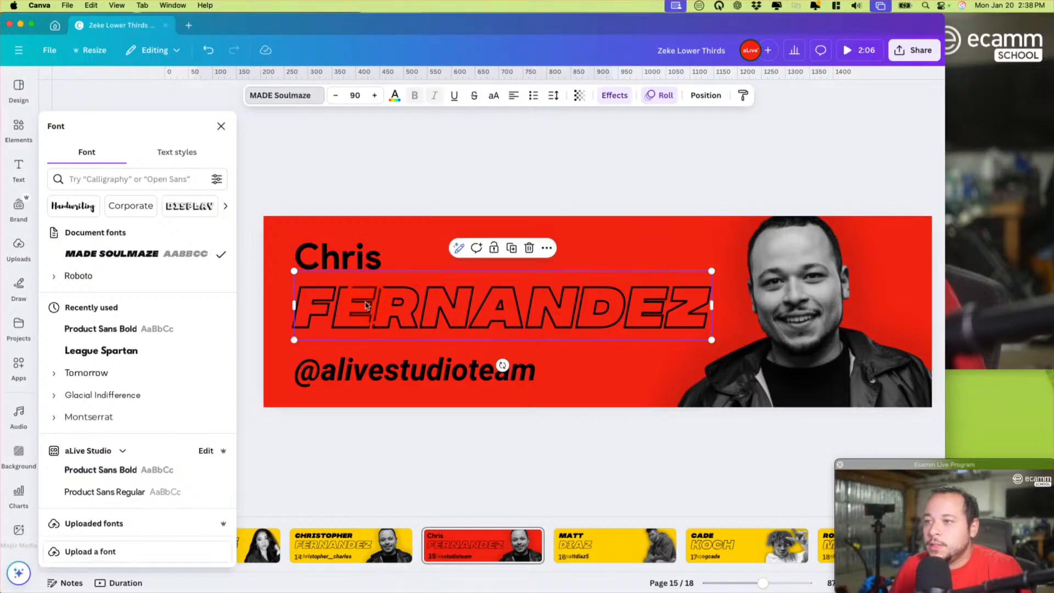
pyautogui.click(117, 474)
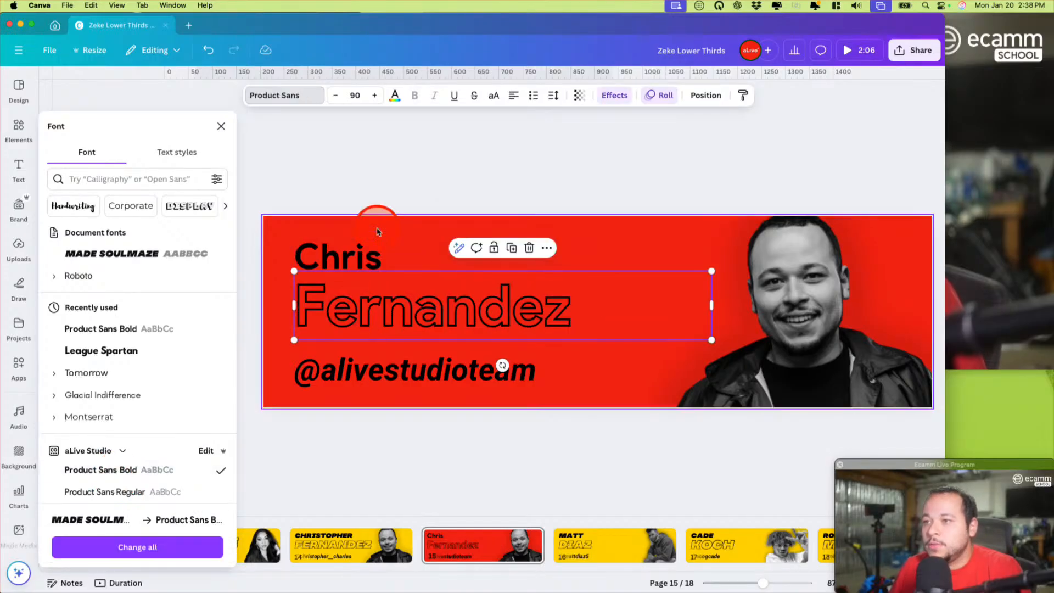
# Convert both the first-name and last-name text to uppercase
pyautogui.keyDown('shift'); pyautogui.click(354, 253); pyautogui.keyUp('shift')
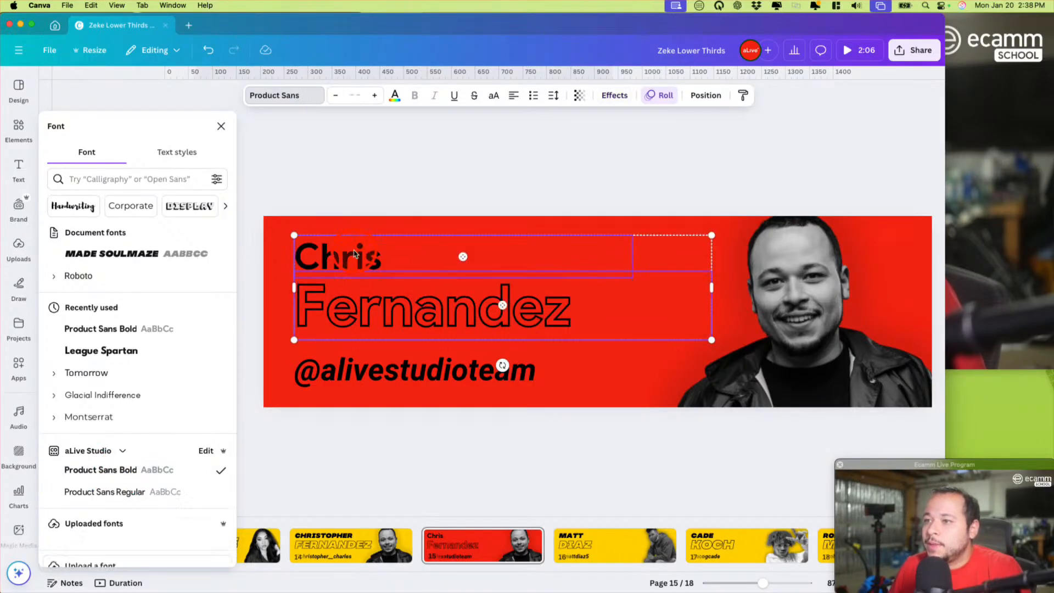
pyautogui.click(495, 96)
pyautogui.click(366, 157)
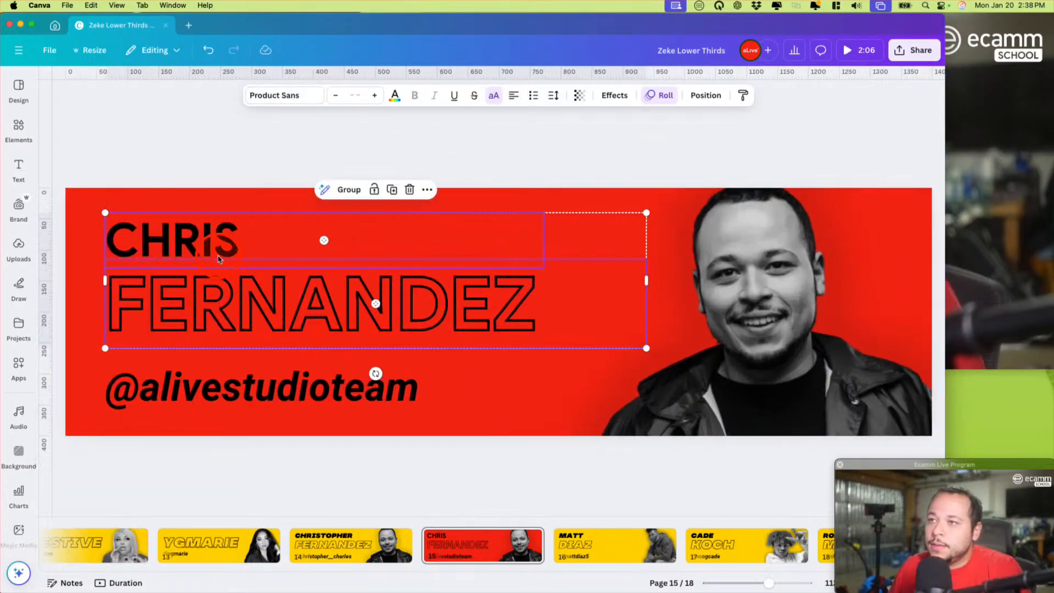
pyautogui.click(209, 150)
pyautogui.click(201, 381)
pyautogui.click(275, 97)
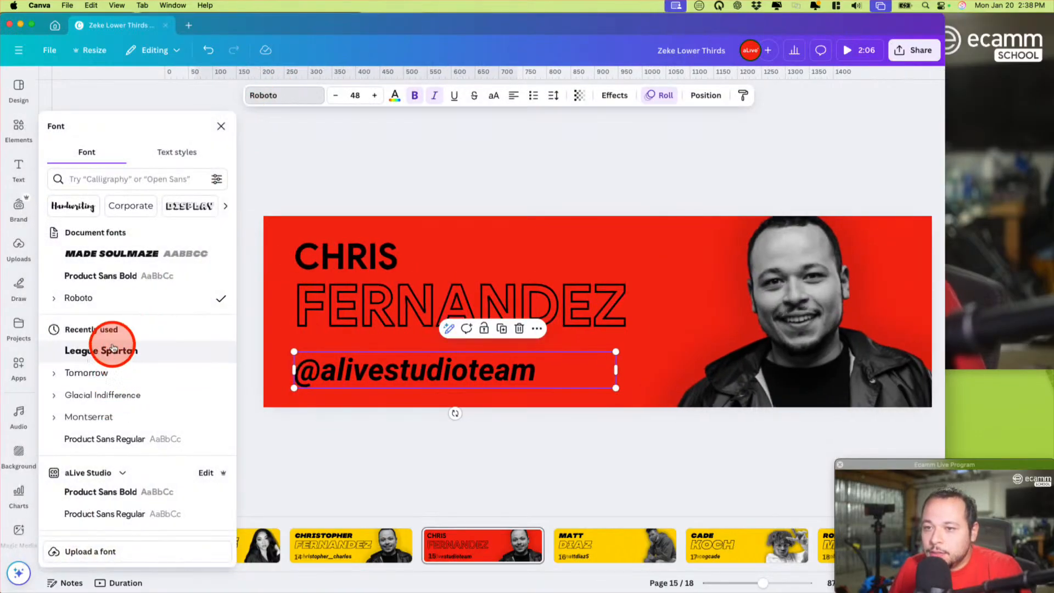
pyautogui.click(110, 494)
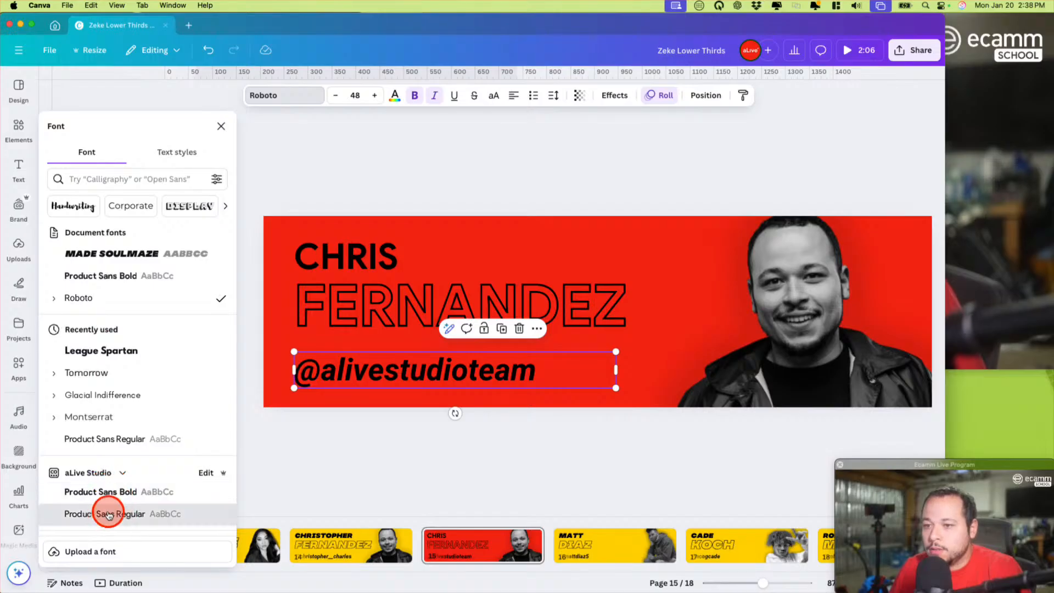
# Replace the last name's Hollow effect with an Outline effect in the brand palette's black
pyautogui.click(384, 306)
pyautogui.click(619, 98)
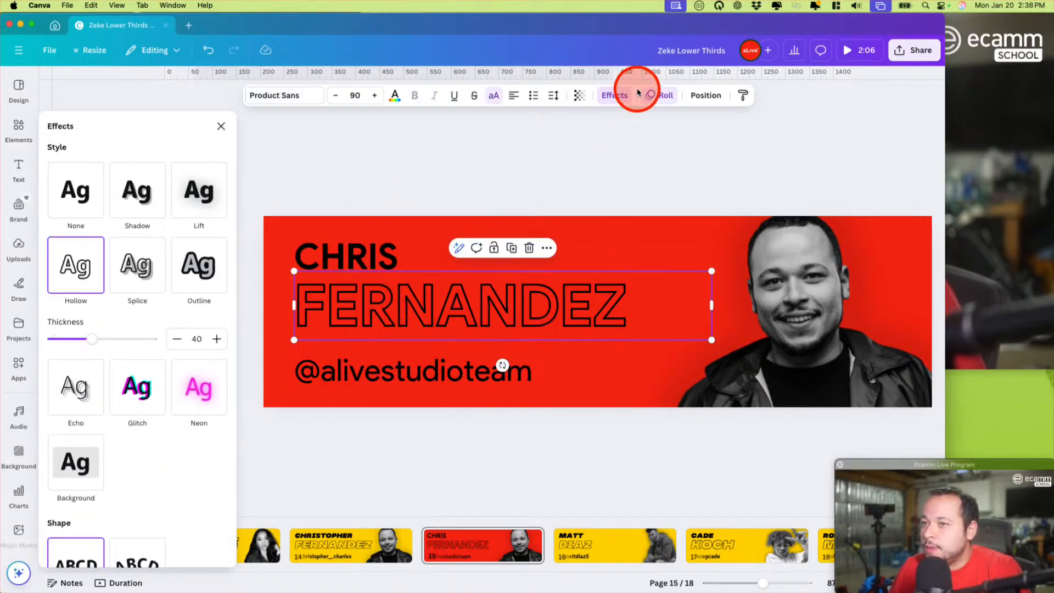
pyautogui.click(76, 197)
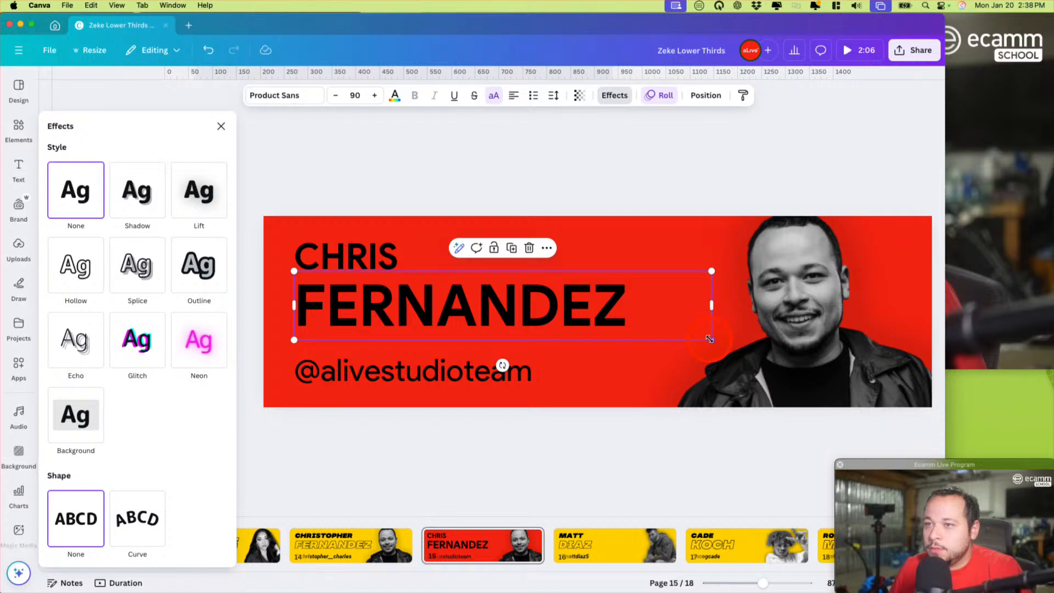
pyautogui.click(207, 269)
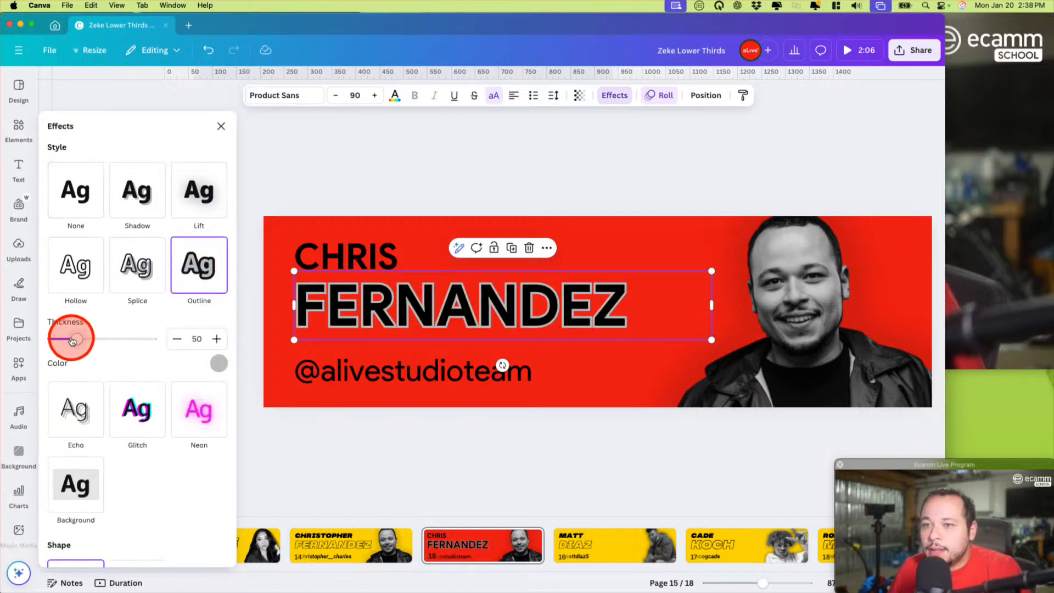
pyautogui.click(218, 363)
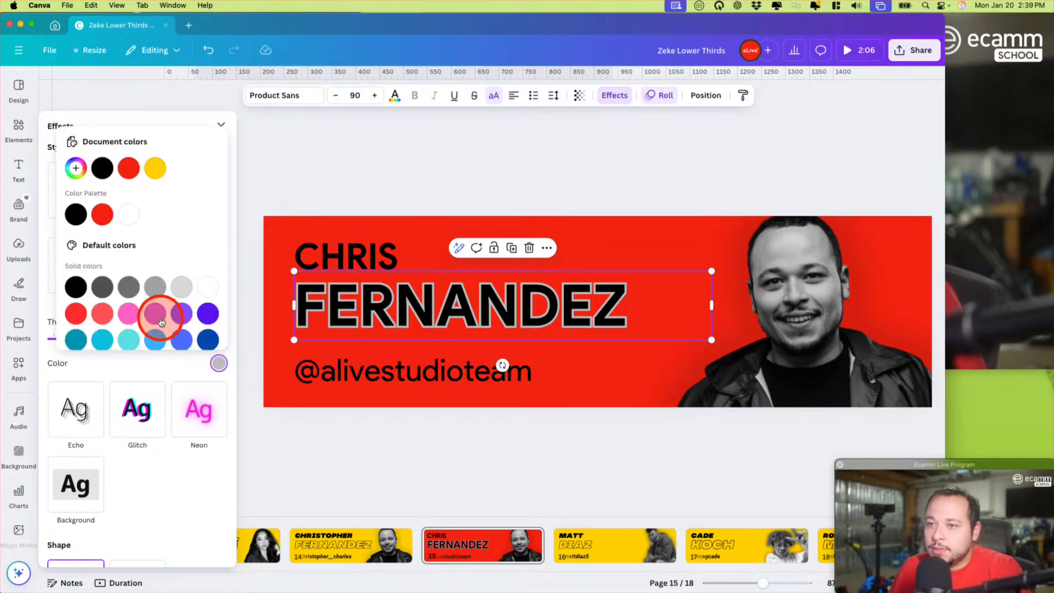
pyautogui.click(76, 214)
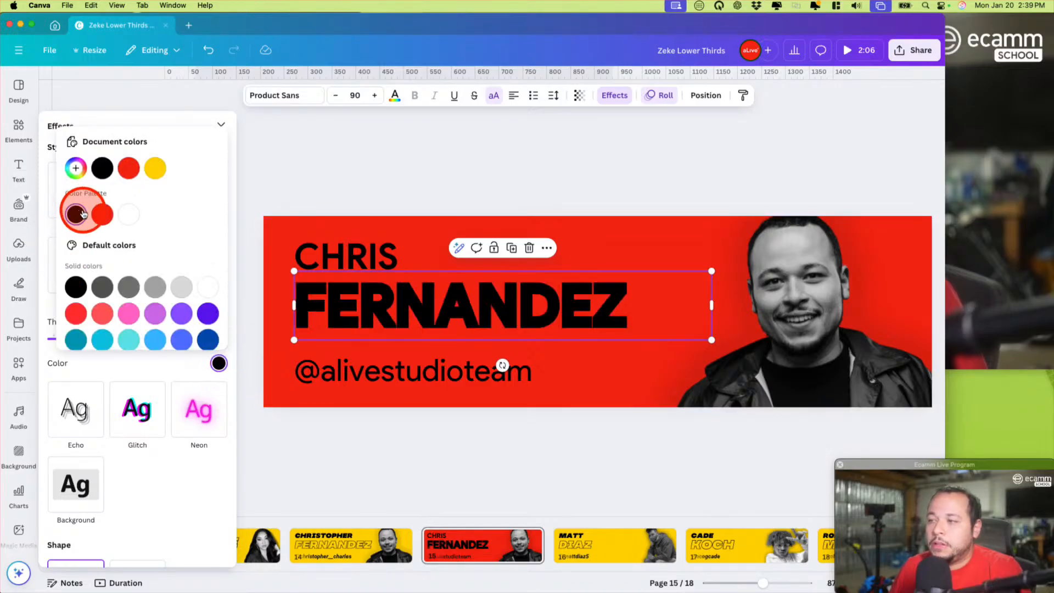
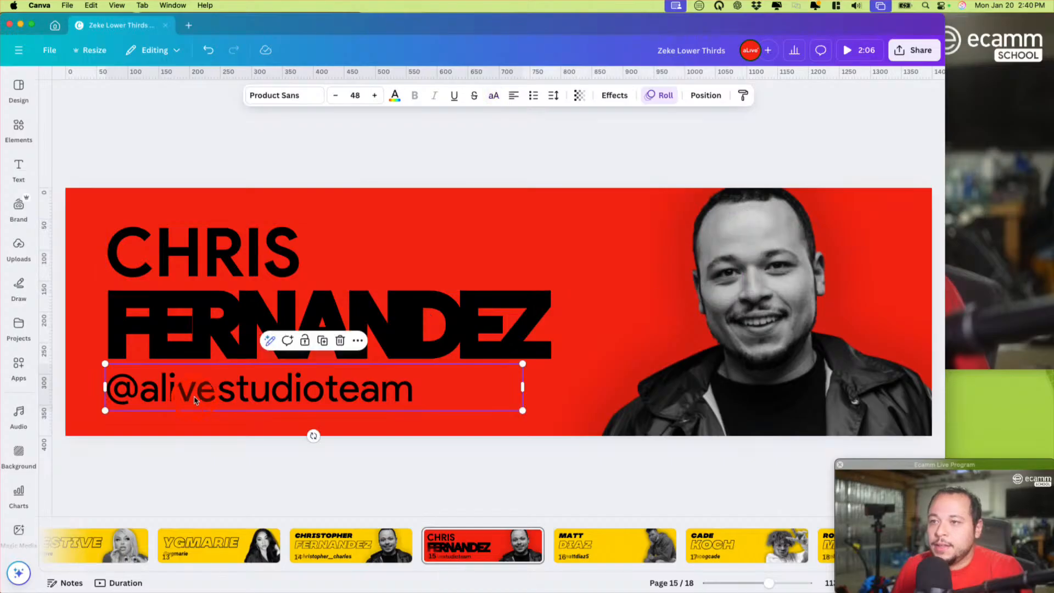
# Recolour the handle, last-name and first-name text with the aLive Studio palette's white
pyautogui.click(393, 98)
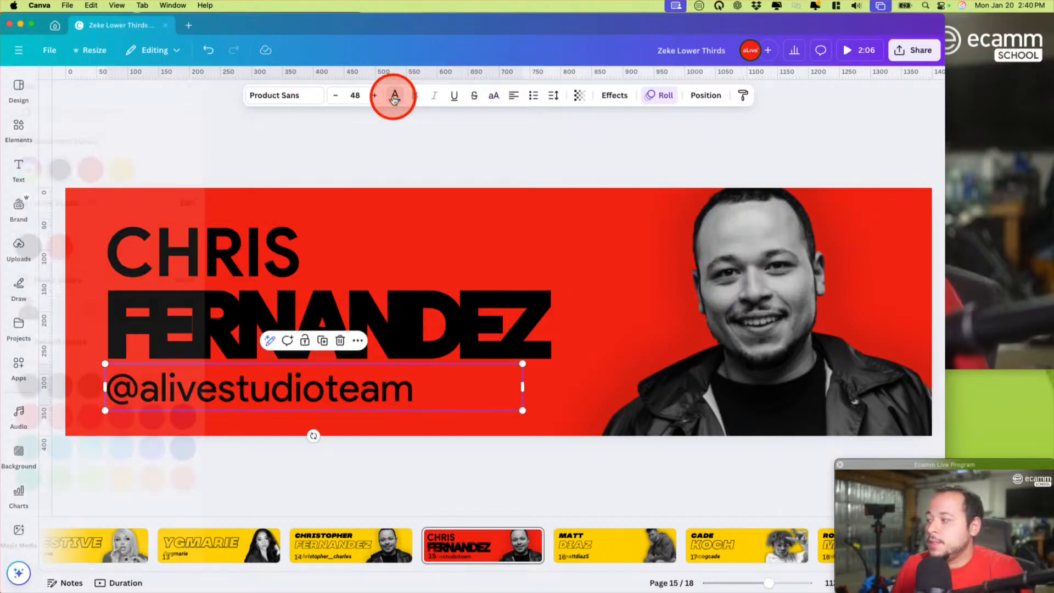
pyautogui.click(118, 281)
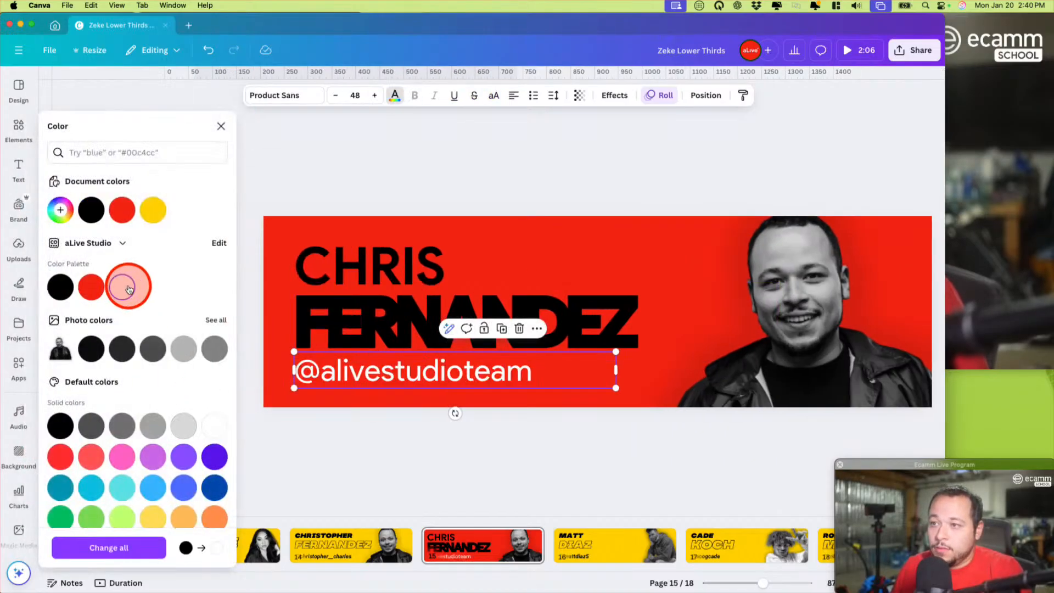
pyautogui.click(377, 308)
pyautogui.click(132, 289)
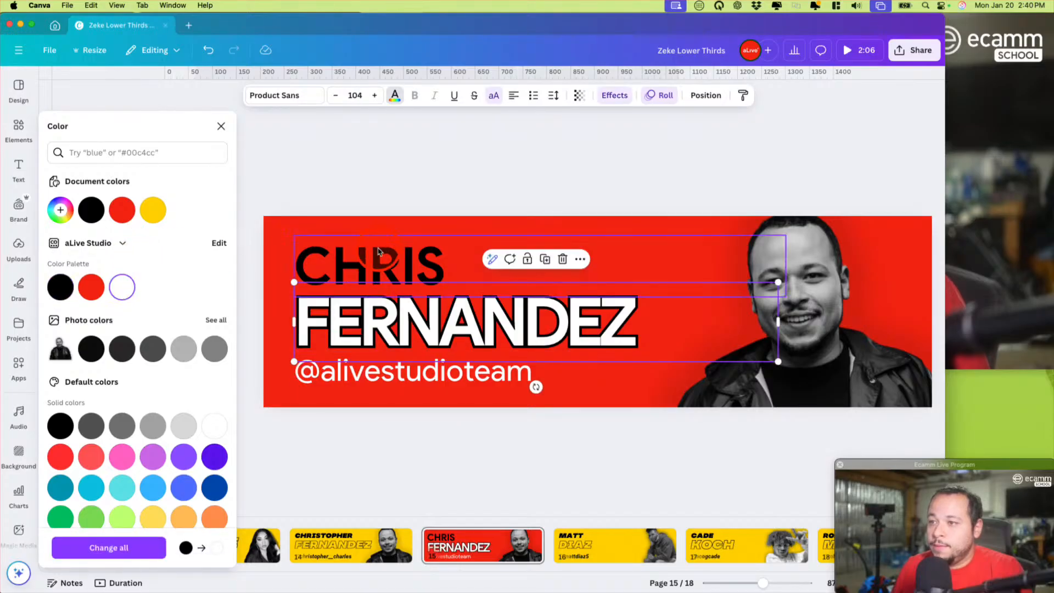
pyautogui.click(350, 258)
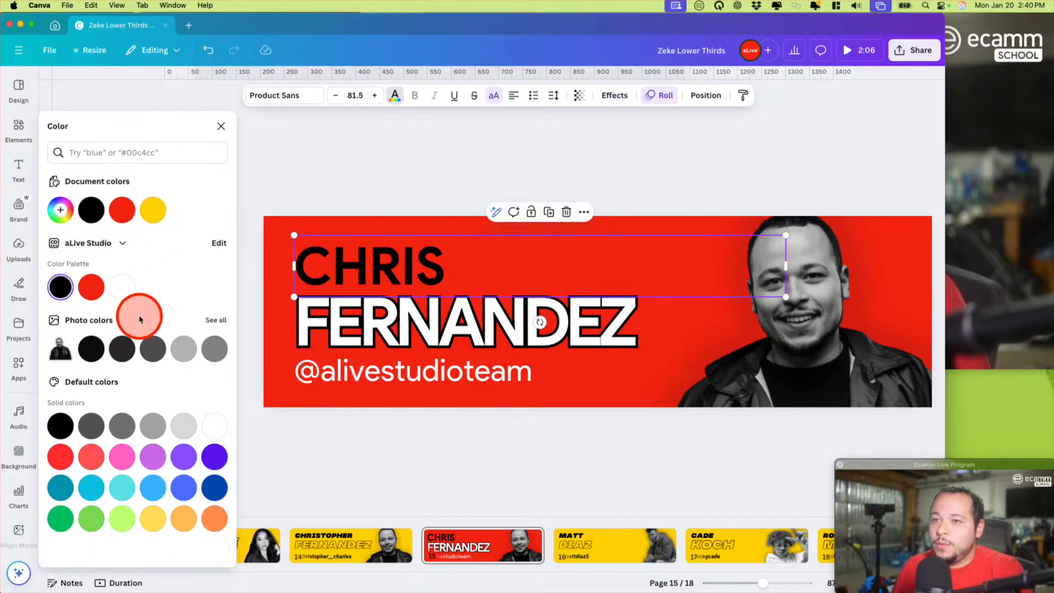
pyautogui.click(125, 296)
# Change the outline colour of the last-name text to white
pyautogui.click(342, 319)
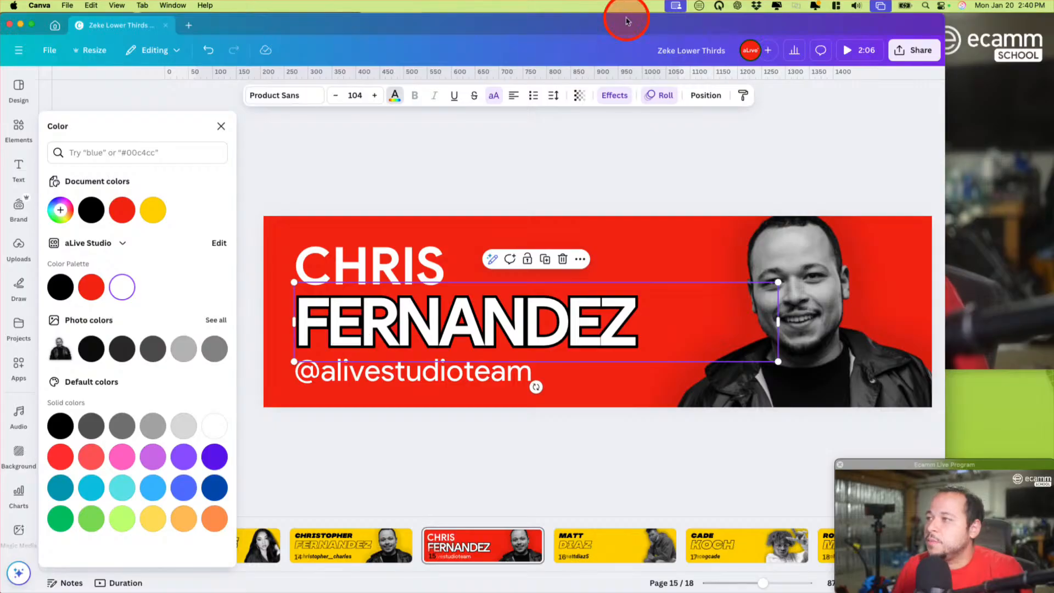
pyautogui.click(614, 97)
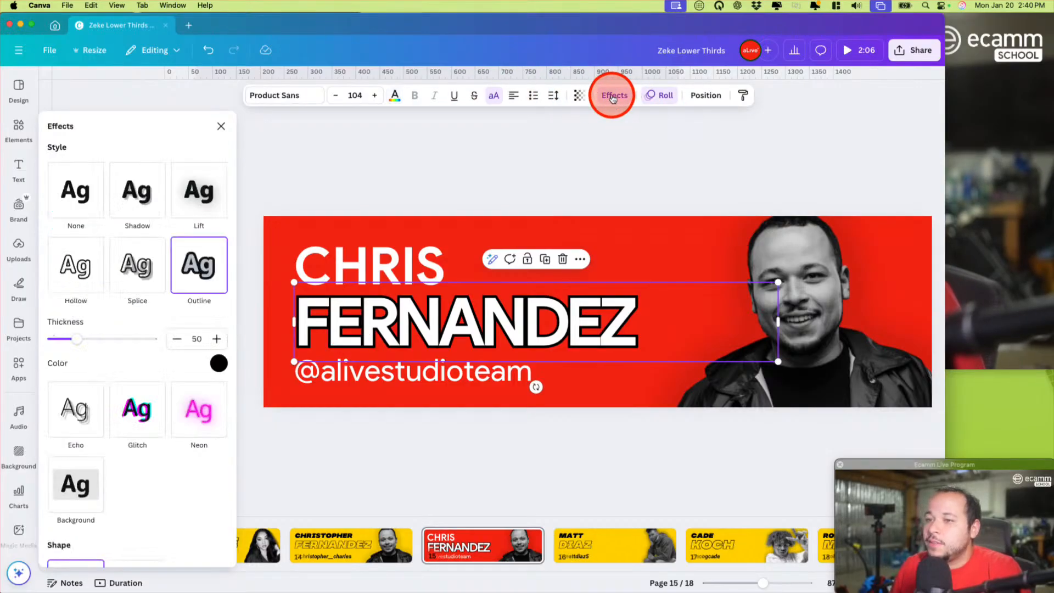
pyautogui.click(220, 363)
pyautogui.click(208, 286)
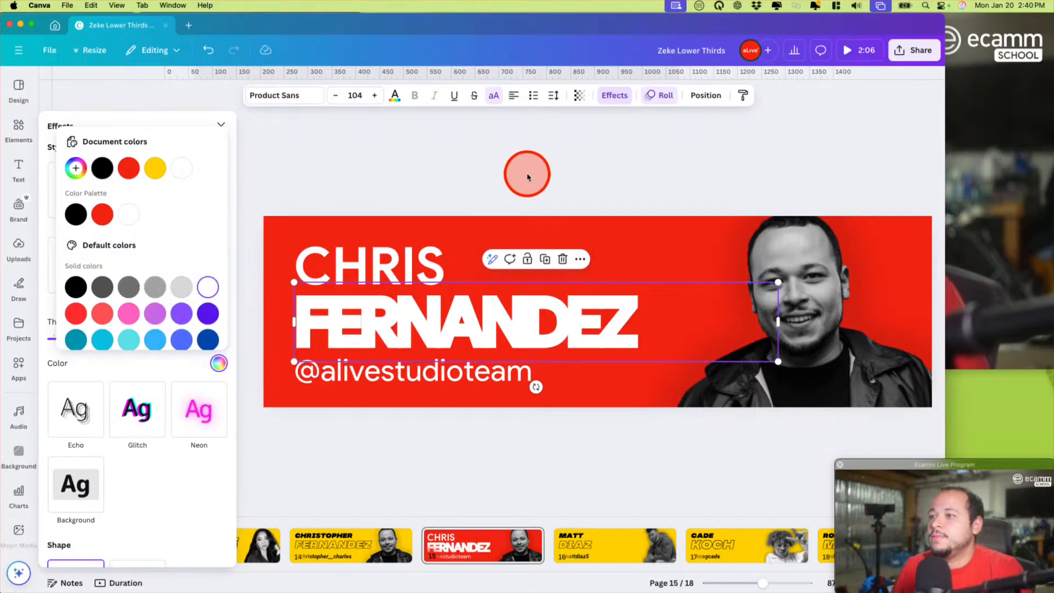
pyautogui.click(516, 187)
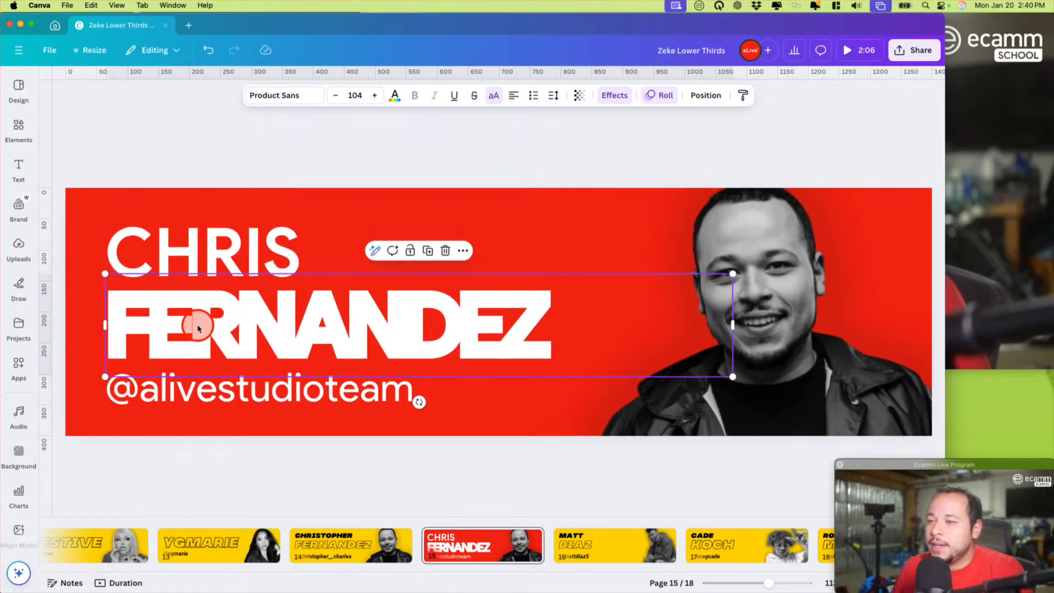
pyautogui.doubleClick(198, 328)
pyautogui.click(402, 161)
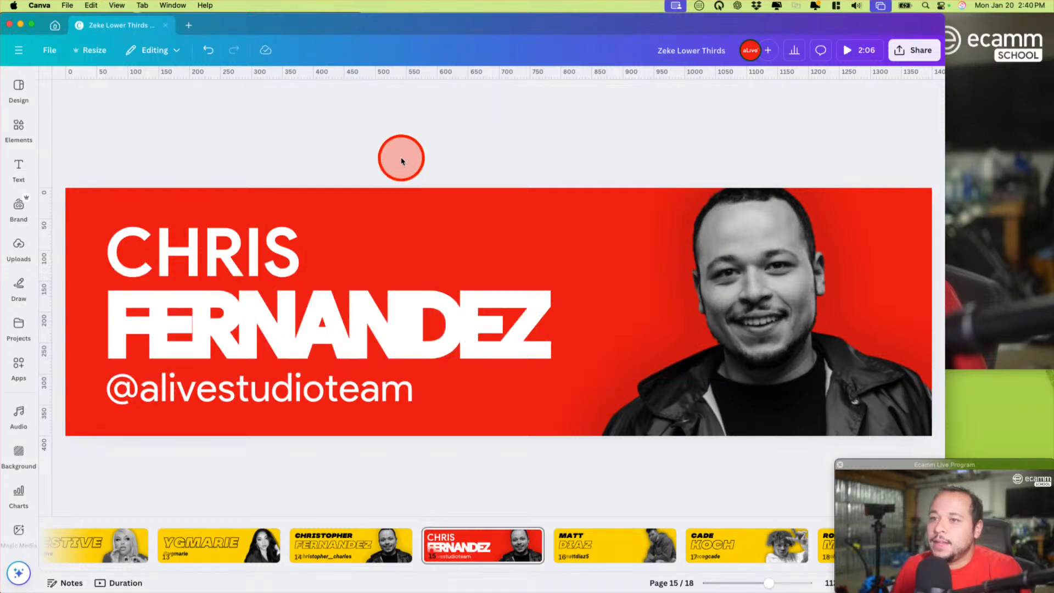
# Tighten the last name's letter spacing to -88
pyautogui.click(379, 316)
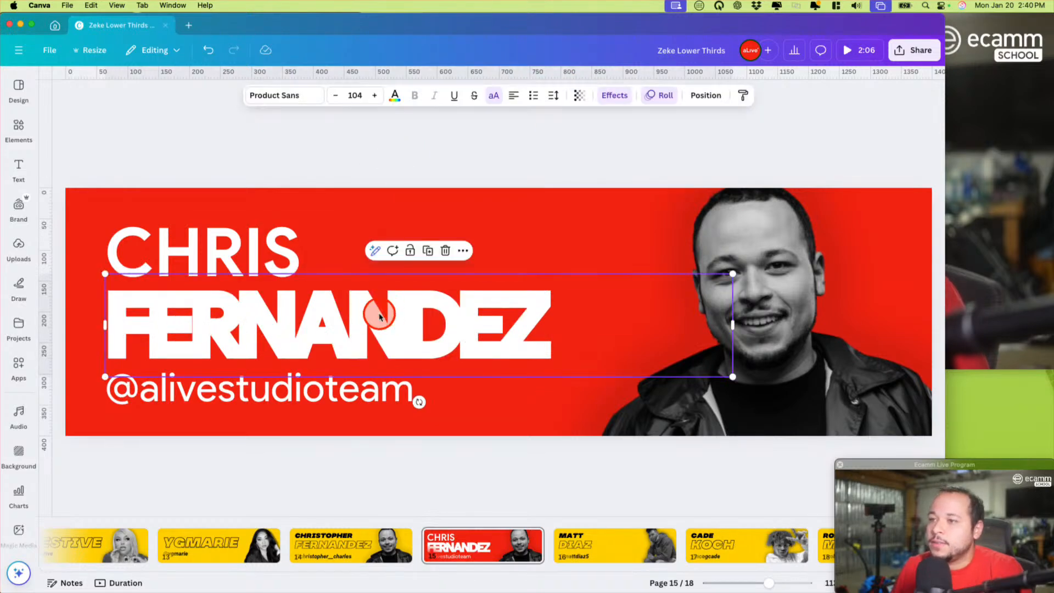
pyautogui.click(499, 97)
pyautogui.click(499, 97)
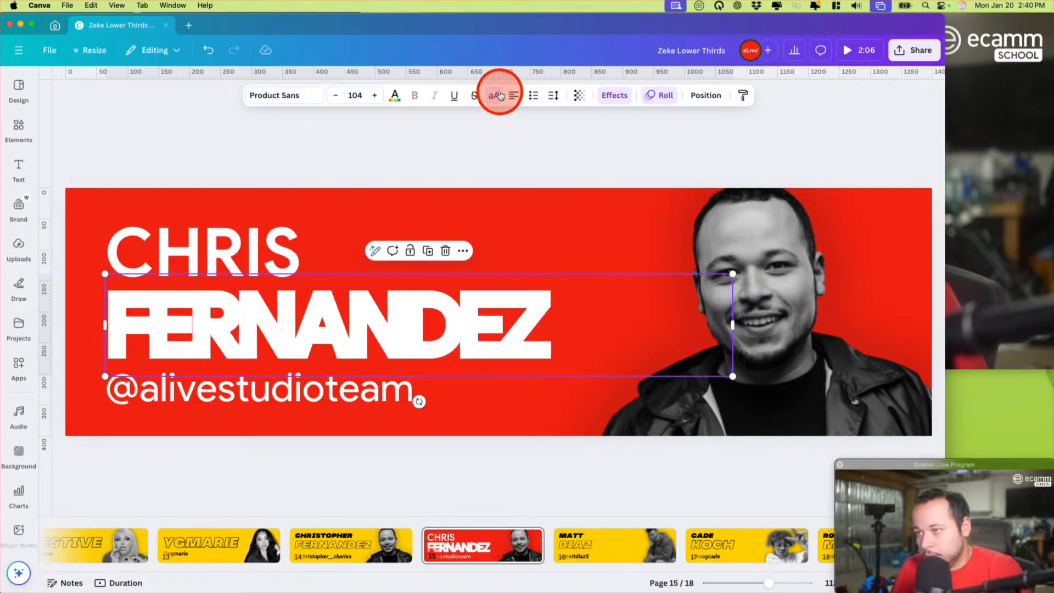
pyautogui.click(561, 100)
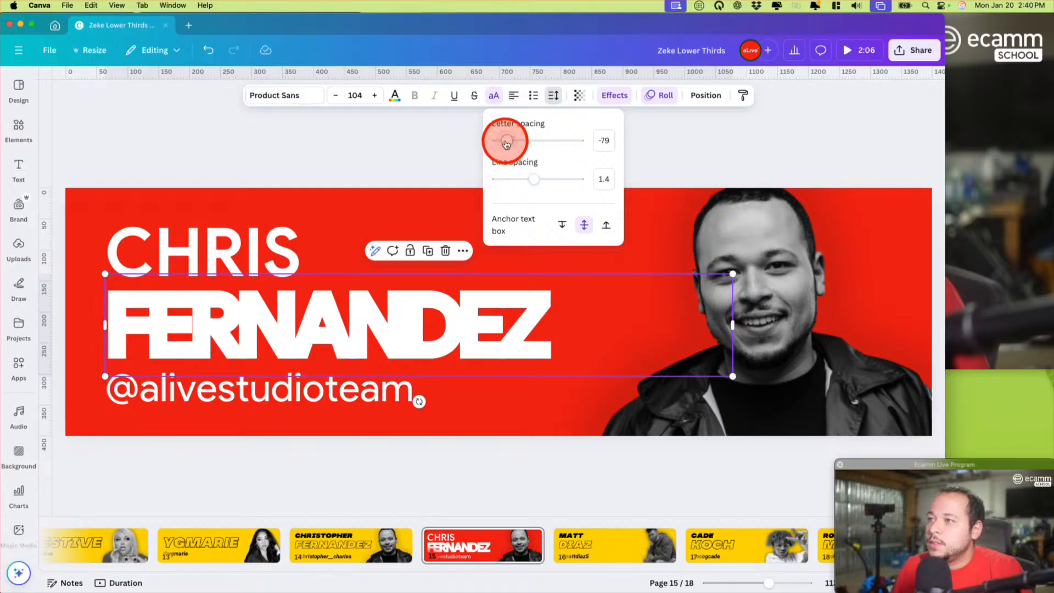
pyautogui.moveTo(506, 140); pyautogui.dragTo(507, 144)
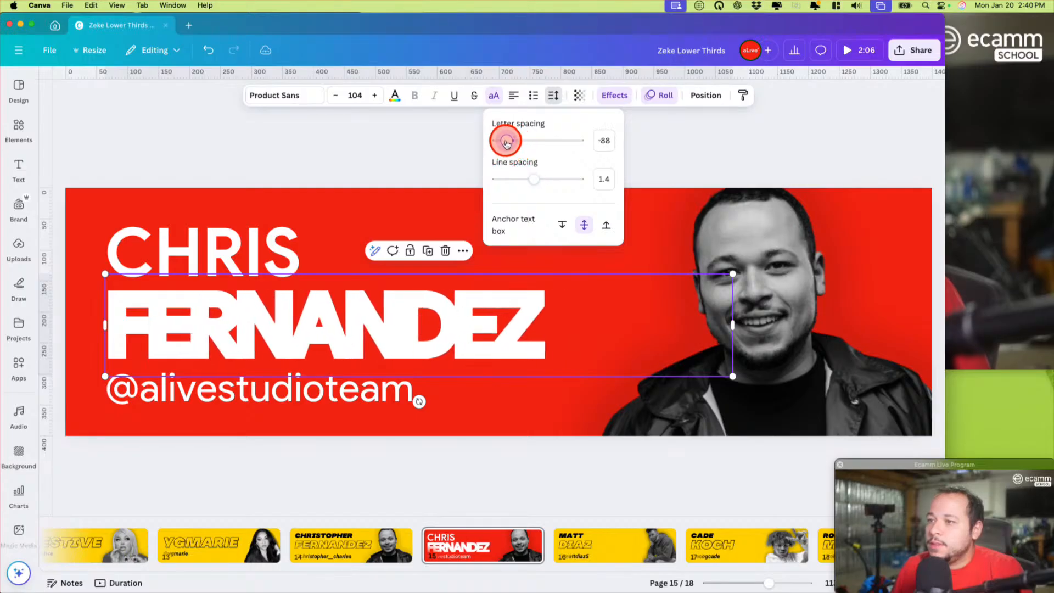
pyautogui.click(401, 150)
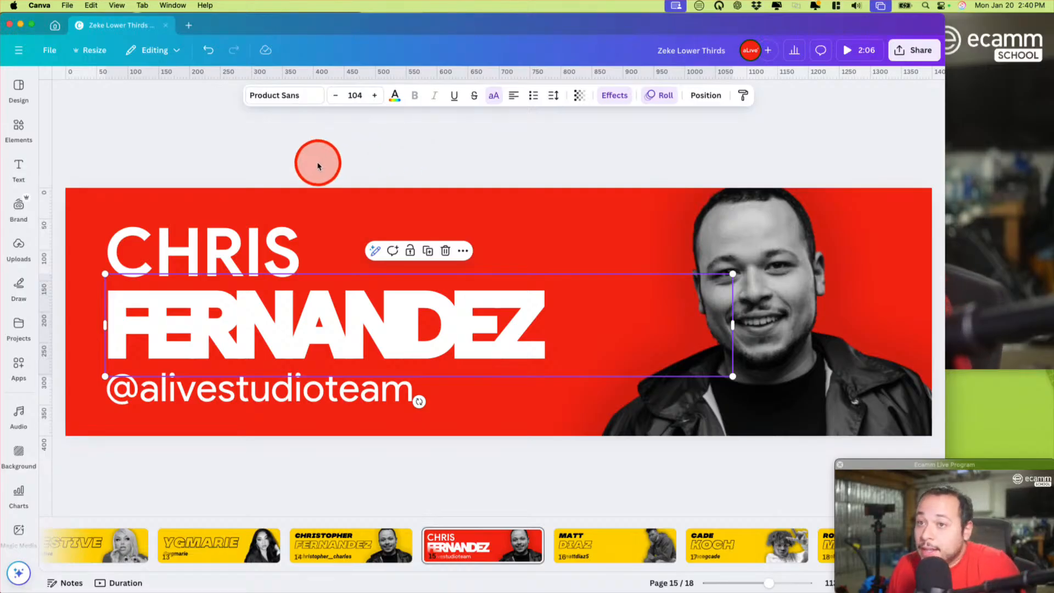
# Preview the Roll animation applied to the first-name text
pyautogui.click(253, 261)
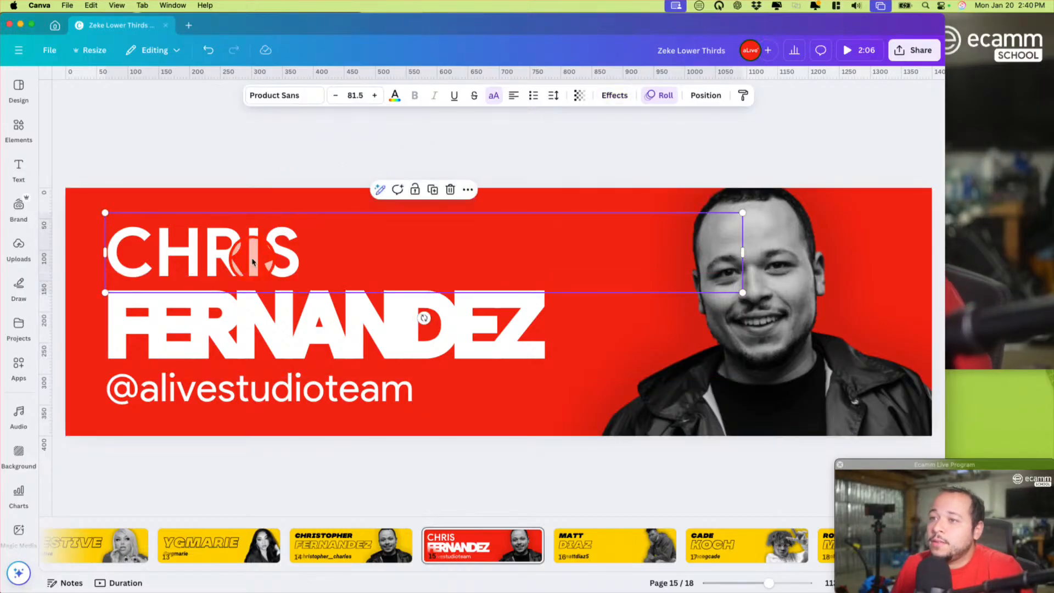
pyautogui.click(662, 95)
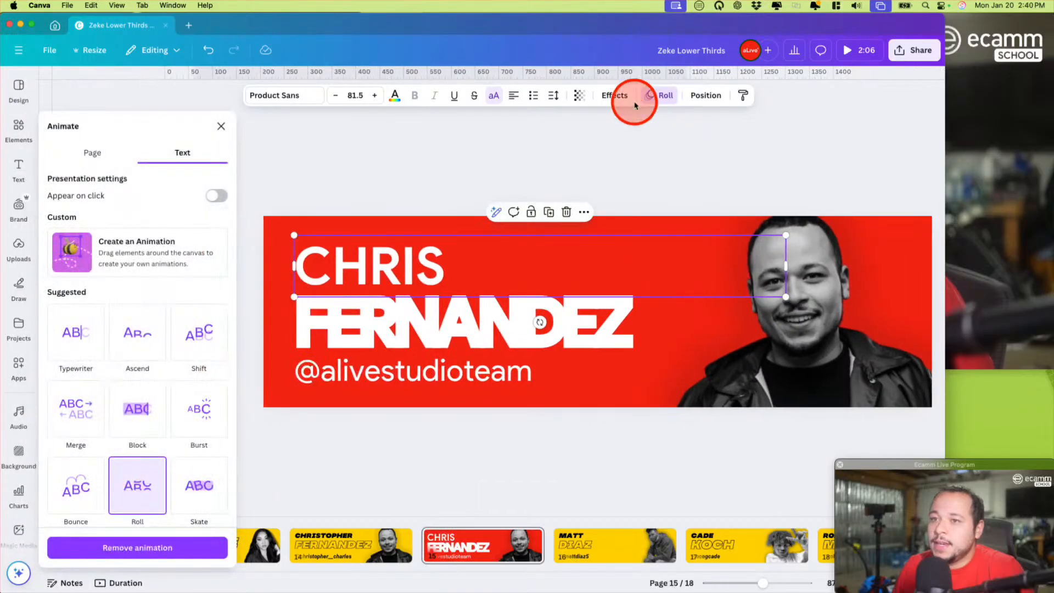
pyautogui.click(139, 484)
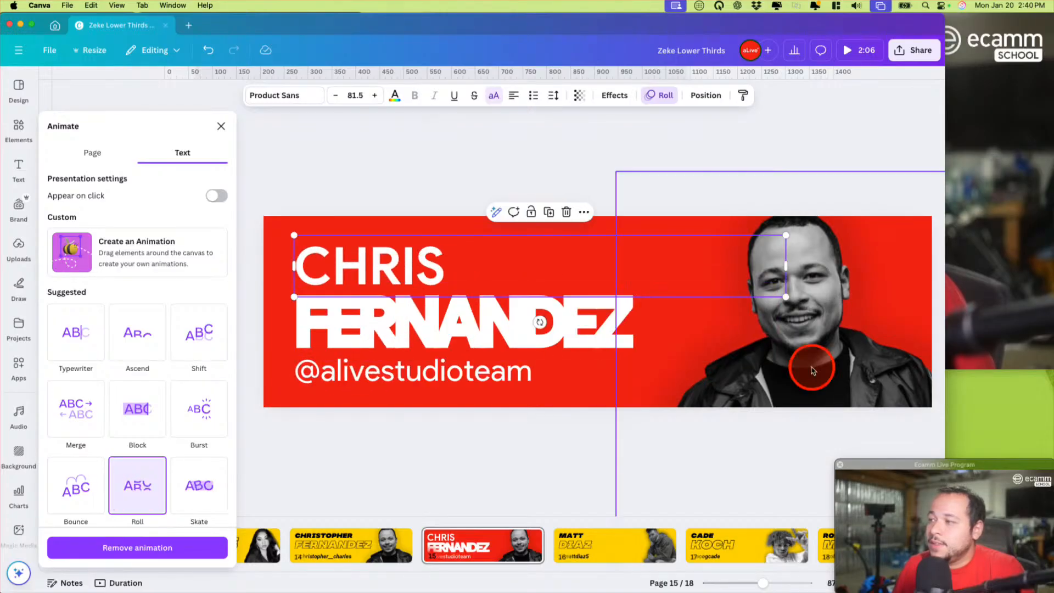
# Preview the portrait photo's Tumble animation and replace it with Baseline
pyautogui.click(861, 324)
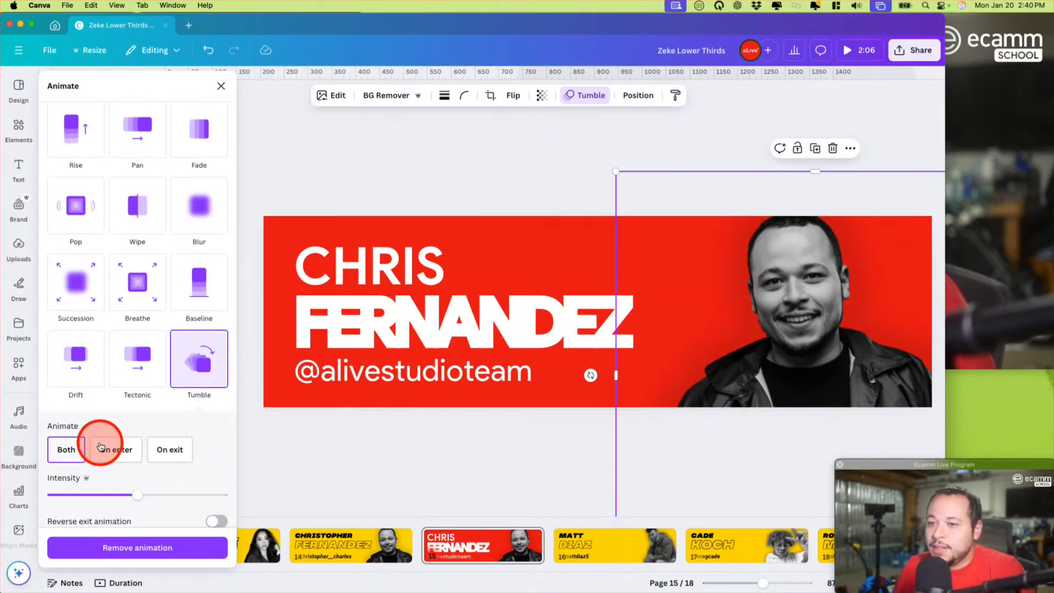
pyautogui.click(214, 360)
pyautogui.click(193, 360)
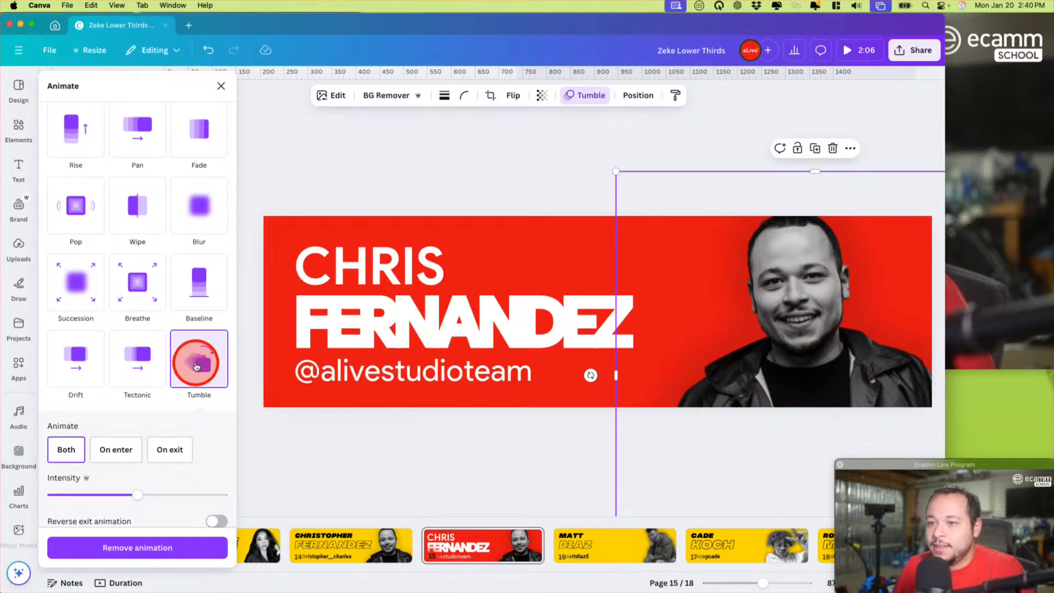
pyautogui.click(104, 454)
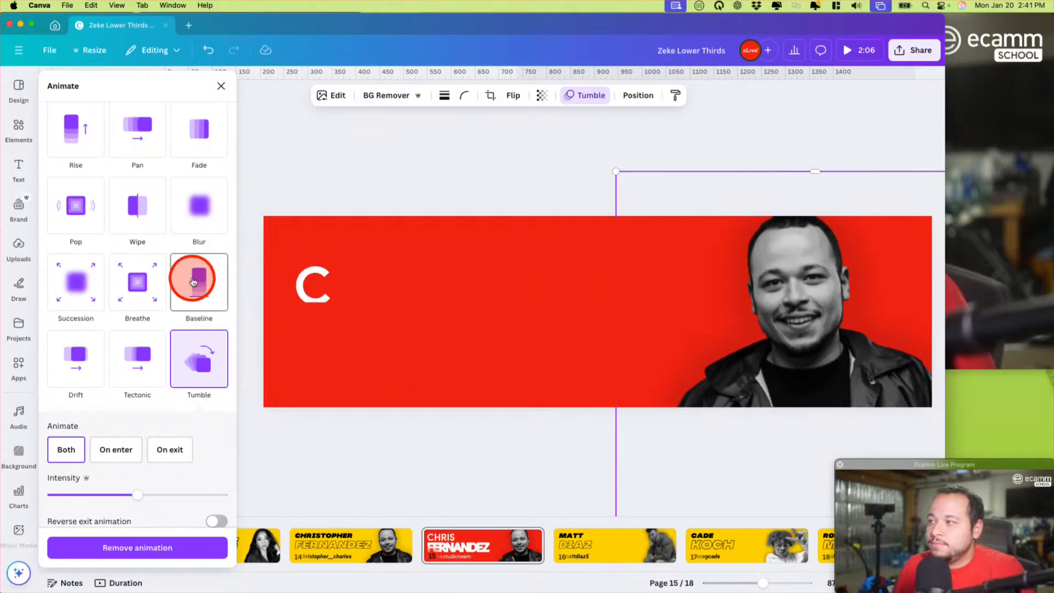
pyautogui.click(193, 281)
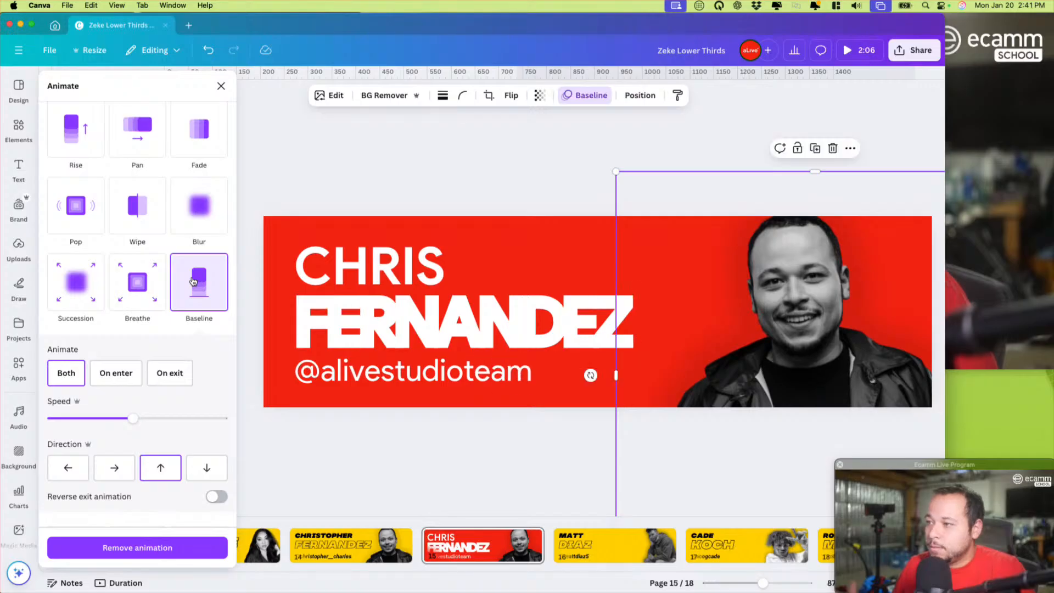
# Limit the design download to only the current page, page 15
pyautogui.click(910, 56)
pyautogui.click(747, 268)
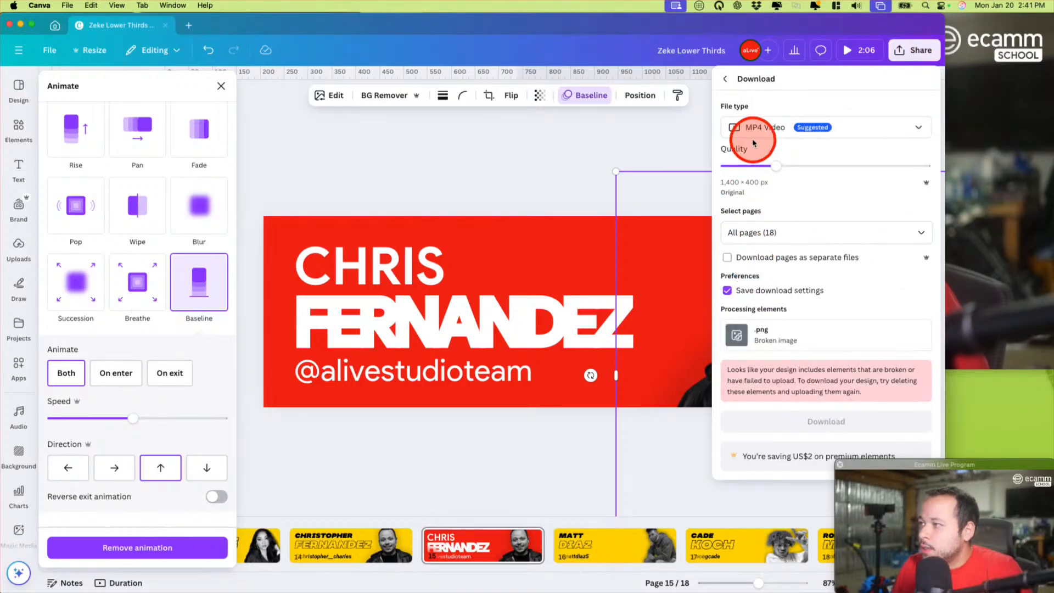
pyautogui.click(776, 234)
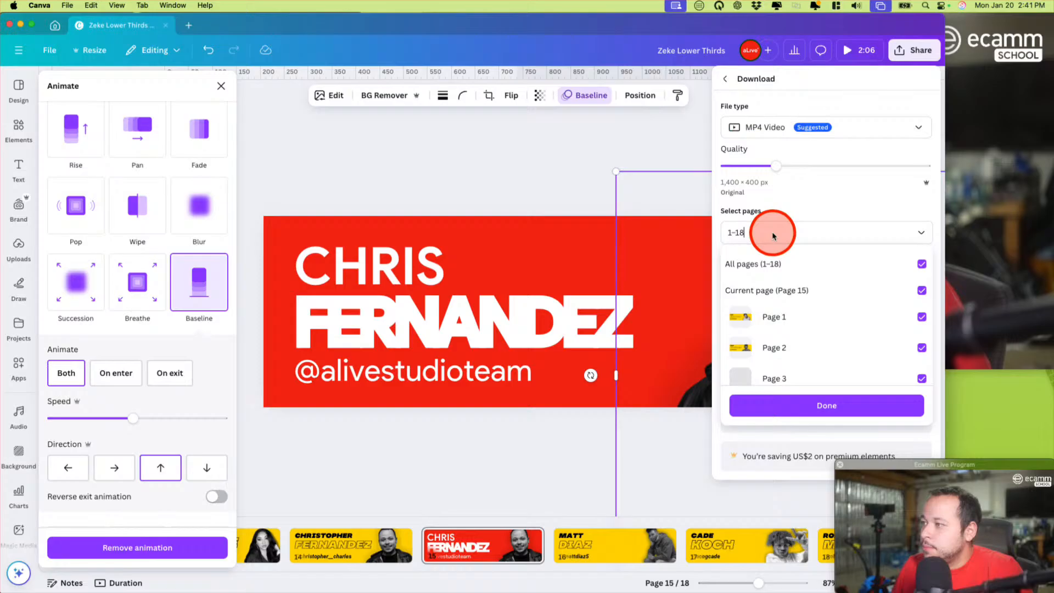
pyautogui.click(799, 261)
pyautogui.click(784, 290)
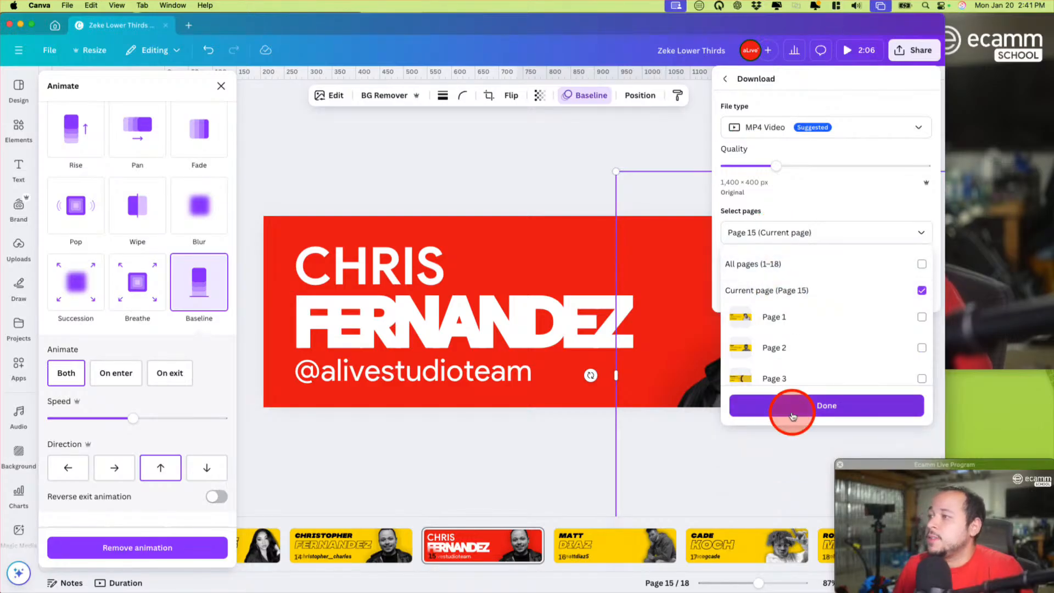
# Change the download file type to GIF and start downloading page 15
pyautogui.click(815, 129)
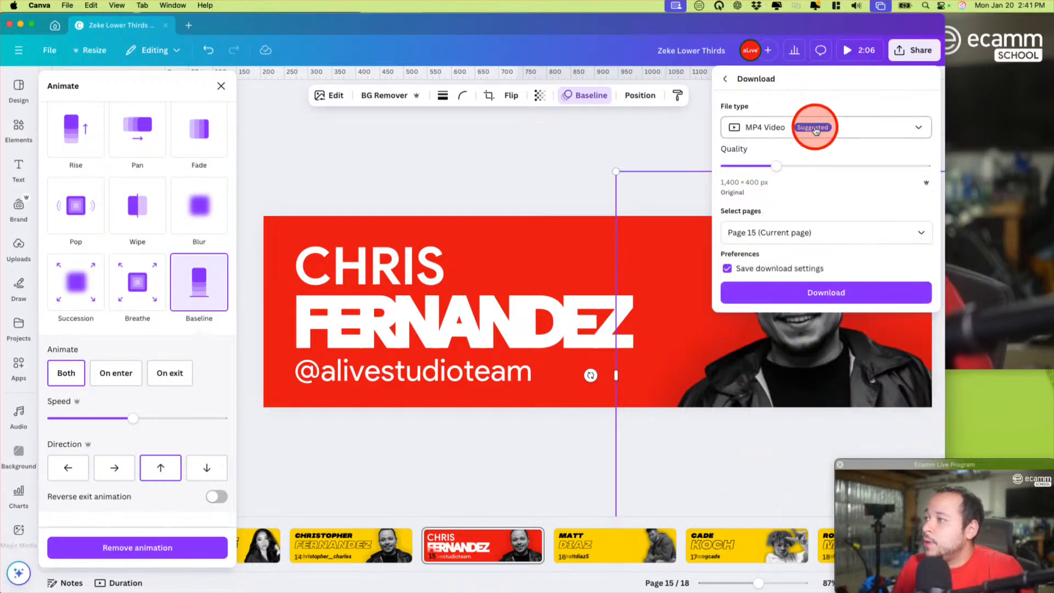
pyautogui.click(816, 128)
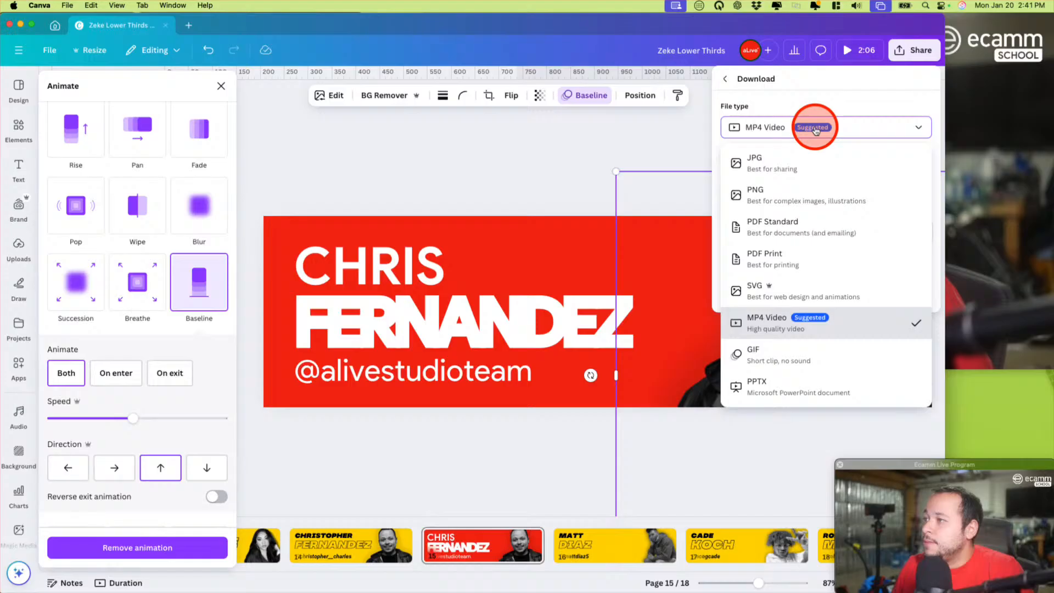
pyautogui.click(760, 357)
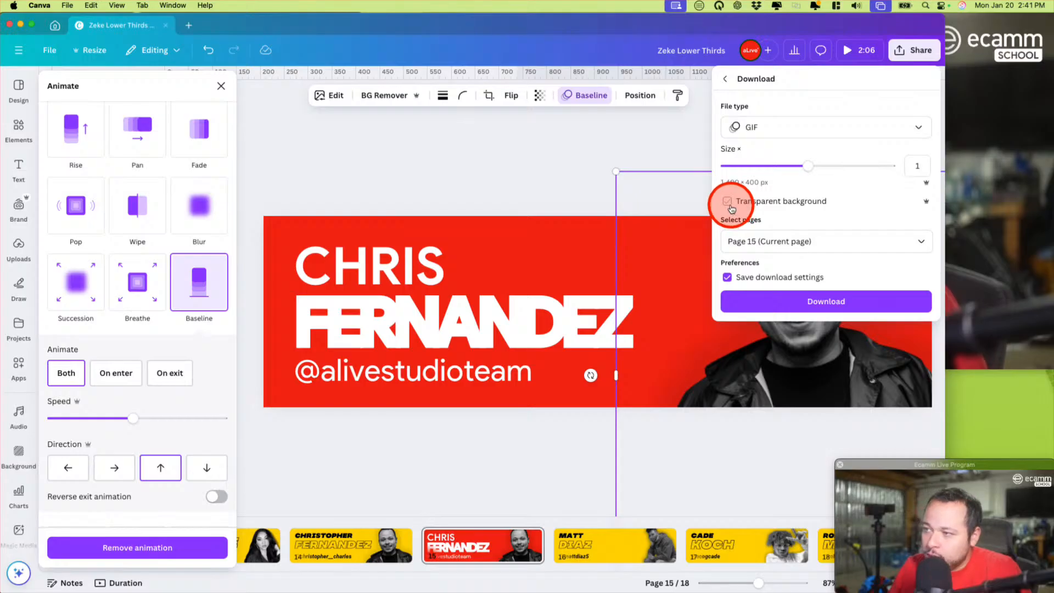
pyautogui.click(815, 305)
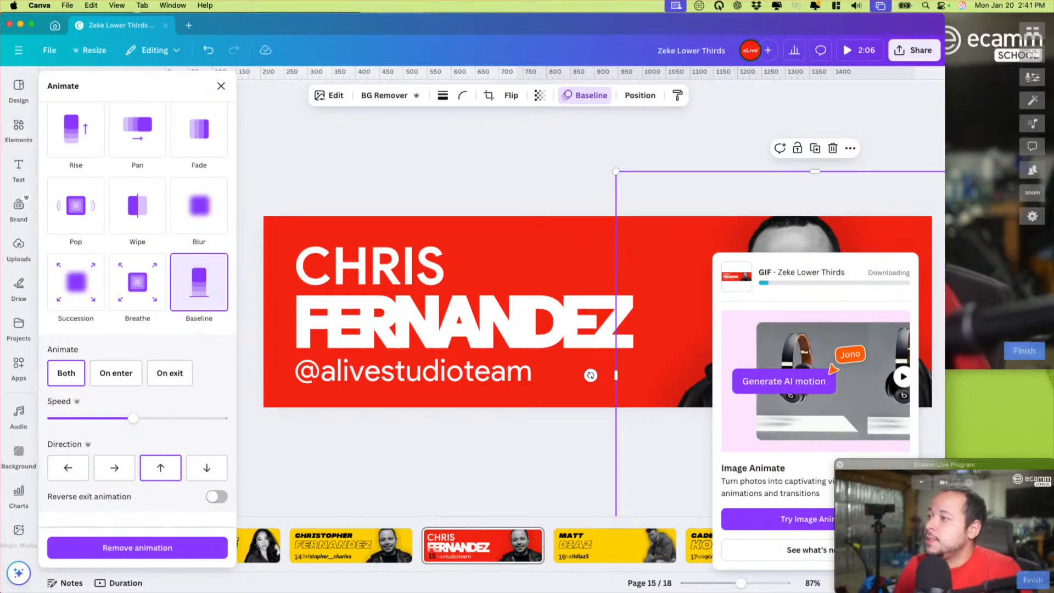
pyautogui.click(970, 164)
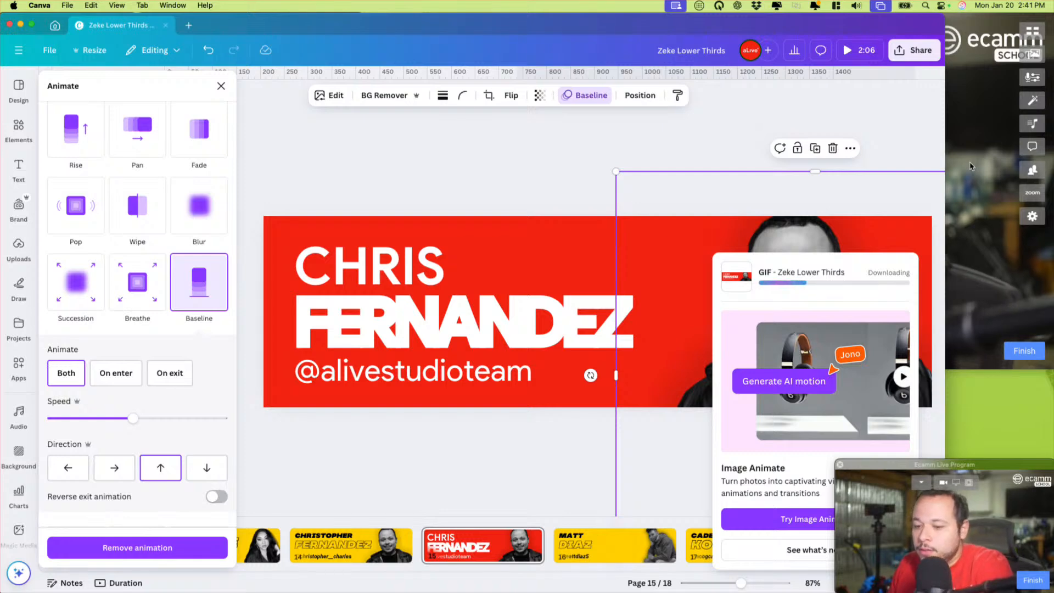
pyautogui.click(970, 166)
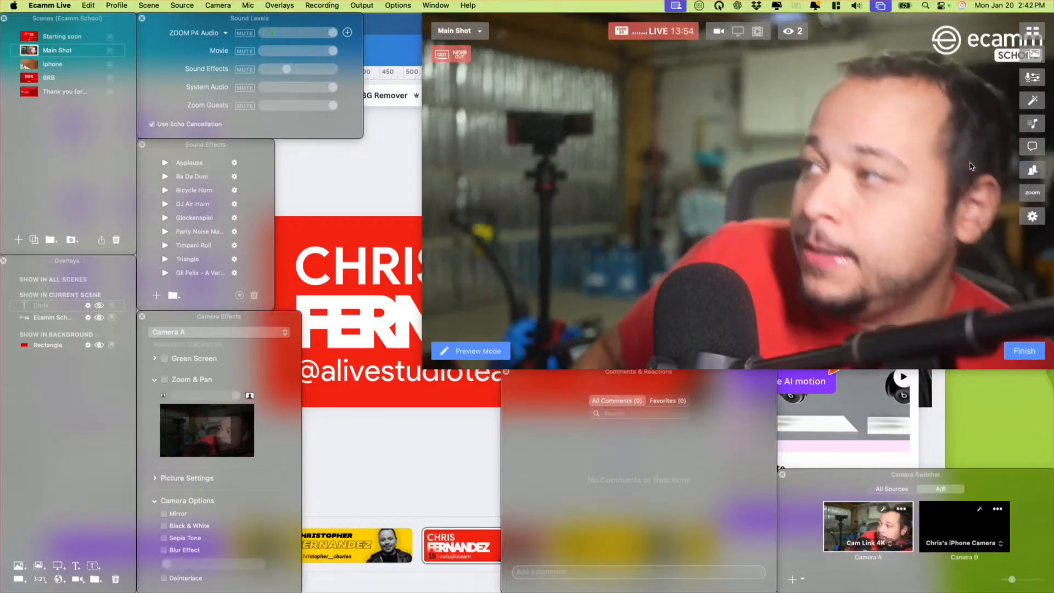
pyautogui.click(996, 221)
pyautogui.click(556, 405)
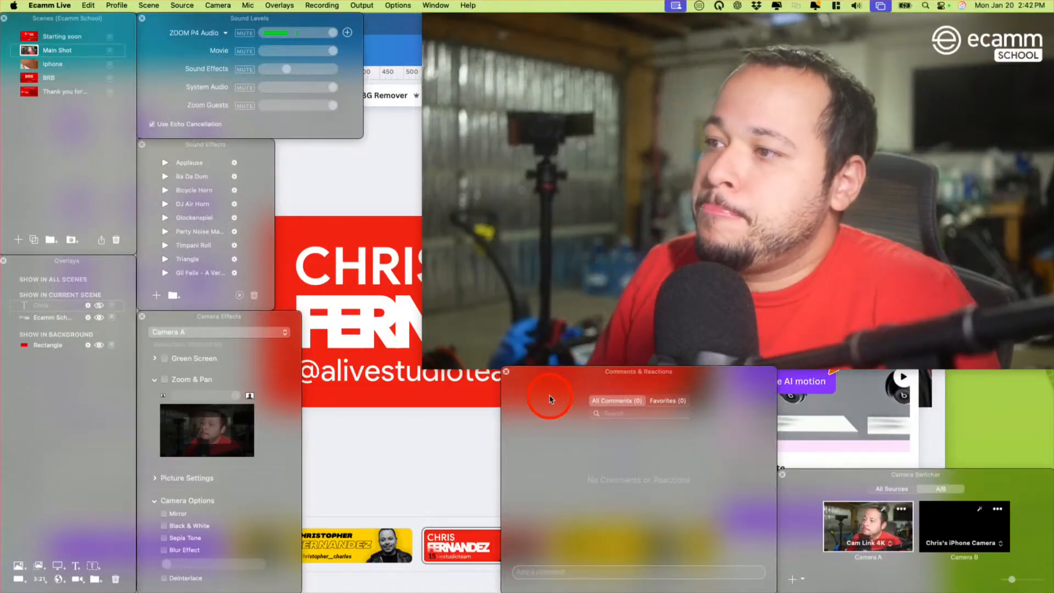
pyautogui.moveTo(570, 259)
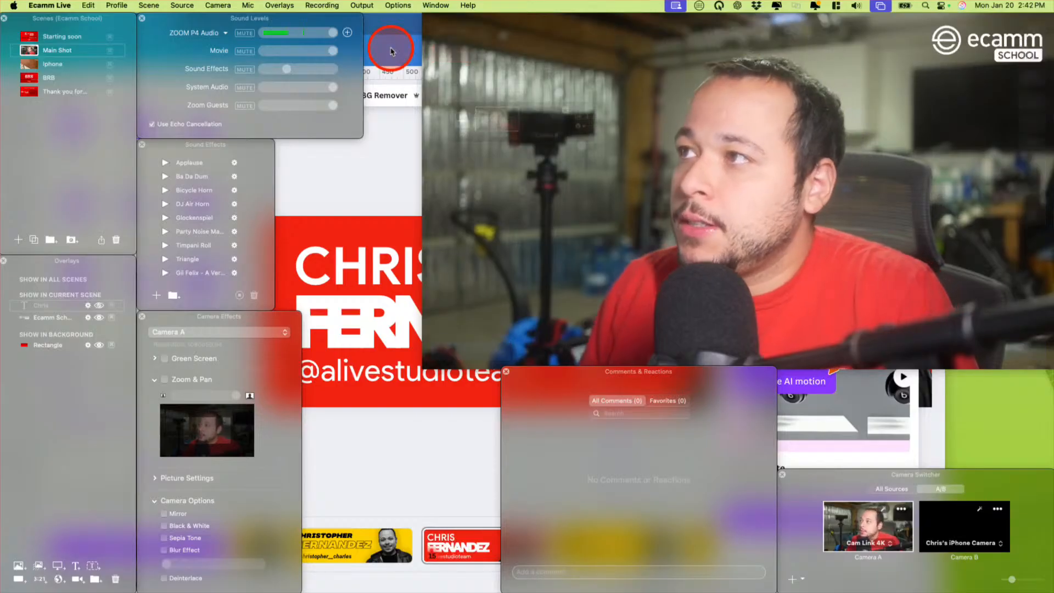
pyautogui.click(357, 186)
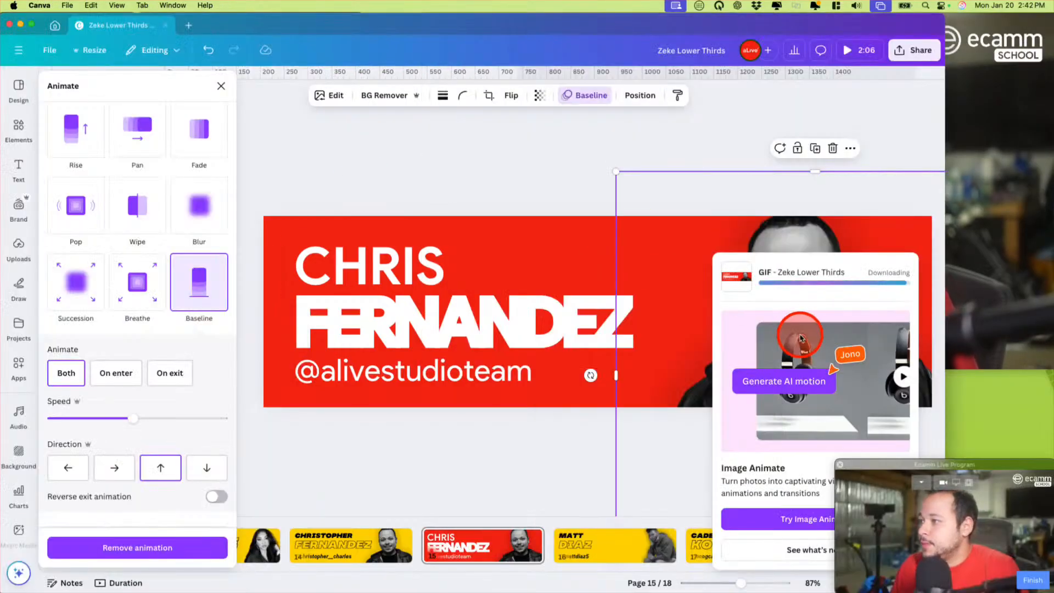
# Save the GIF in Downloads, replacing the start of its file name with the presenter's first name before "Lower Thirds.gif"
pyautogui.moveTo(737, 284)
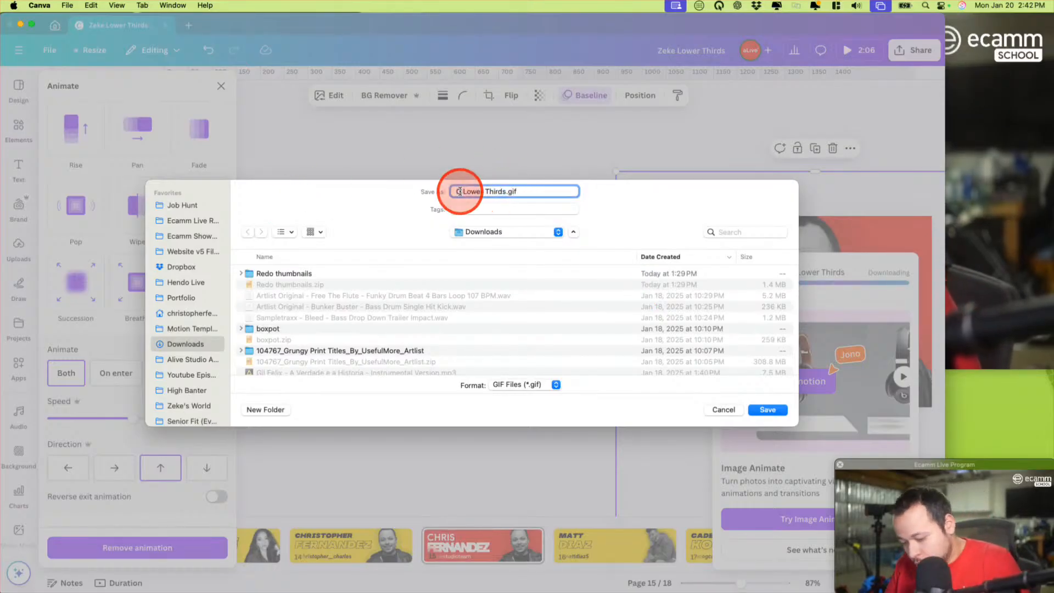
pyautogui.write('hris')
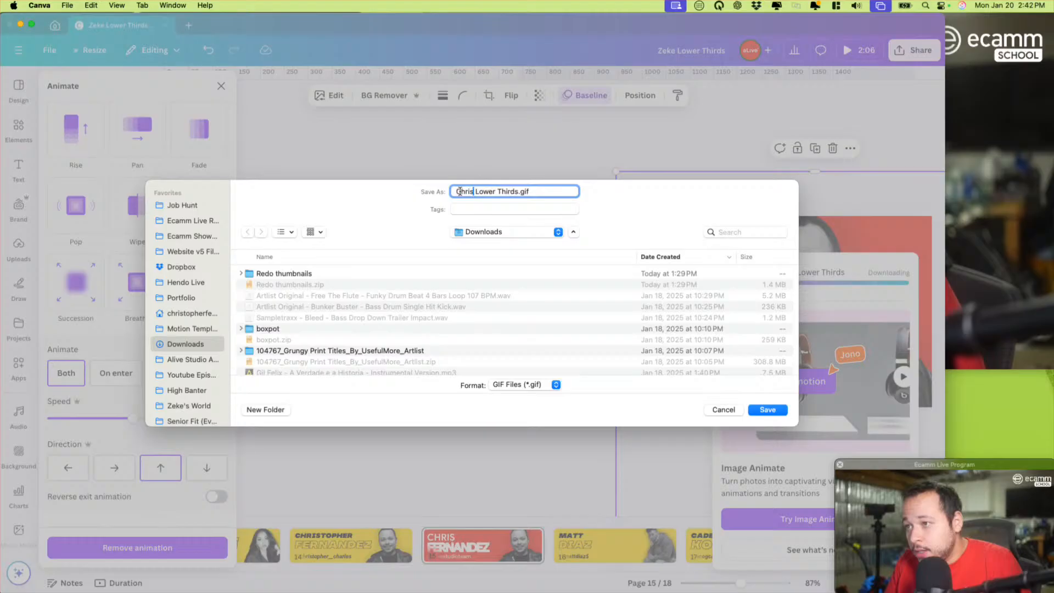
pyautogui.click(766, 410)
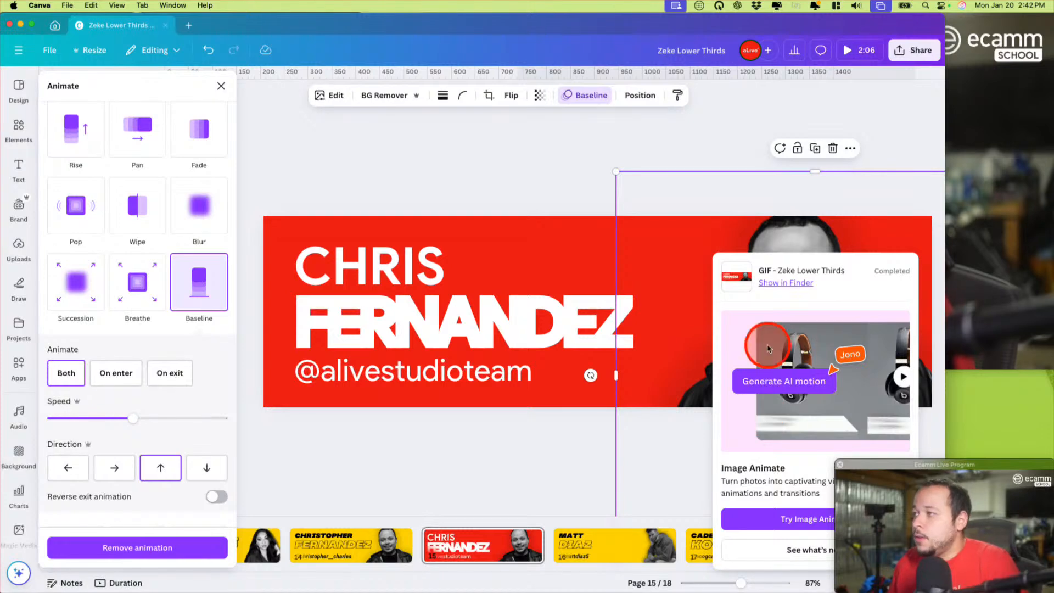
# Change the download file type for page 15 to MP4 Video and start the download
pyautogui.click(907, 55)
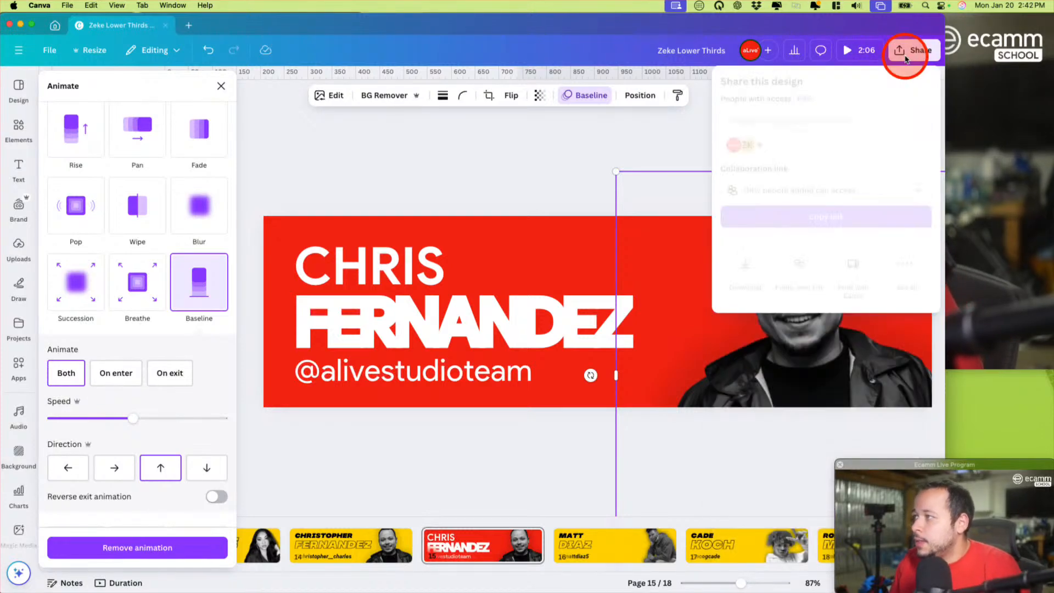
pyautogui.click(679, 124)
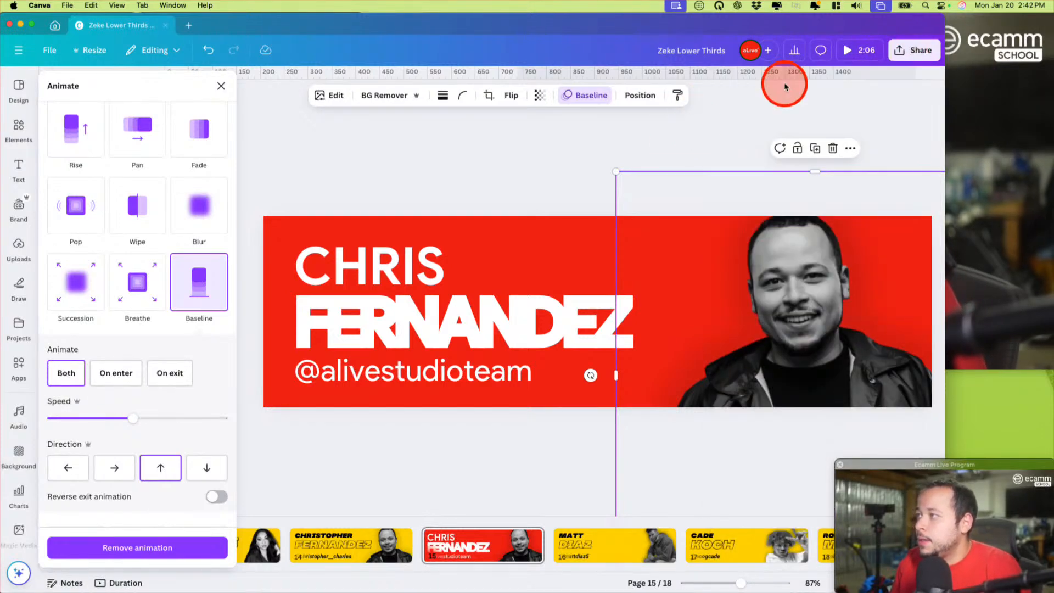
pyautogui.click(916, 49)
pyautogui.click(745, 268)
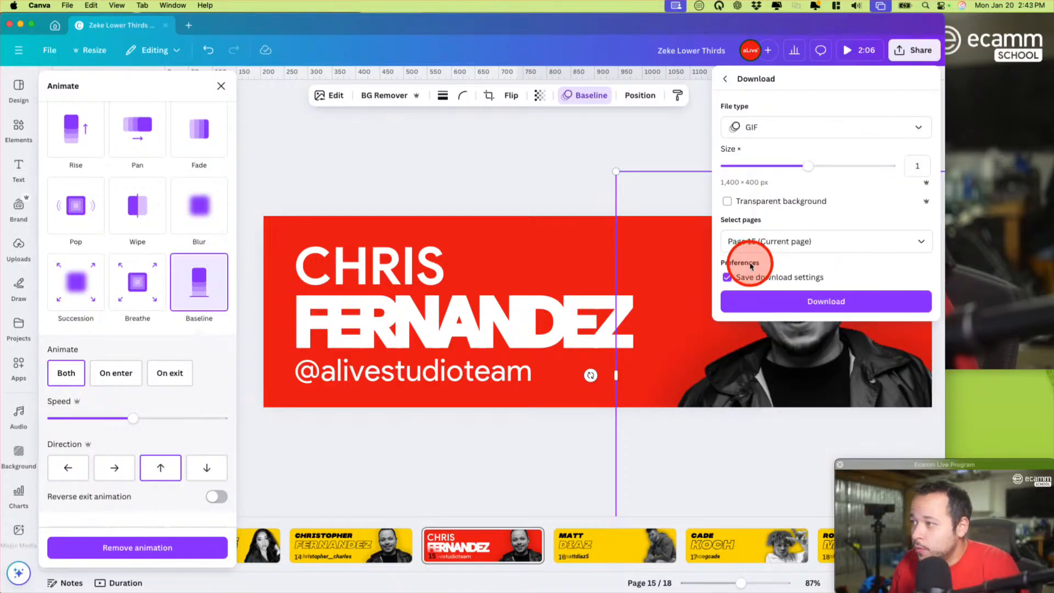
pyautogui.click(787, 238)
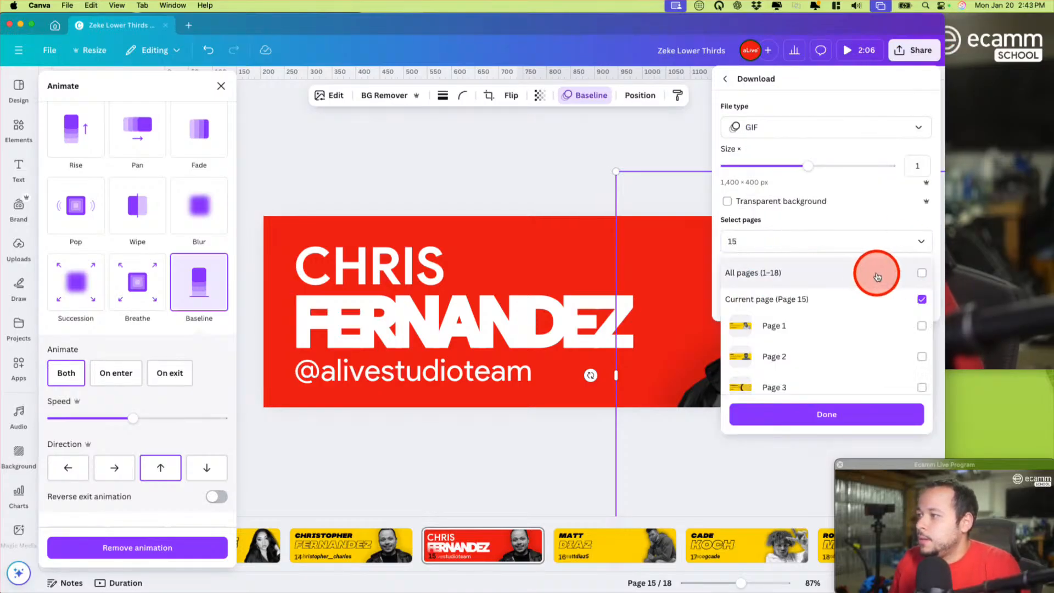
pyautogui.click(802, 127)
pyautogui.click(801, 127)
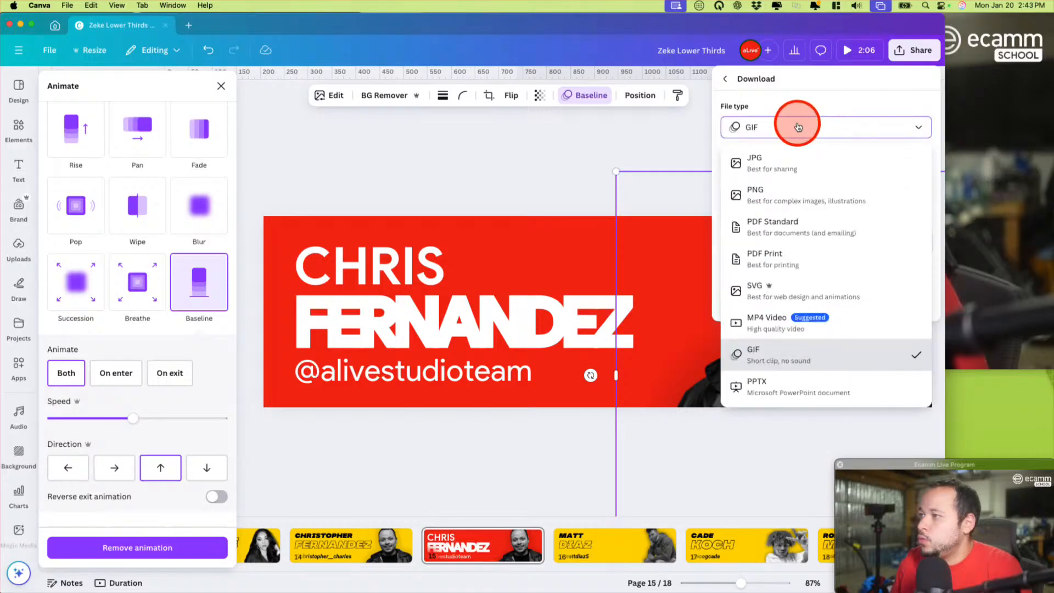
pyautogui.click(752, 318)
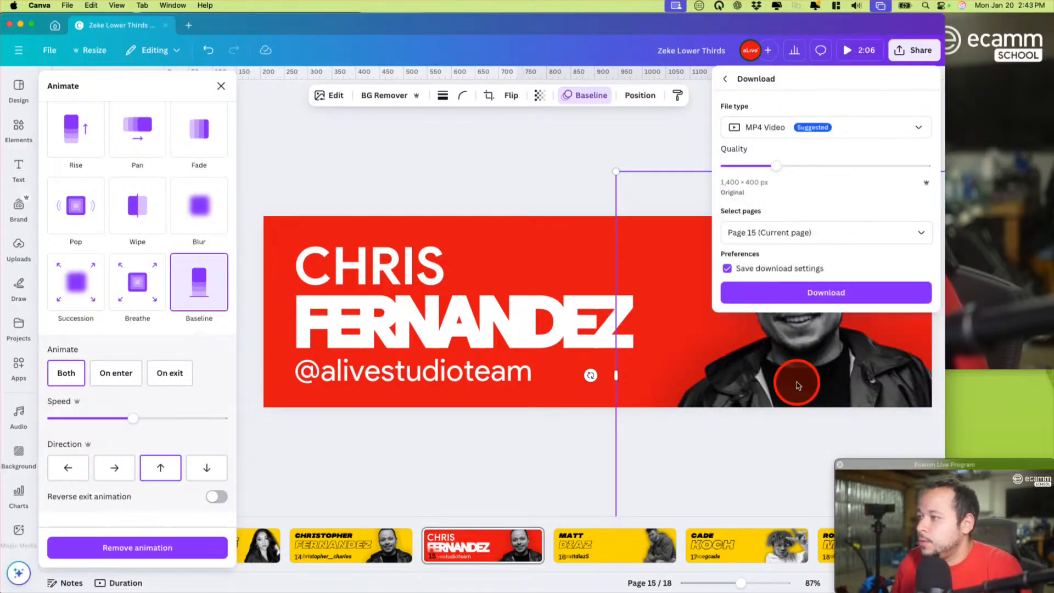
pyautogui.click(791, 305)
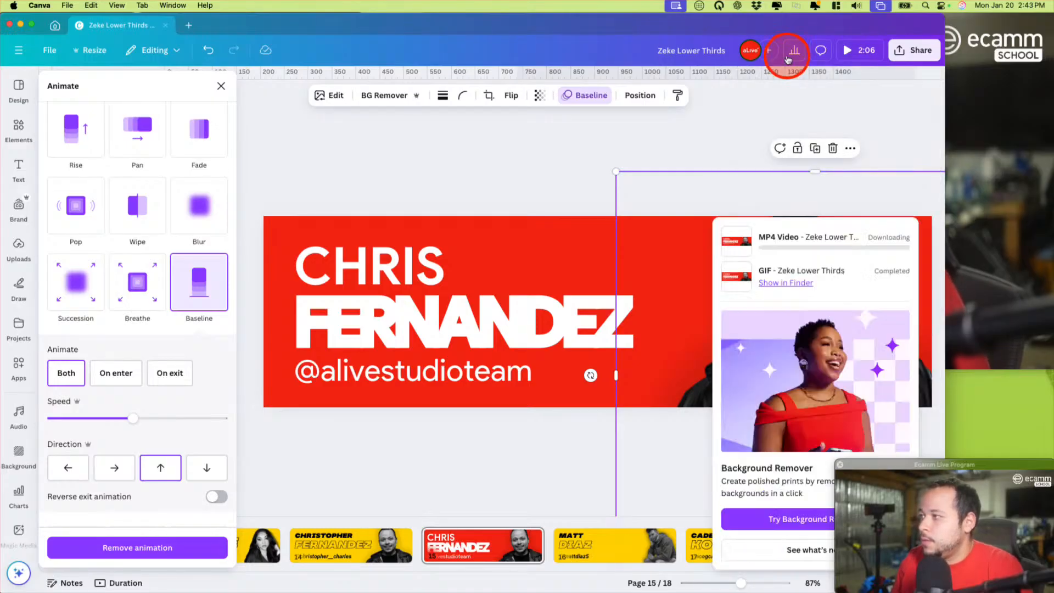
# Switch to Ecamm Live and try to add the lower-third GIF from Downloads to the current scene's overlays
pyautogui.click(21, 25)
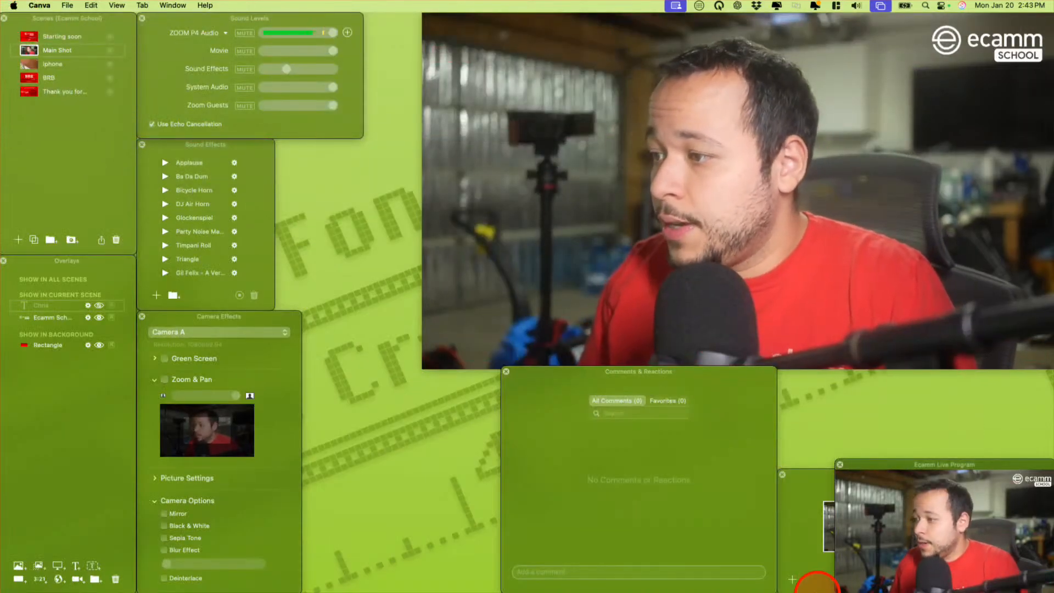
pyautogui.moveTo(821, 582)
pyautogui.click(861, 572)
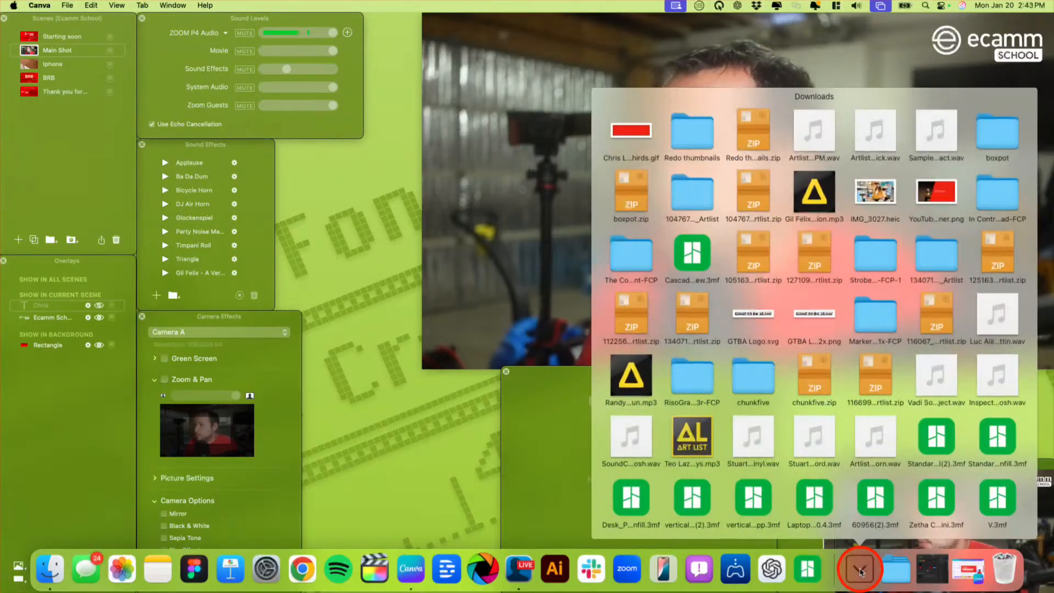
pyautogui.moveTo(644, 131); pyautogui.dragTo(69, 288)
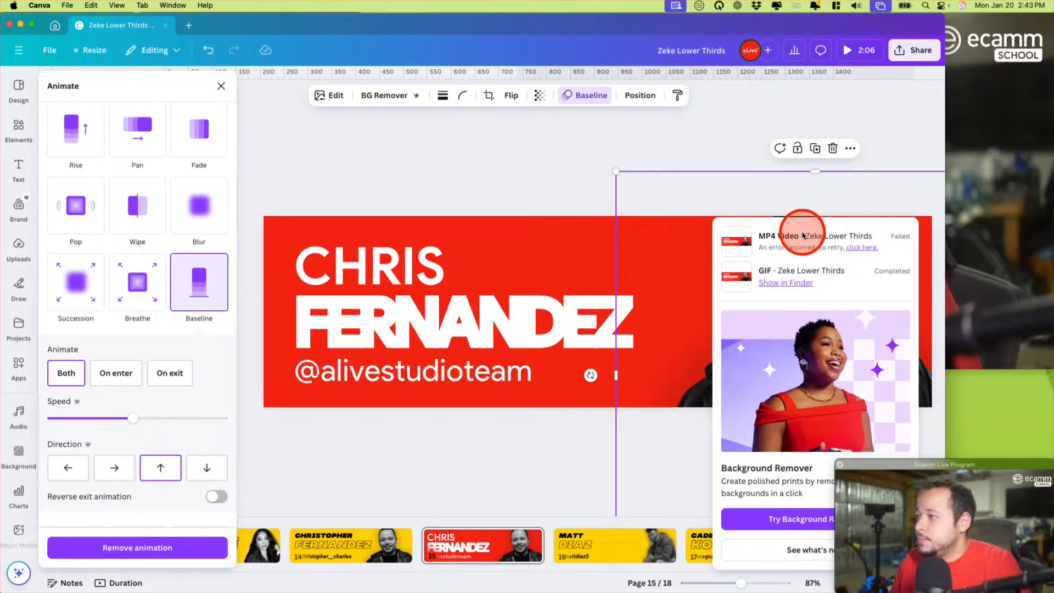
# Switch back to Canva and start the MP4 Video download of page 15 again
pyautogui.click(908, 59)
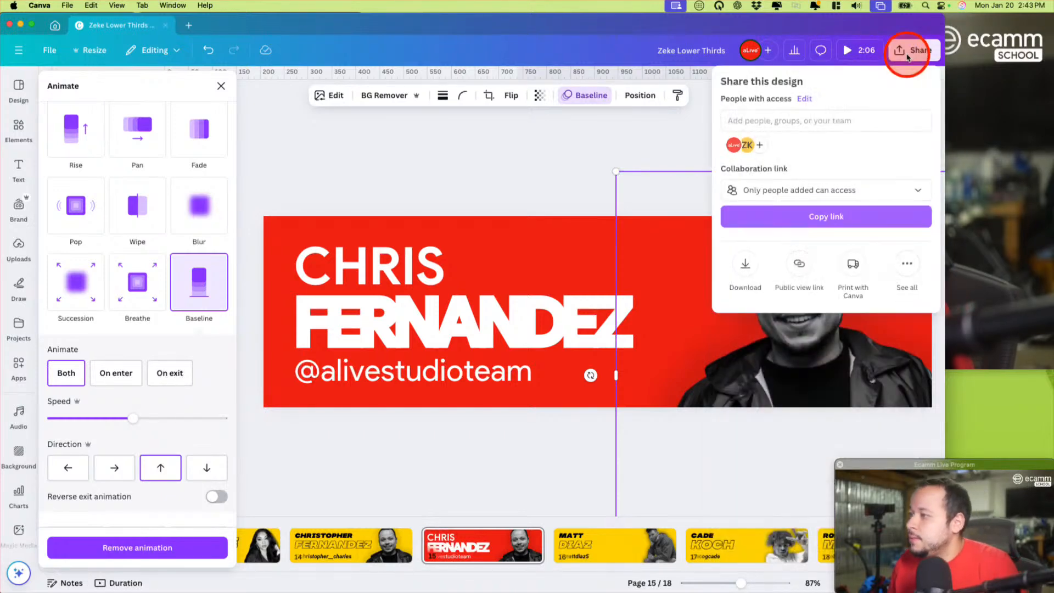
pyautogui.click(637, 148)
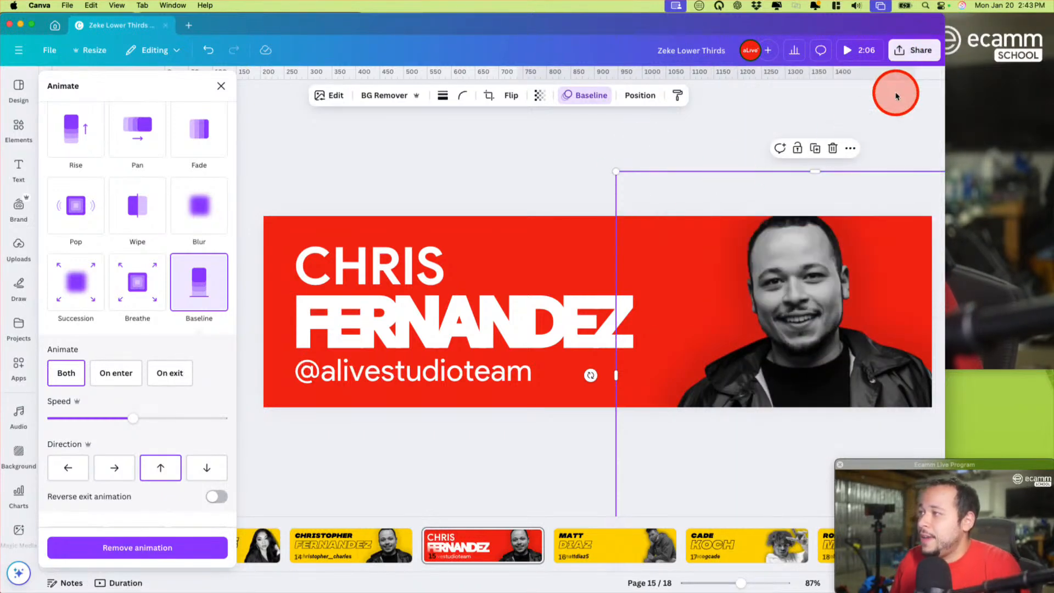
pyautogui.click(904, 61)
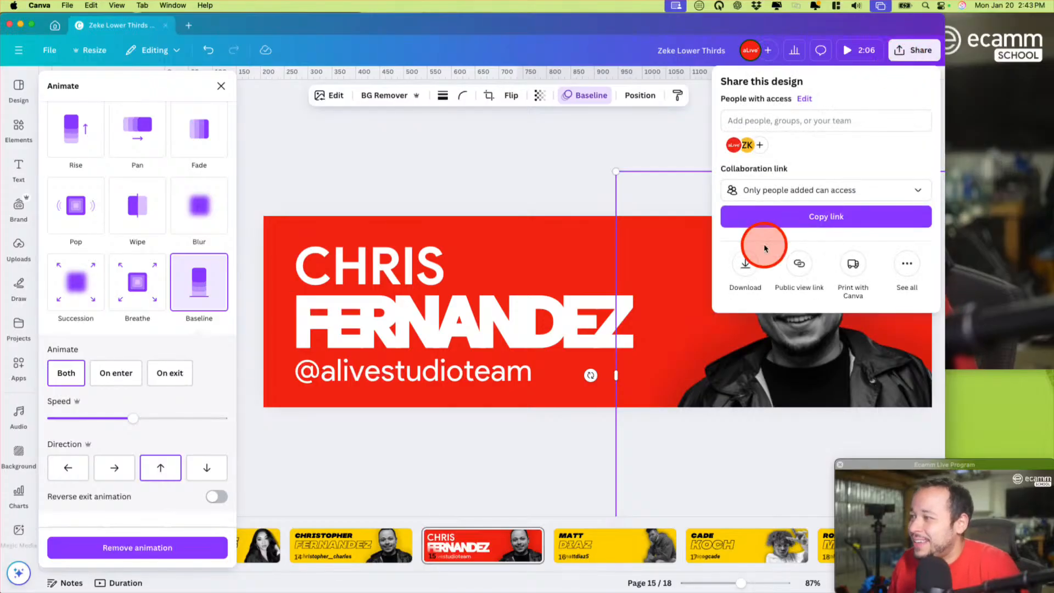
pyautogui.click(757, 264)
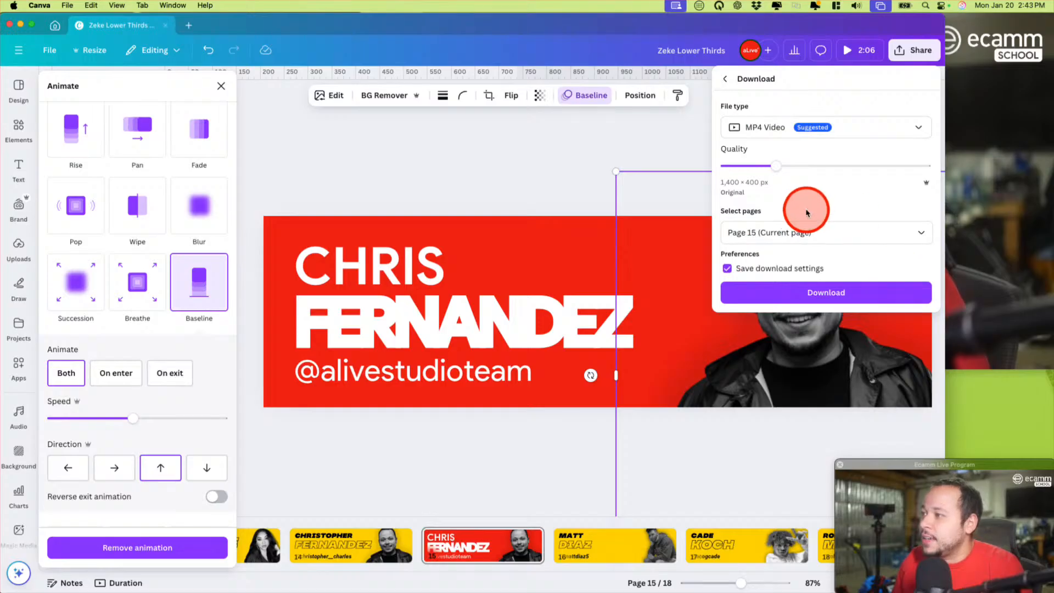
pyautogui.click(800, 295)
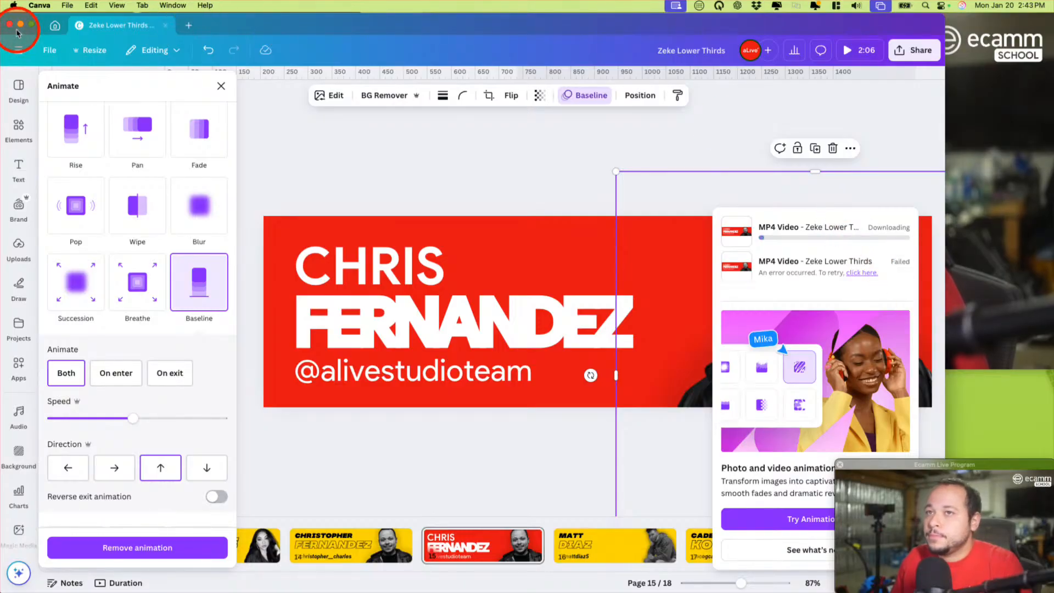
# Switch to Ecamm Live and add the lower-third GIF from Downloads as an overlay in the Main Shot scene
pyautogui.click(21, 24)
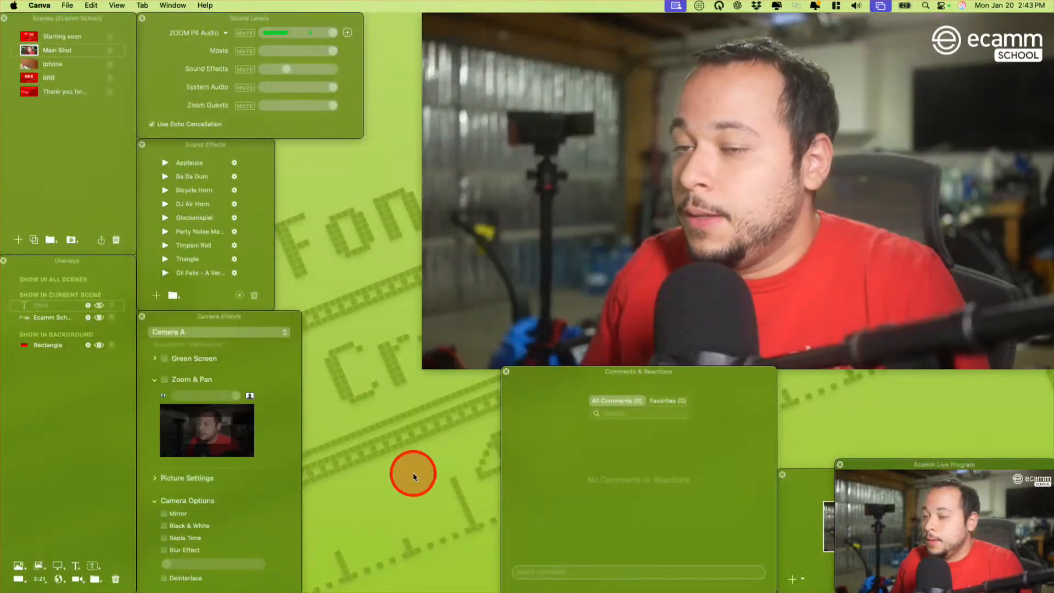
pyautogui.click(860, 569)
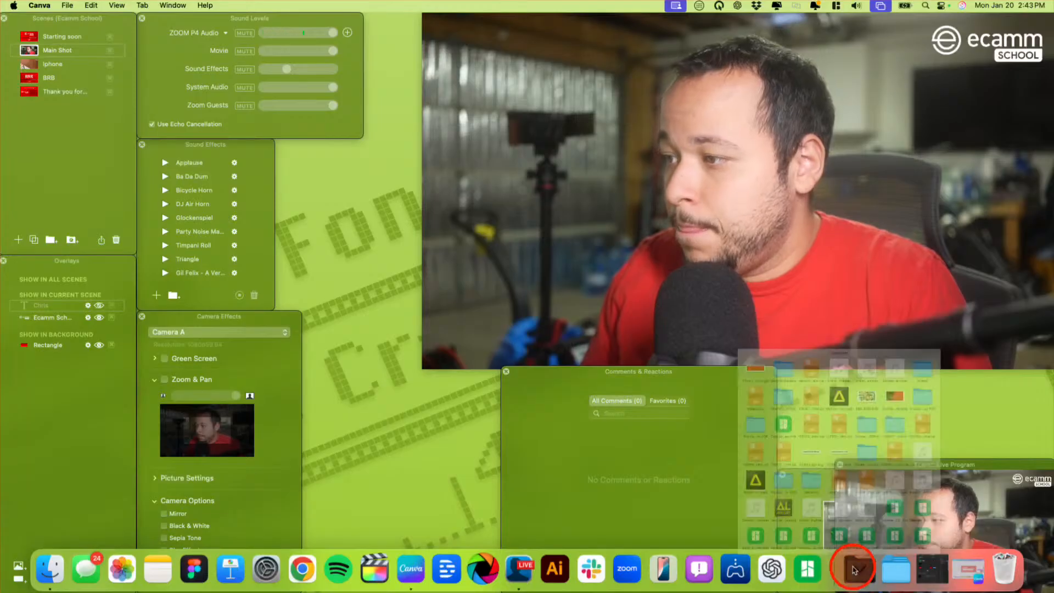
pyautogui.moveTo(639, 135); pyautogui.dragTo(63, 301)
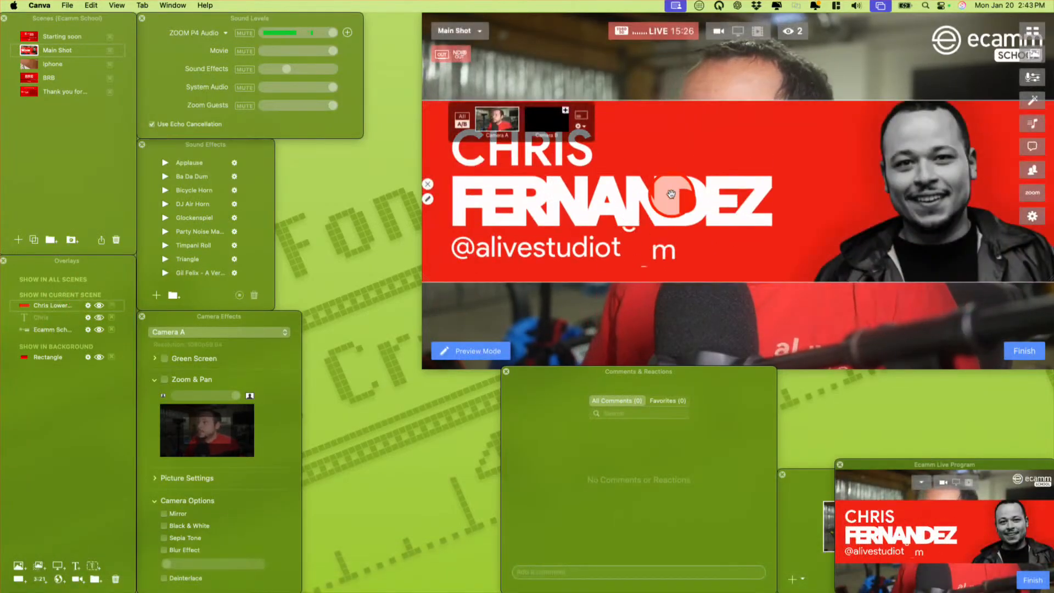
# Shrink the lower-third overlay to about a third of the video's width and place it in the shot's lower-left corner
pyautogui.scroll(-10, 671, 194)
pyautogui.scroll(-3, 671, 194)
pyautogui.moveTo(671, 194); pyautogui.dragTo(531, 330)
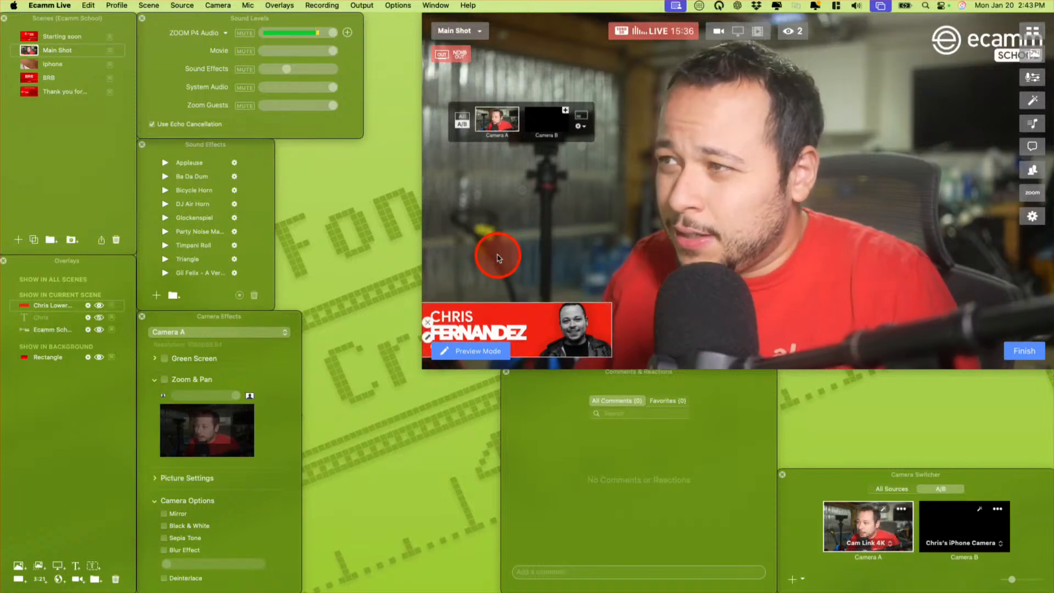
pyautogui.moveTo(442, 335); pyautogui.dragTo(434, 339)
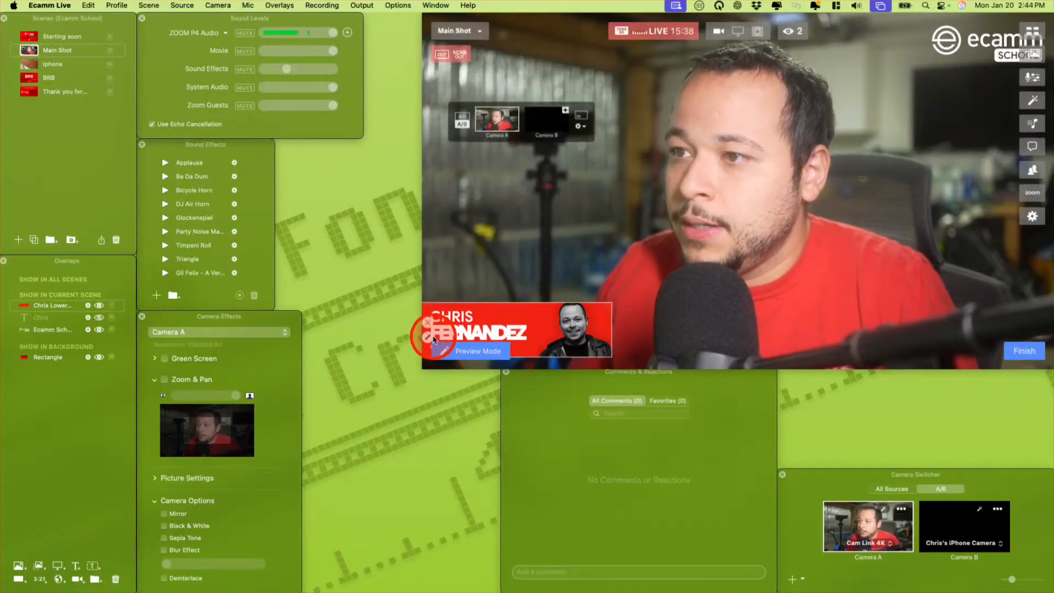
# Set the lower-third GIF overlay's transition to Fly In From Left and toggle its visibility to preview the entrance
pyautogui.click(428, 336)
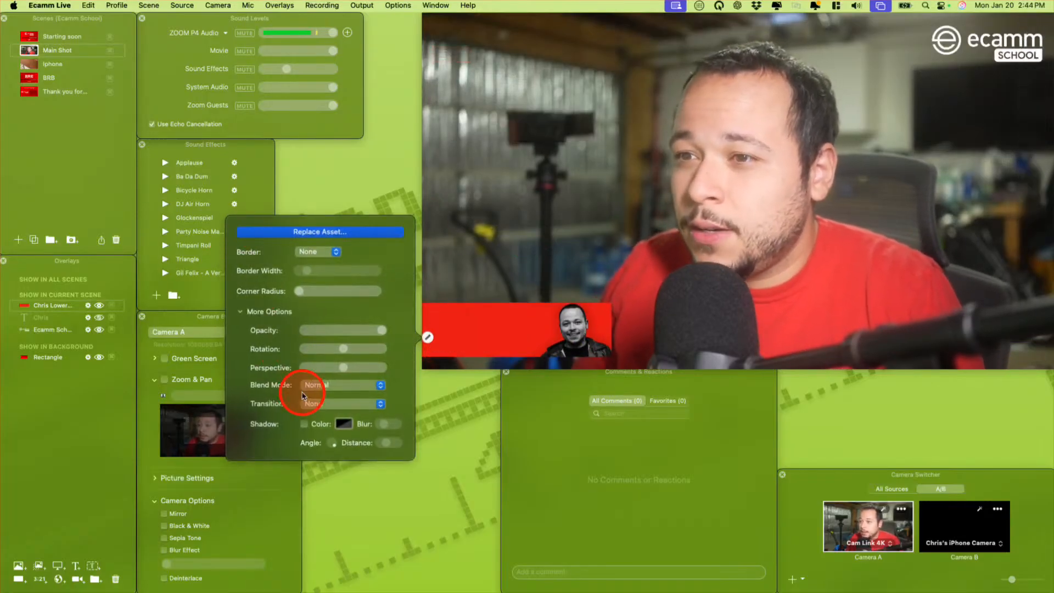
pyautogui.click(316, 405)
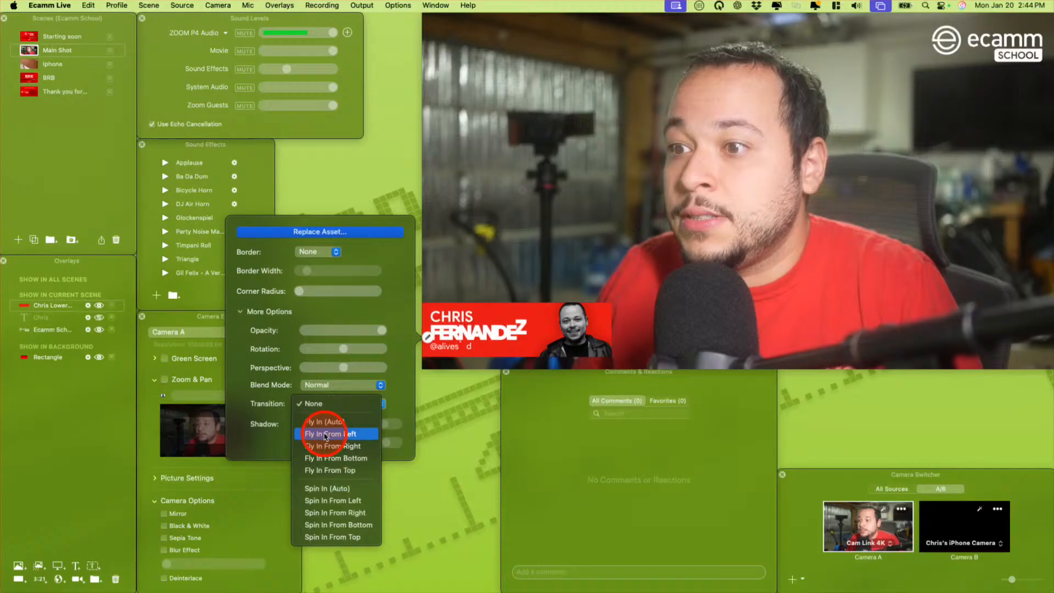
pyautogui.click(327, 435)
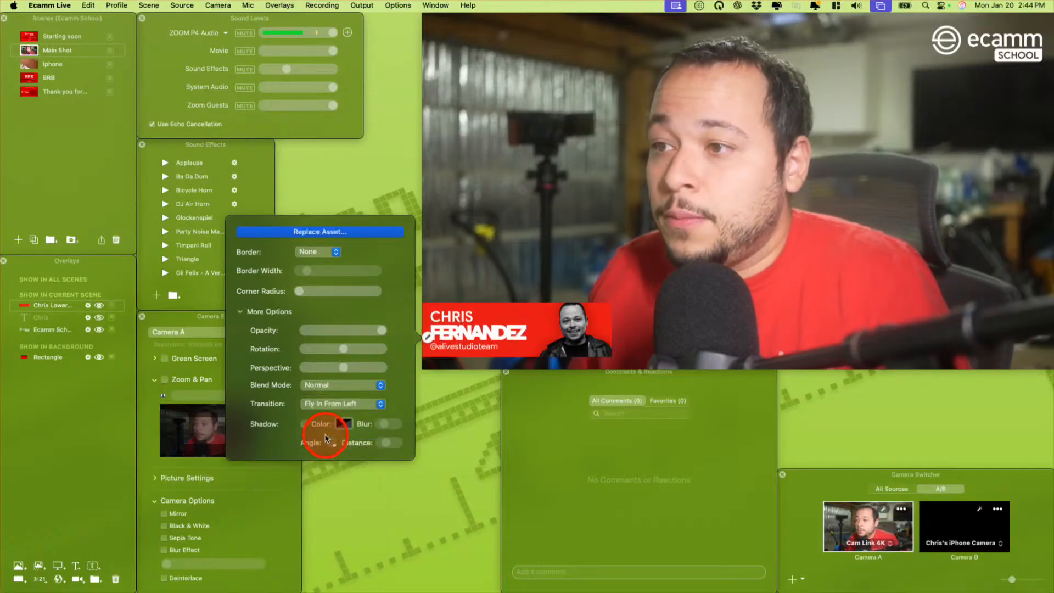
pyautogui.click(100, 308)
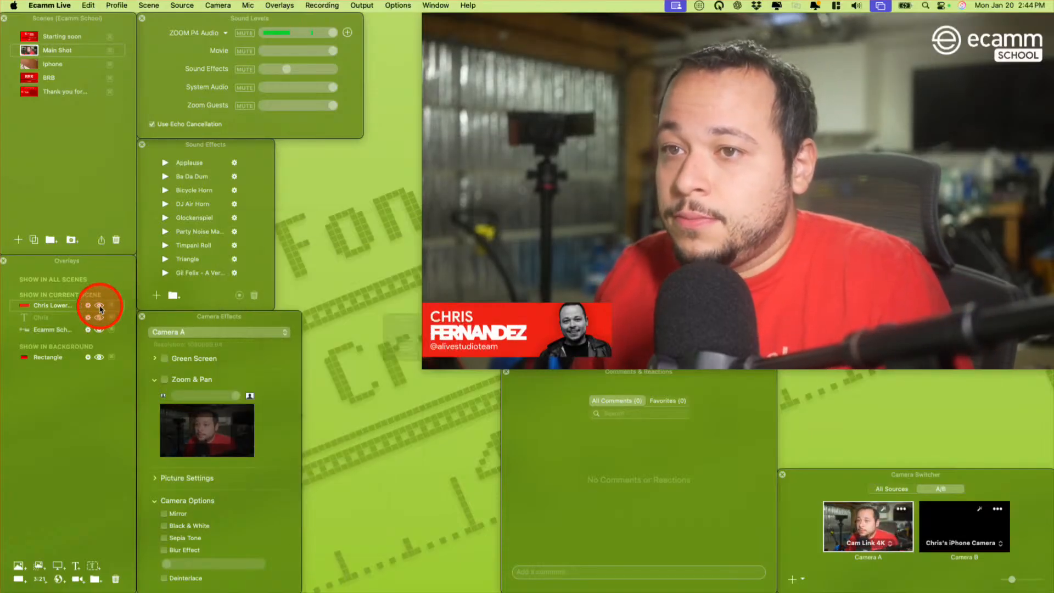
pyautogui.click(100, 308)
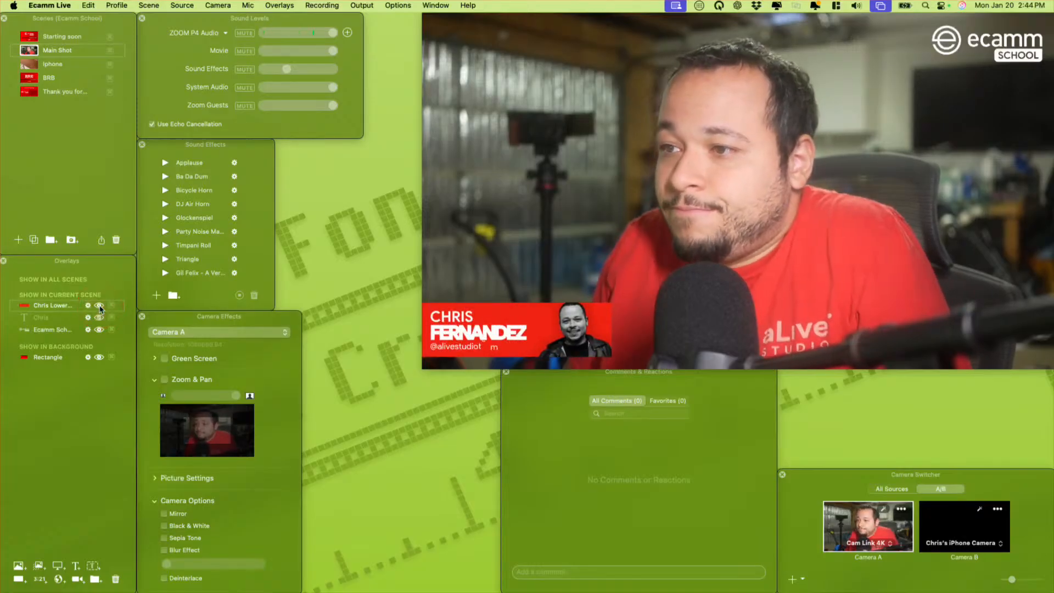
# Enlarge the lower-third GIF overlay to a little under half the video's width and hide it from the shot
pyautogui.moveTo(536, 331)
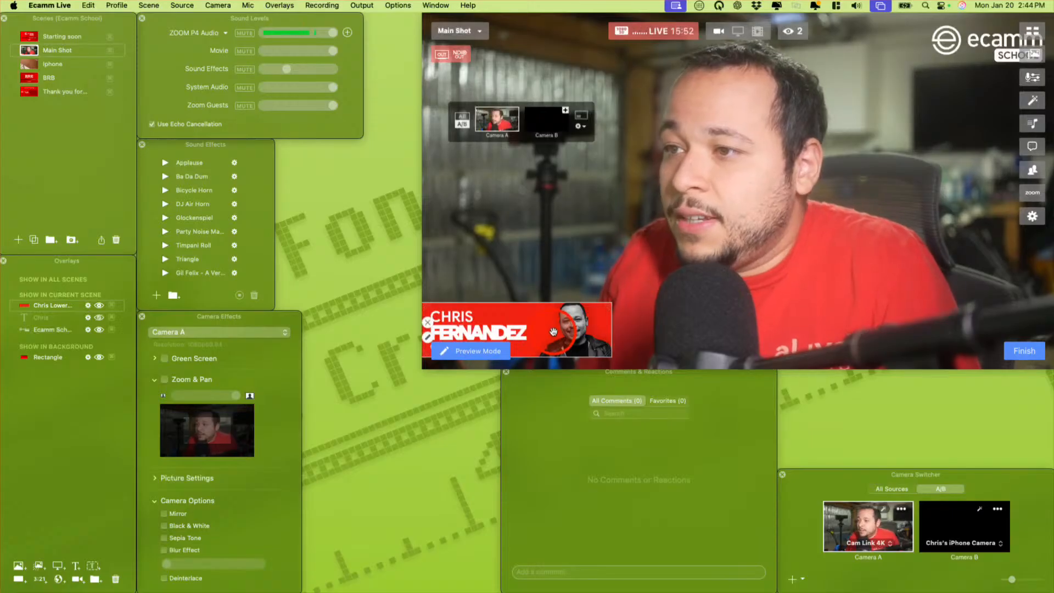
pyautogui.moveTo(606, 307); pyautogui.dragTo(698, 263)
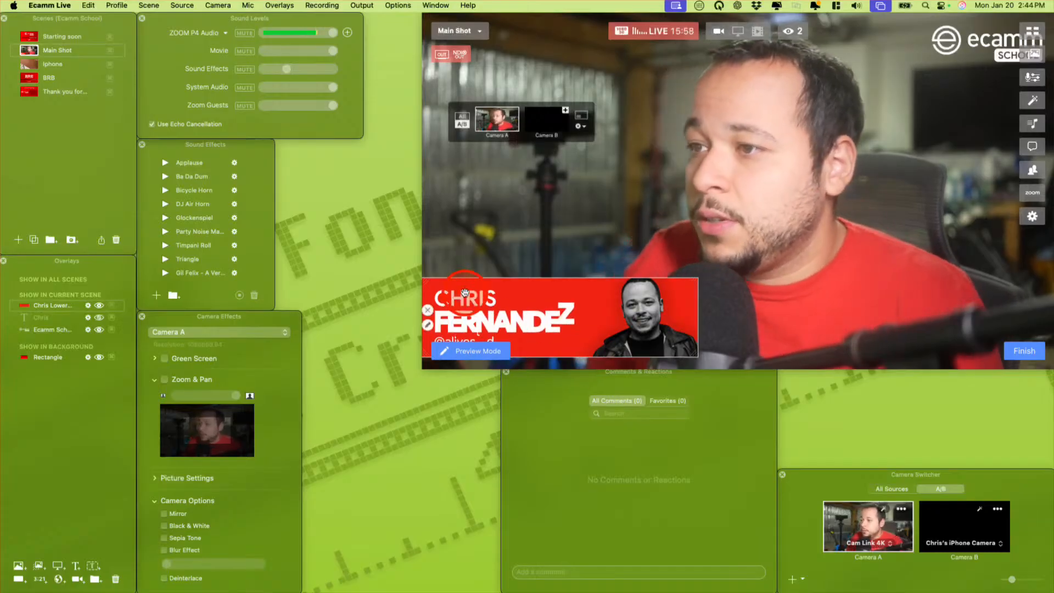
pyautogui.click(426, 325)
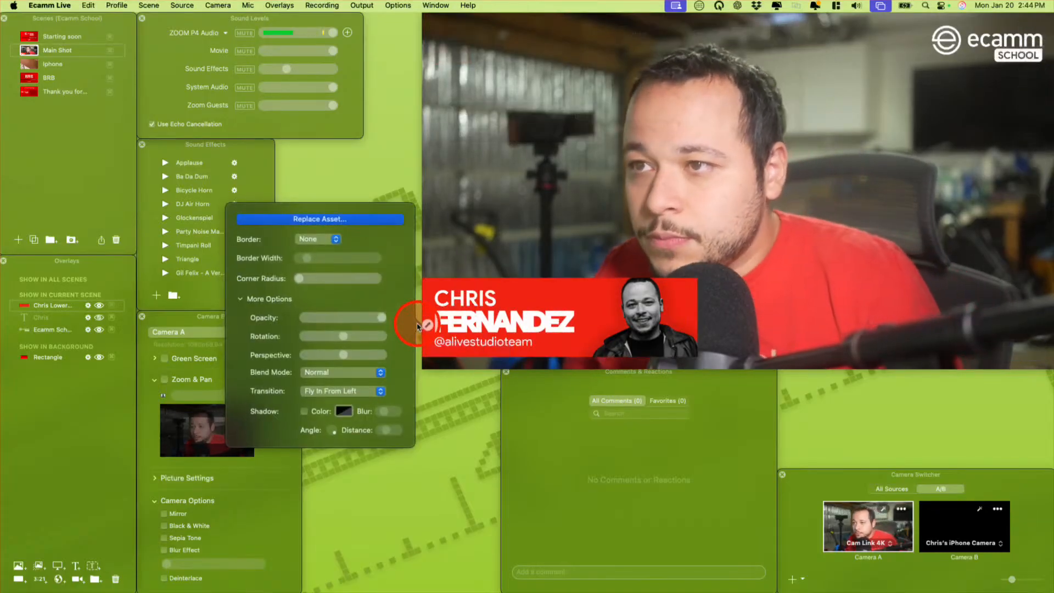
pyautogui.click(568, 312)
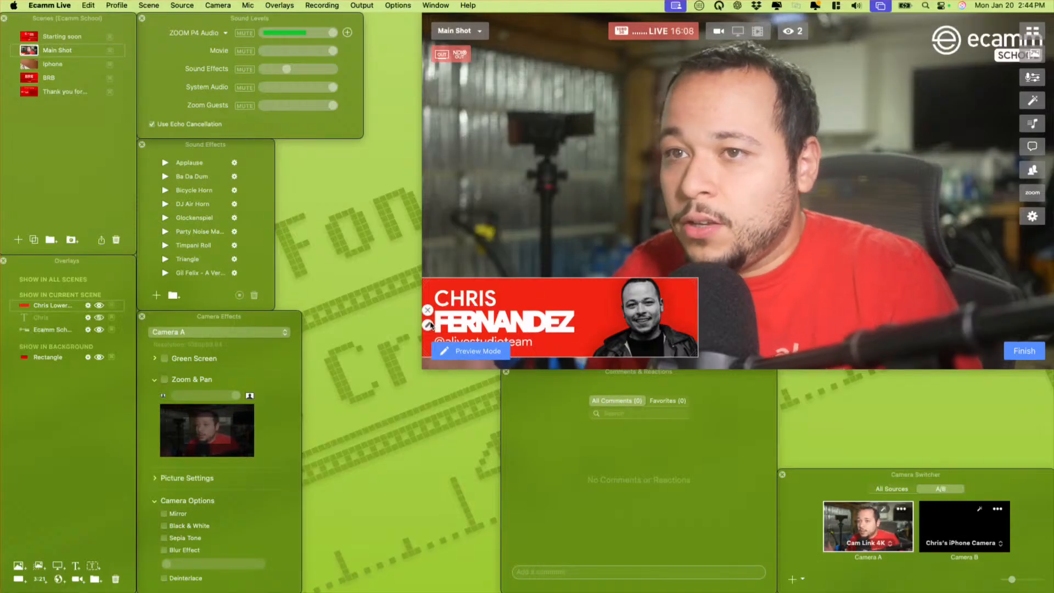
pyautogui.click(98, 306)
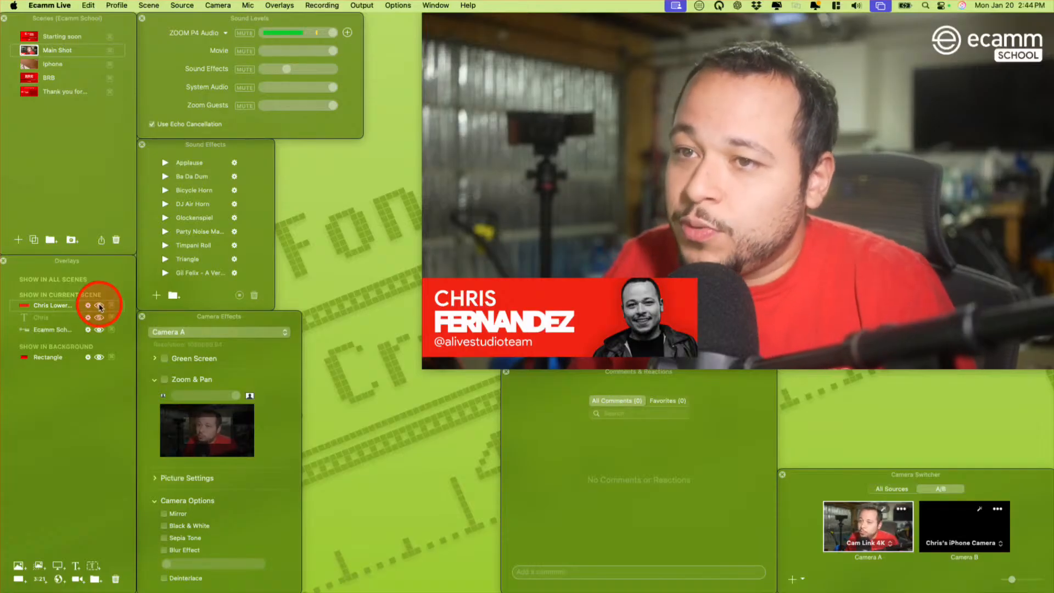
pyautogui.click(99, 307)
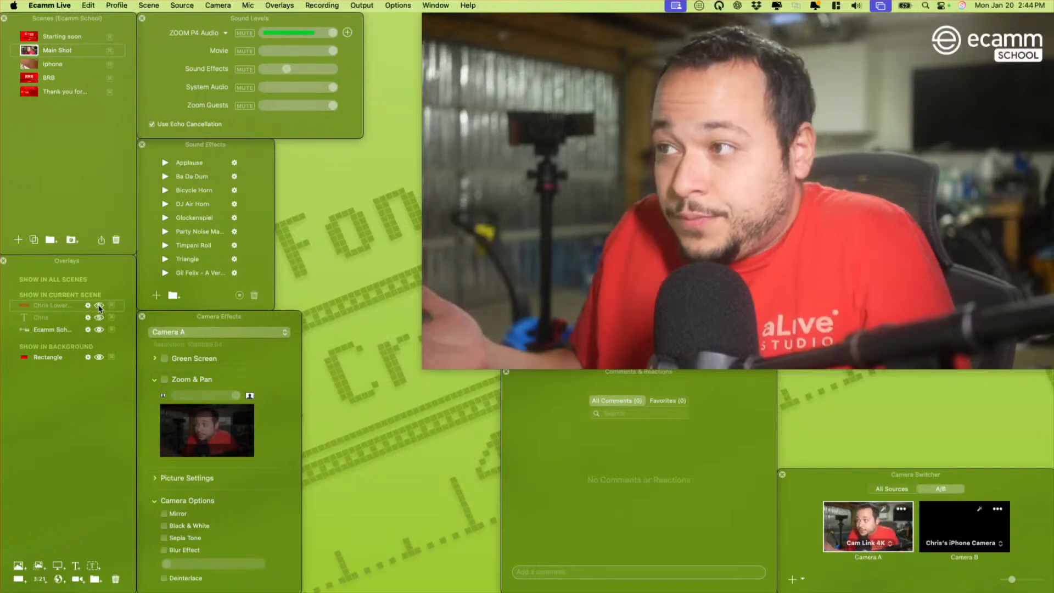
pyautogui.click(553, 425)
pyautogui.click(734, 117)
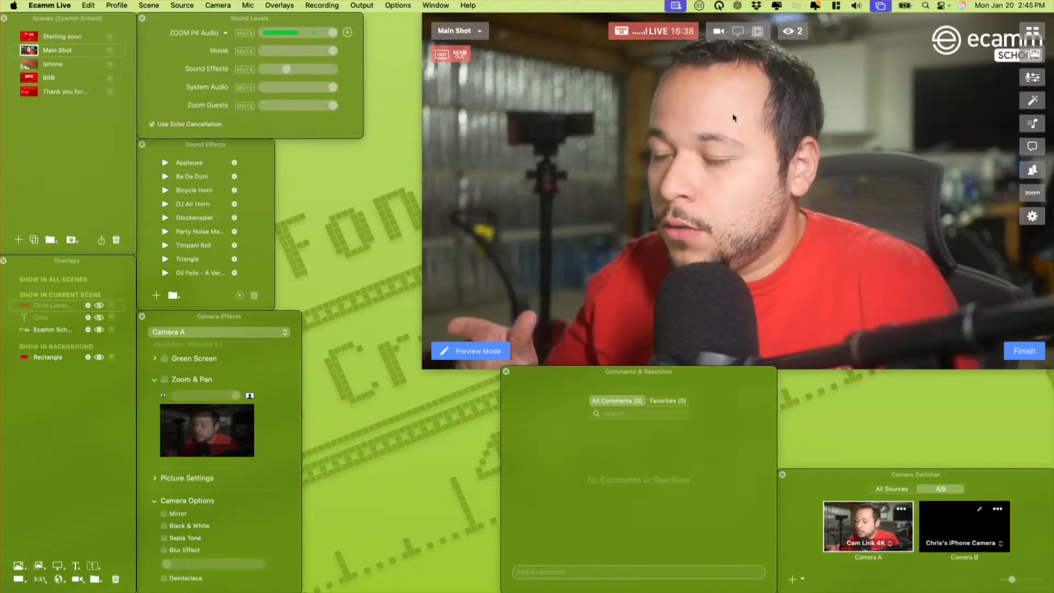
pyautogui.click(565, 297)
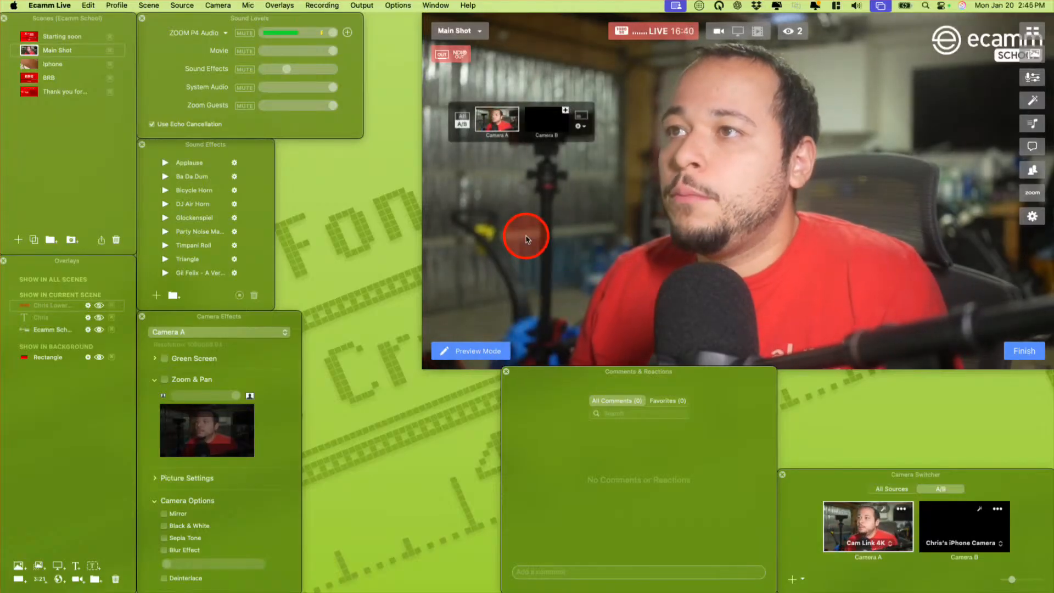
# Switch to Canva and save the MP4 export in Downloads under the same base name as the existing lower-third GIF
pyautogui.moveTo(557, 582)
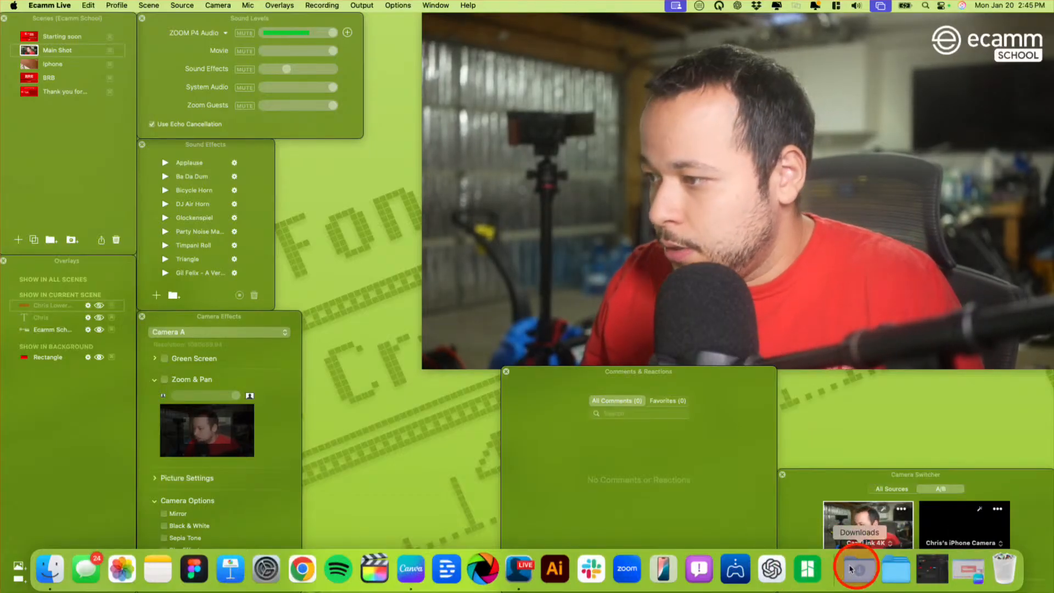
pyautogui.click(411, 569)
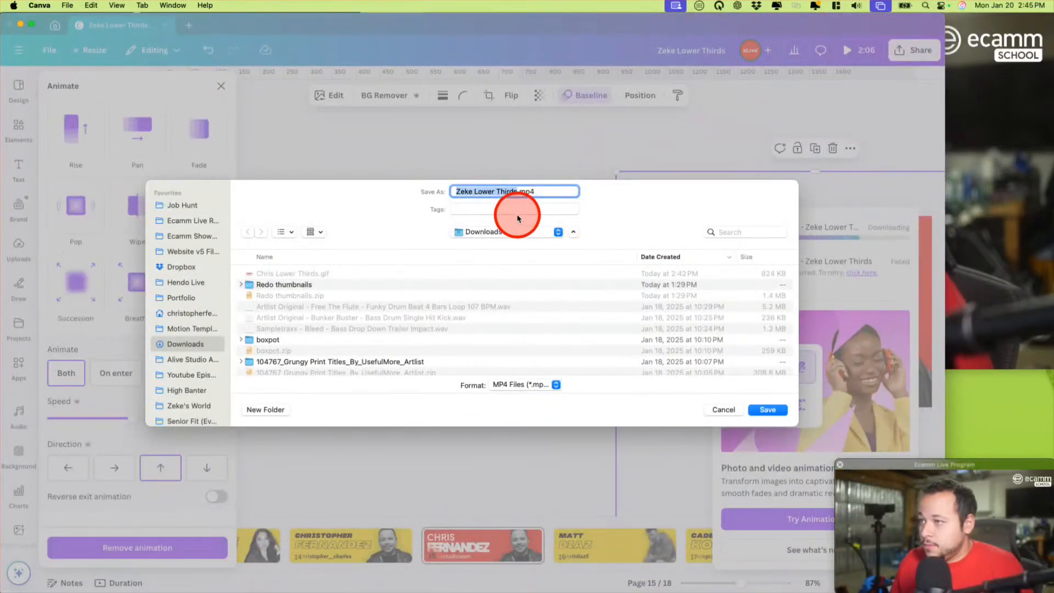
pyautogui.click(288, 277)
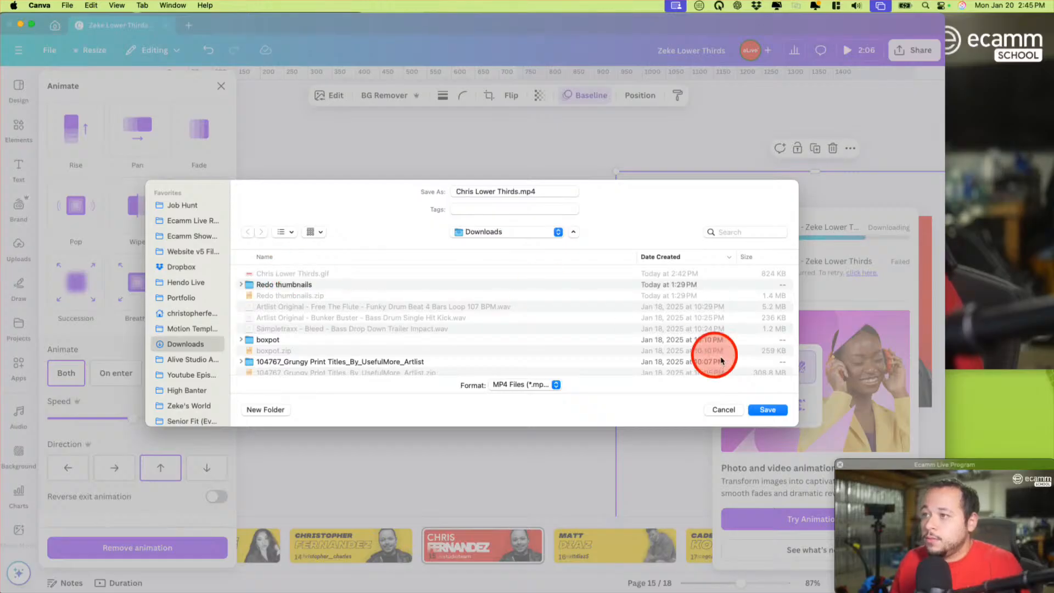
pyautogui.click(762, 412)
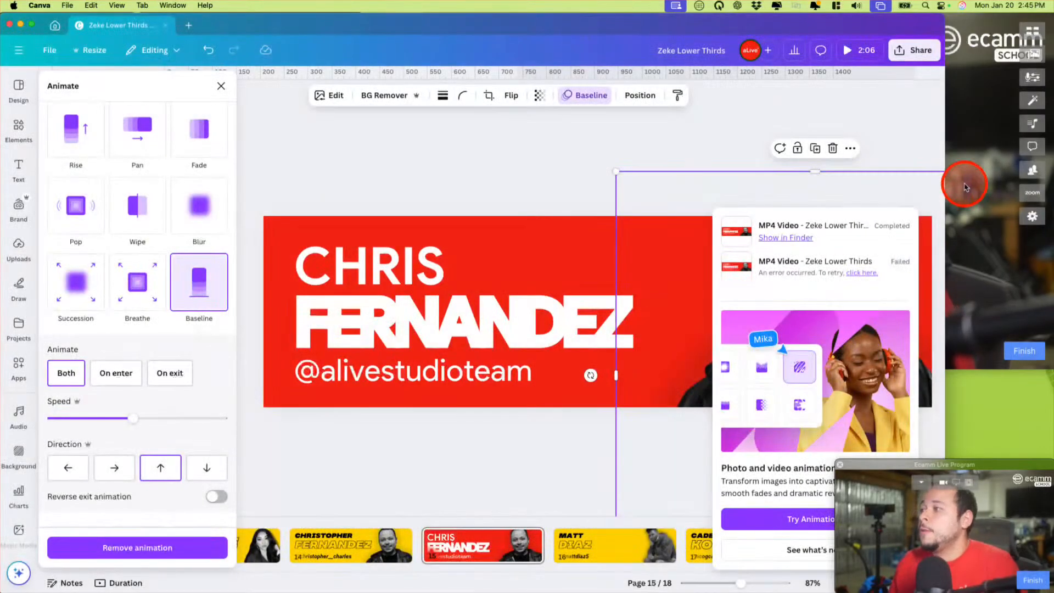
# Switch to Ecamm Live and add the lower-third MP4 from Downloads as an overlay in the Main Shot scene
pyautogui.click(984, 144)
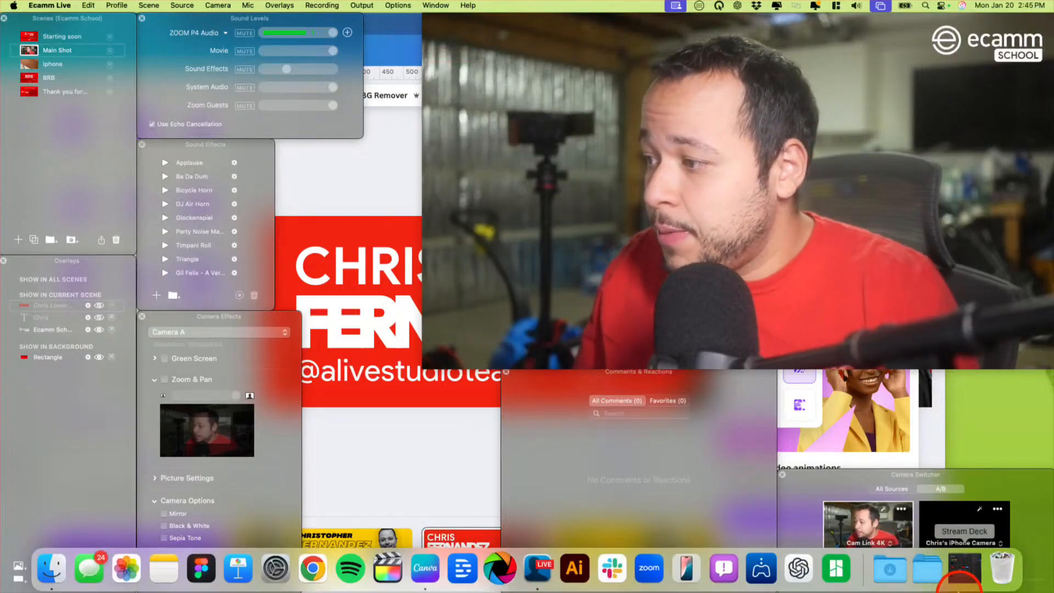
pyautogui.click(890, 571)
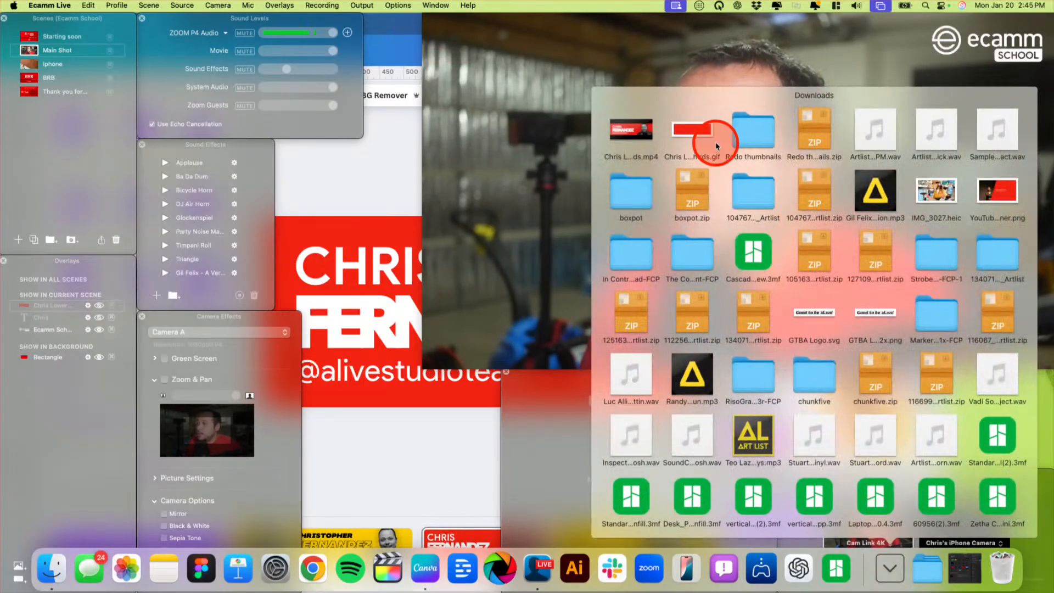
pyautogui.moveTo(628, 139); pyautogui.dragTo(45, 296)
# Place the MP4 lower third in the shot's lower-left corner and set it to Hide (Stay Hidden) when finished
pyautogui.click(736, 234)
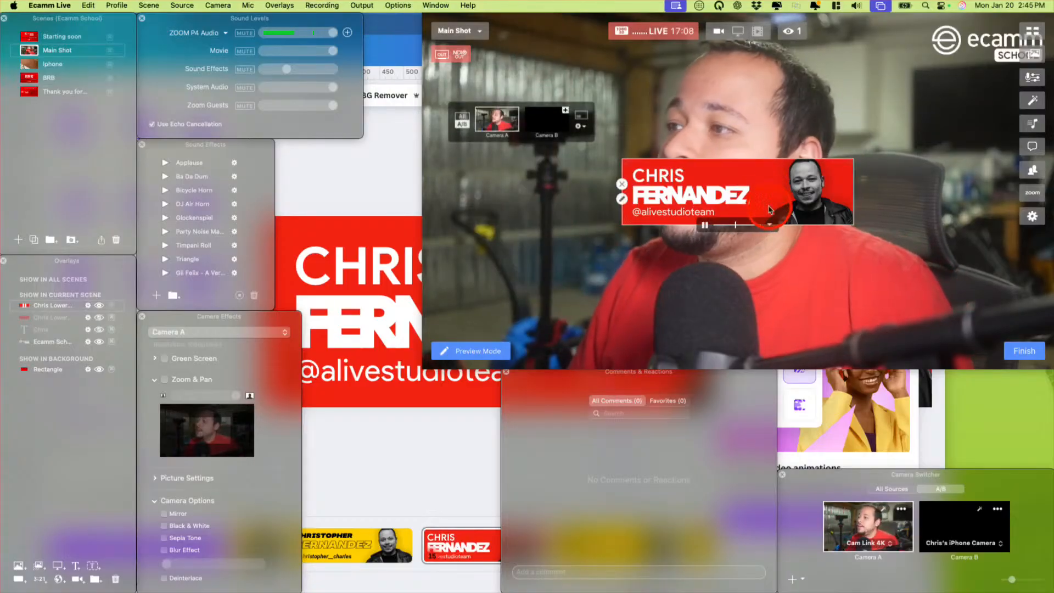
pyautogui.moveTo(763, 179); pyautogui.dragTo(561, 312)
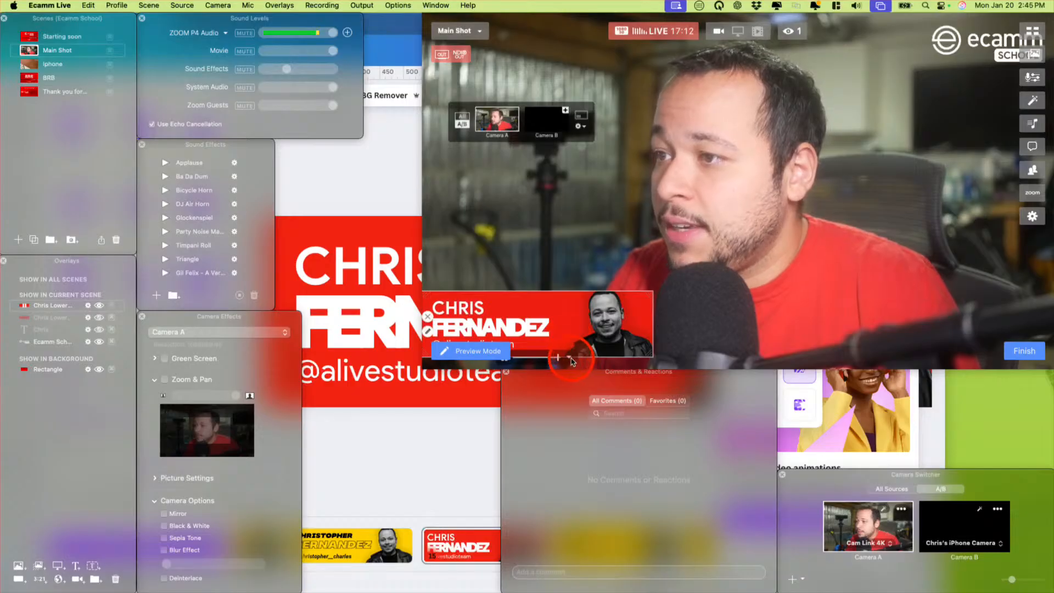
pyautogui.click(570, 359)
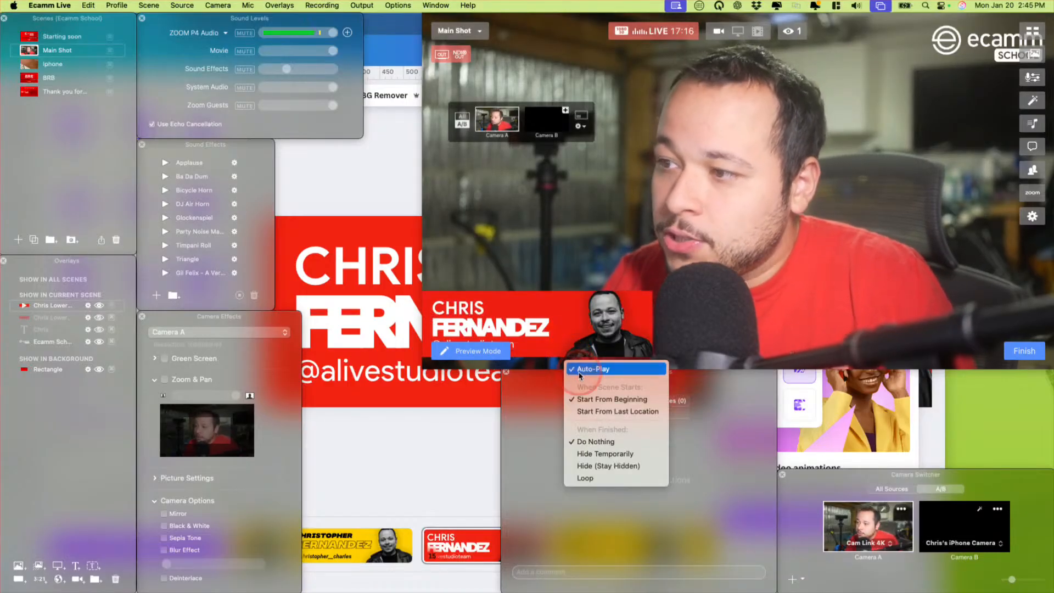
pyautogui.click(602, 465)
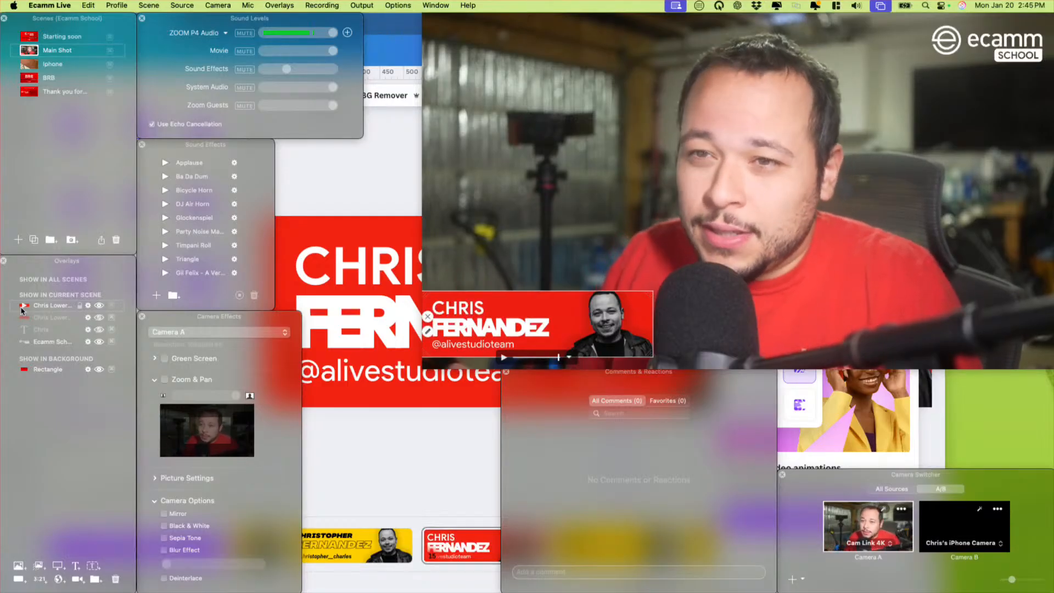
# Set the MP4 lower-third overlay's transition to Fly In From Left
pyautogui.click(88, 306)
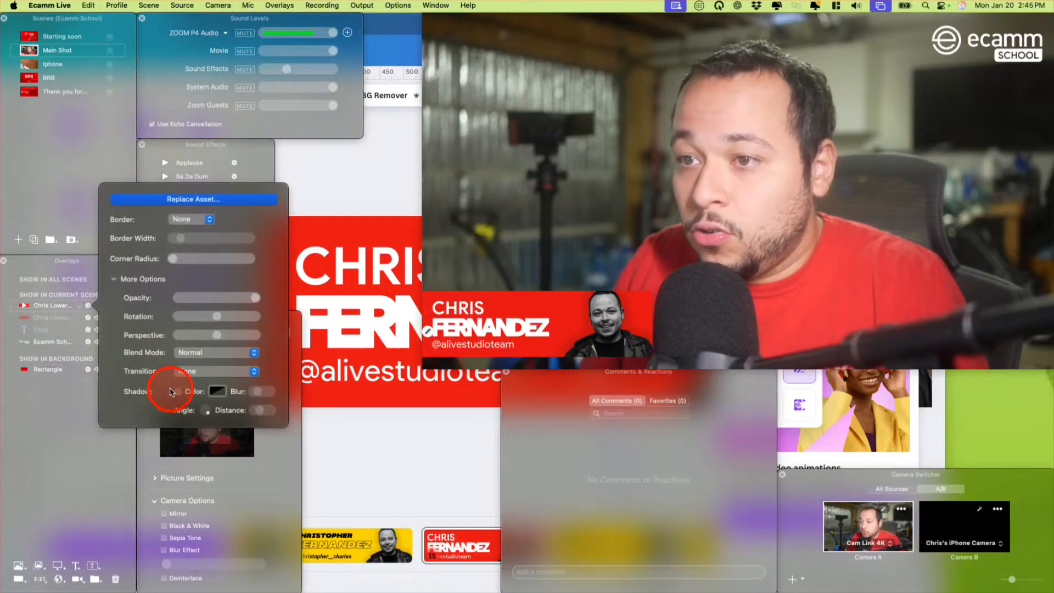
pyautogui.click(205, 373)
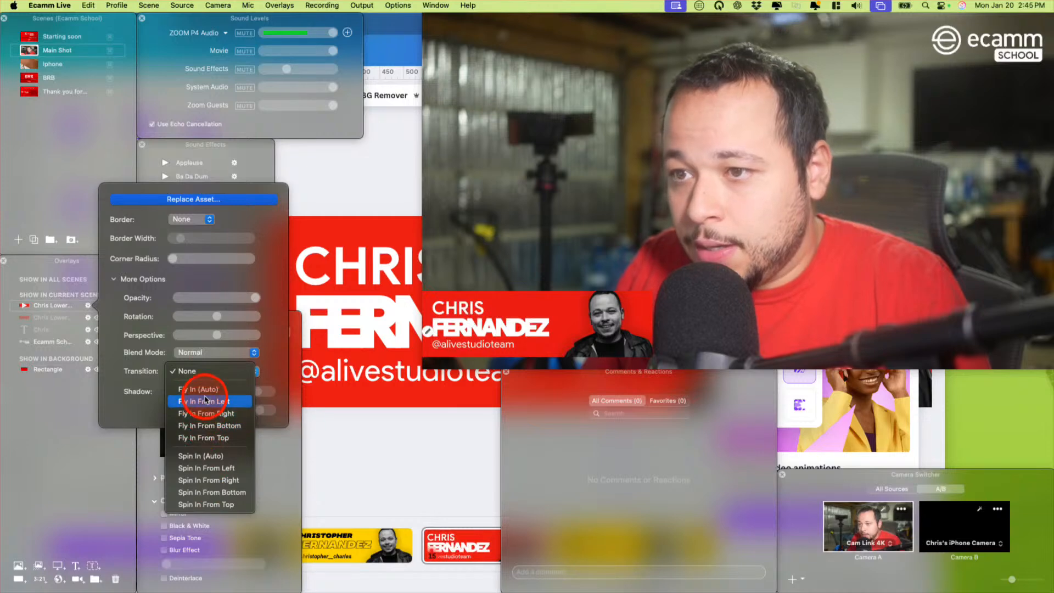
pyautogui.click(202, 389)
pyautogui.click(204, 372)
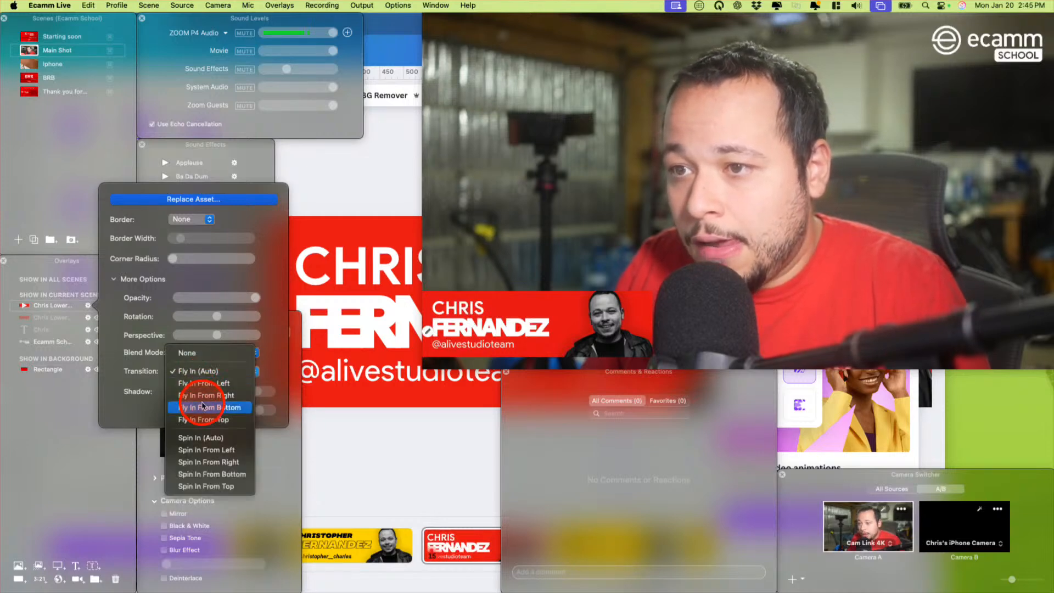
pyautogui.click(202, 383)
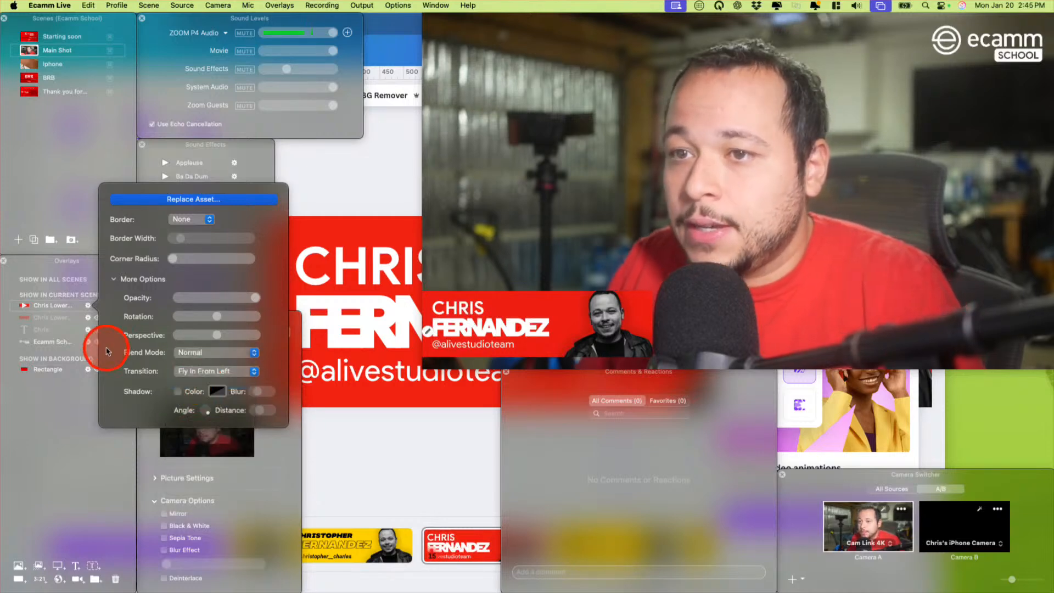
pyautogui.click(78, 310)
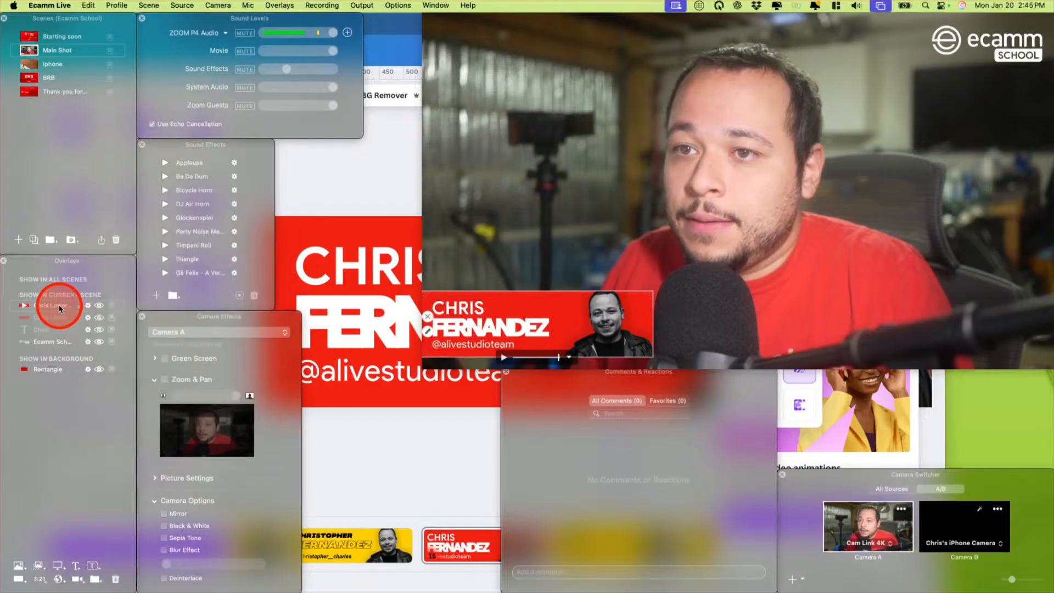
# Toggle the MP4 lower third's visibility repeatedly to preview its fly-in, playback and automatic hiding
pyautogui.click(100, 306)
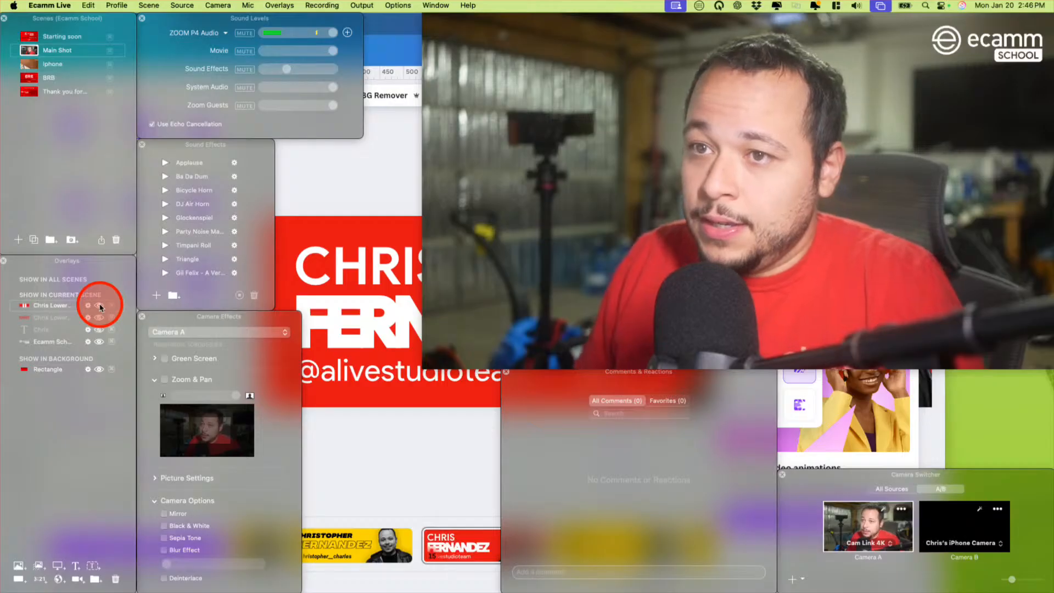
pyautogui.click(99, 306)
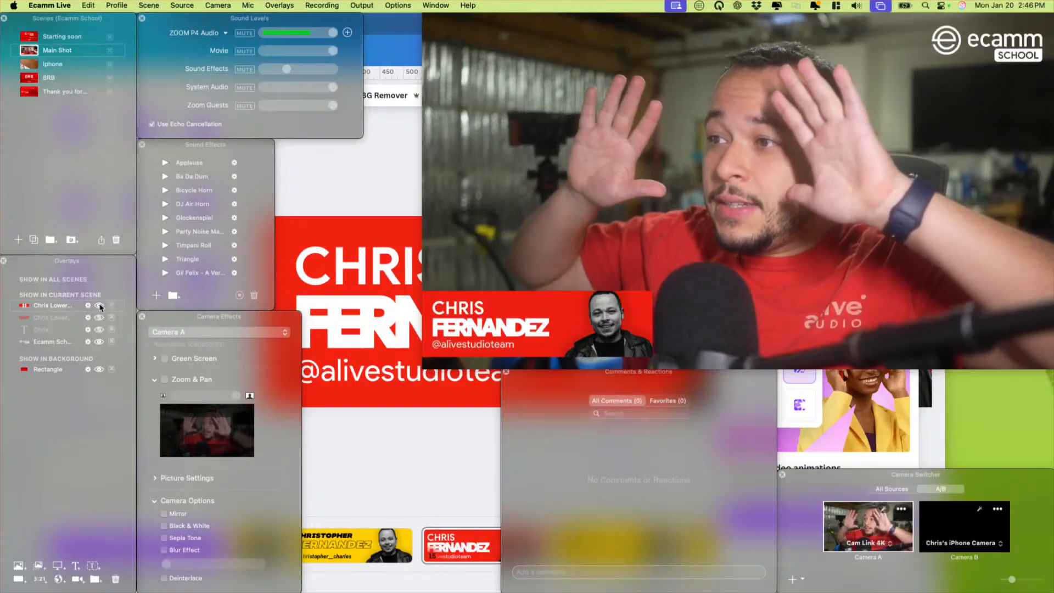
pyautogui.click(99, 306)
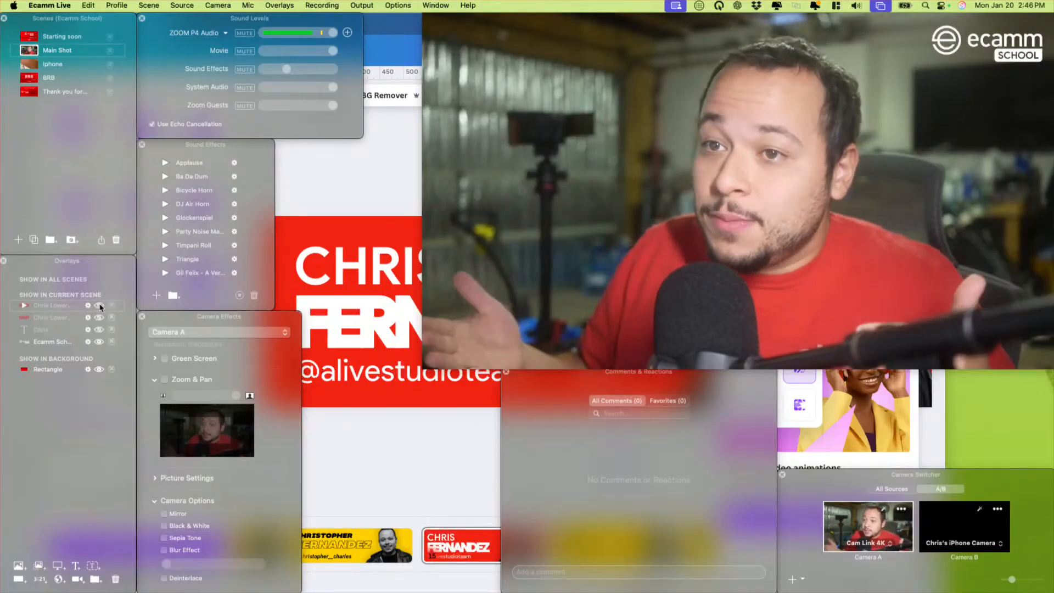
pyautogui.click(95, 323)
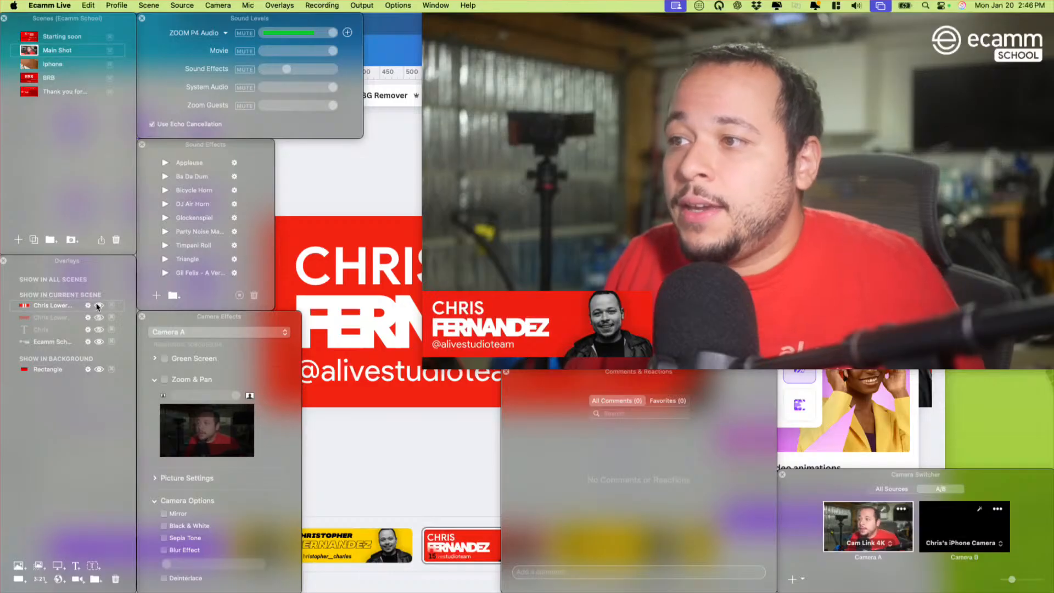
# Bring Canva to the front and hide it to leave only the Ecamm Live workspace on screen
pyautogui.click(208, 257)
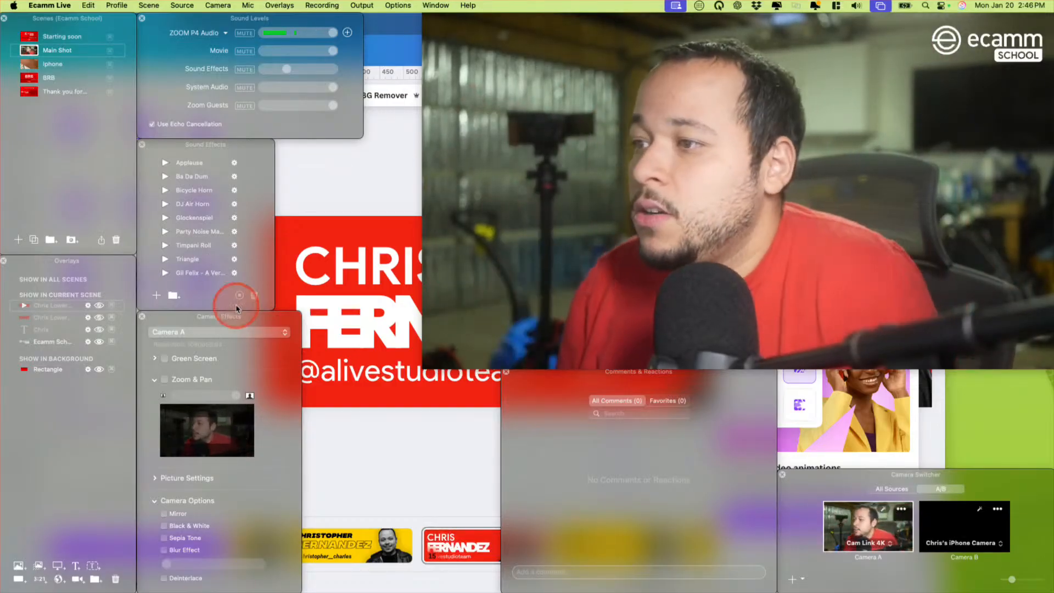
pyautogui.click(379, 439)
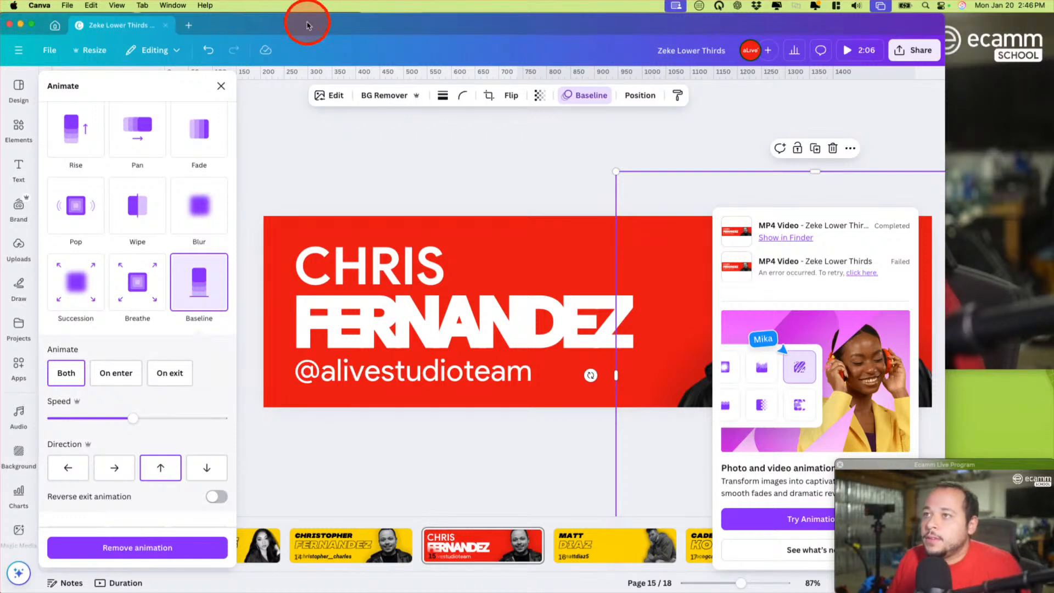
pyautogui.press('super+h')
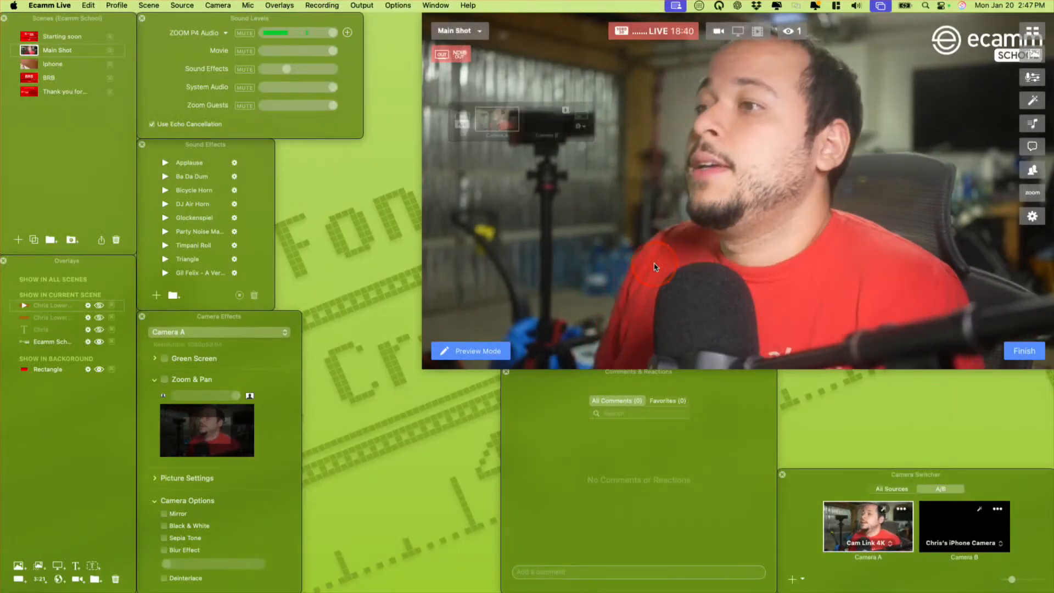
# Switch to Final Cut Pro, open the aLive 2025 library at its 1-10-25 event, and enlarge the window
pyautogui.moveTo(618, 590)
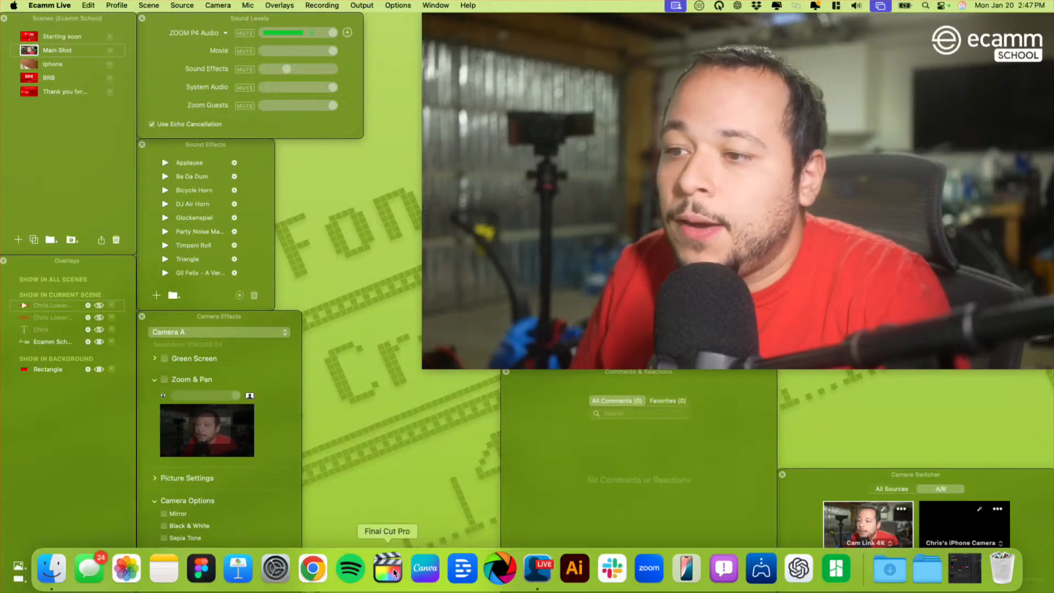
pyautogui.click(394, 573)
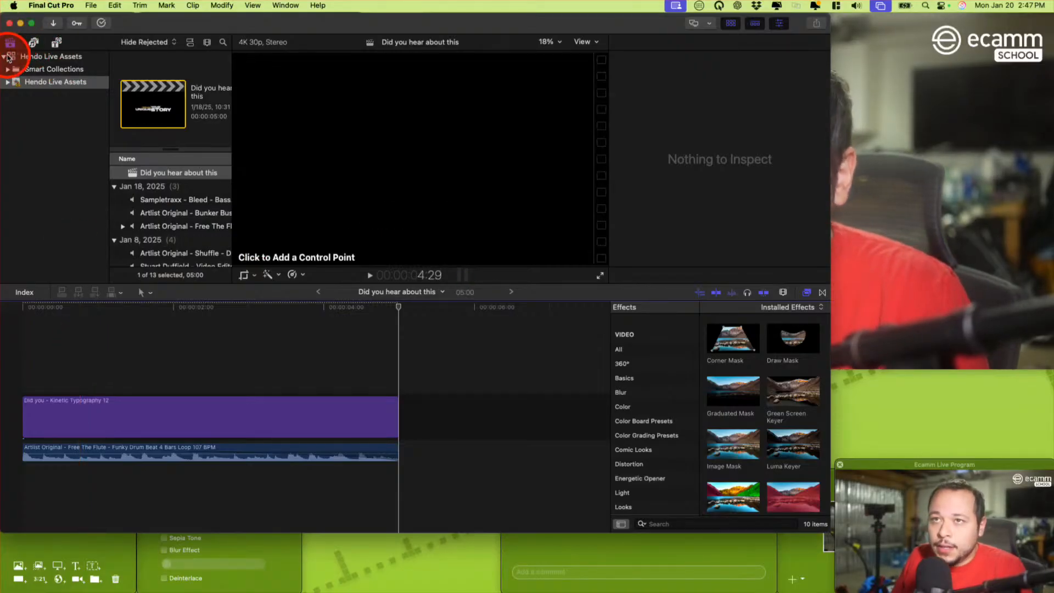
pyautogui.click(4, 57)
pyautogui.click(91, 6)
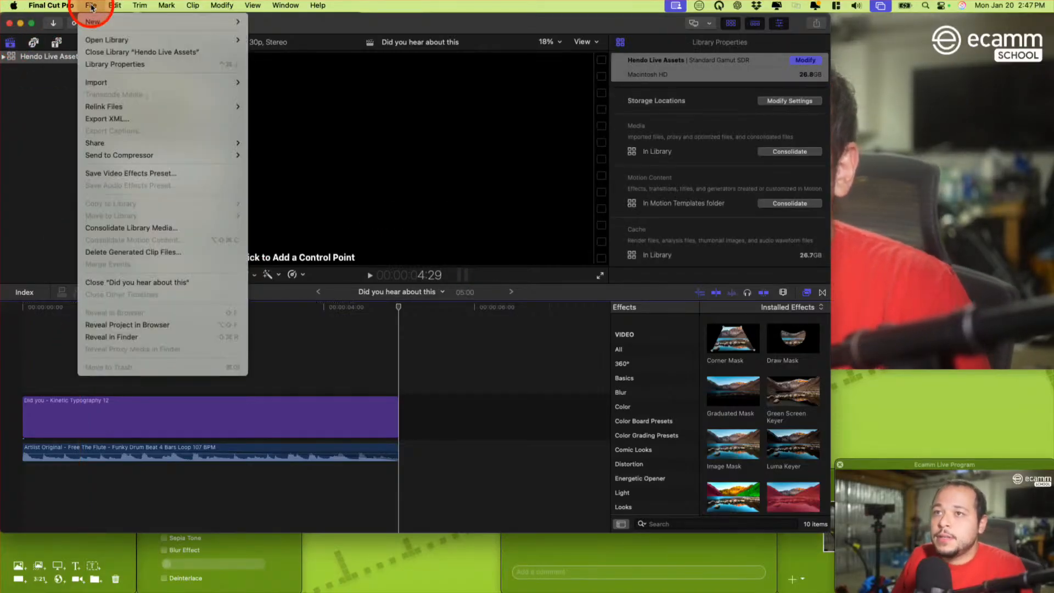
pyautogui.moveTo(159, 40)
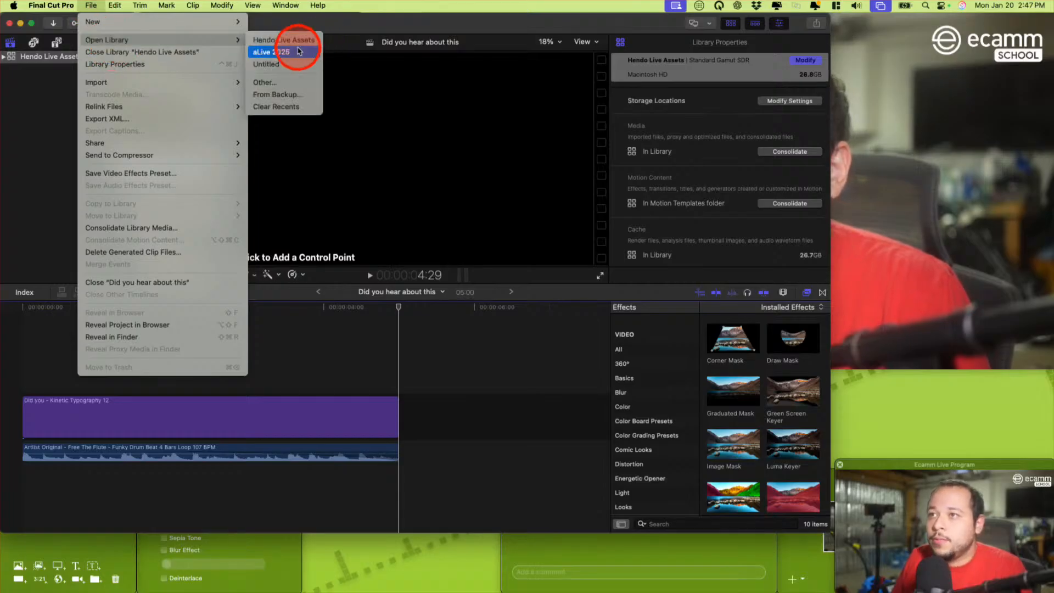
pyautogui.click(287, 52)
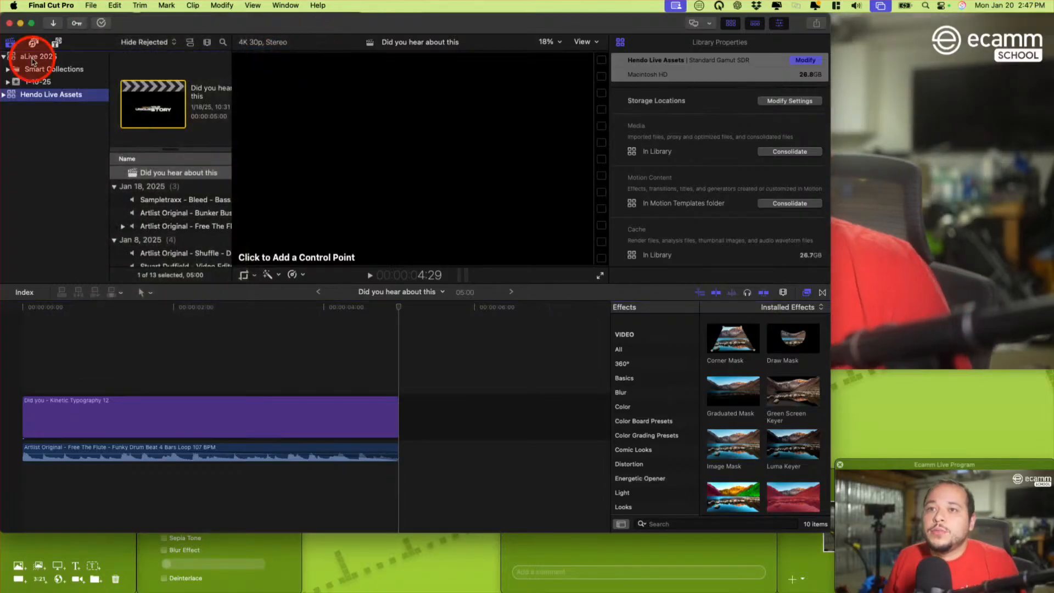
pyautogui.click(35, 83)
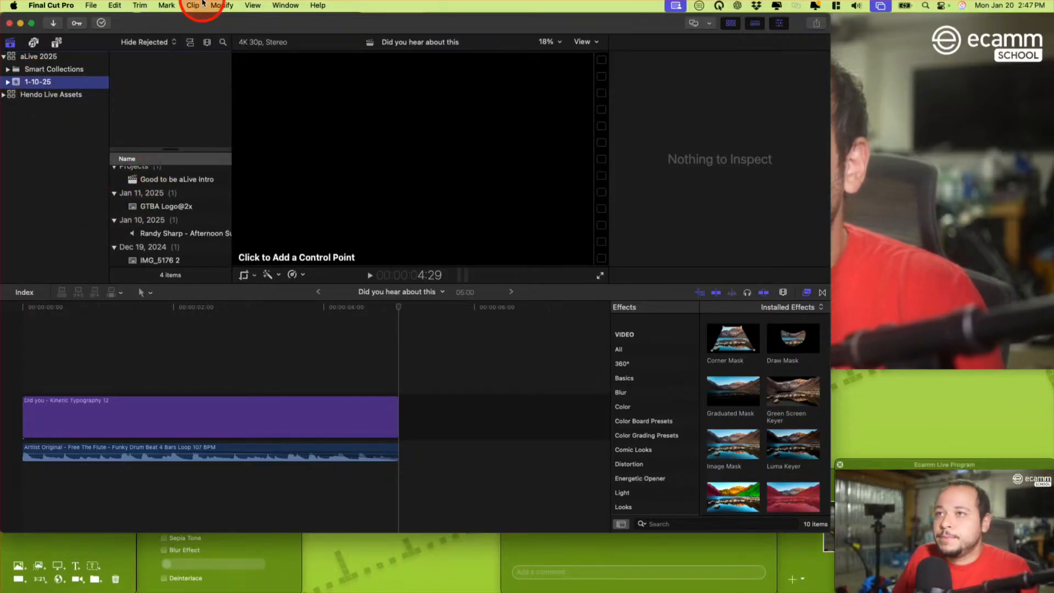
pyautogui.doubleClick(198, 26)
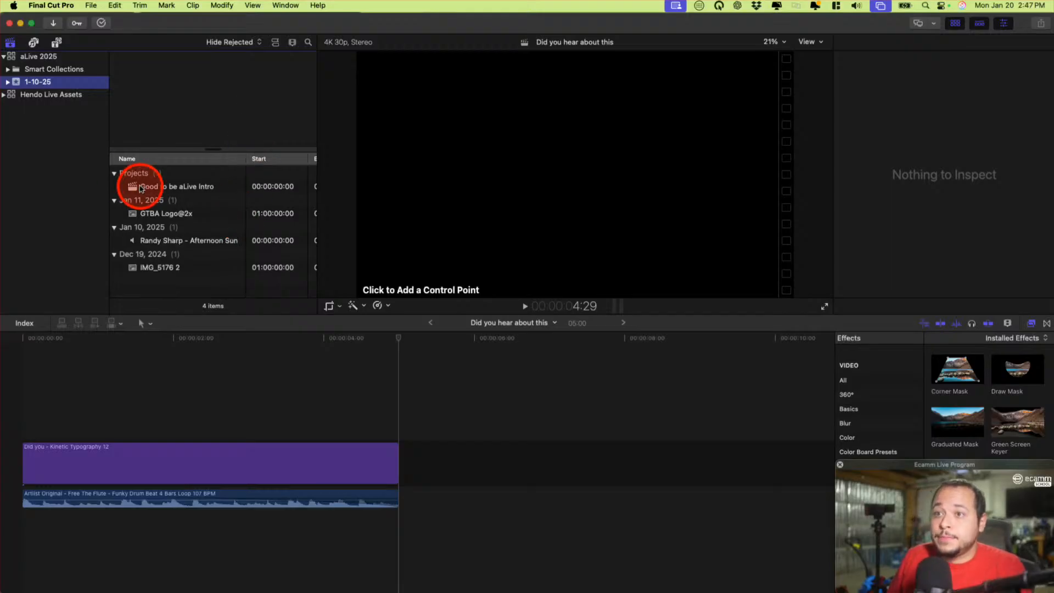
# Start a new project in the 1-10-25 event, named with the presenter's first name followed by "Lower 3rd"
pyautogui.rightClick(39, 129)
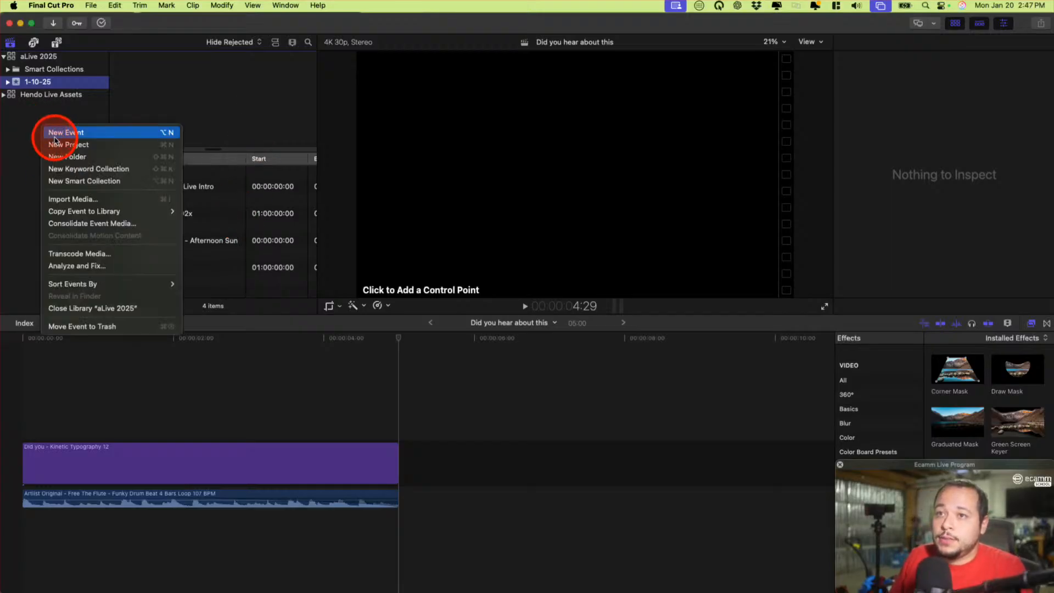
pyautogui.click(61, 144)
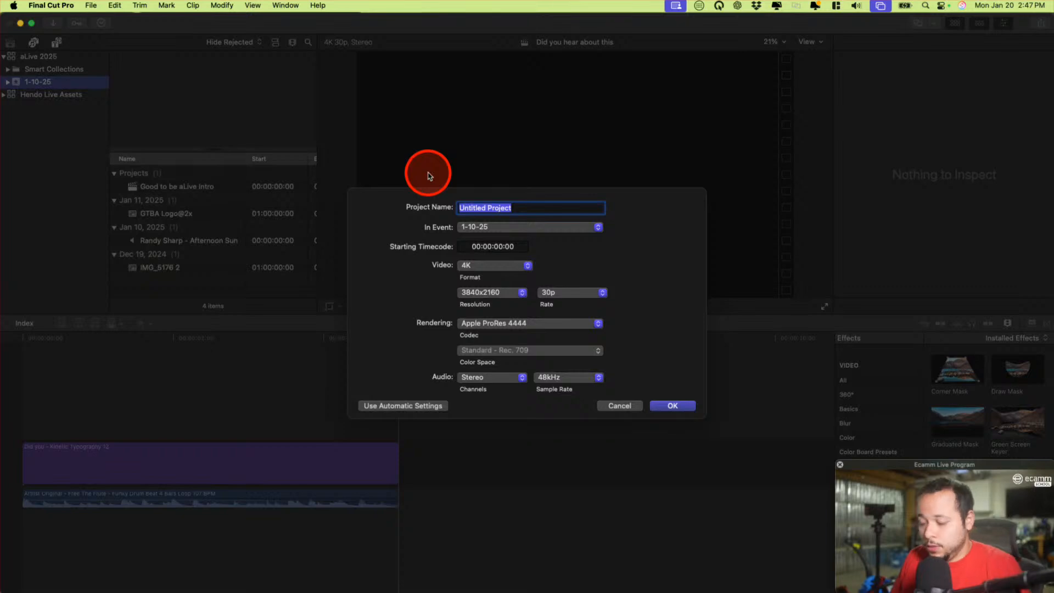
pyautogui.write('Lower ')
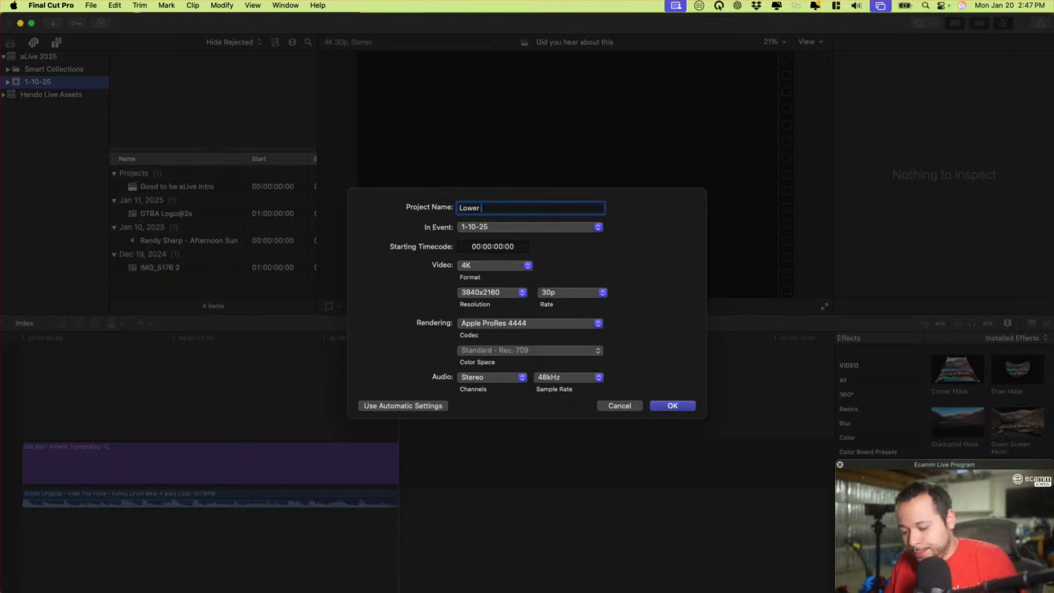
pyautogui.write('3r')
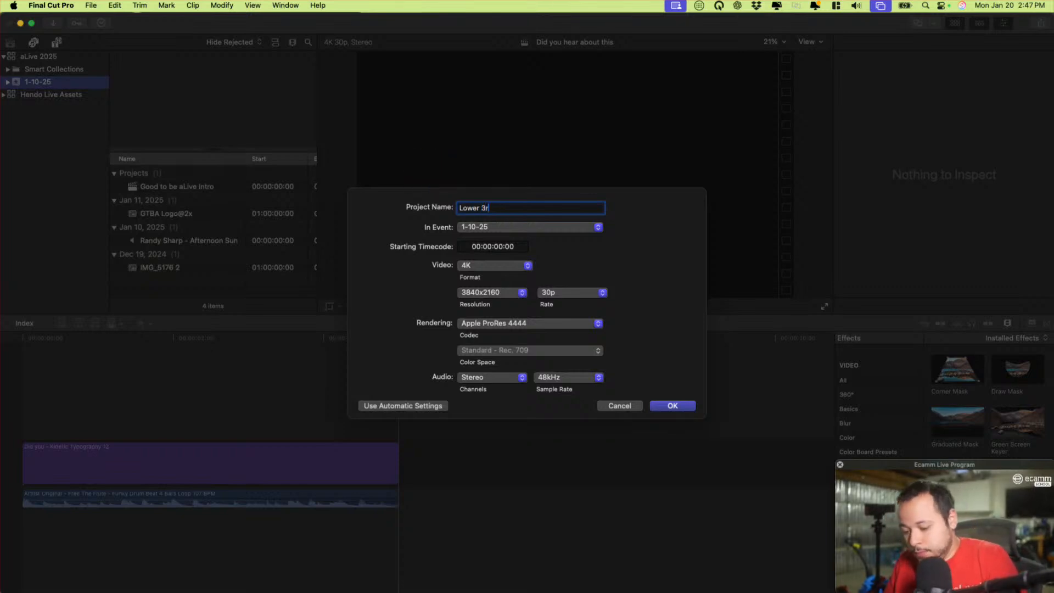
pyautogui.write('d')
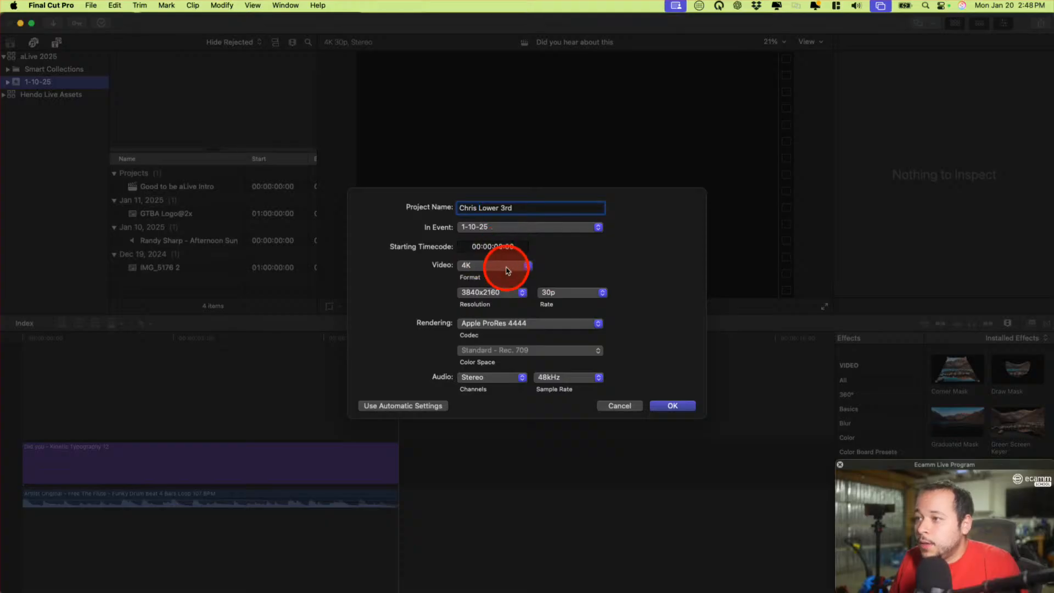
# Create the project in 4K at 3840x2160 and 30p, rendering in Apple ProRes 4444
pyautogui.click(522, 297)
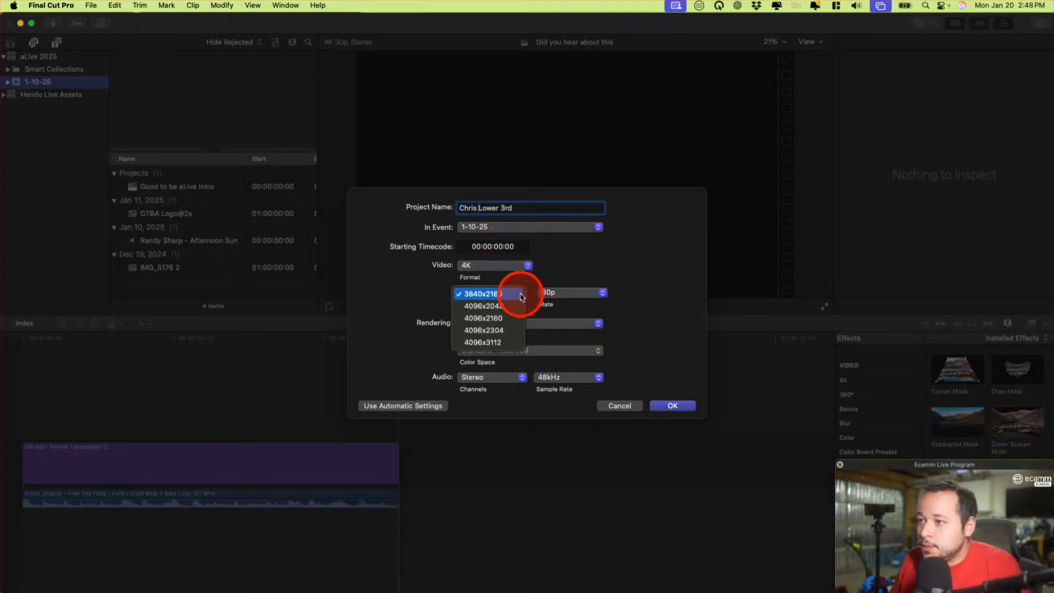
pyautogui.click(499, 299)
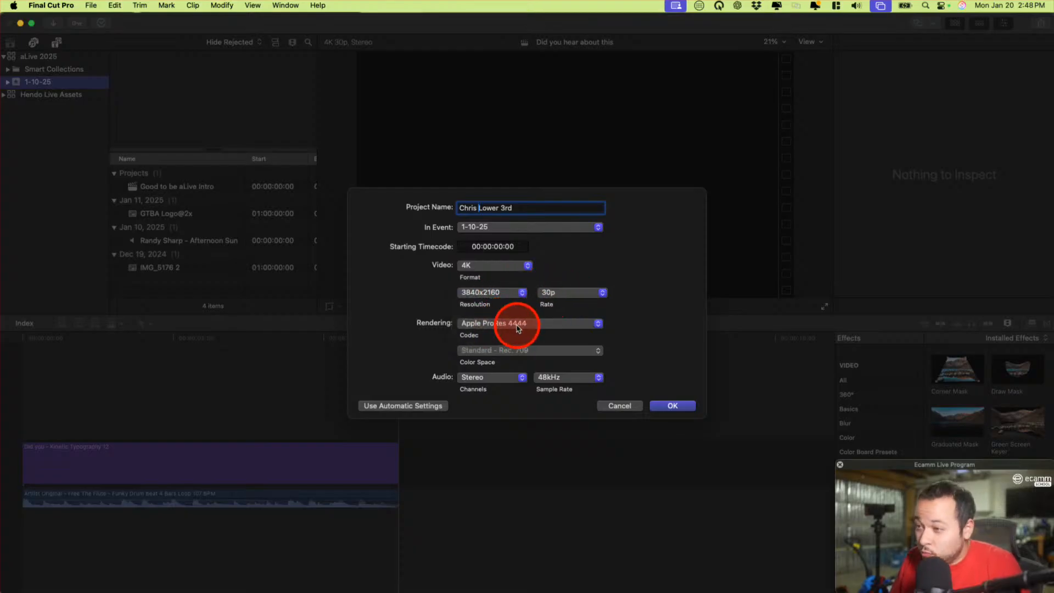
pyautogui.hotkey('ctrl', 'alt', 'm')
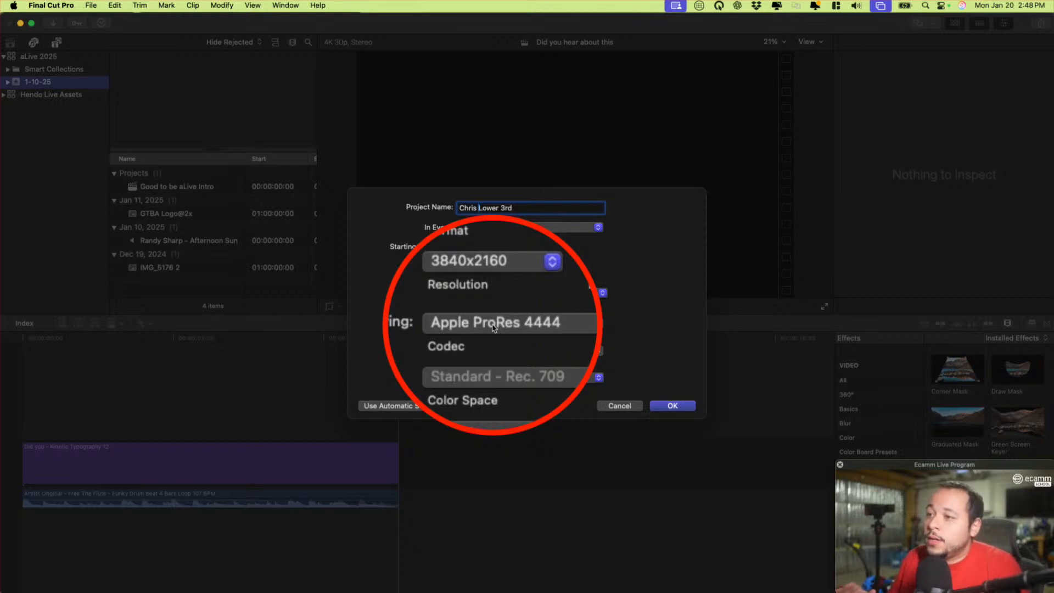
pyautogui.hotkey('ctrl', 'alt', 'm')
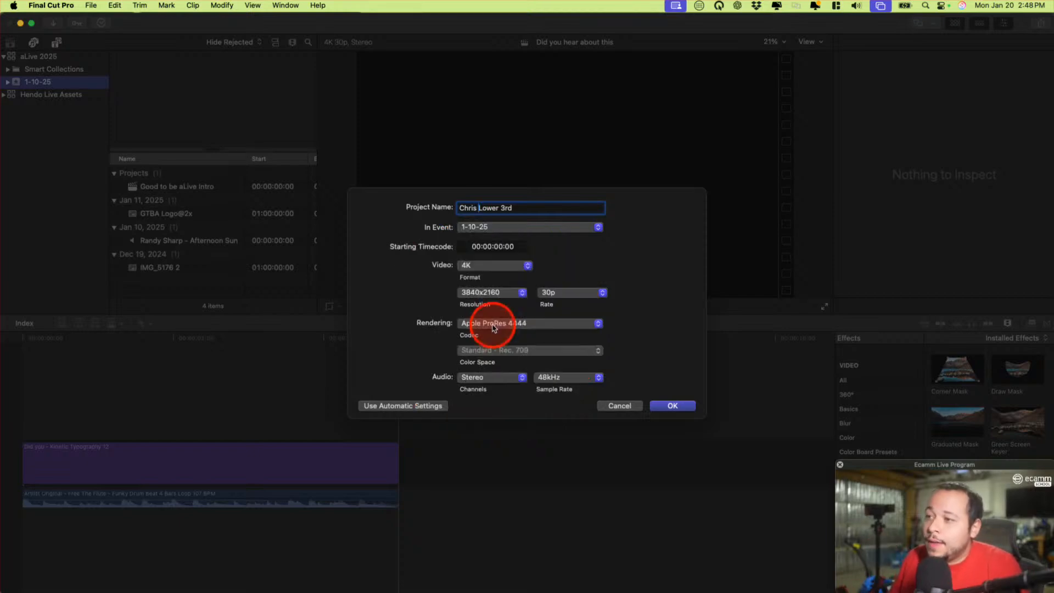
pyautogui.click(598, 324)
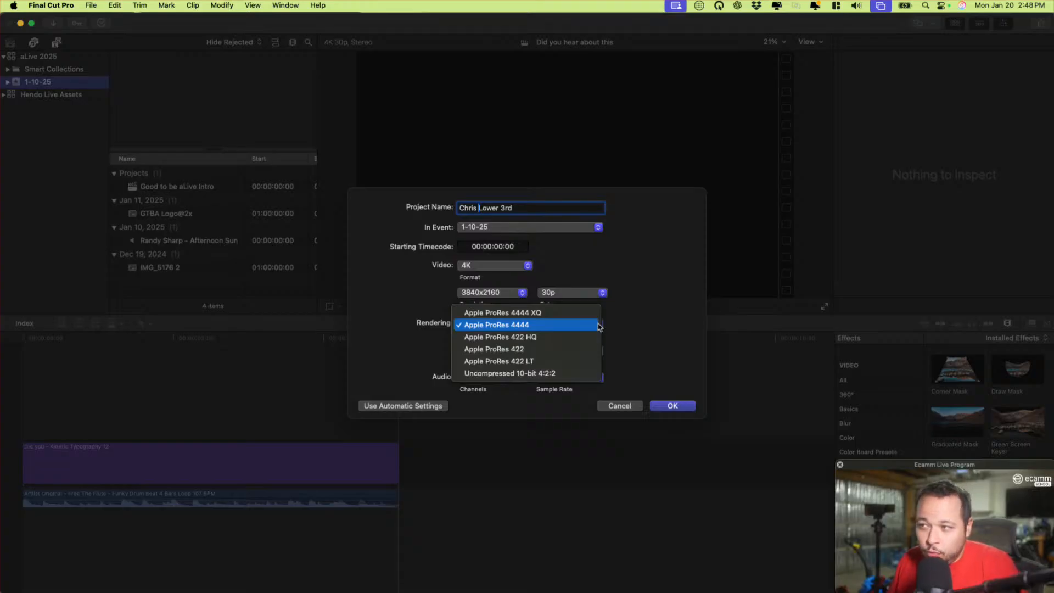
pyautogui.moveTo(567, 311); pyautogui.dragTo(560, 329)
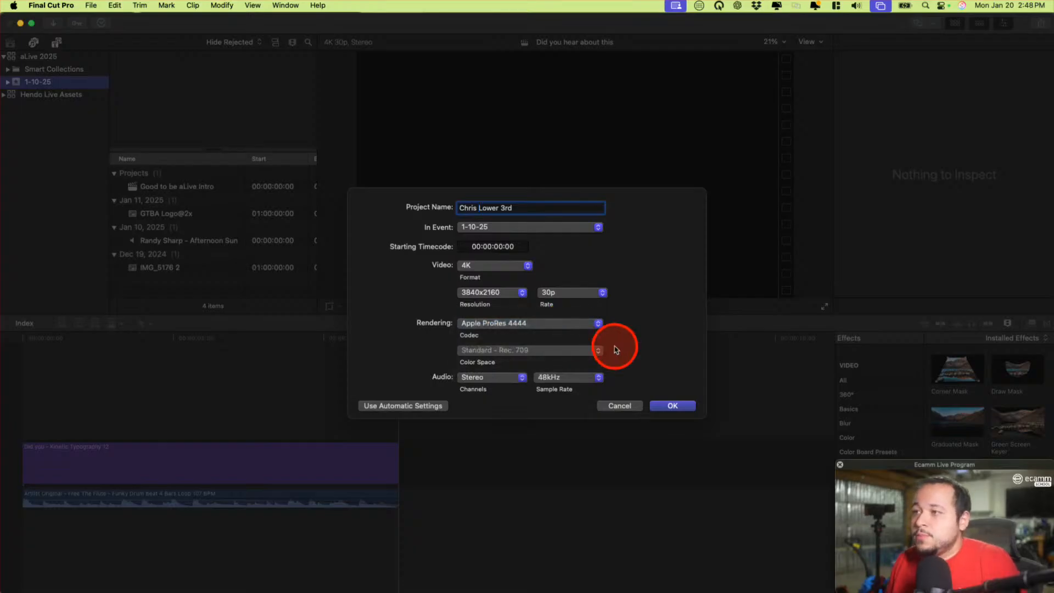
pyautogui.click(674, 406)
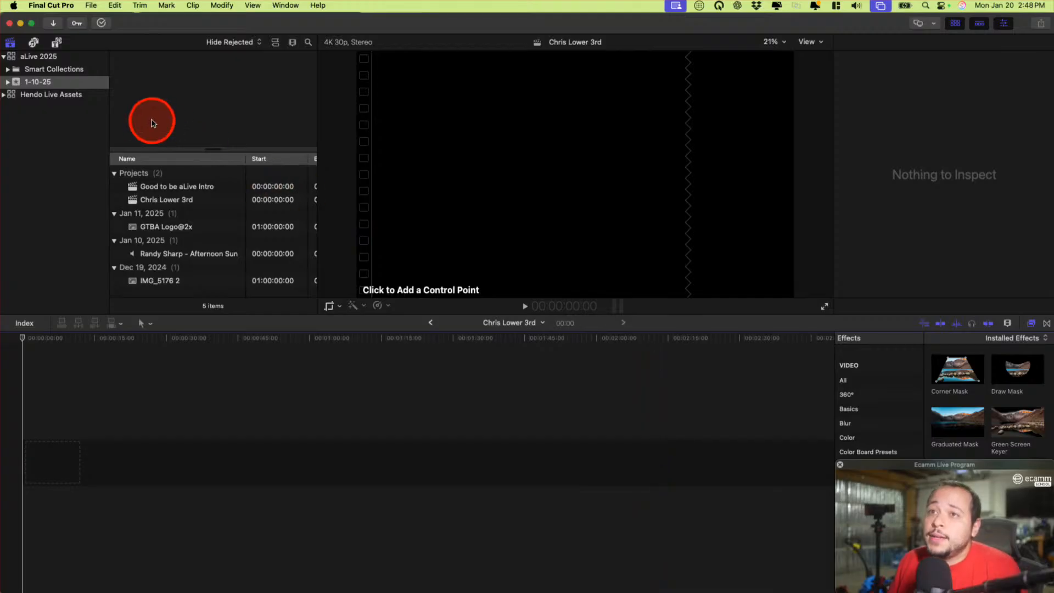
# Preview the Kinetic Typography 01 and 02 titles and look through the list of installed title categories
pyautogui.click(59, 44)
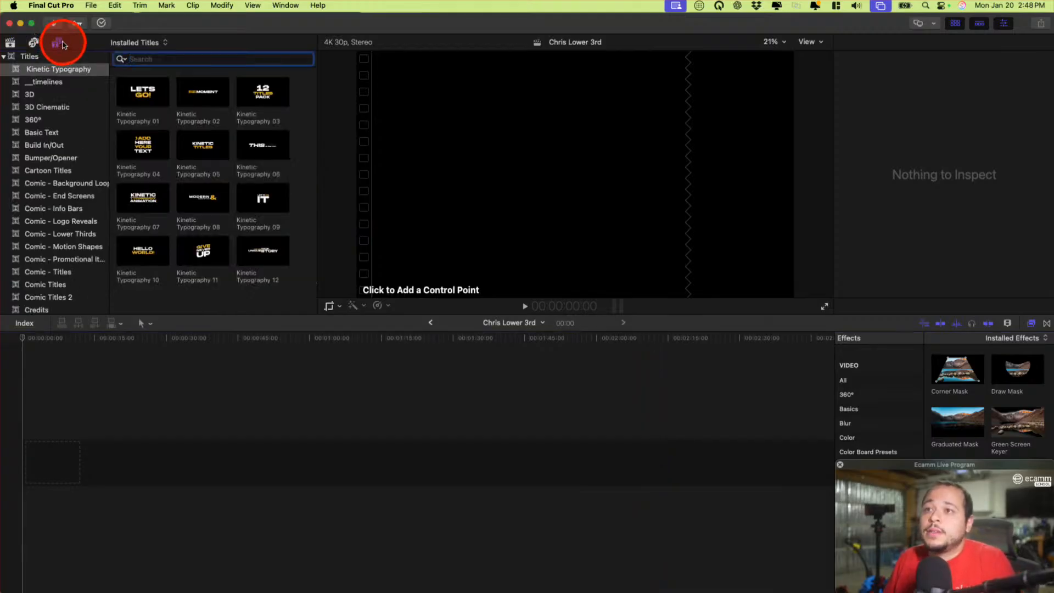
pyautogui.click(140, 92)
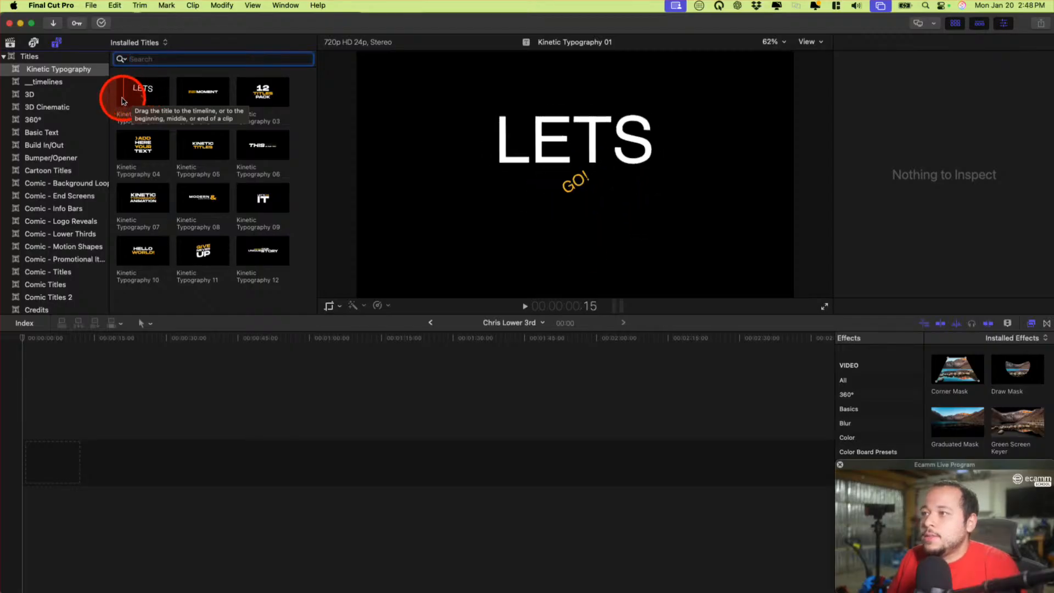
pyautogui.click(190, 93)
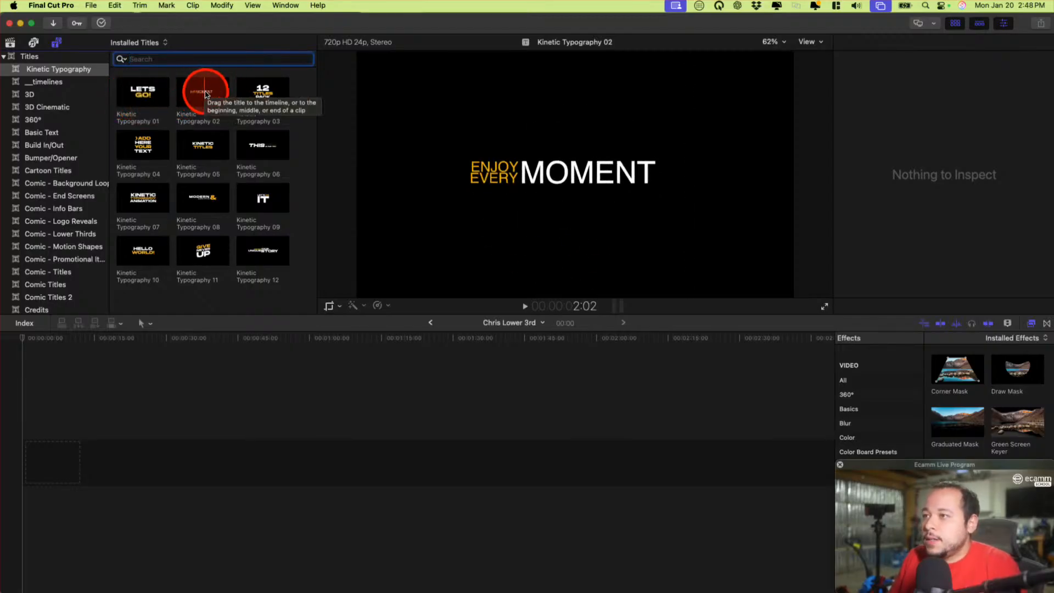
pyautogui.scroll(-5, 44, 127)
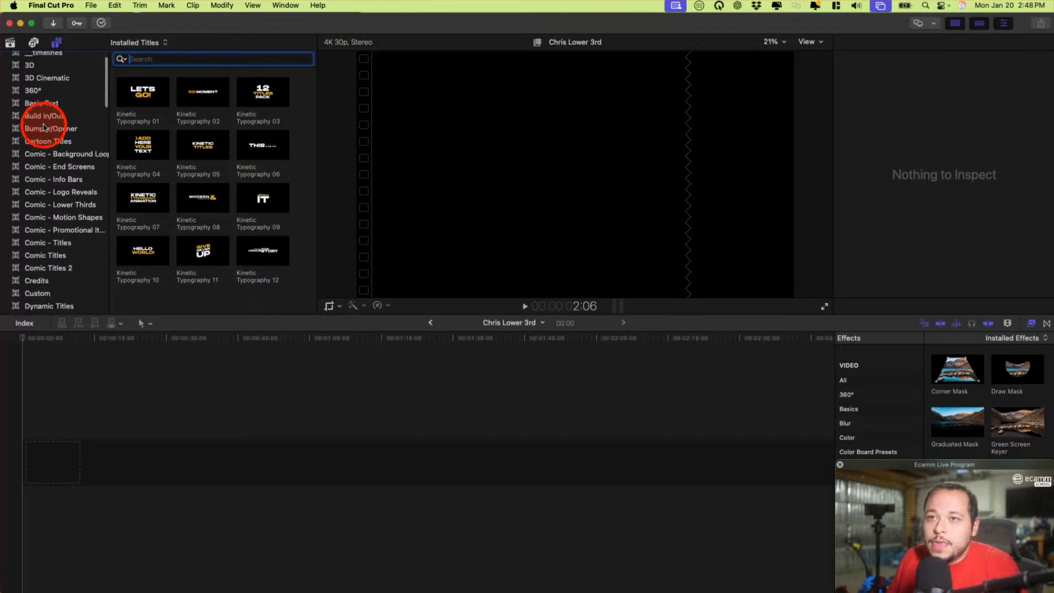
pyautogui.scroll(-5, 44, 128)
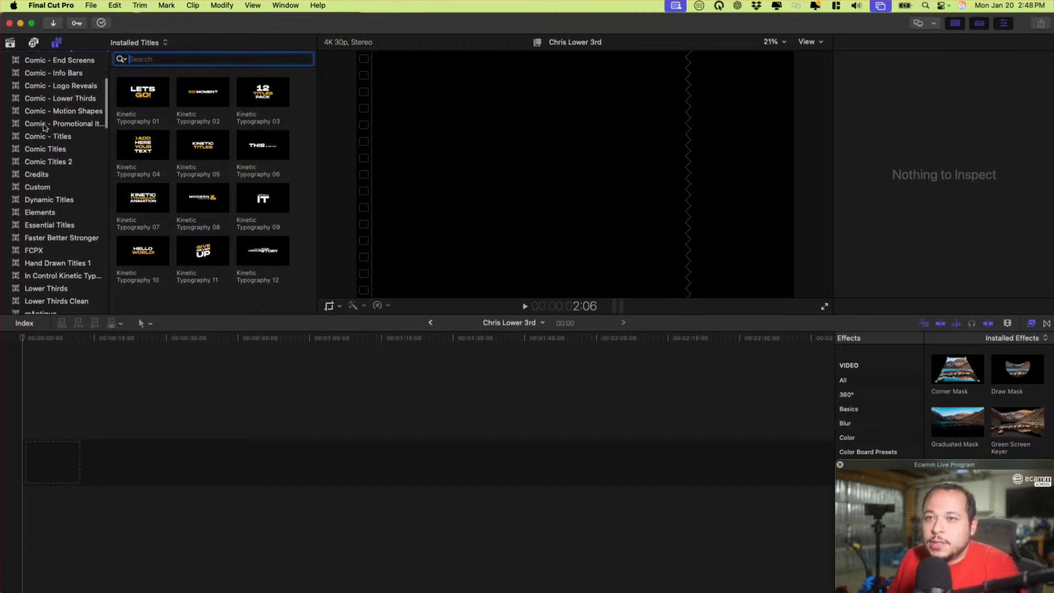
pyautogui.scroll(10, 44, 128)
# Browse the comic background loops, mCallouts Simple 2 and mCamRig categories, and look through the remaining titles and generators
pyautogui.moveTo(44, 124); pyautogui.dragTo(42, 135)
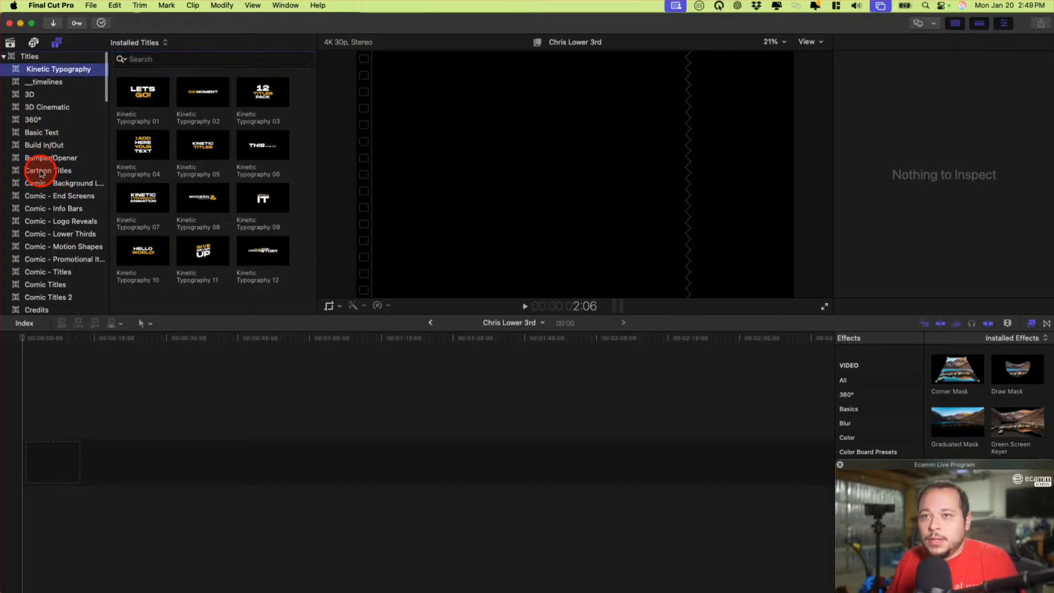
pyautogui.click(44, 171)
pyautogui.click(44, 185)
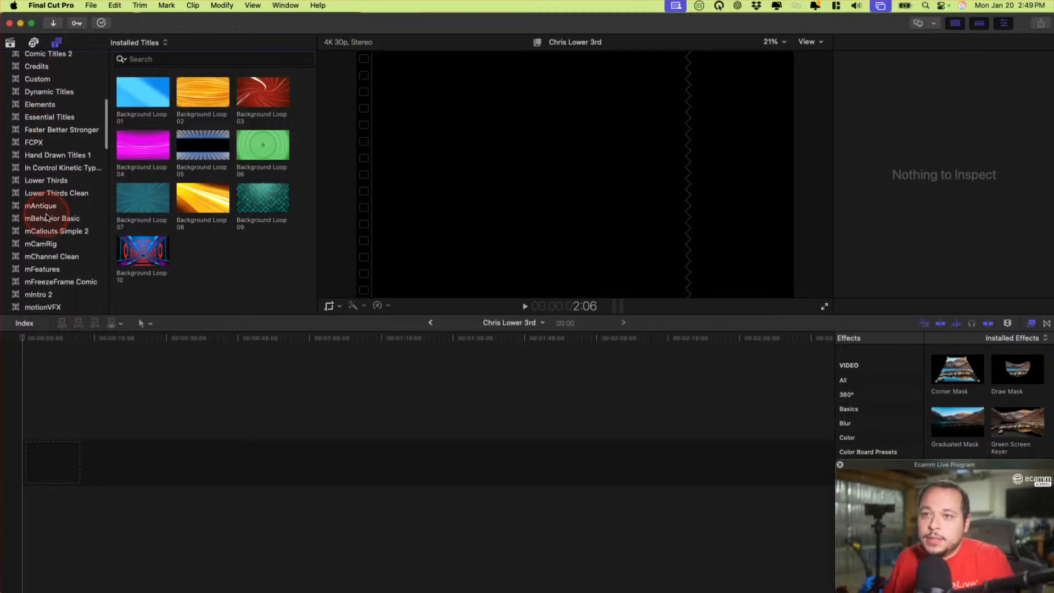
pyautogui.click(43, 219)
pyautogui.click(39, 231)
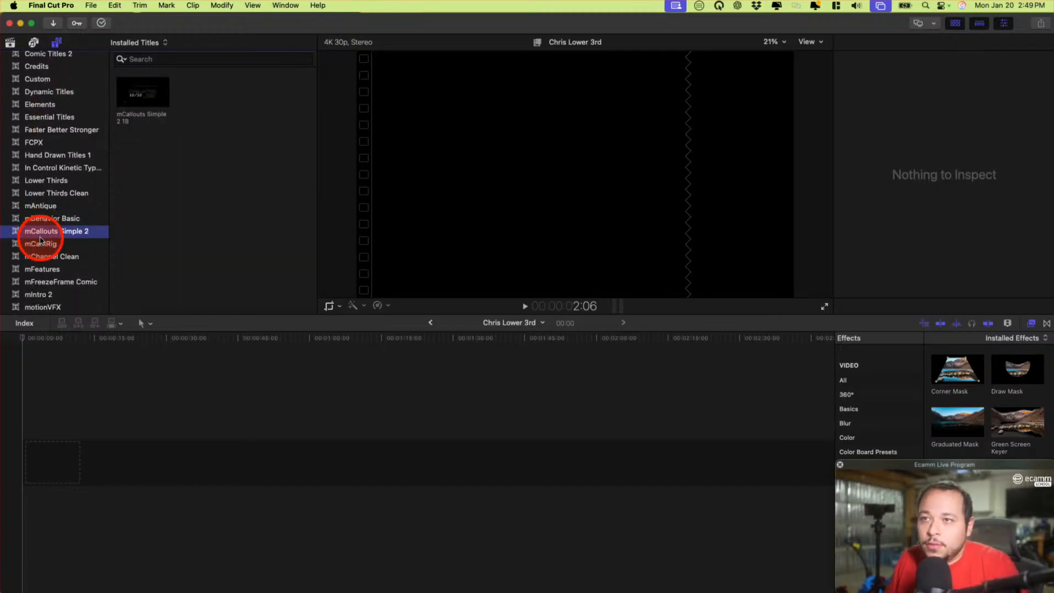
pyautogui.click(41, 248)
pyautogui.scroll(-3, 43, 250)
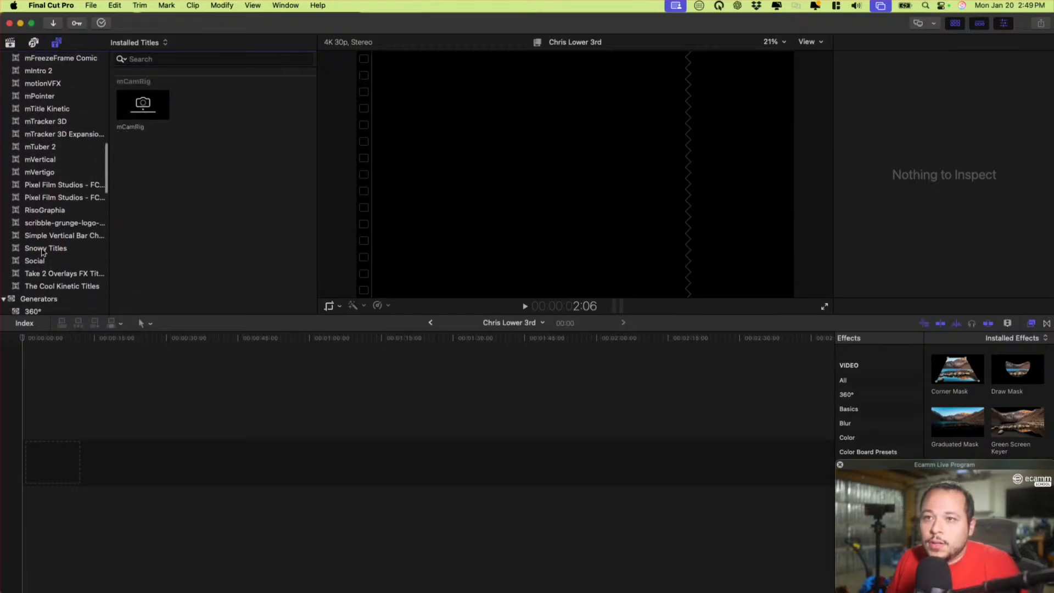
pyautogui.scroll(-15, 42, 252)
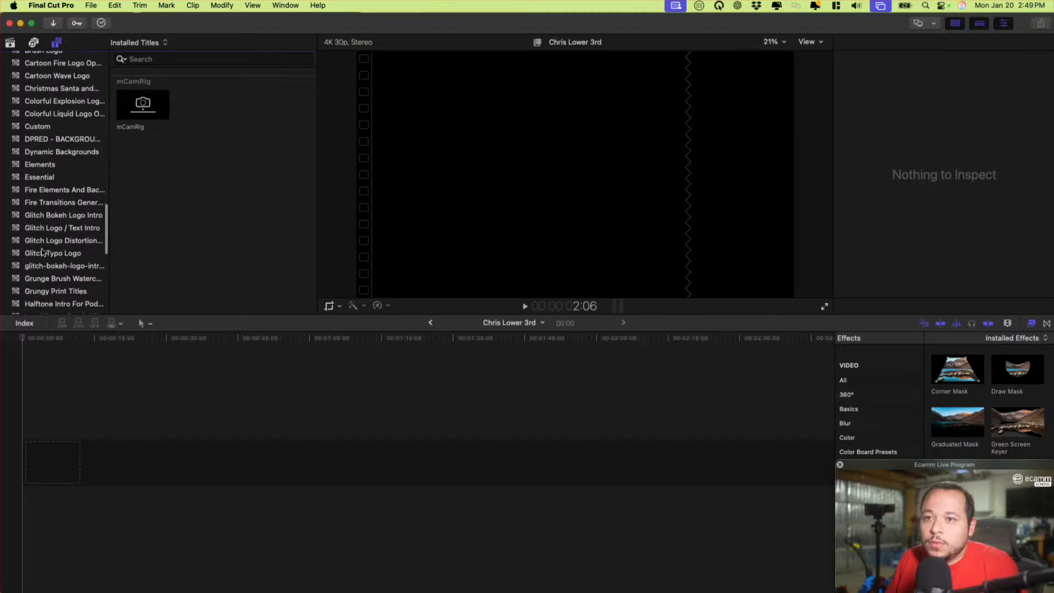
pyautogui.scroll(10, 7, 241)
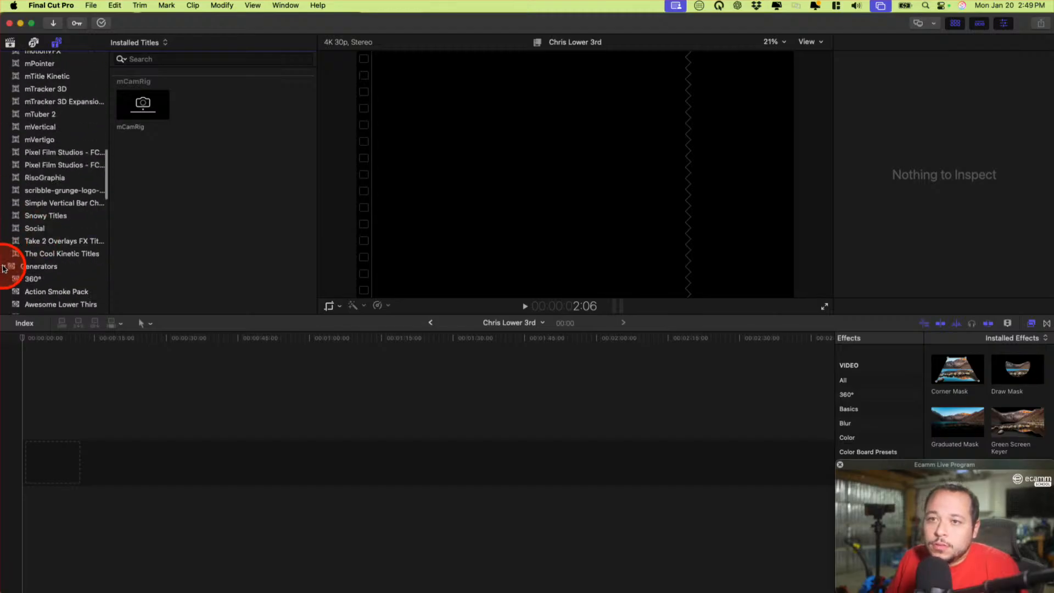
pyautogui.scroll(8, 35, 200)
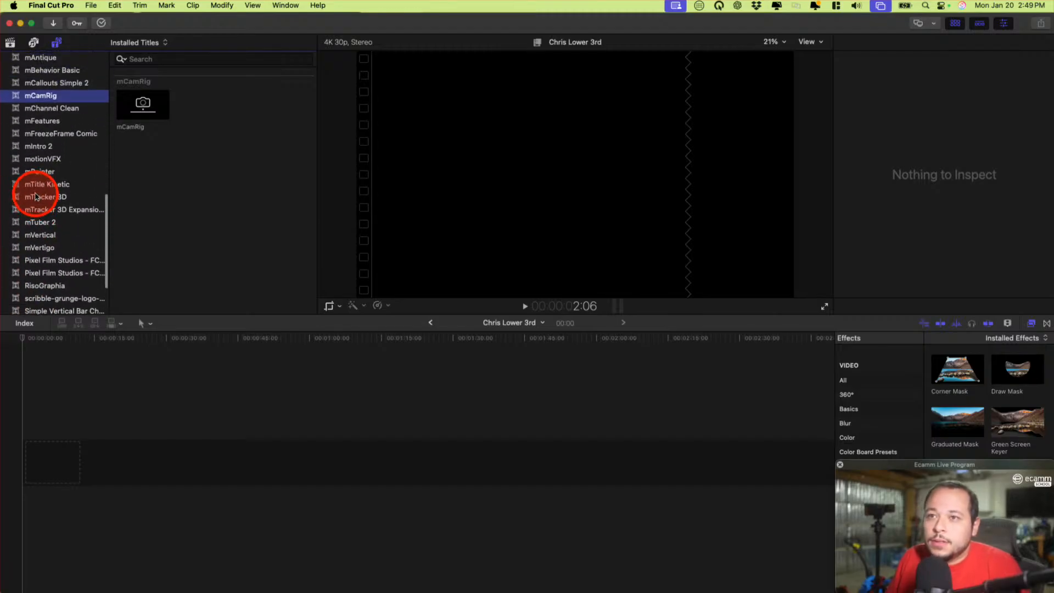
pyautogui.scroll(6, 35, 199)
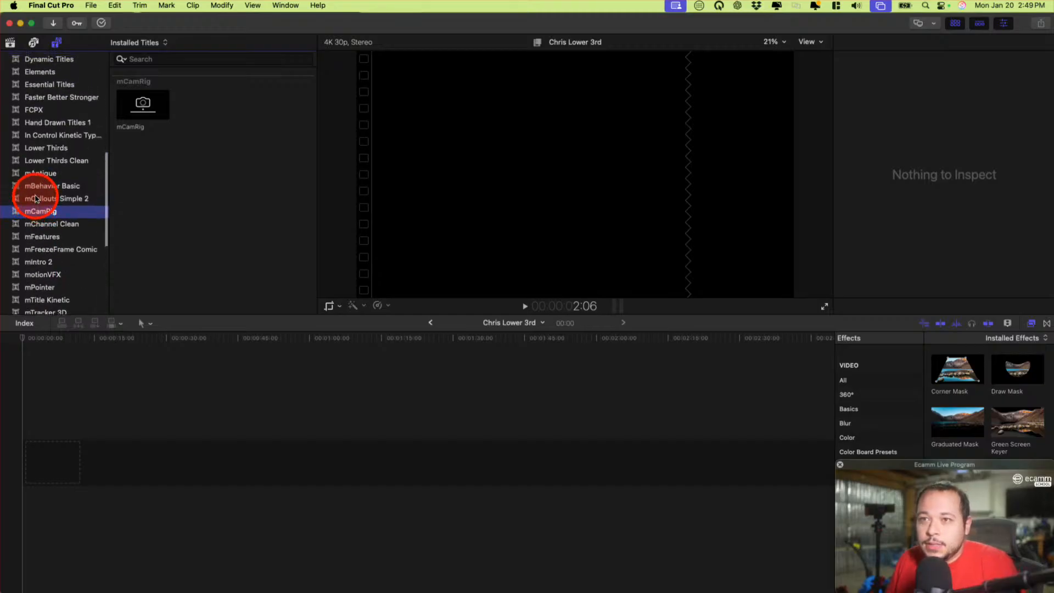
# Look at the Lower Thirds category and preview titles 02 and 03 in Hand Drawn Titles 1
pyautogui.click(36, 187)
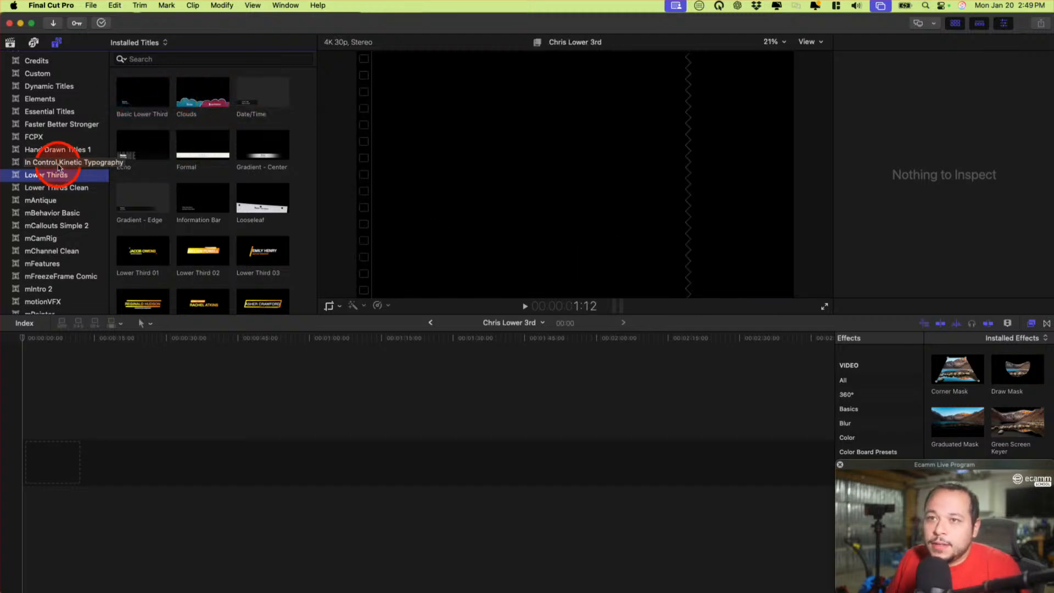
pyautogui.click(55, 155)
pyautogui.click(195, 93)
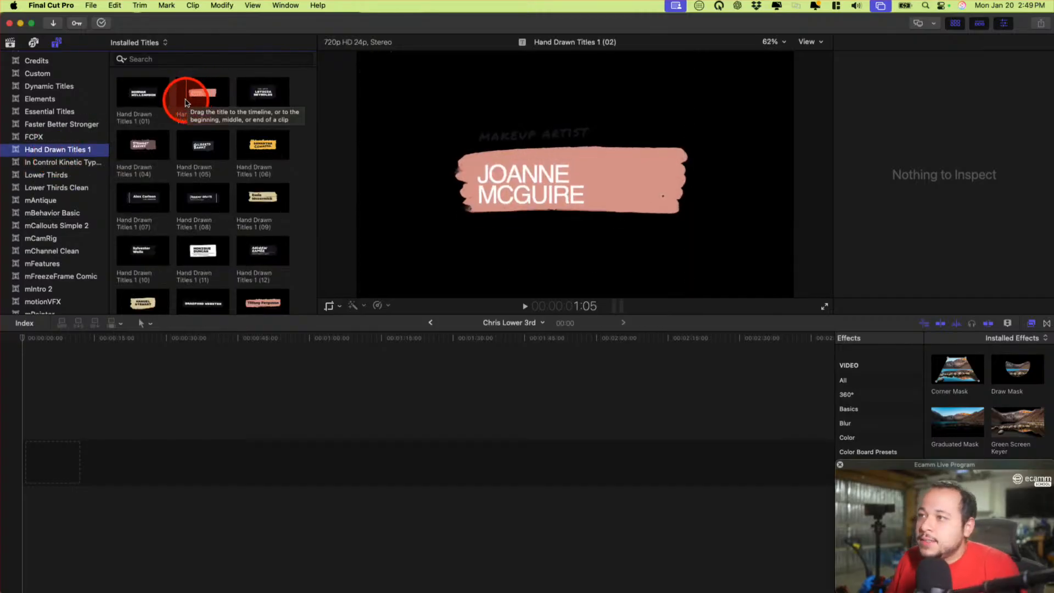
pyautogui.click(255, 91)
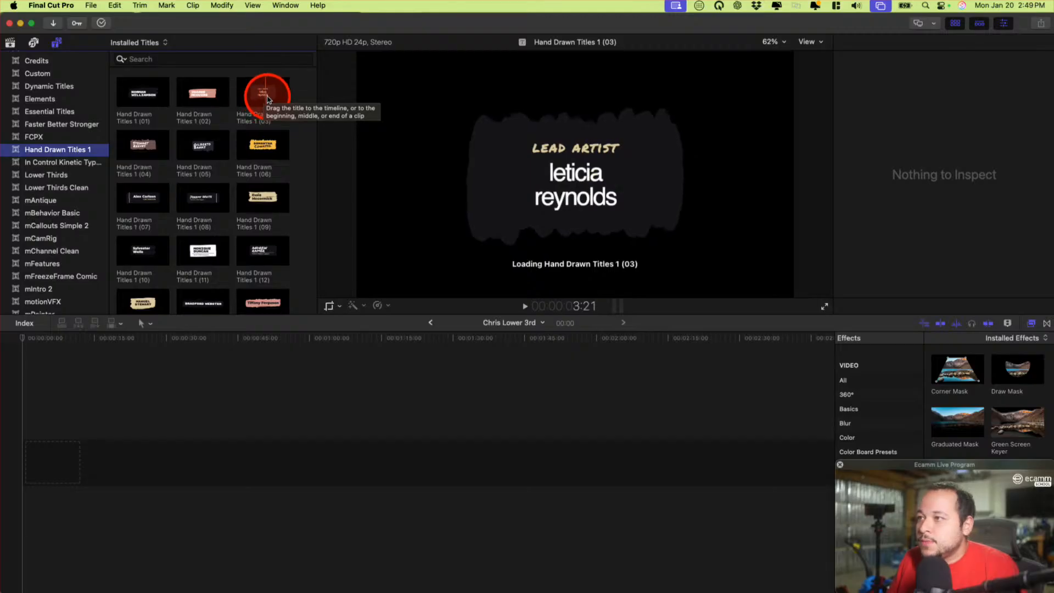
# Preview the Hand Drawn Titles 1 (06) title, add it to the start of the timeline and select the clip
pyautogui.click(254, 147)
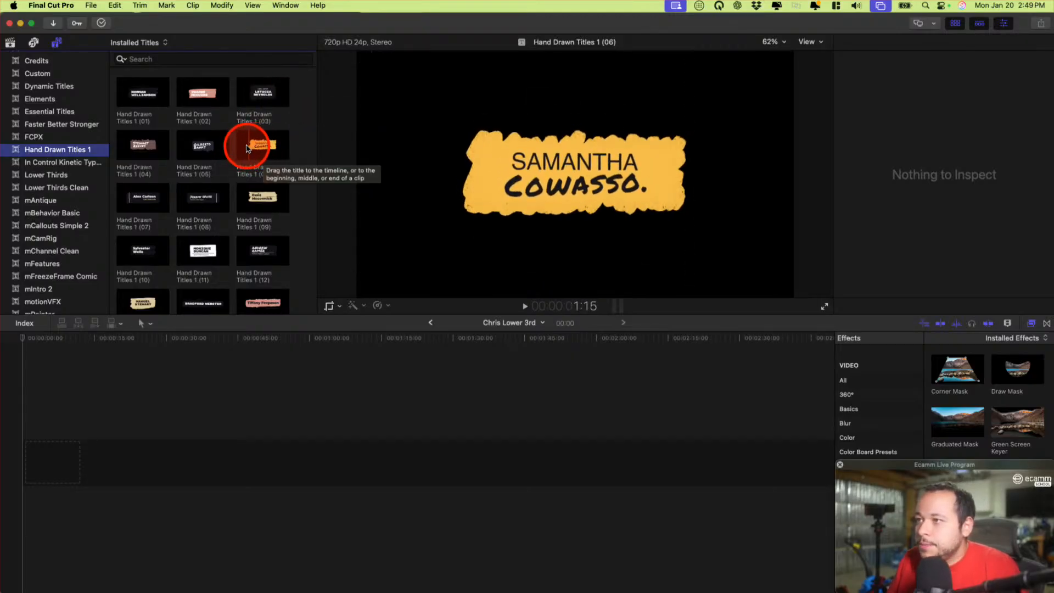
pyautogui.click(254, 147)
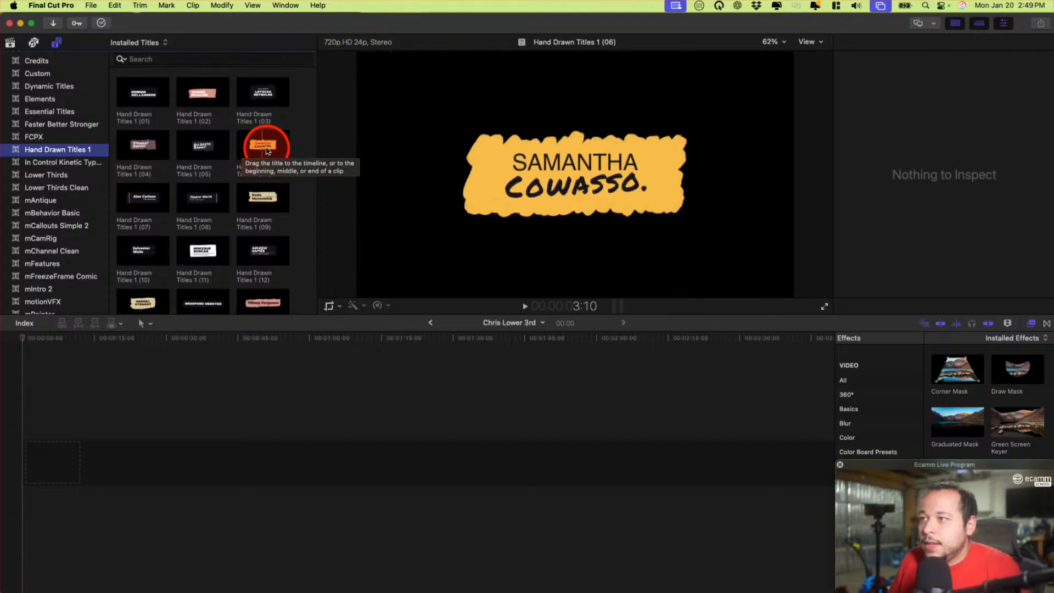
pyautogui.moveTo(269, 150)
pyautogui.mouseDown()
pyautogui.moveTo(242, 147)
pyautogui.moveTo(260, 145)
pyautogui.moveTo(159, 430)
pyautogui.moveTo(85, 459)
pyautogui.mouseUp()
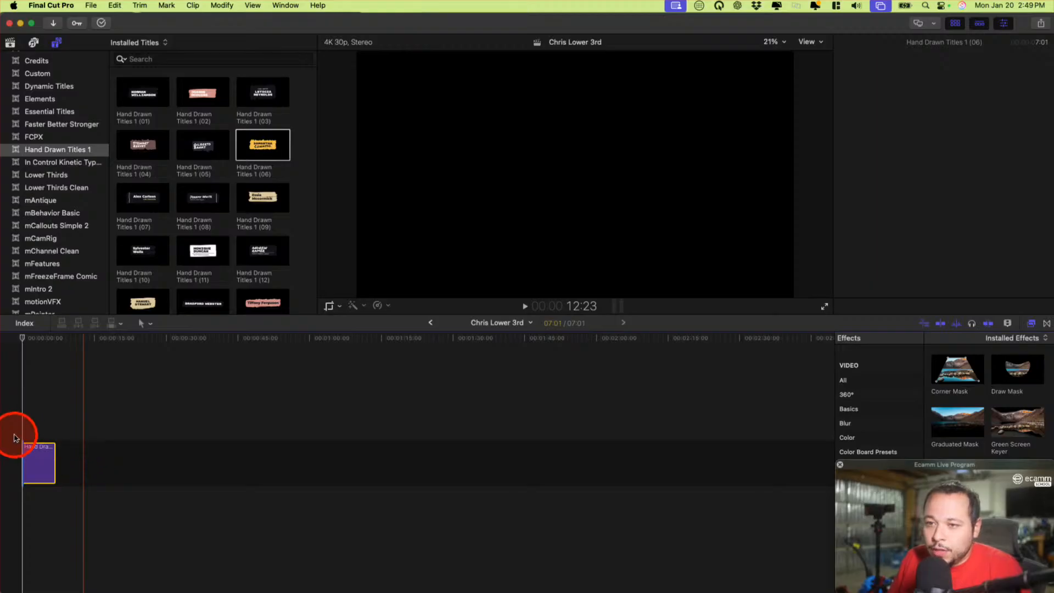
pyautogui.scroll(5, 23, 432)
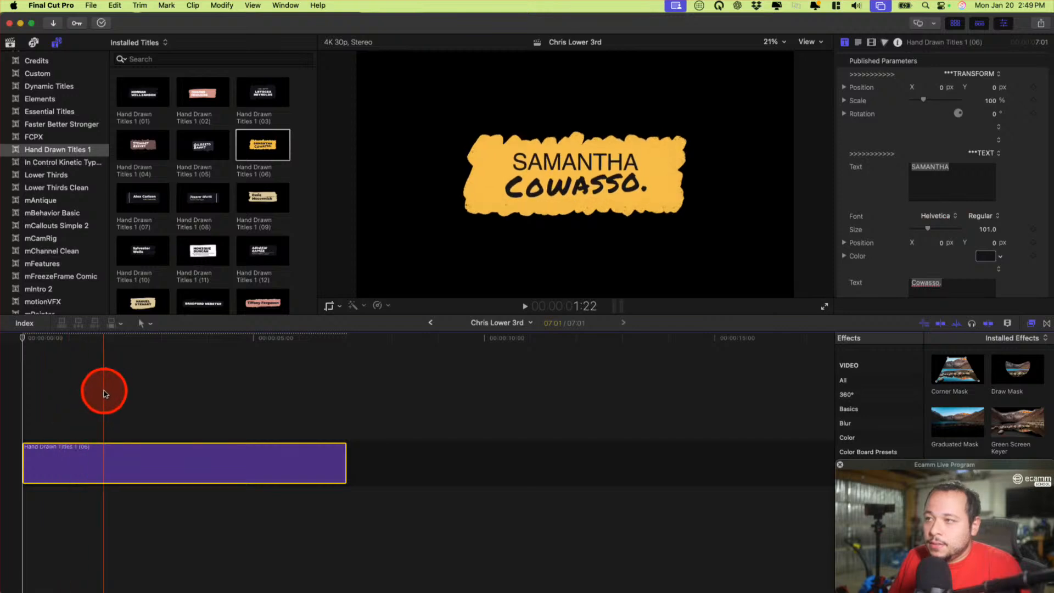
pyautogui.click(93, 404)
pyautogui.click(146, 449)
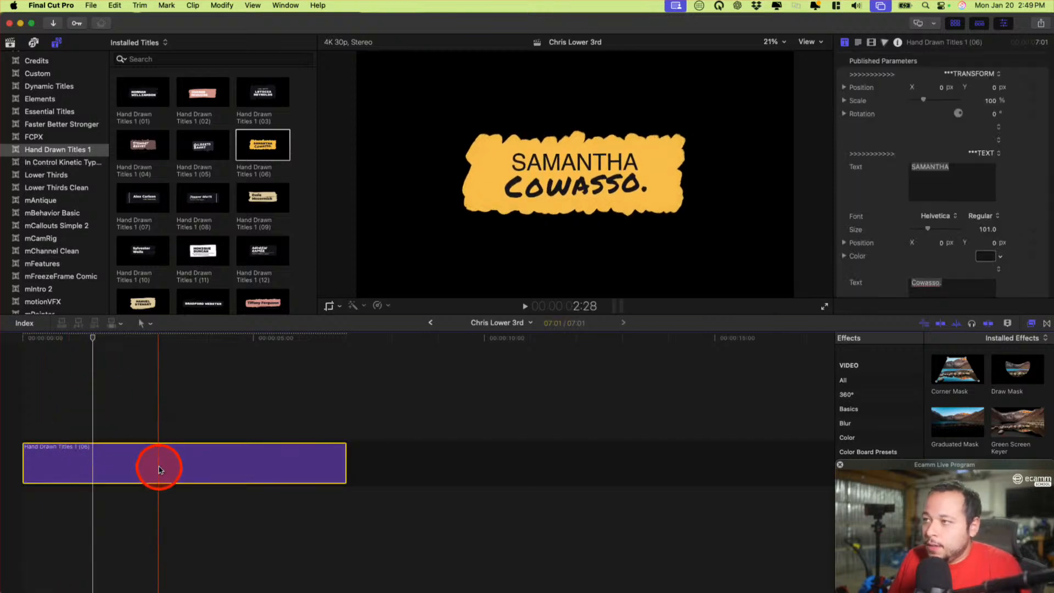
# Replace the first text line of the title with the presenter's first name in capitals
pyautogui.click(933, 168)
pyautogui.doubleClick(916, 175)
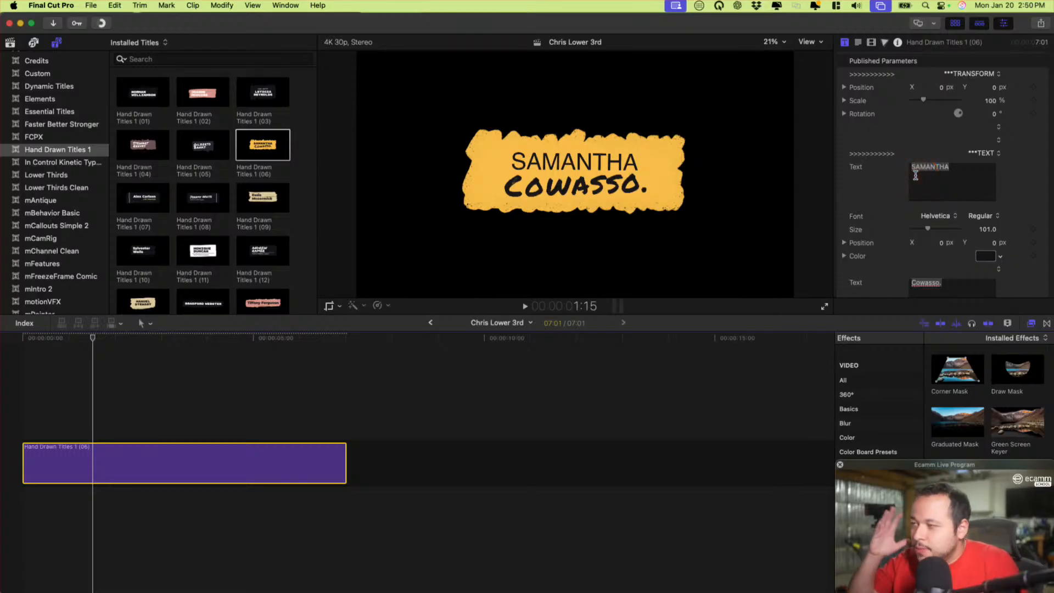
pyautogui.click(940, 173)
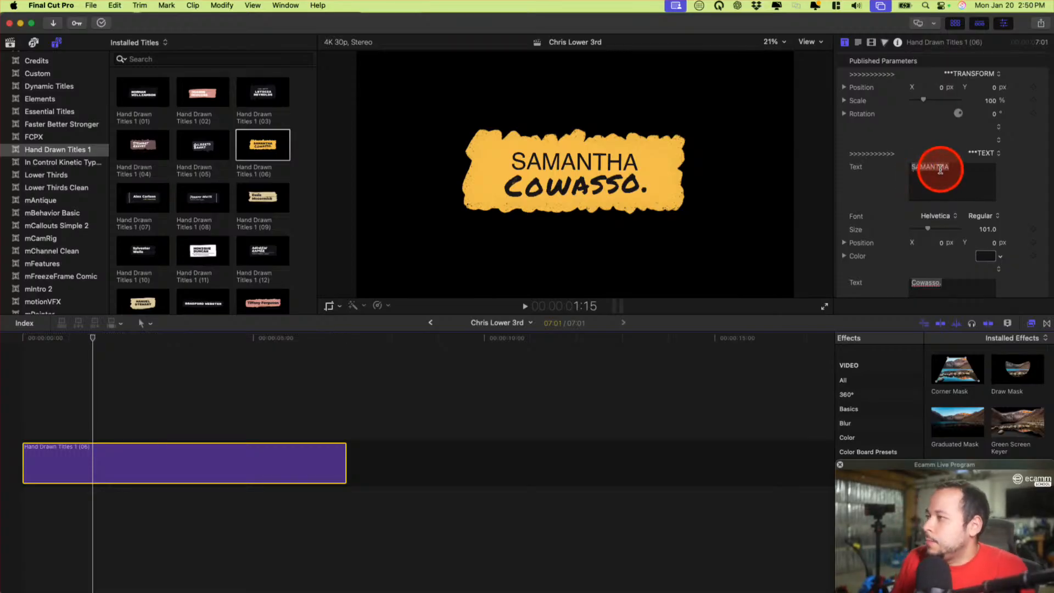
pyautogui.doubleClick(940, 173)
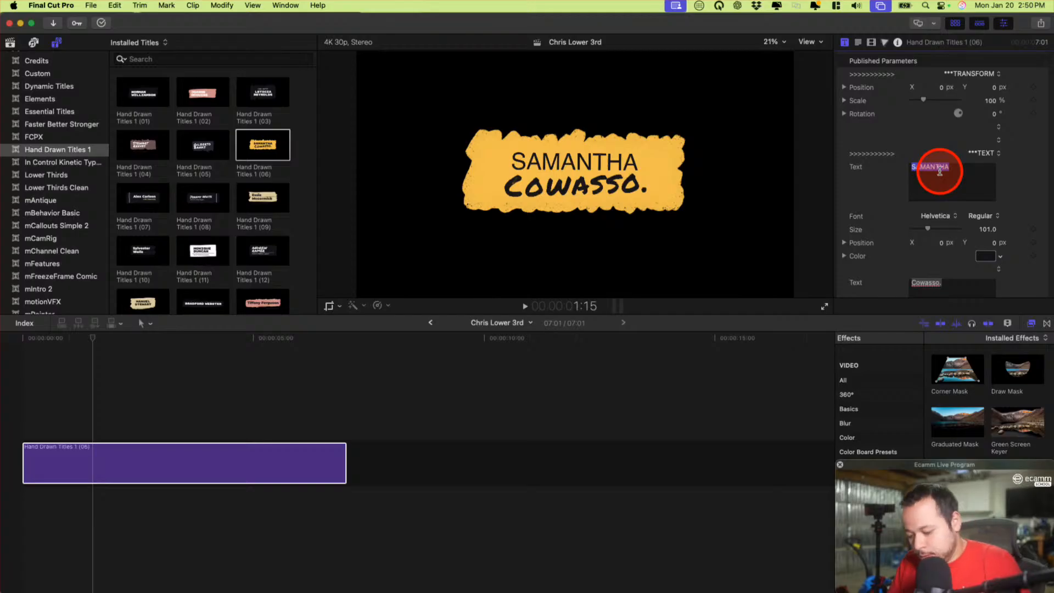
pyautogui.write('CHRIS')
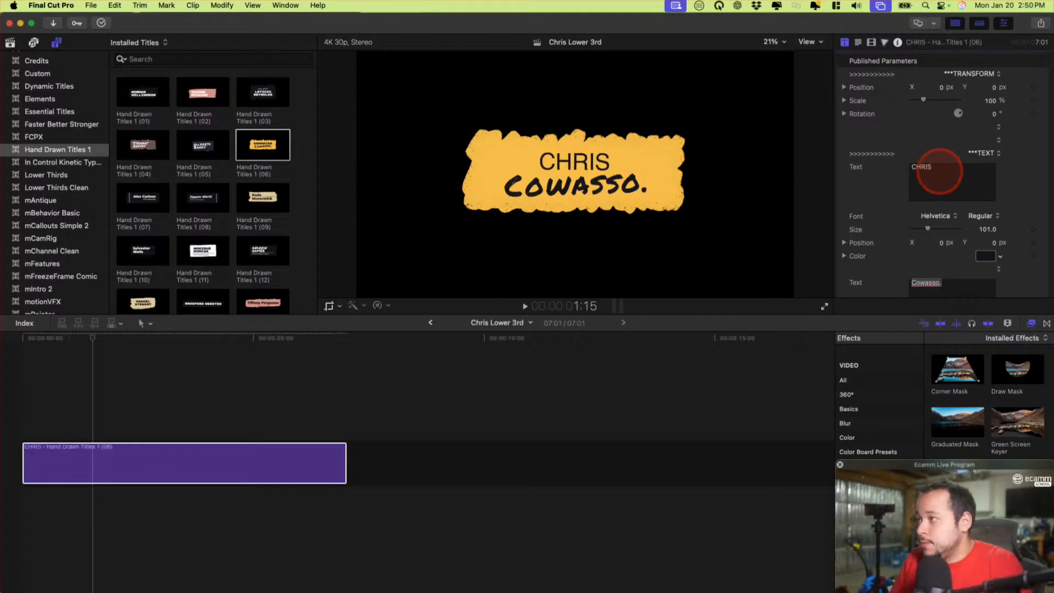
# Set the first-name line's font to Product Sans in Bold
pyautogui.click(936, 218)
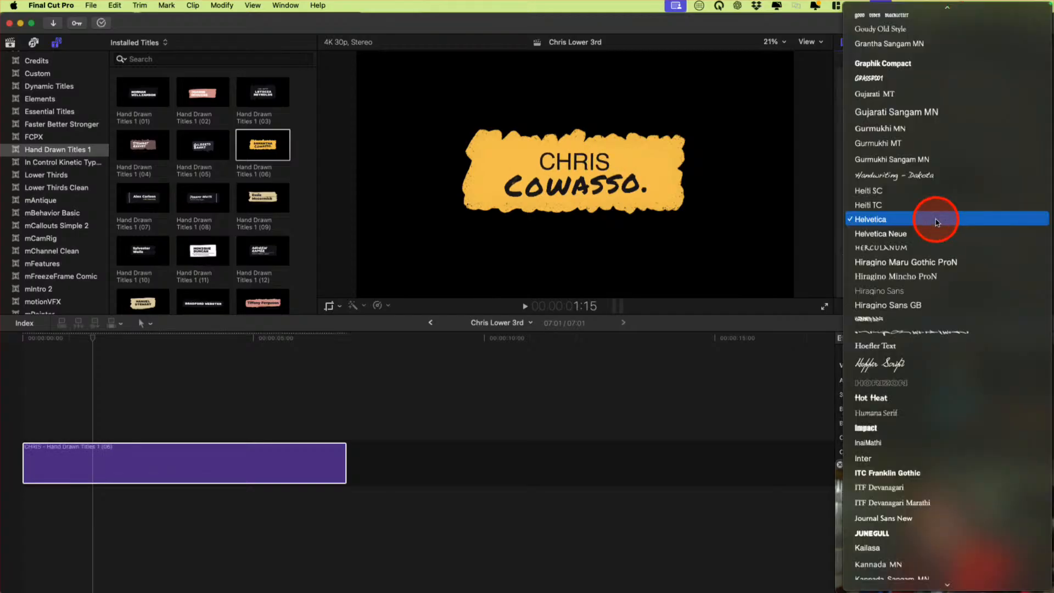
pyautogui.write('pr')
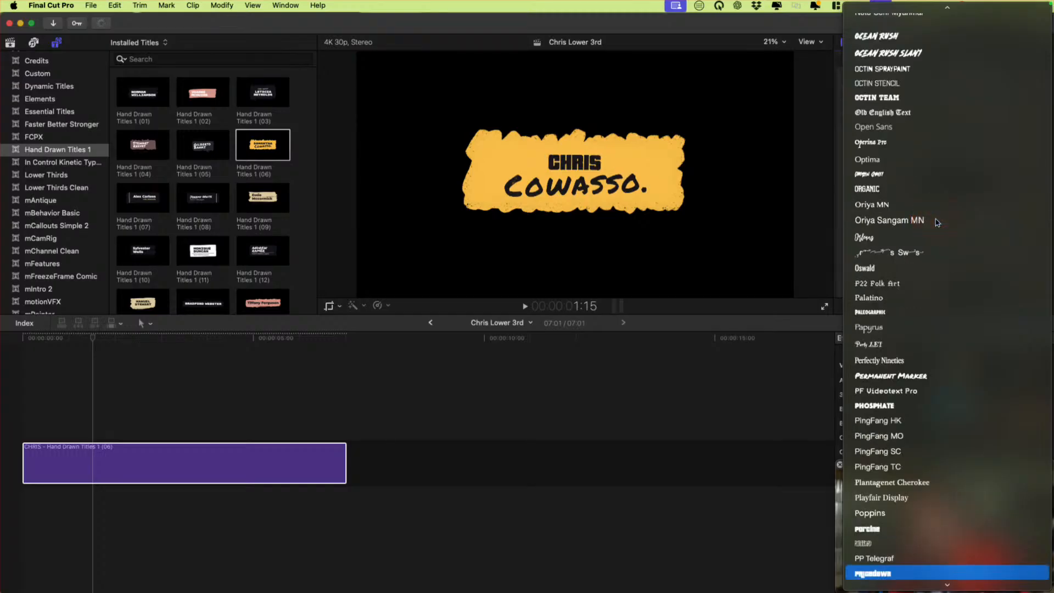
pyautogui.scroll(-5, 922, 330)
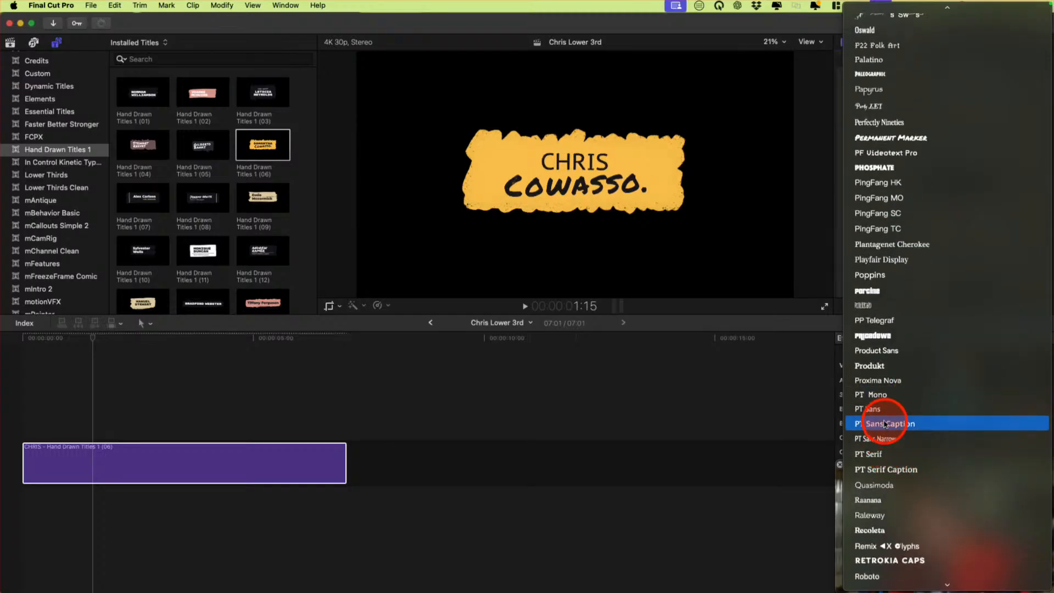
pyautogui.click(885, 350)
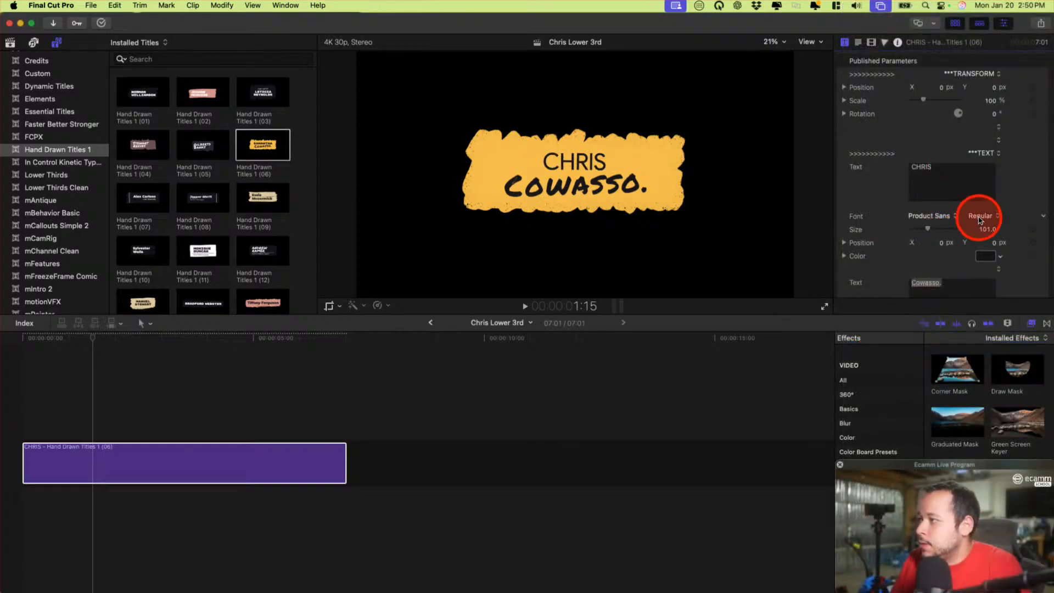
pyautogui.click(979, 218)
pyautogui.click(979, 244)
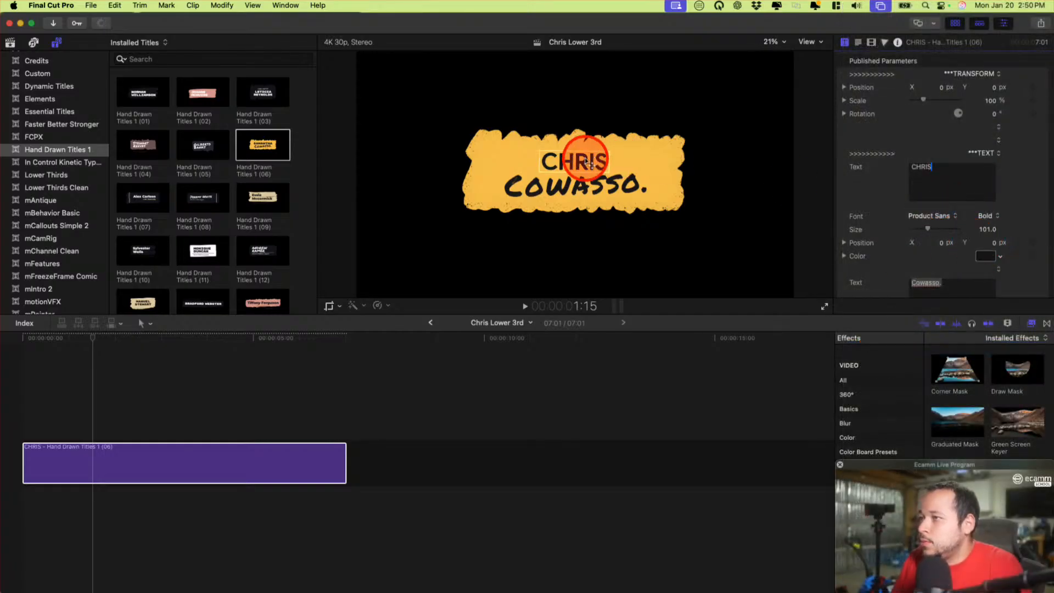
# Replace the second text line of the title with the presenter's last name in capitals
pyautogui.doubleClick(566, 186)
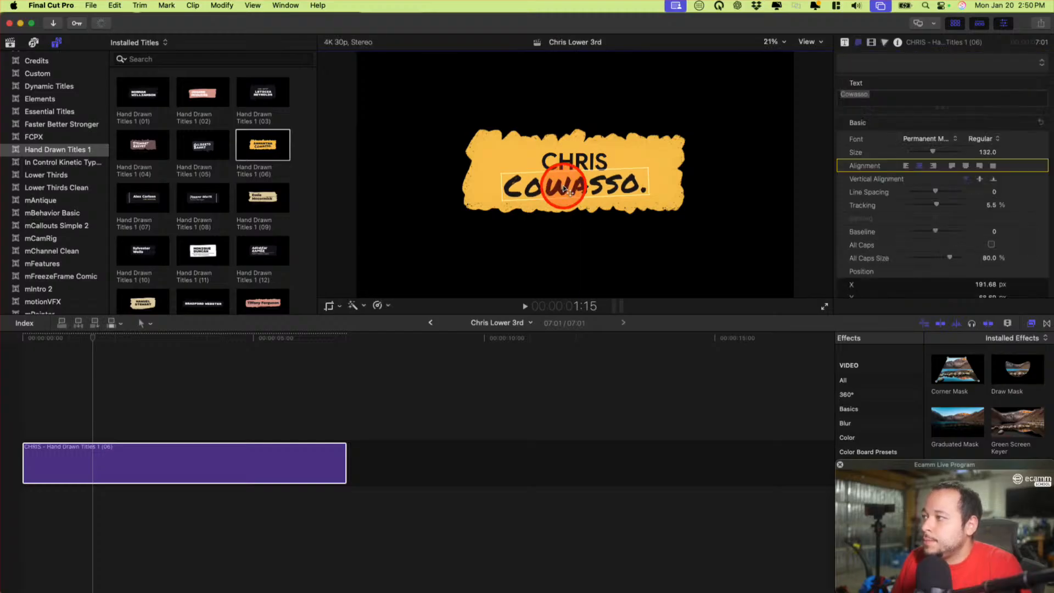
pyautogui.doubleClick(566, 188)
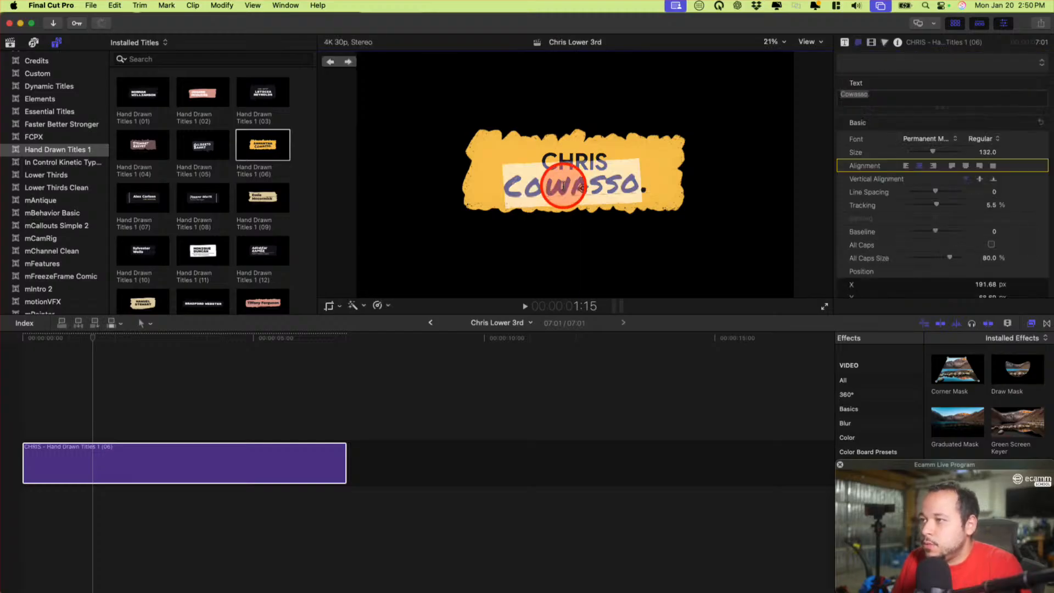
pyautogui.click(883, 7)
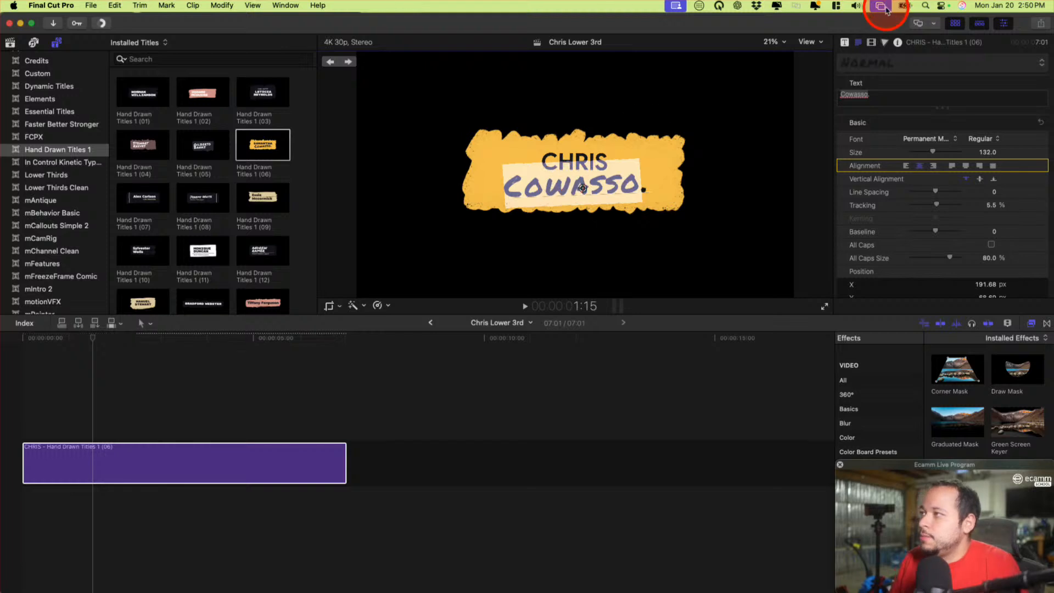
pyautogui.click(846, 43)
pyautogui.scroll(-3, 957, 242)
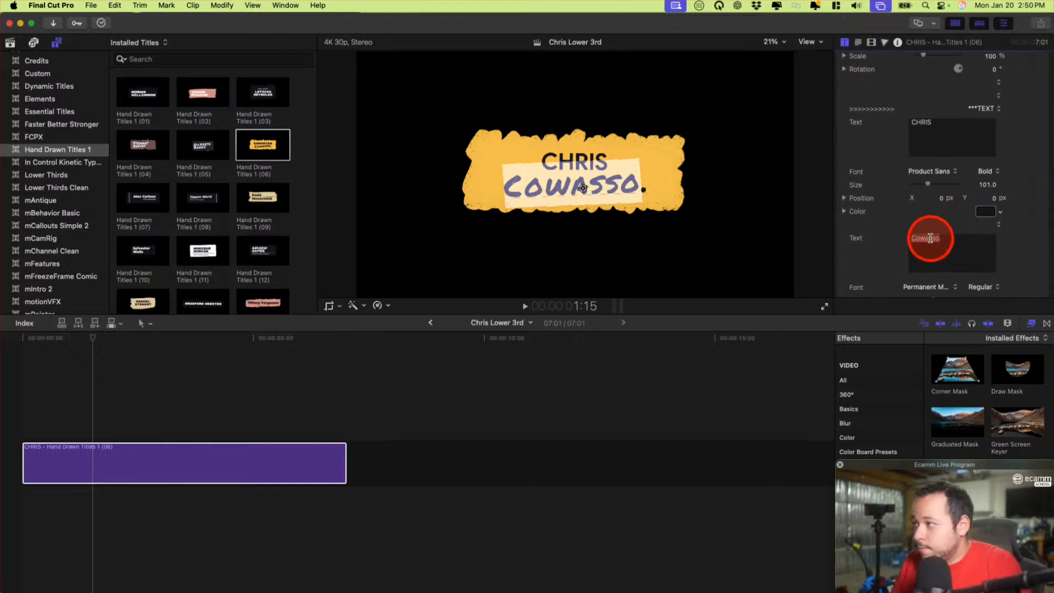
pyautogui.write('Fe')
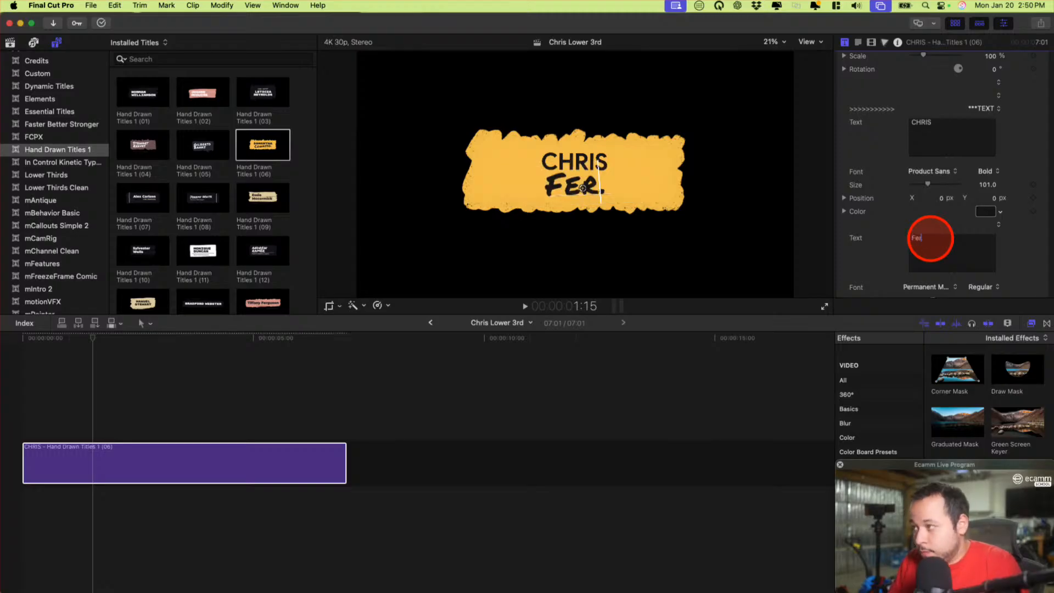
pyautogui.write('r')
pyautogui.press('BackSpace')
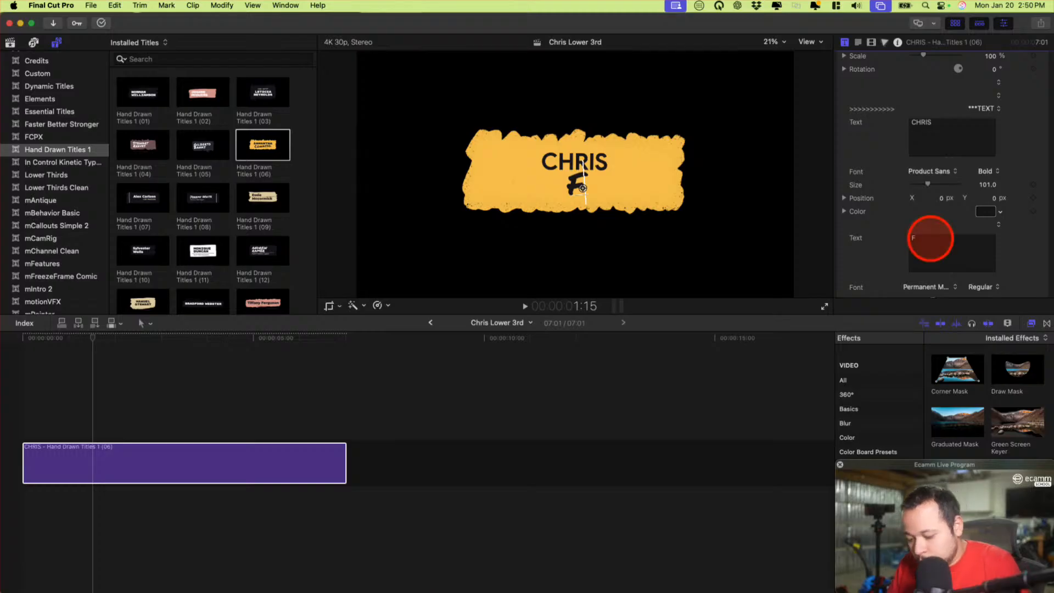
pyautogui.write('rnandez')
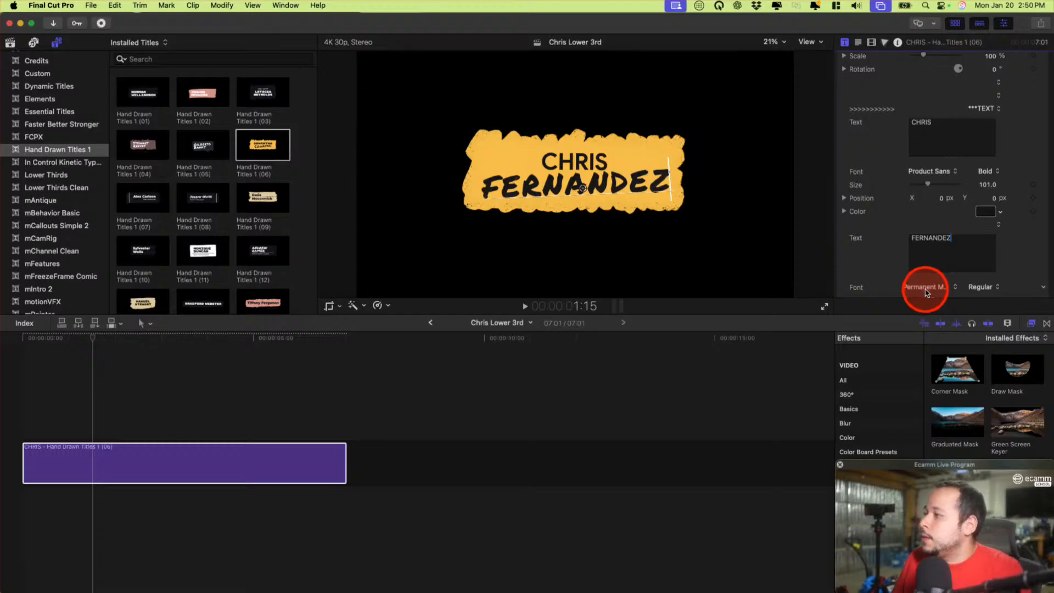
# Set the last-name line's font to Product Sans in Bold
pyautogui.click(925, 287)
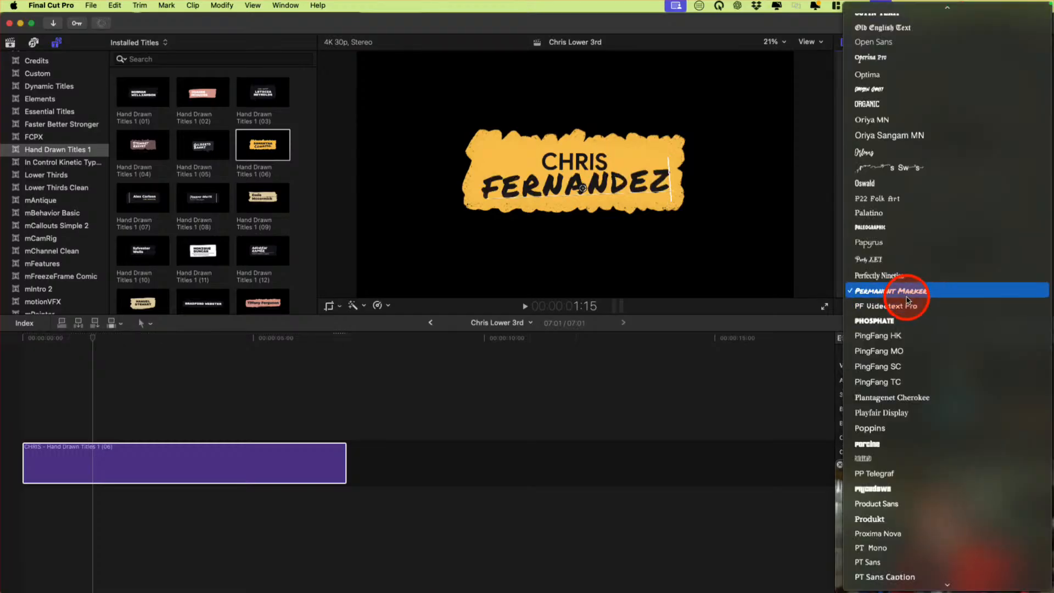
pyautogui.click(872, 504)
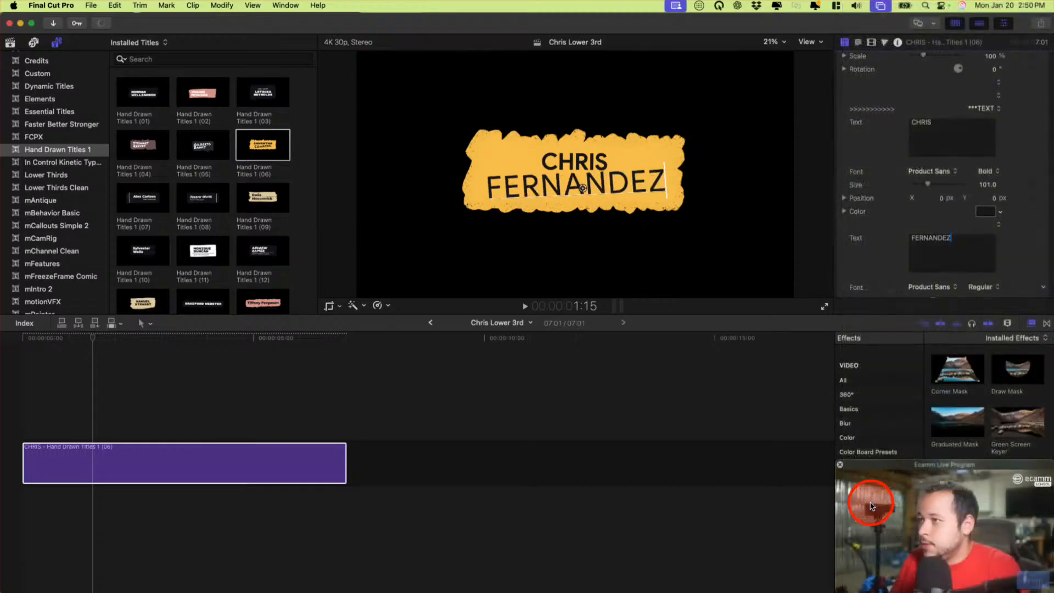
pyautogui.click(979, 290)
pyautogui.click(979, 302)
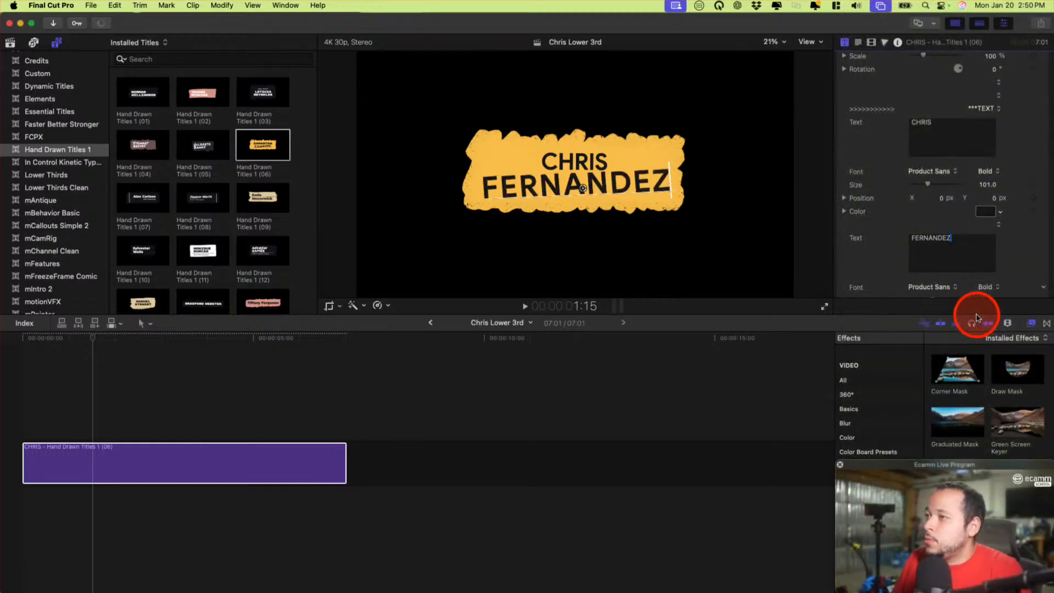
# Park the playhead at about 1:03 and change the title's middle graphic colour to red (FF0000)
pyautogui.moveTo(91, 342); pyautogui.dragTo(74, 384)
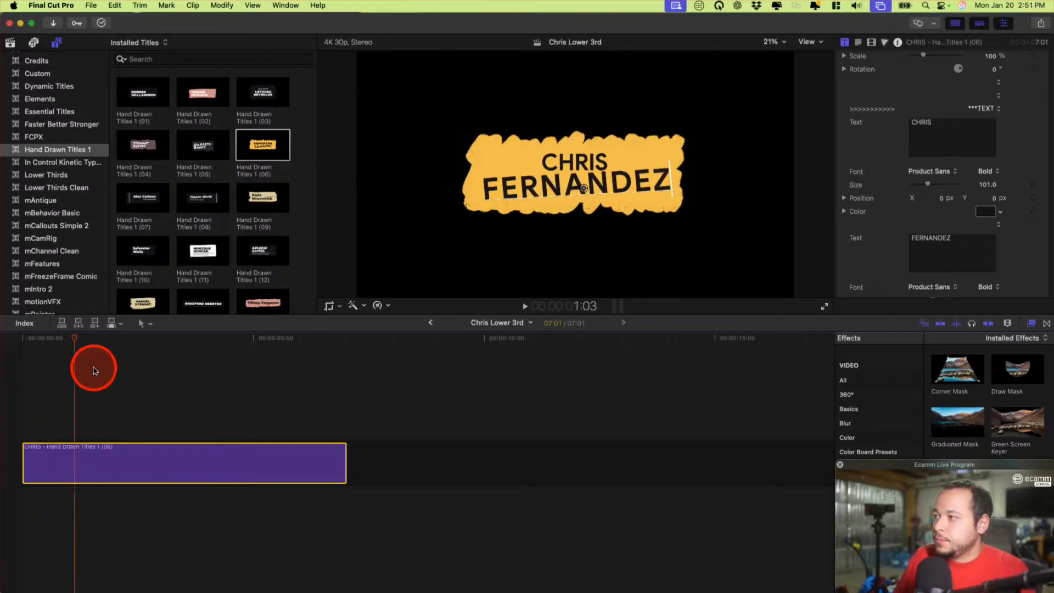
pyautogui.scroll(-5, 983, 216)
pyautogui.scroll(-4, 948, 219)
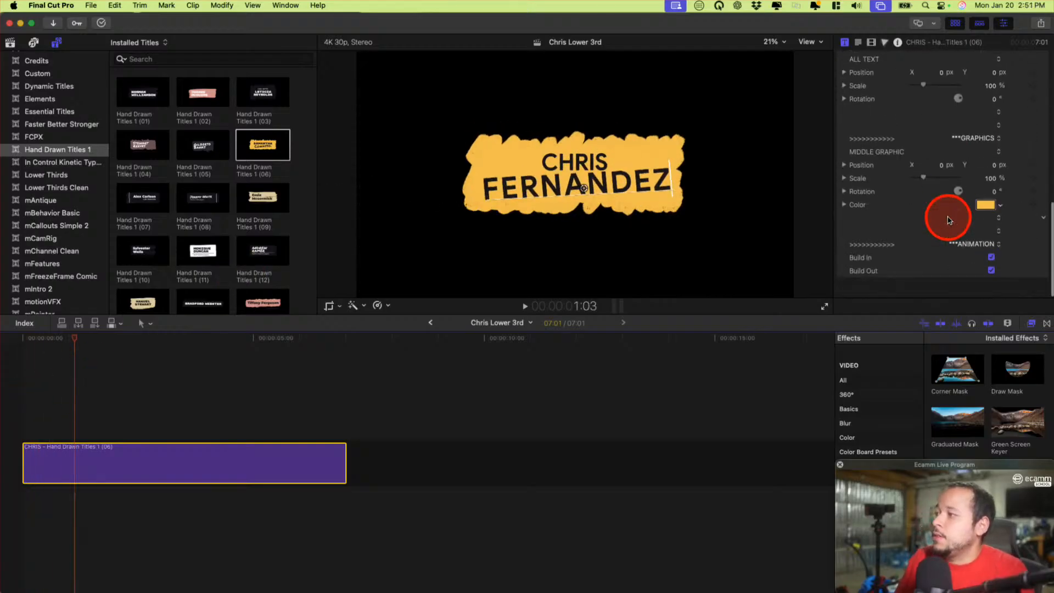
pyautogui.click(986, 219)
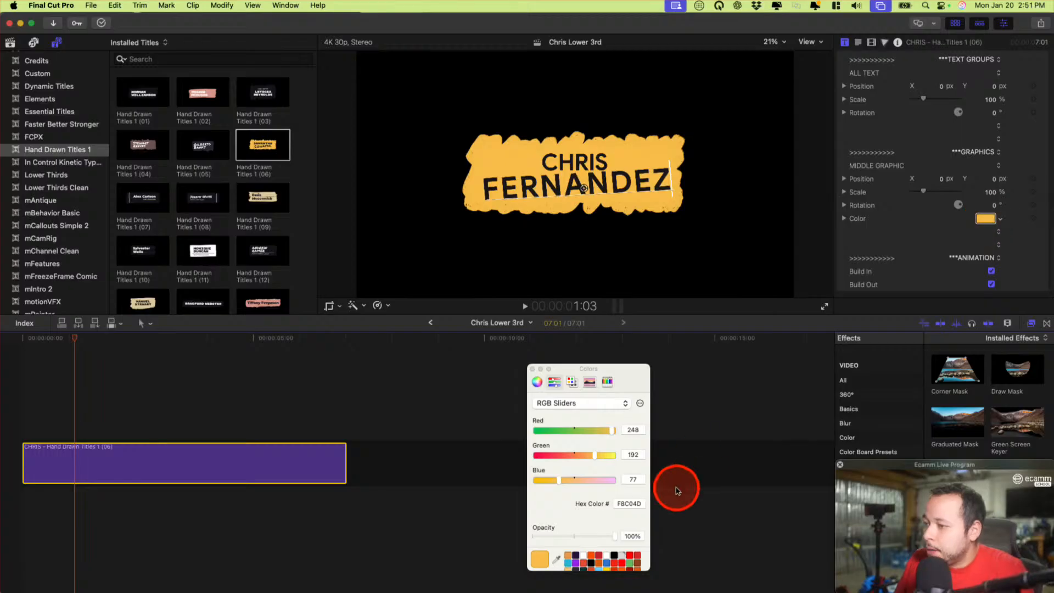
pyautogui.click(621, 564)
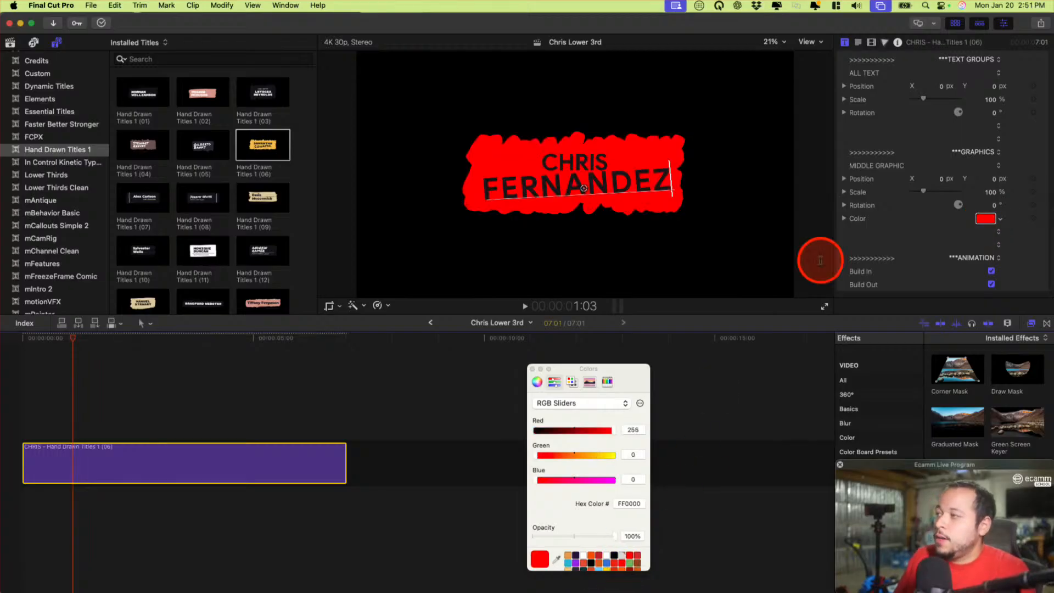
# Change the text colour of both the last-name and first-name lines to white (FFFFFF)
pyautogui.scroll(3, 968, 146)
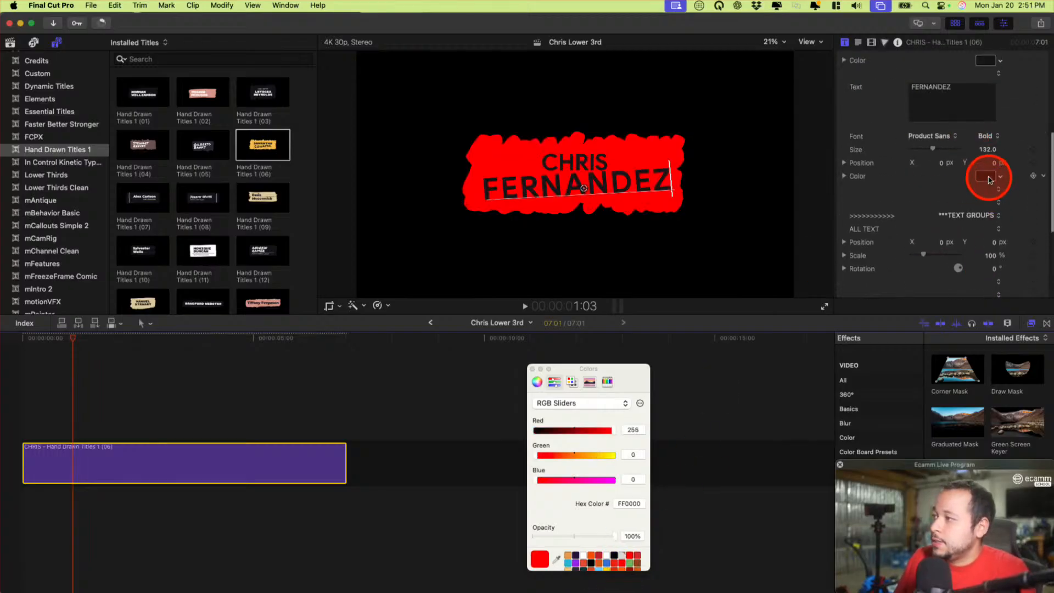
pyautogui.click(583, 558)
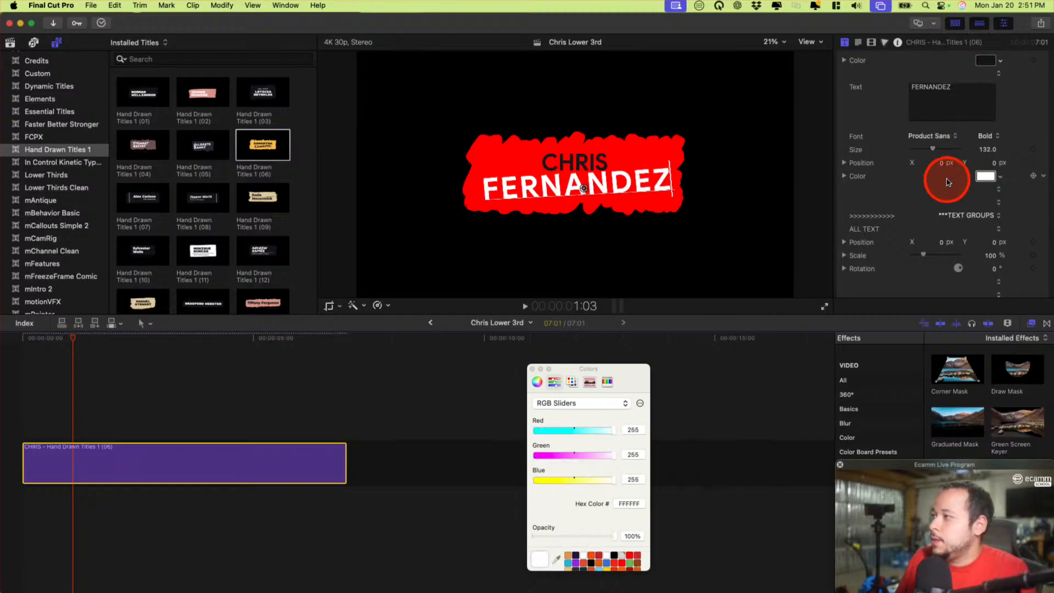
pyautogui.scroll(2, 945, 143)
pyautogui.scroll(3, 943, 126)
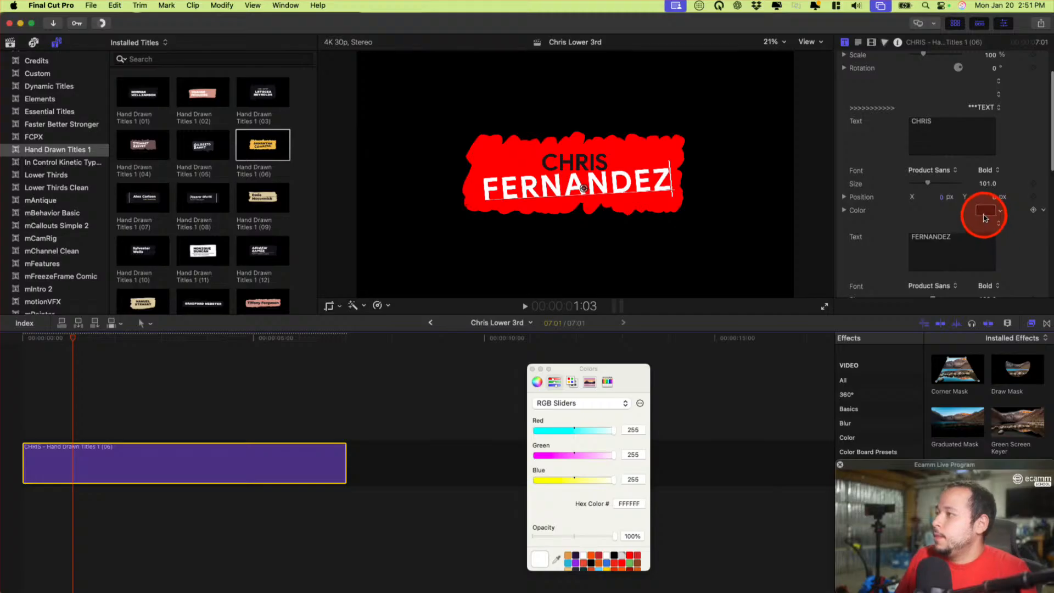
pyautogui.click(985, 213)
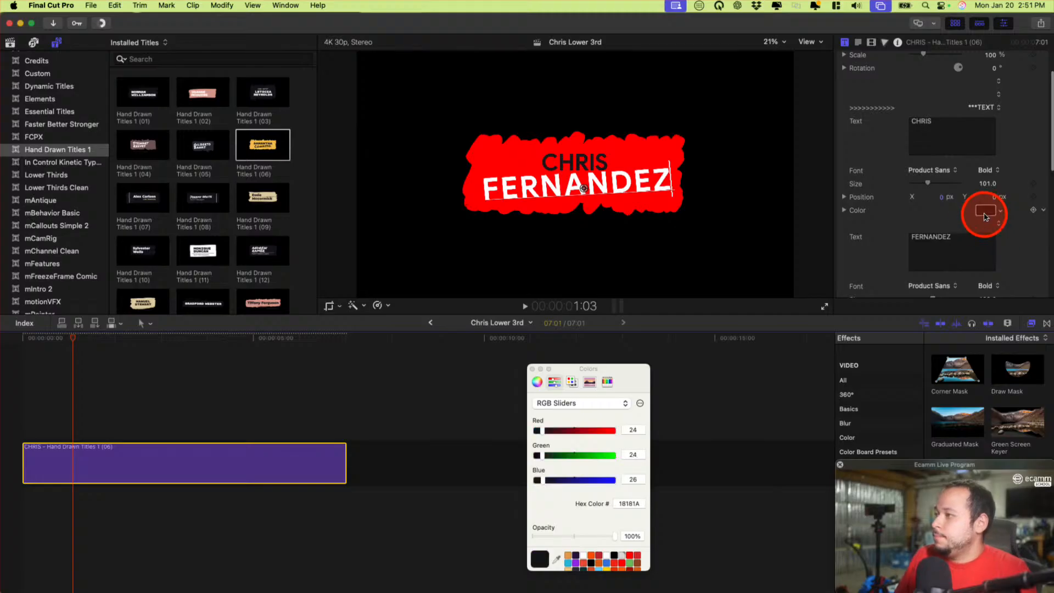
pyautogui.click(584, 559)
# Select the title clip in the timeline and place the playhead at about 2:12 within it
pyautogui.click(442, 397)
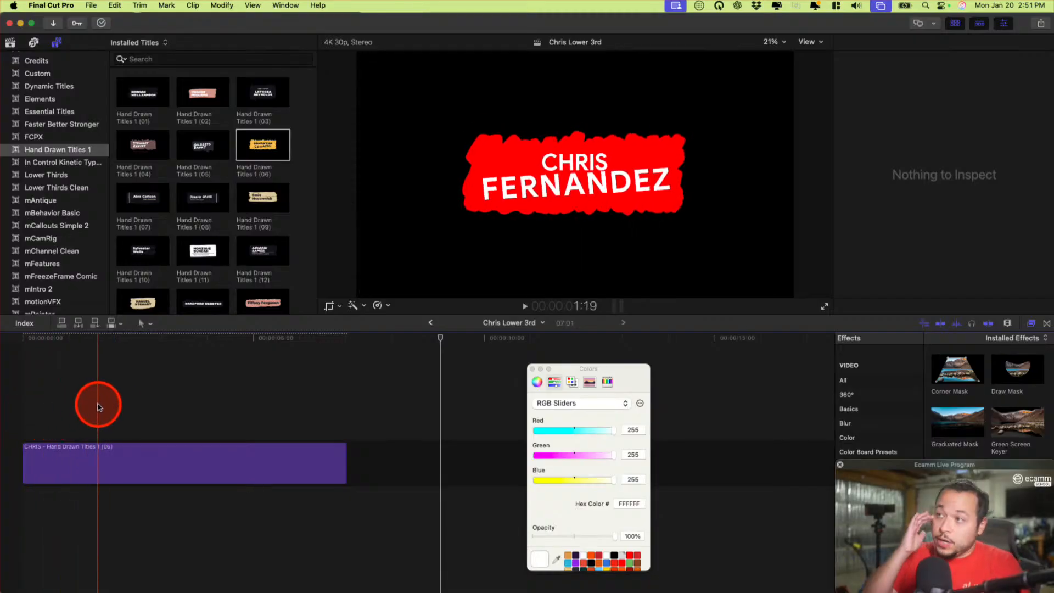
pyautogui.click(59, 454)
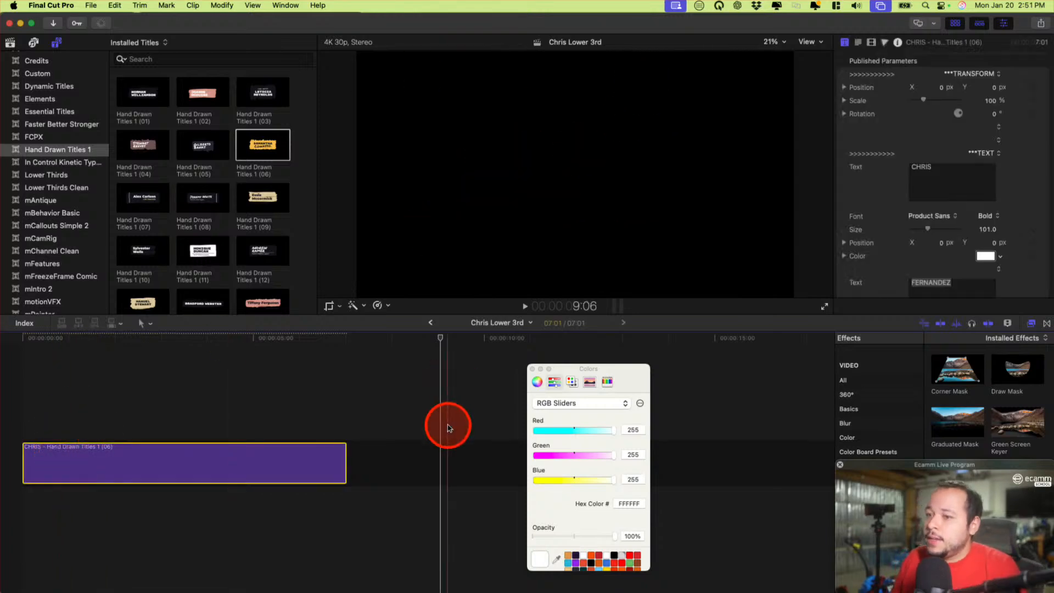
pyautogui.click(134, 406)
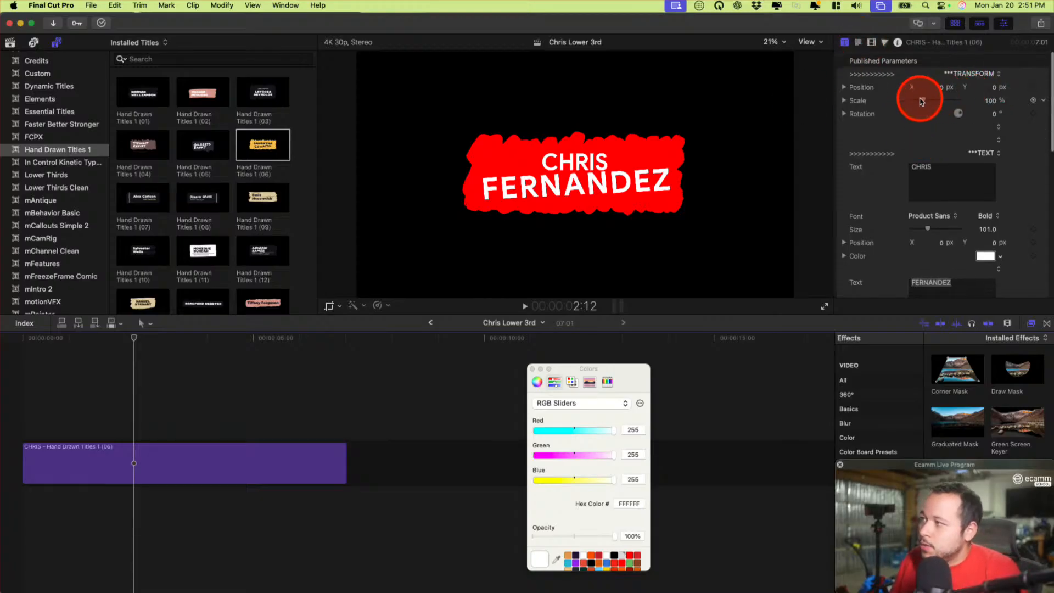
# Scale the title to 53% and lower it to a Y position of -32.9 px, then park the playhead at about 3:08
pyautogui.moveTo(923, 100)
pyautogui.mouseDown()
pyautogui.moveTo(906, 100)
pyautogui.moveTo(918, 102)
pyautogui.mouseUp()
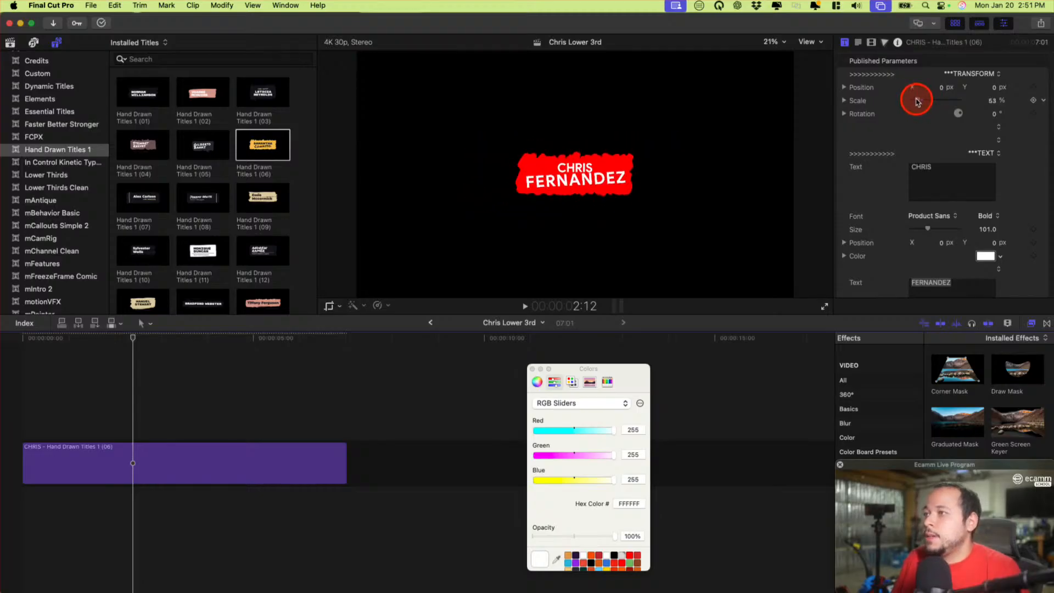
pyautogui.moveTo(995, 90); pyautogui.dragTo(994, 87)
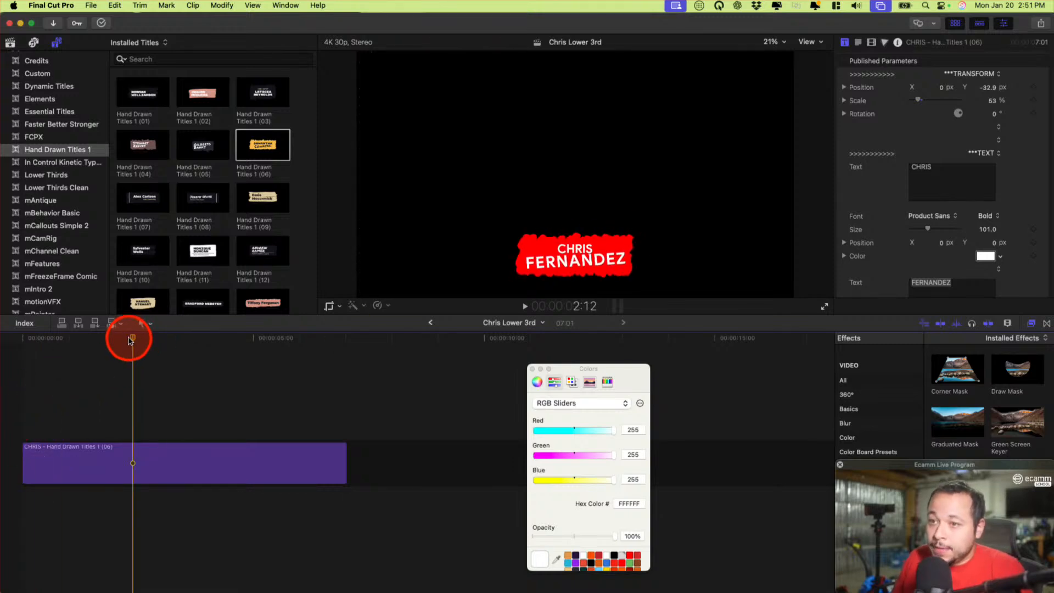
pyautogui.moveTo(132, 344); pyautogui.dragTo(172, 346)
# Switch to Google Chrome with the personal profile and open the Artlist royalty-free music page
pyautogui.hotkey('ctrl', 'Up')
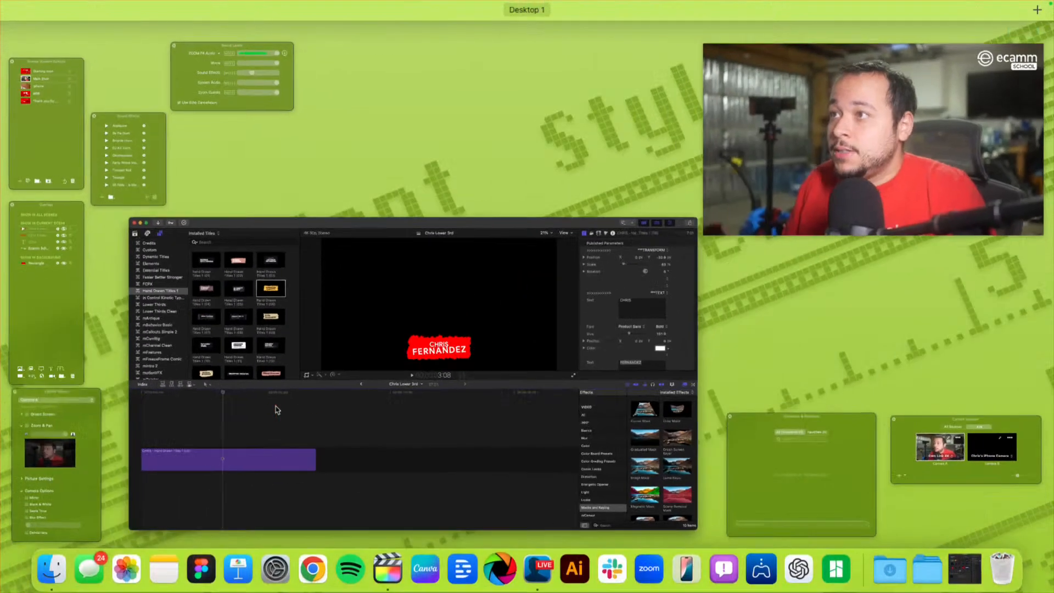
pyautogui.click(314, 570)
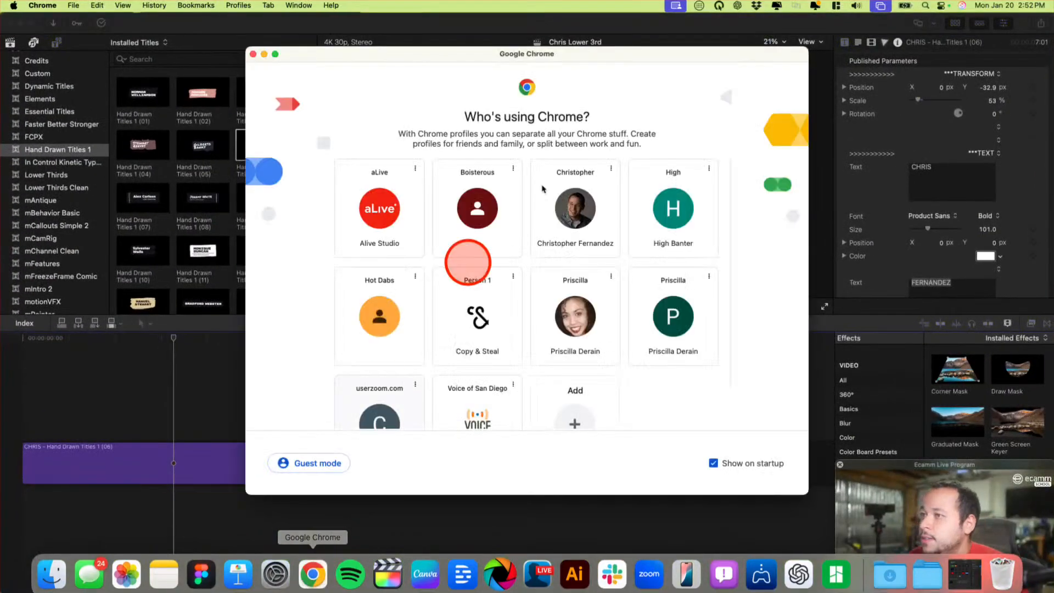
pyautogui.click(596, 193)
pyautogui.click(356, 34)
pyautogui.write('artli')
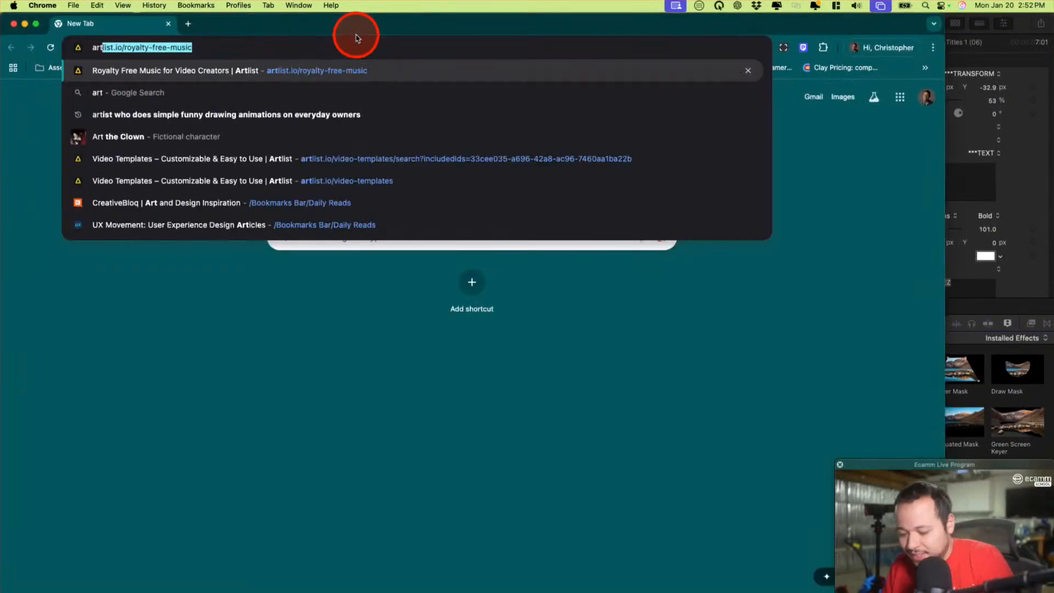
pyautogui.write('st')
pyautogui.press('Return')
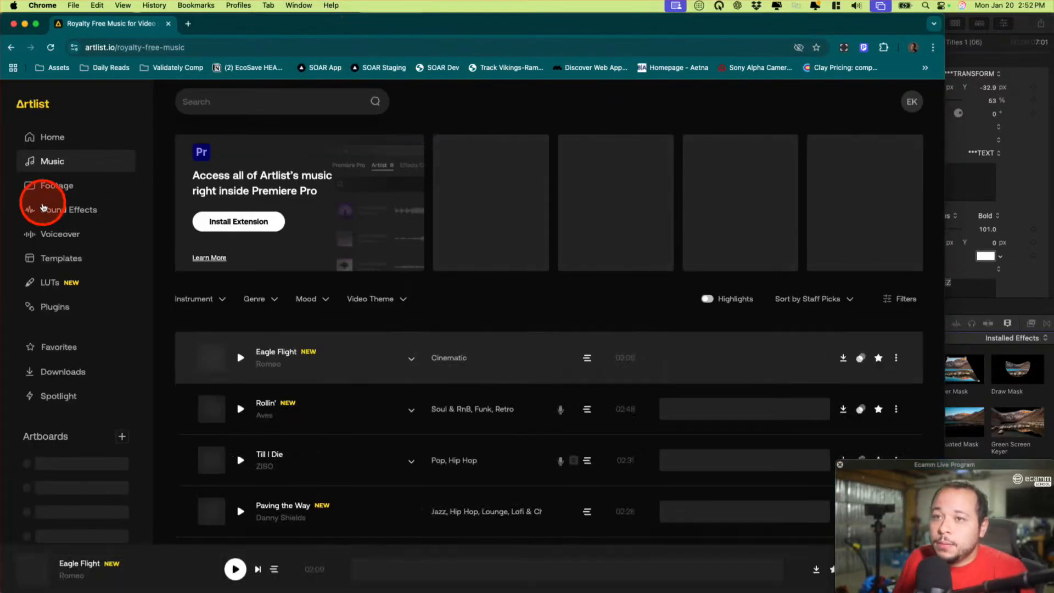
# Search Artlist's sound effects for "scribble"
pyautogui.click(43, 208)
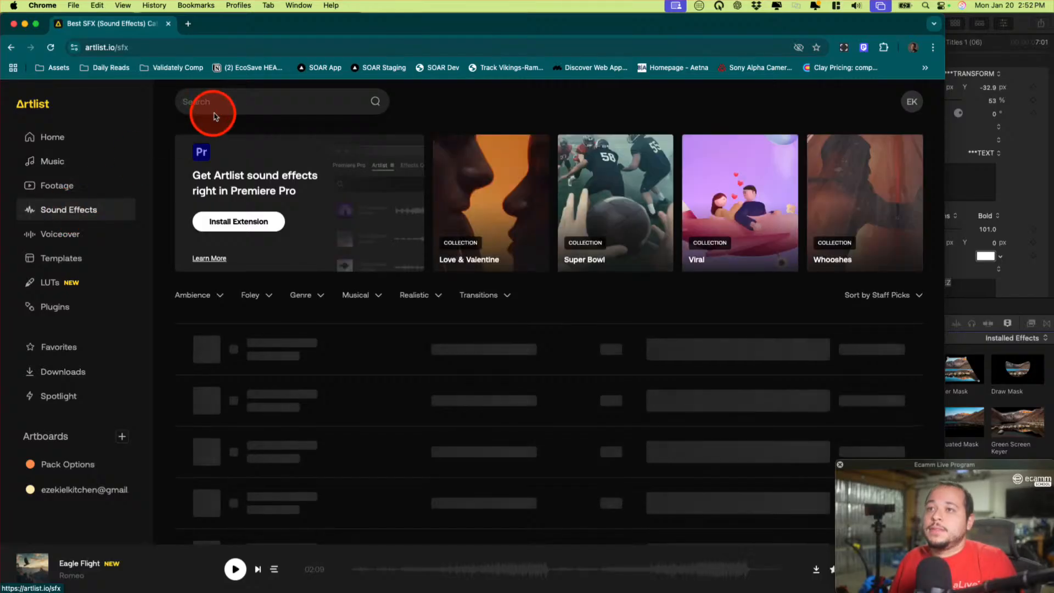
pyautogui.click(214, 114)
pyautogui.write('scr')
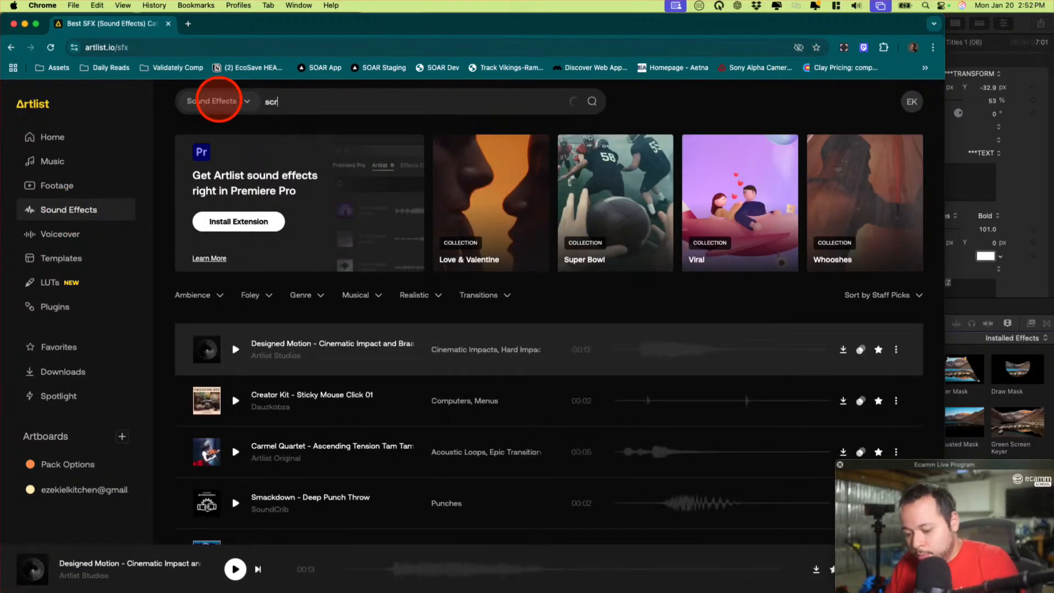
pyautogui.write('ibble')
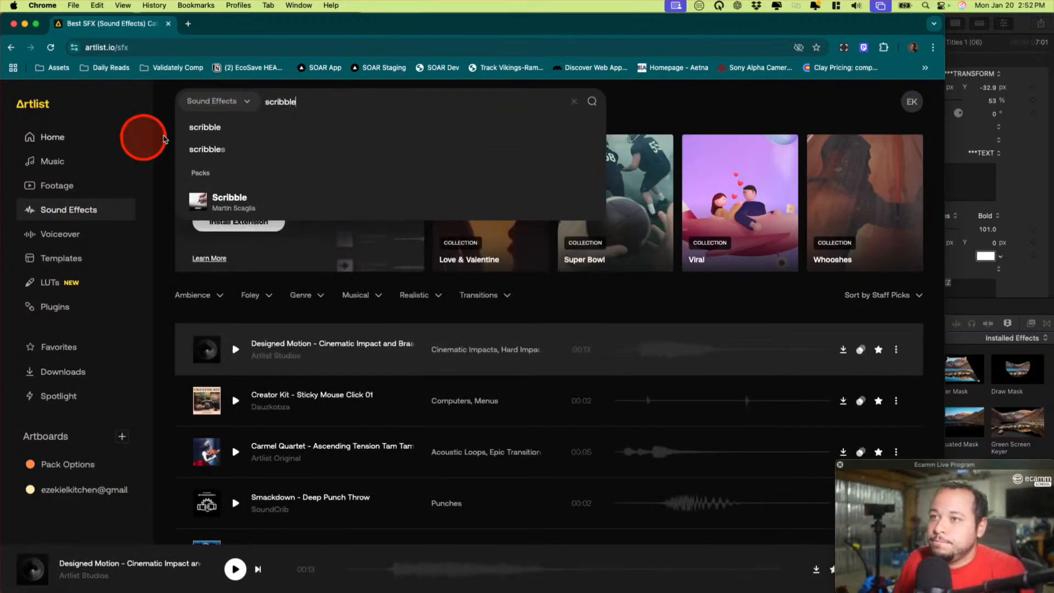
pyautogui.click(209, 128)
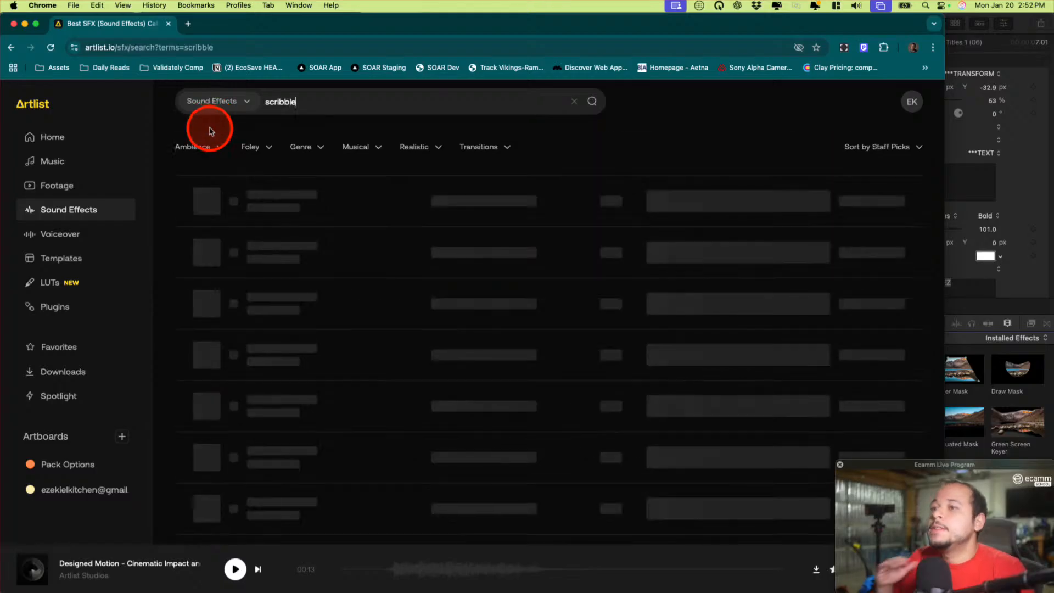
# Preview the Youtubers Kit crayon drawing short scribble sound effect and download it as WAV
pyautogui.click(231, 202)
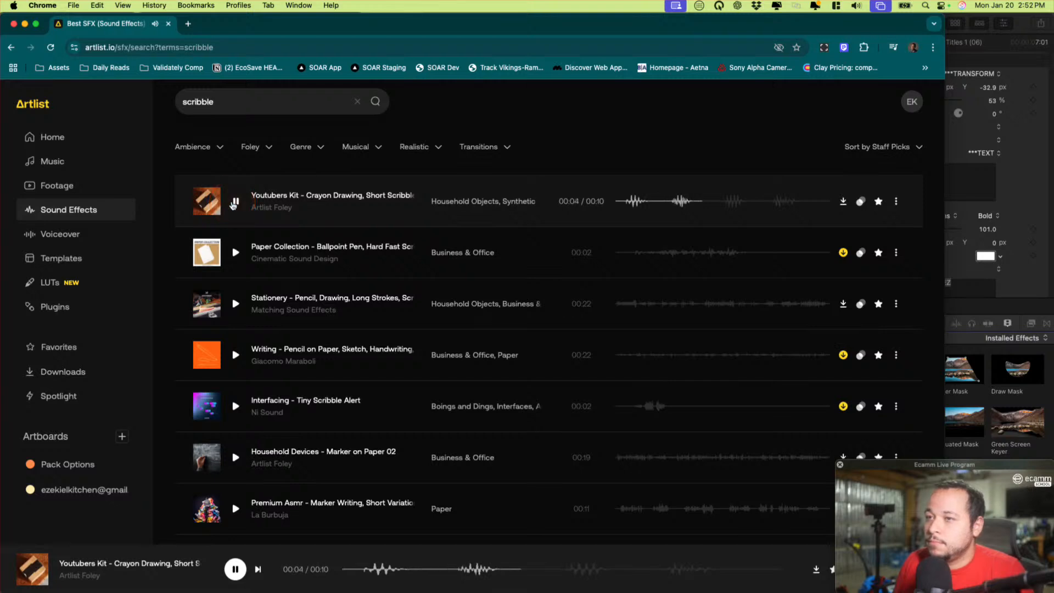
pyautogui.click(235, 204)
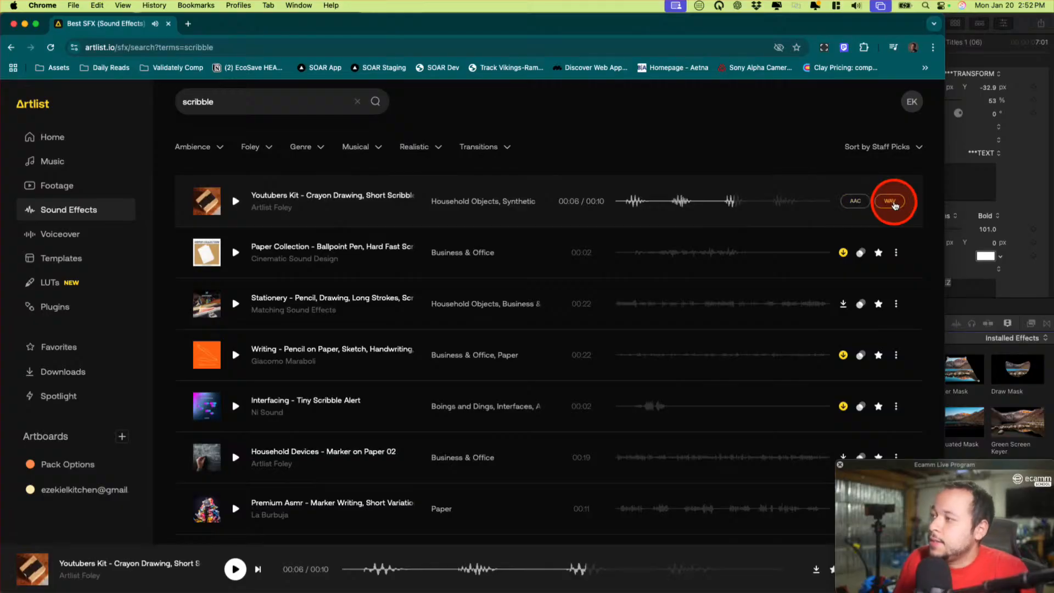
pyautogui.click(895, 205)
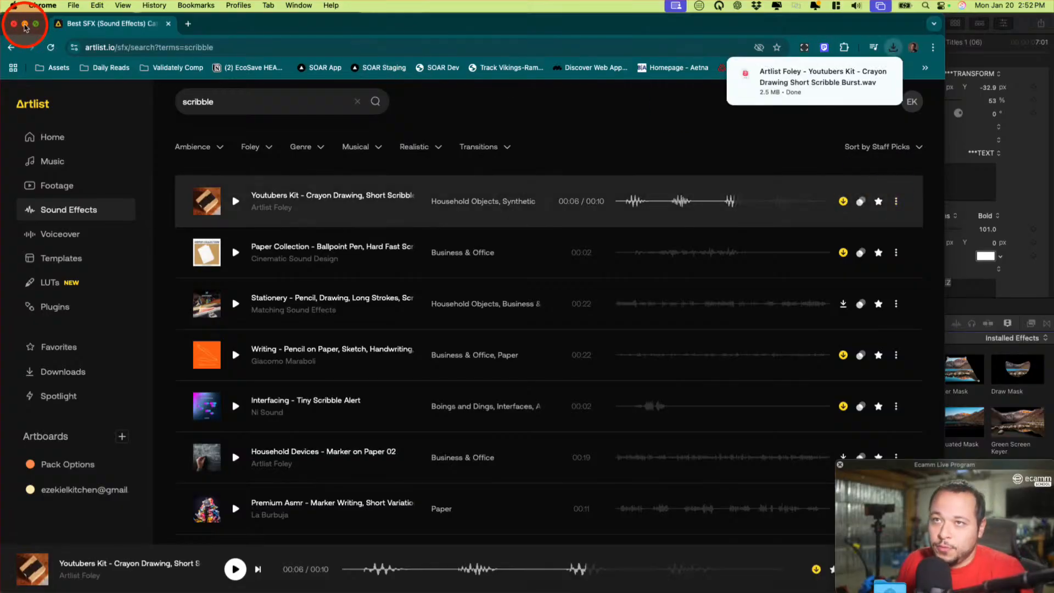
# Return to Final Cut Pro and place the downloaded crayon scribble WAV beneath the title, aligned with its start
pyautogui.click(23, 26)
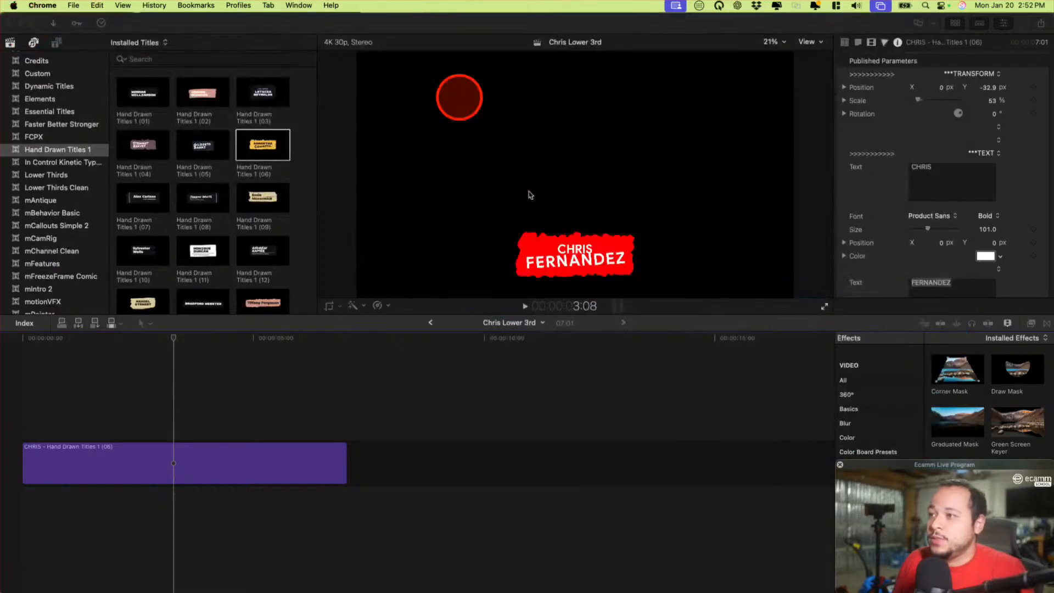
pyautogui.moveTo(682, 590)
pyautogui.click(860, 570)
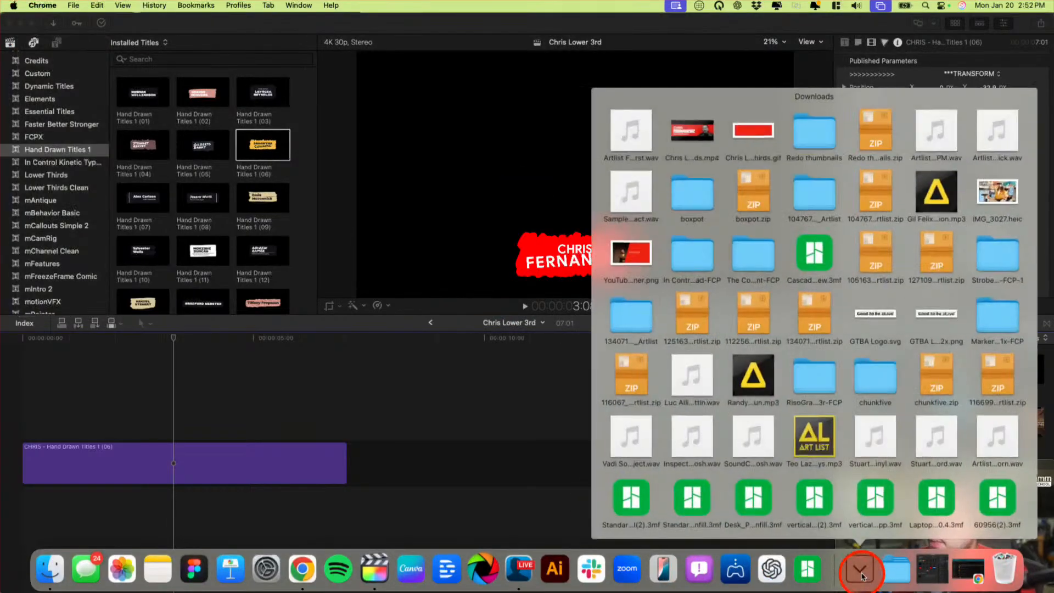
pyautogui.moveTo(623, 125); pyautogui.dragTo(24, 513)
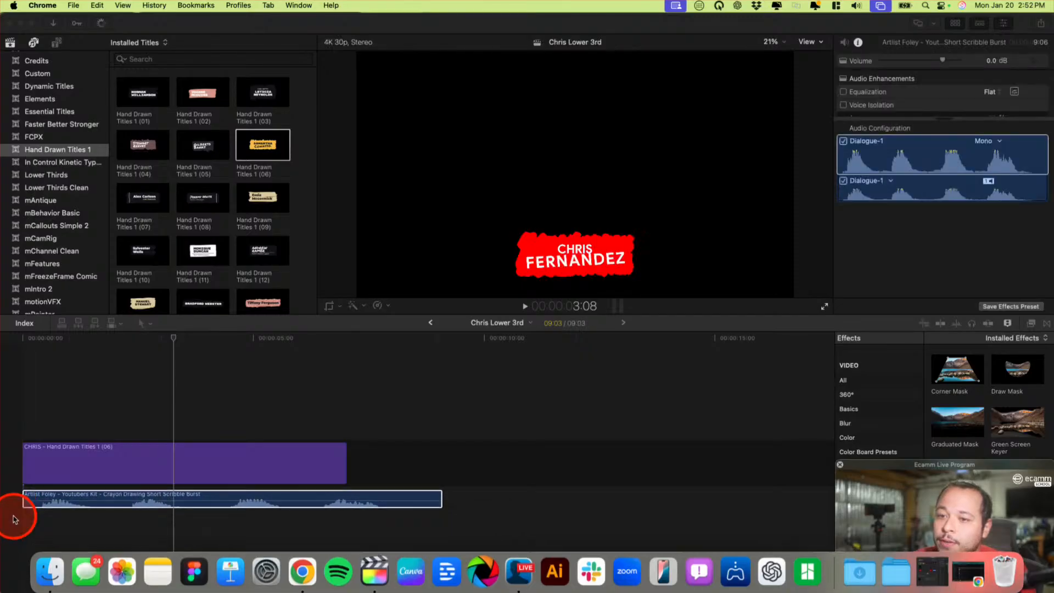
pyautogui.click(20, 407)
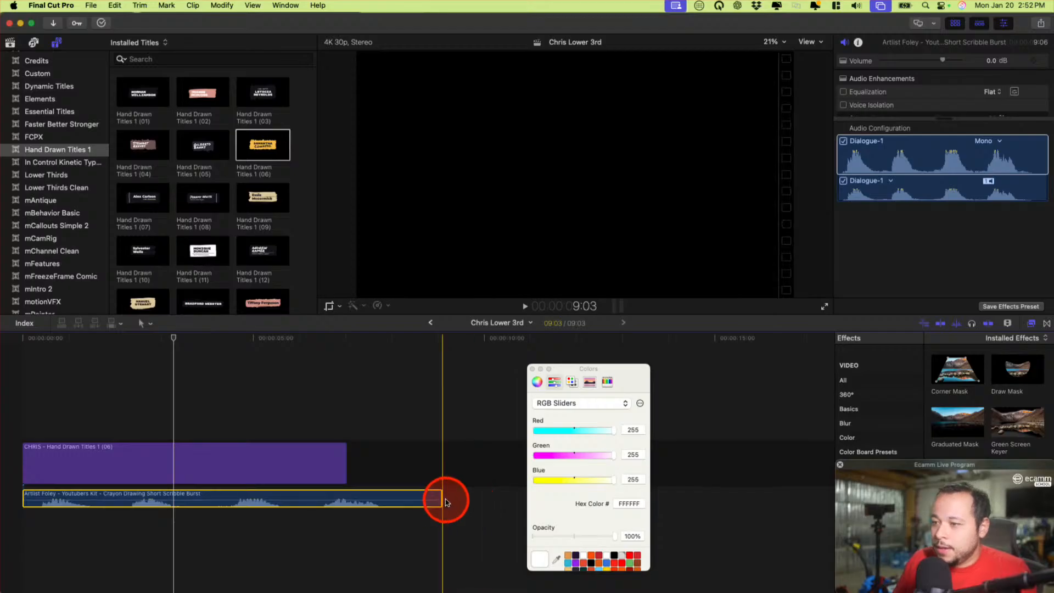
# Trim the end of the scribble audio back to about 1:22, keeping only the first burst, and play it with the title
pyautogui.moveTo(439, 498); pyautogui.dragTo(137, 528)
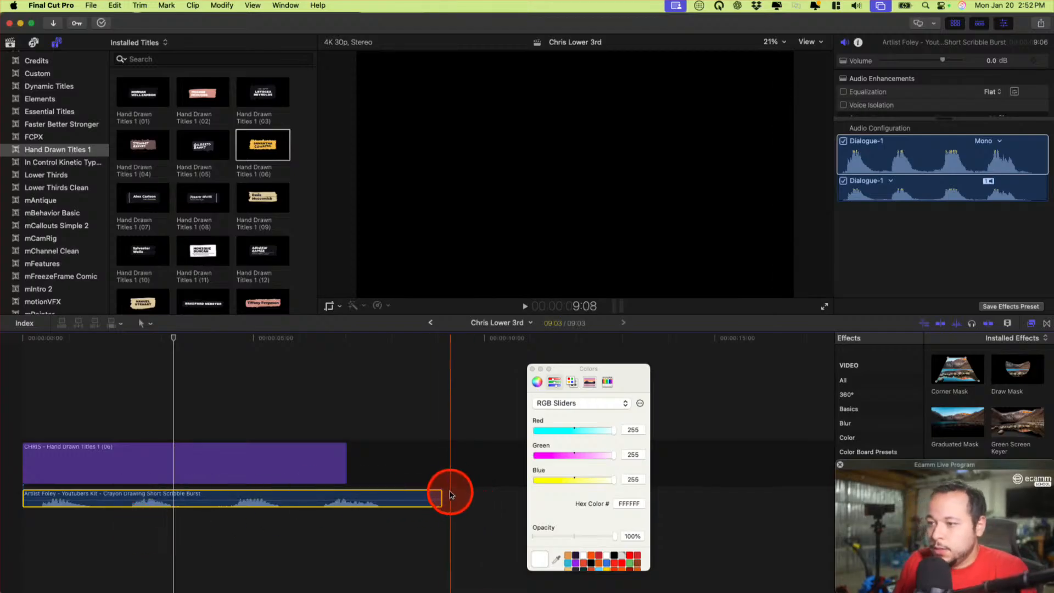
pyautogui.moveTo(438, 498); pyautogui.dragTo(102, 498)
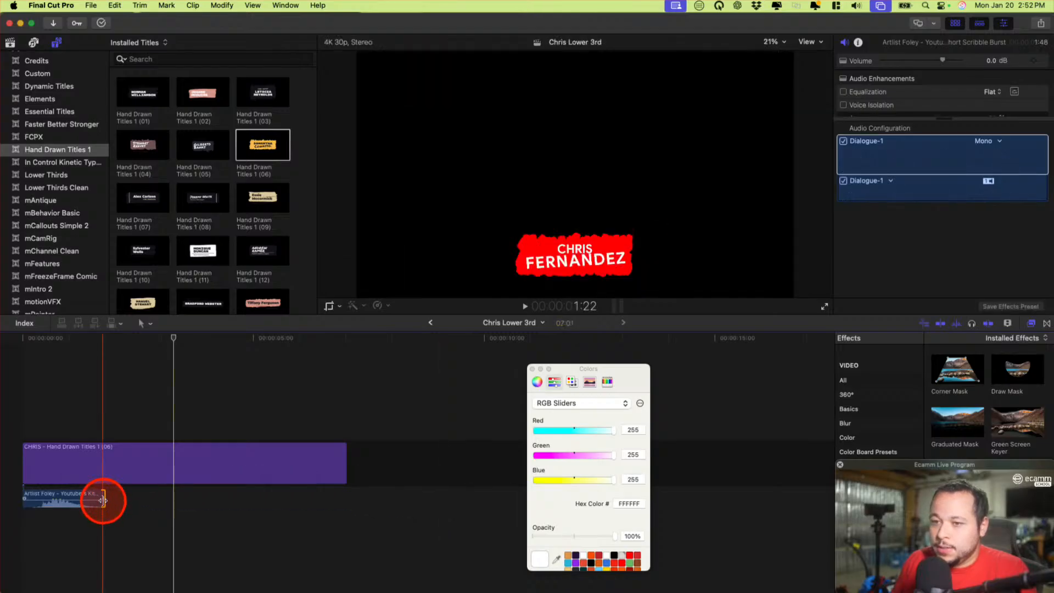
pyautogui.click(18, 399)
pyautogui.press('space')
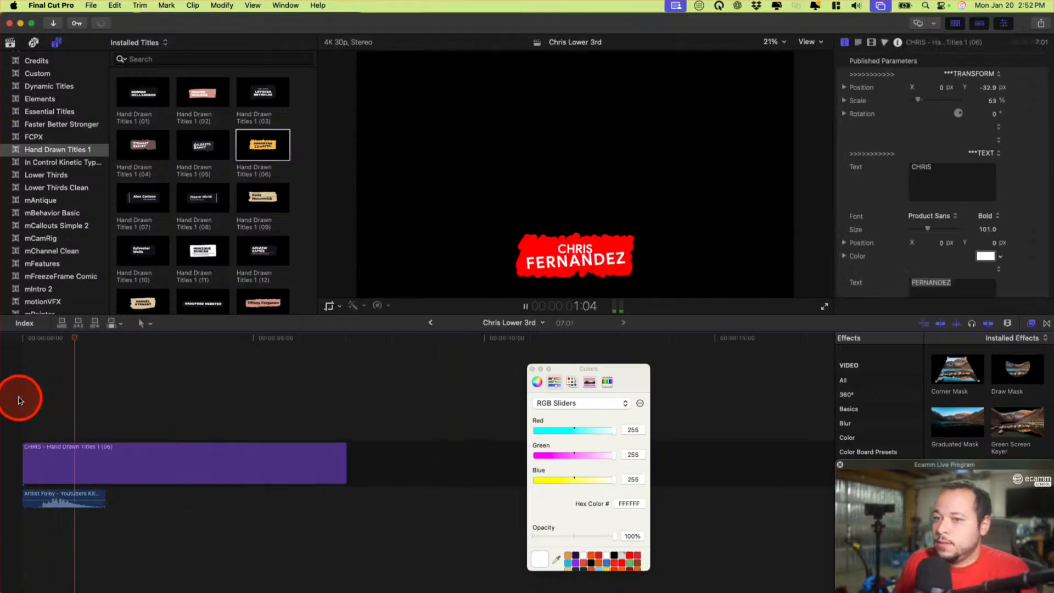
pyautogui.press('space')
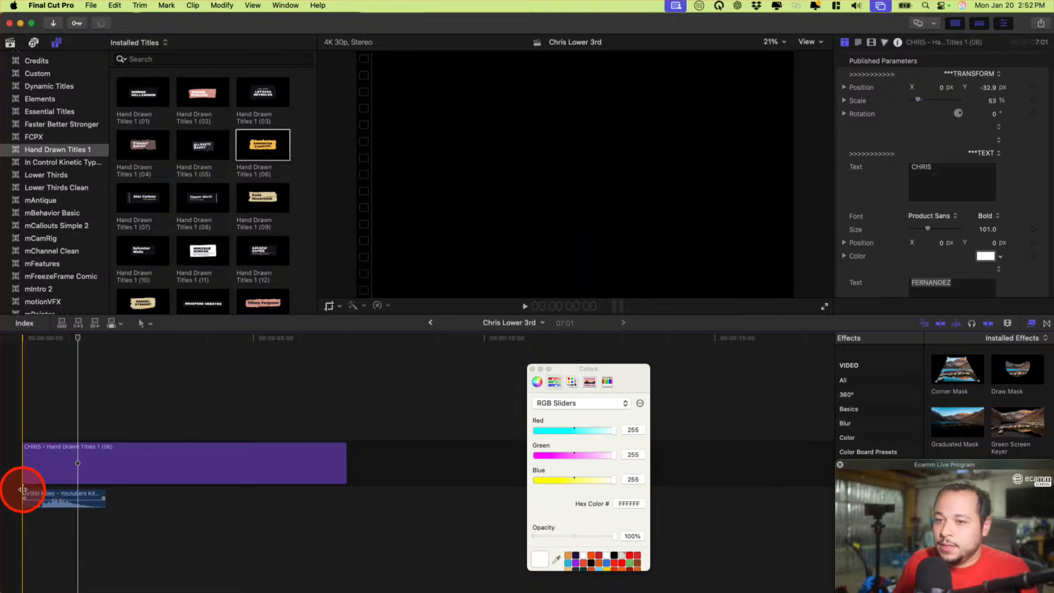
# Trim the quiet lead-in from the scribble audio, leaving a clip of about 1:13, and play it from the beginning
pyautogui.moveTo(24, 493)
pyautogui.mouseDown()
pyautogui.moveTo(41, 493)
pyautogui.moveTo(32, 500)
pyautogui.mouseUp()
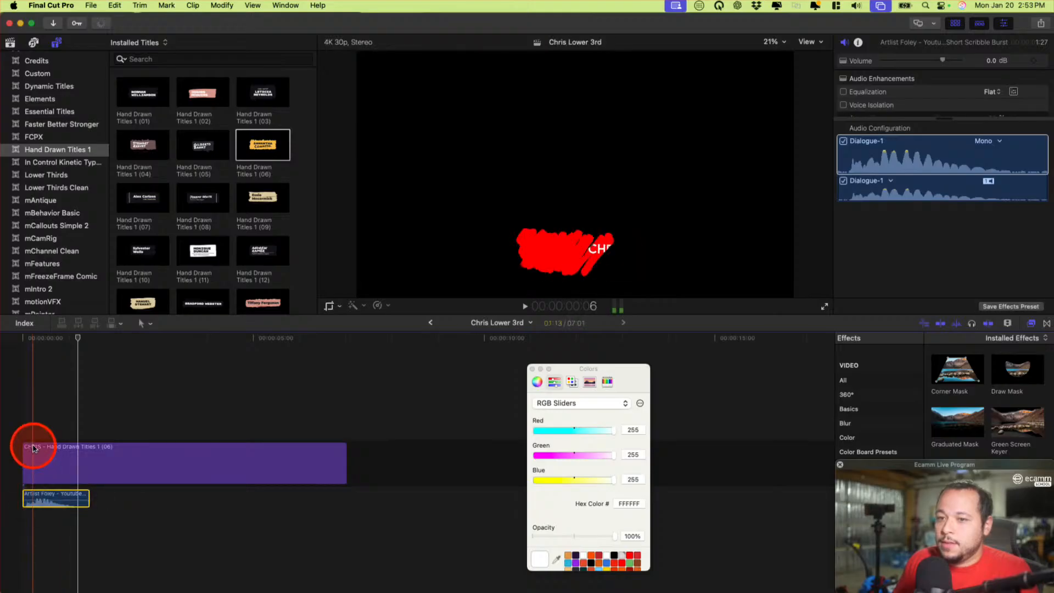
pyautogui.press('space')
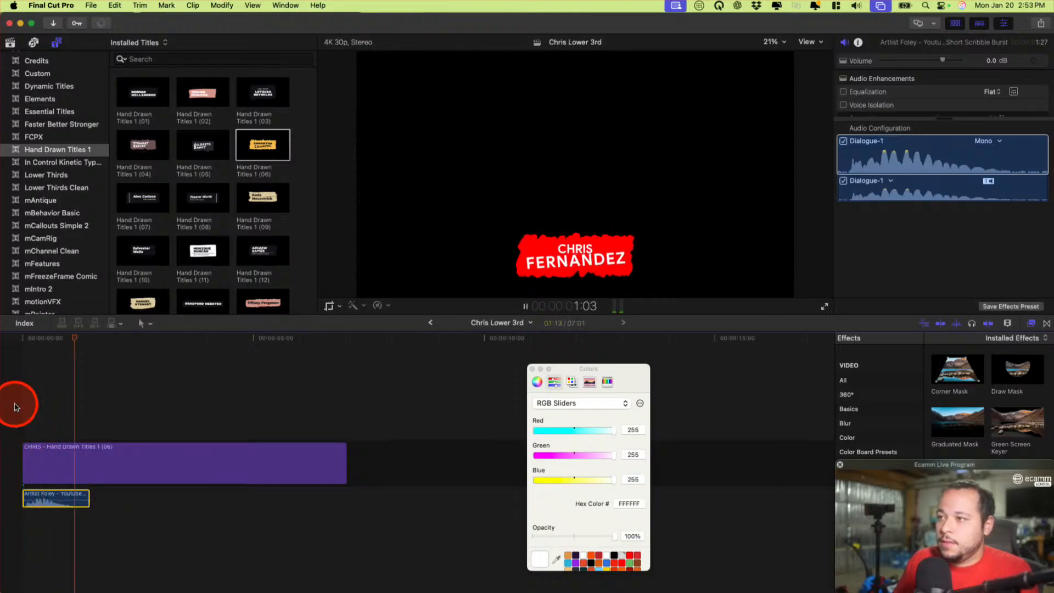
pyautogui.press('space')
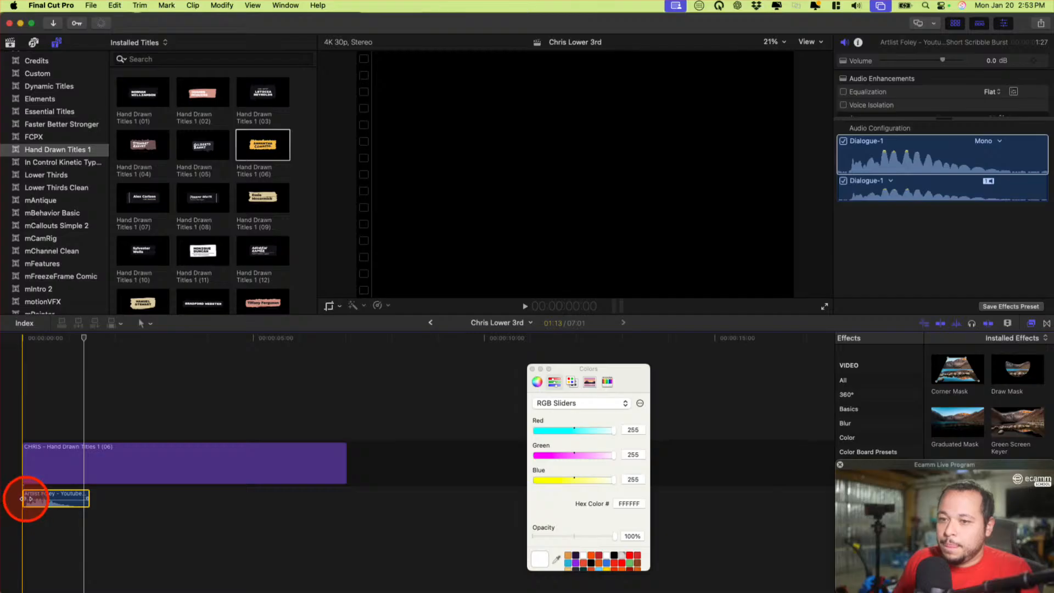
# Trim the scribble audio's start further to a length of about 1:11, keep it aligned with the title's start, and play it back
pyautogui.moveTo(24, 497); pyautogui.dragTo(32, 497)
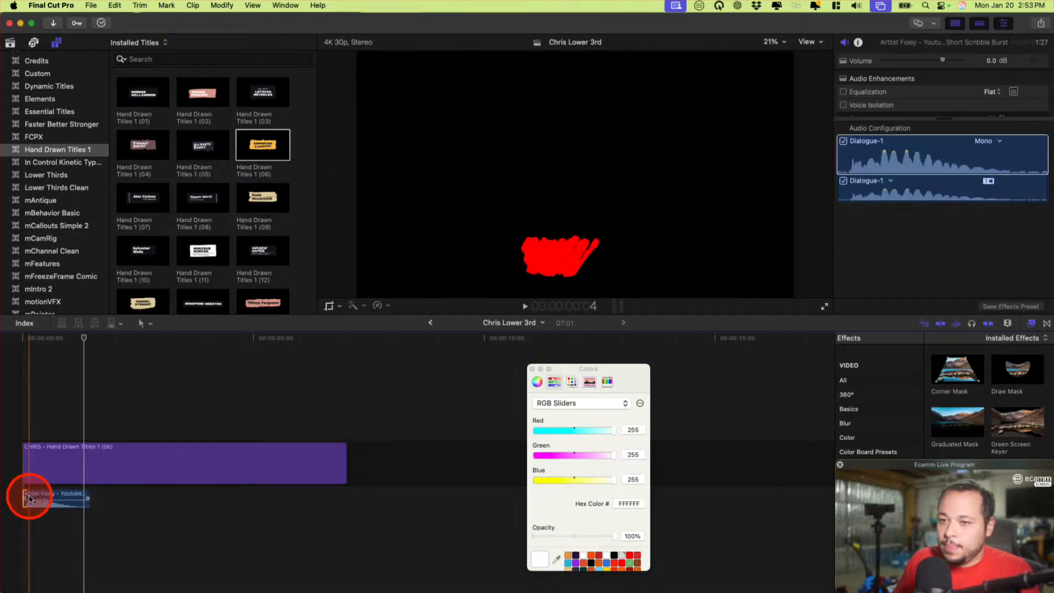
pyautogui.press('super+equal')
pyautogui.press('super+equal')
pyautogui.press('super+equal')
pyautogui.press('super+equal')
pyautogui.hscroll(-2, 29, 498)
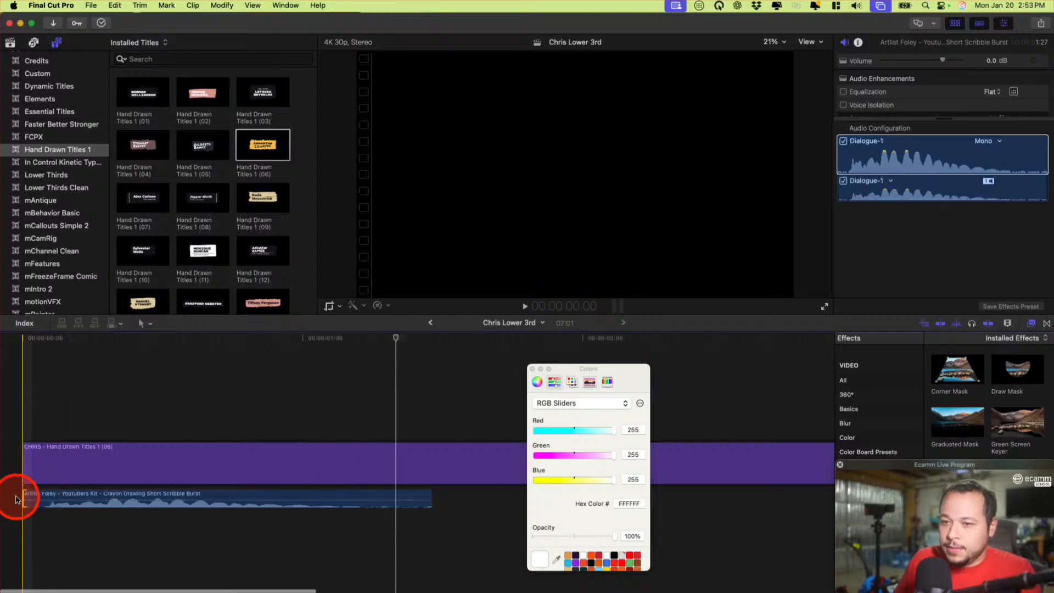
pyautogui.moveTo(23, 498); pyautogui.dragTo(83, 498)
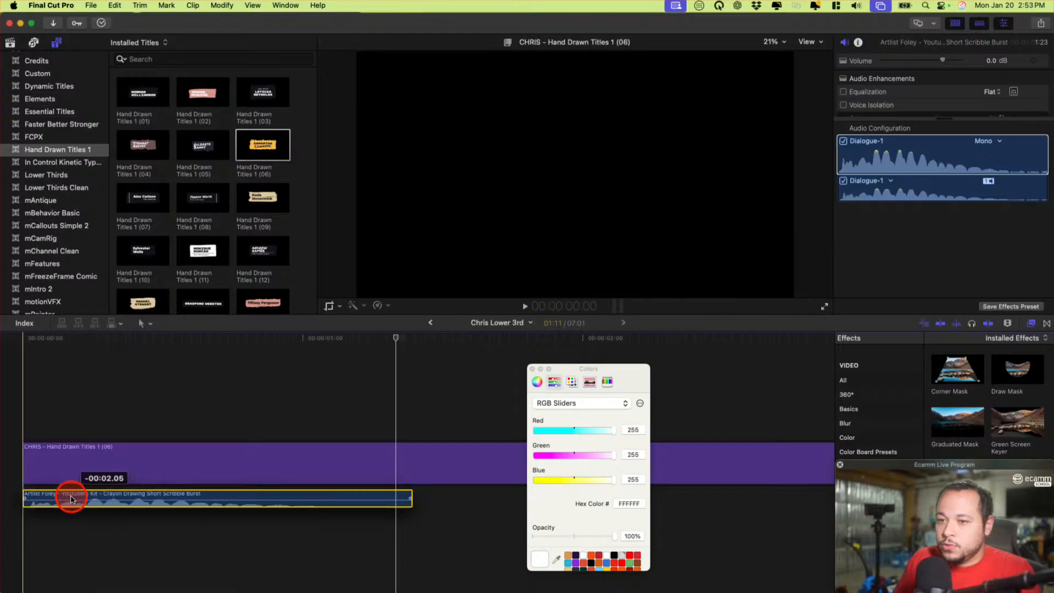
pyautogui.click(23, 414)
pyautogui.press('space')
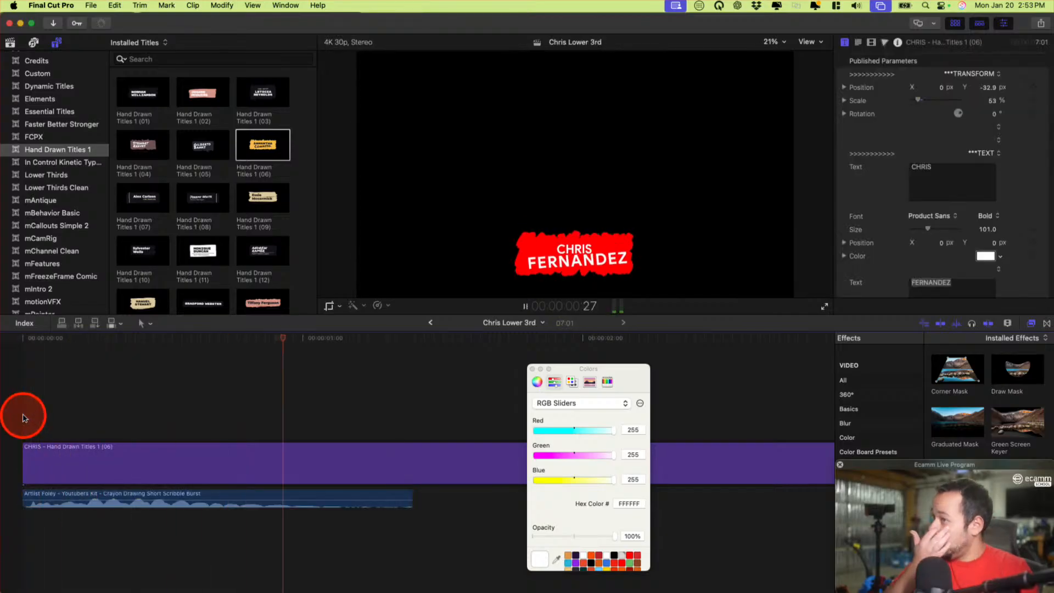
pyautogui.press('space')
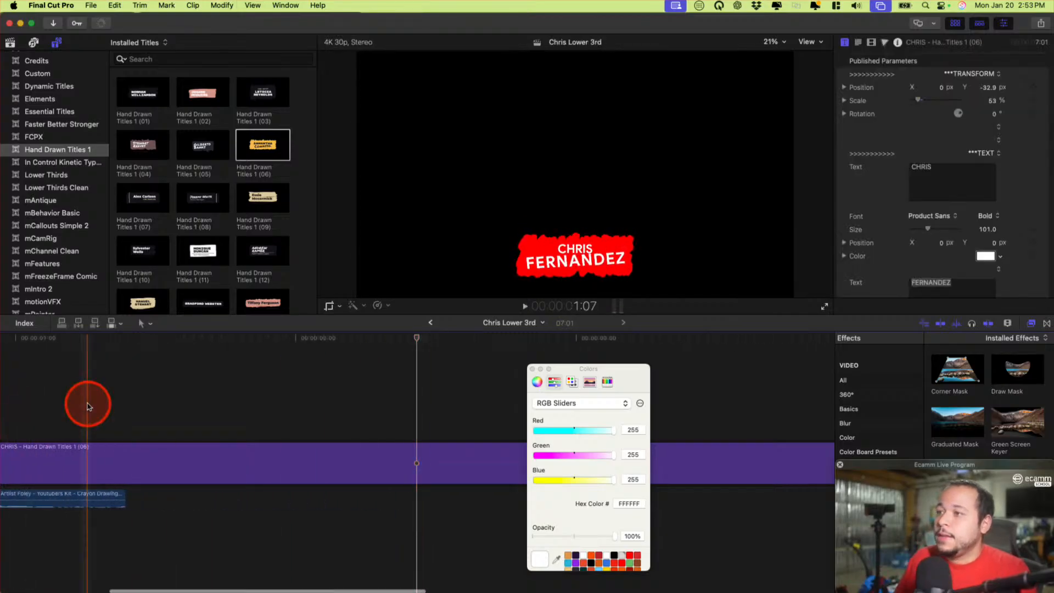
# Play the rest of the title through to its exit animation at about 5:26
pyautogui.press('super+minus')
pyautogui.click(87, 407)
pyautogui.press('space')
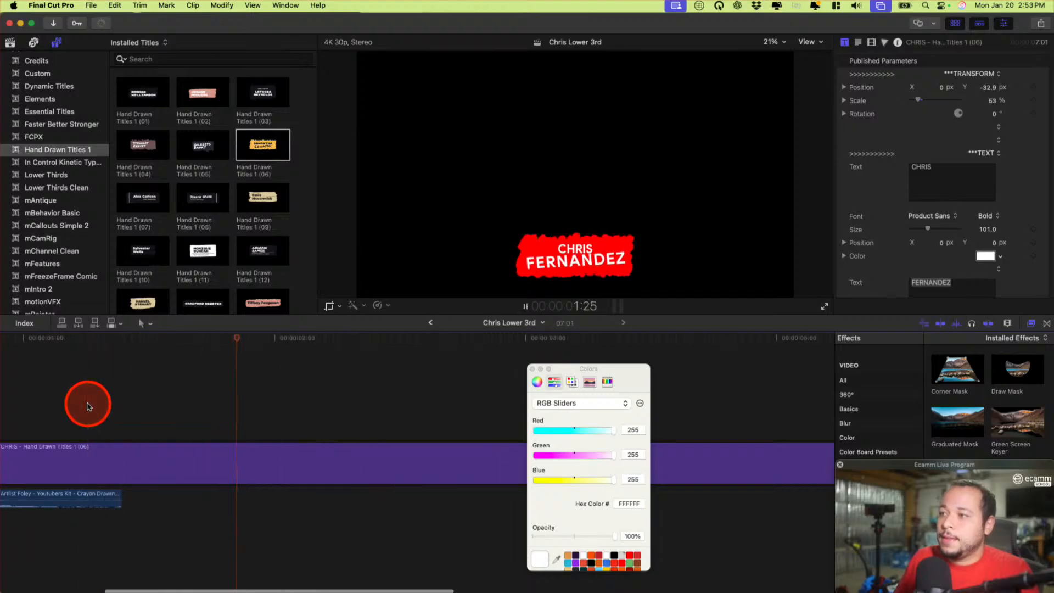
pyautogui.hotkey('shift', 'z')
pyautogui.scroll(-2, 90, 407)
pyautogui.scroll(2, 261, 382)
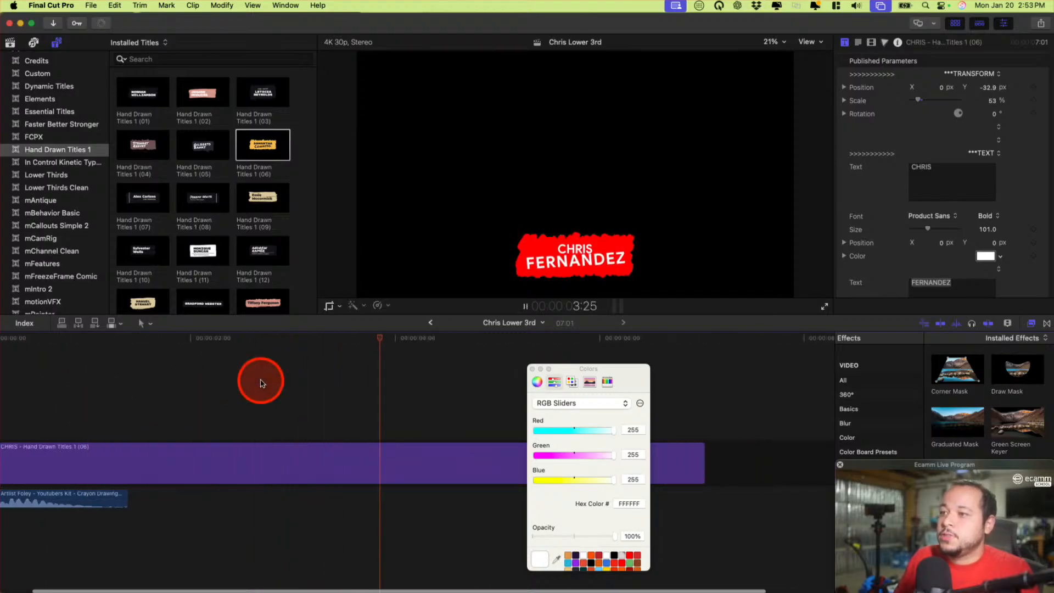
pyautogui.hscroll(1, 213, 464)
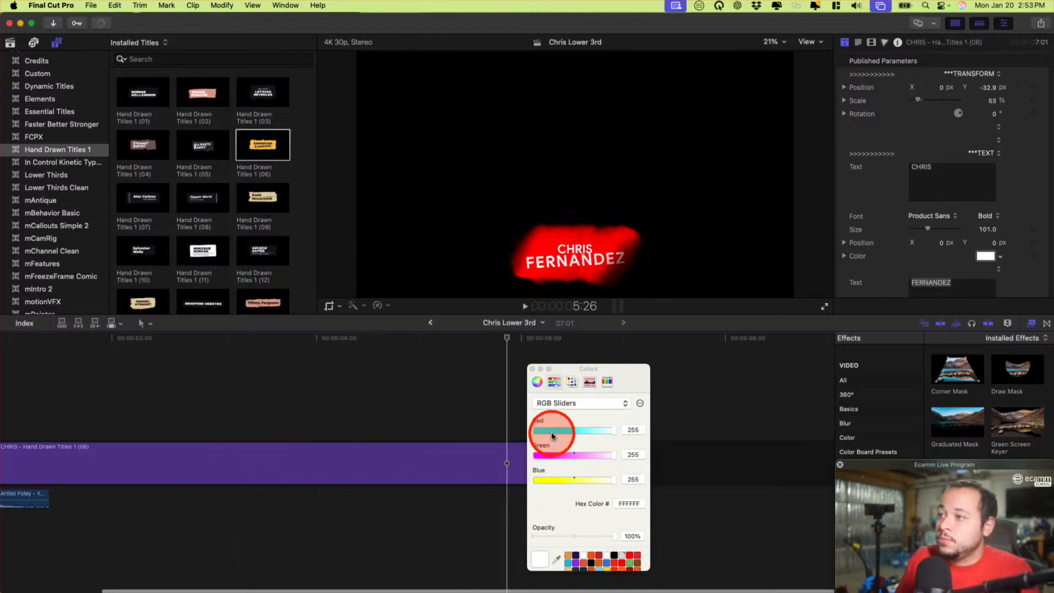
# Switch to Chrome and search Artlist's sound effects for "eraser"
pyautogui.moveTo(552, 590)
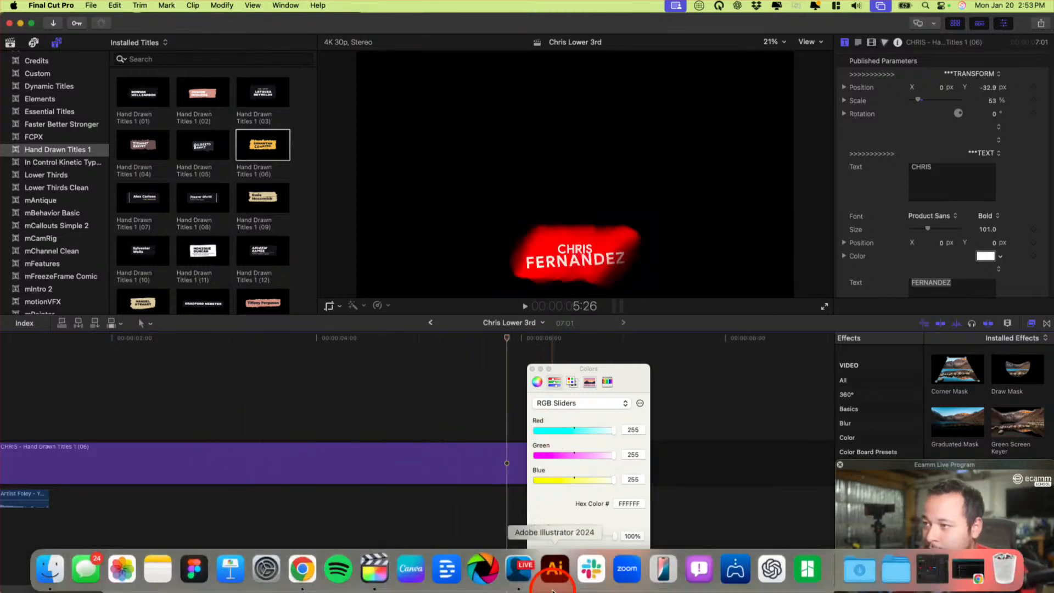
pyautogui.click(301, 571)
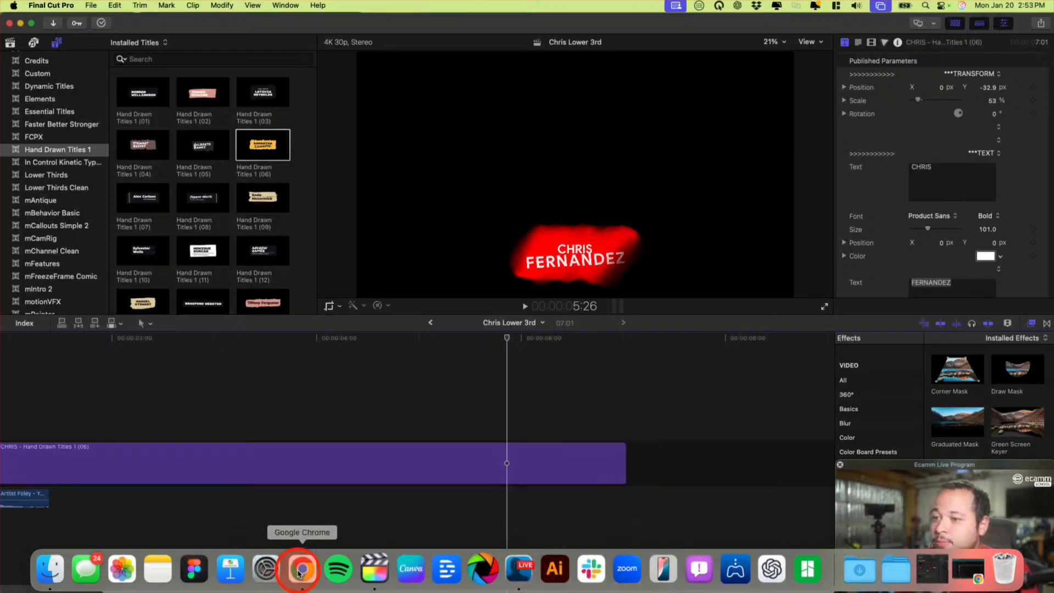
pyautogui.click(203, 103)
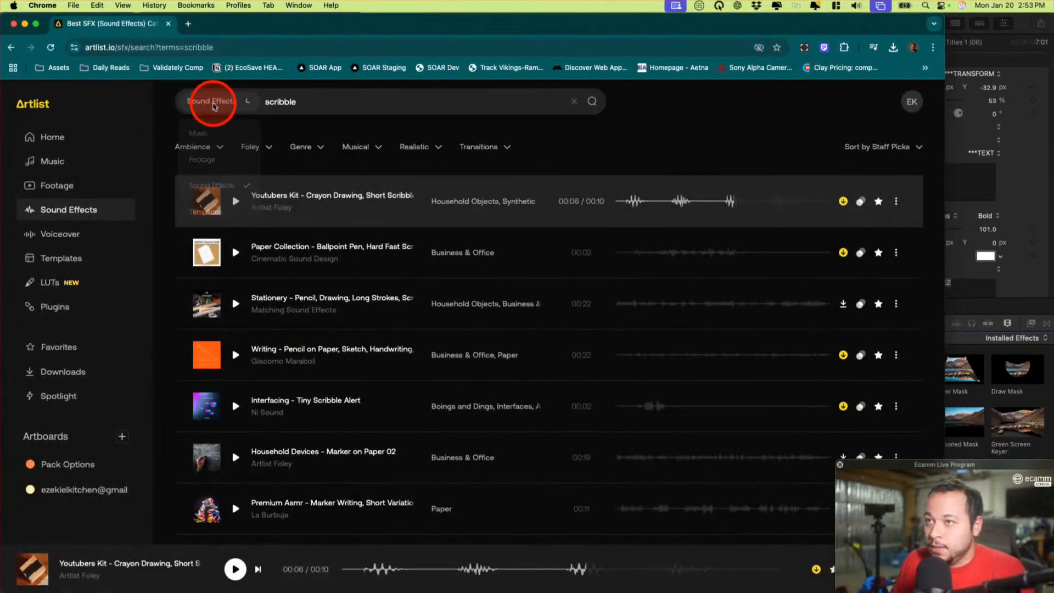
pyautogui.doubleClick(297, 104)
pyautogui.write('e')
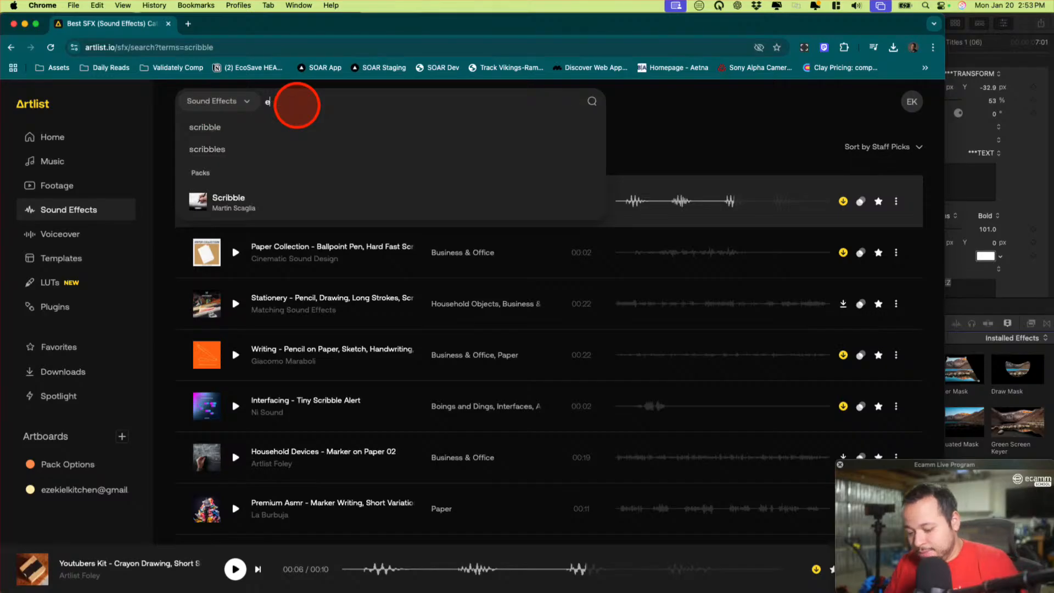
pyautogui.write('raser')
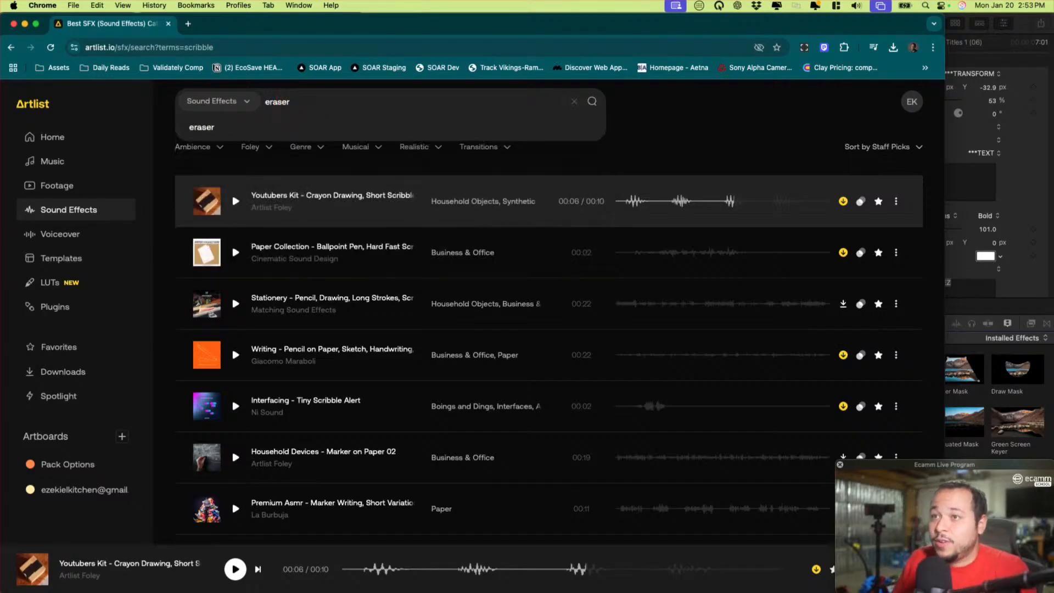
pyautogui.click(242, 124)
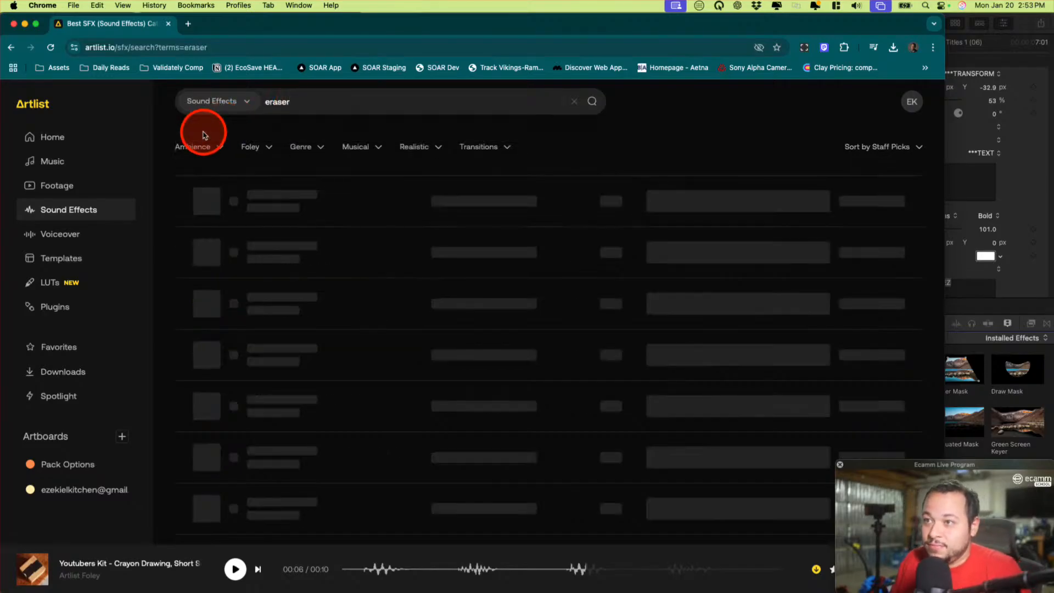
# Preview the Premium ASMR eraser, Comical cartoon whiteboard eraser and Organized Student rubber-erasing sound effects
pyautogui.click(238, 201)
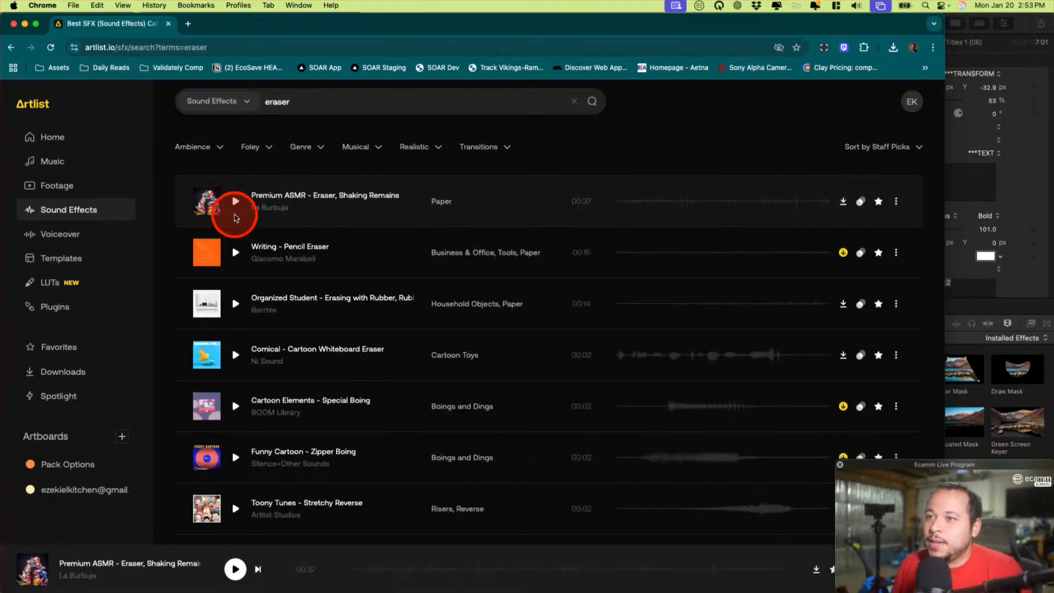
pyautogui.click(239, 203)
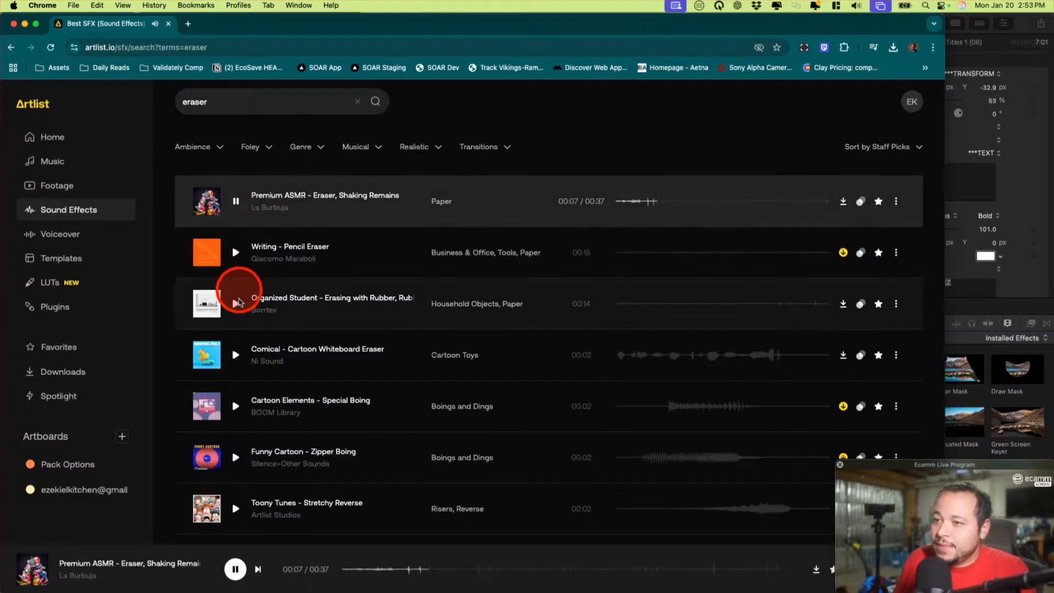
pyautogui.click(236, 357)
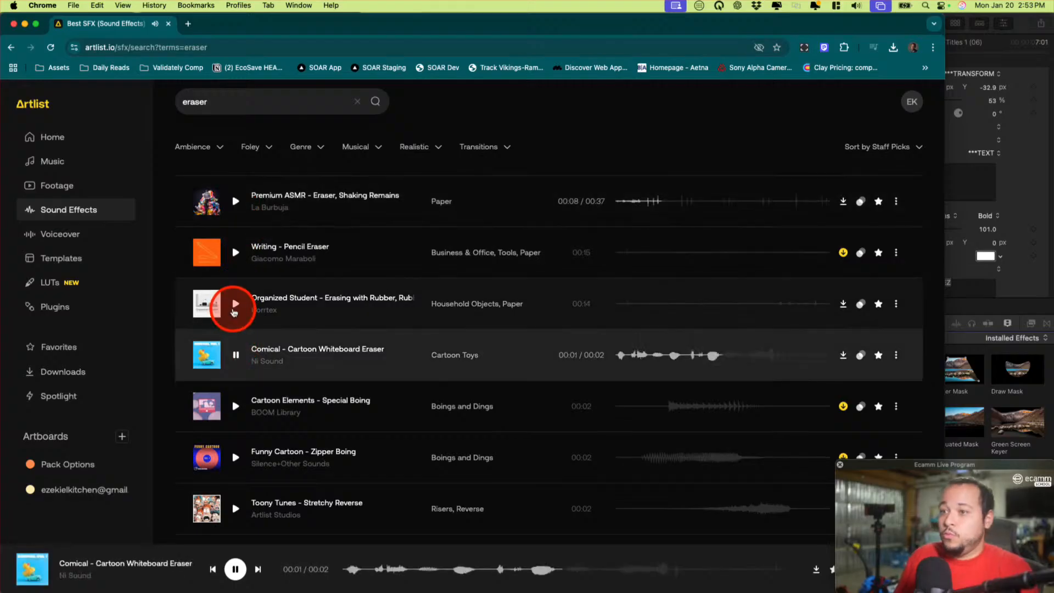
pyautogui.click(236, 304)
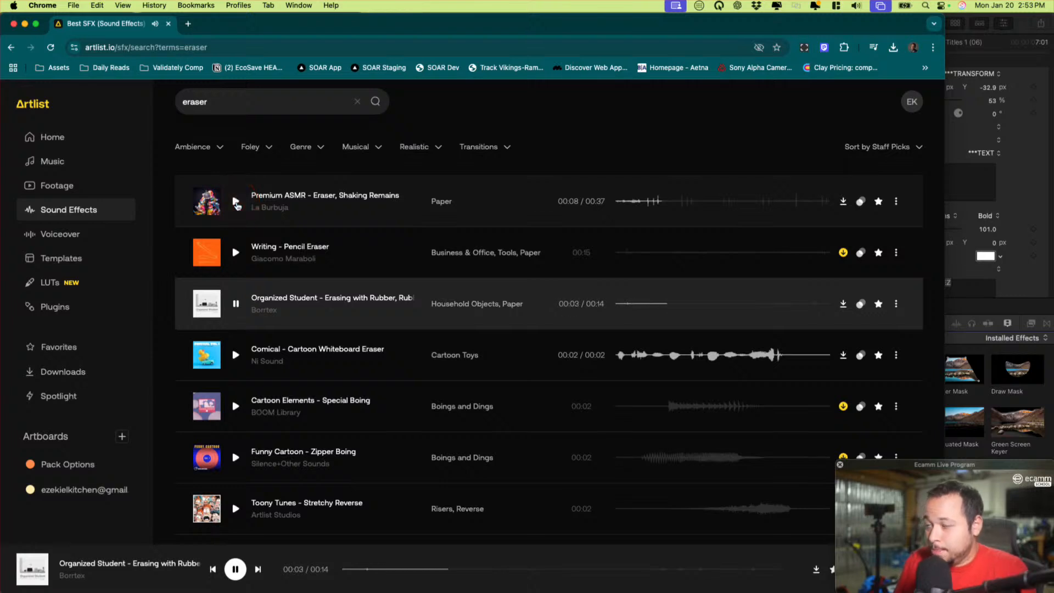
pyautogui.click(236, 201)
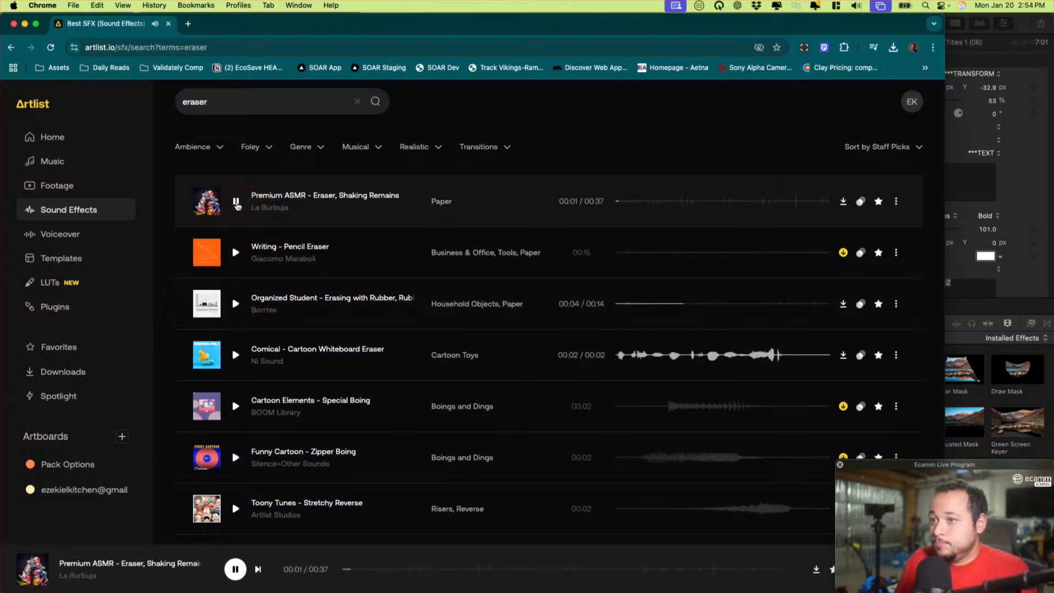
pyautogui.click(236, 204)
# Download the "Organized Student" erasing sound and "Writing - Pencil Eraser" as WAV, previewing both, and close the Artlist page
pyautogui.click(236, 304)
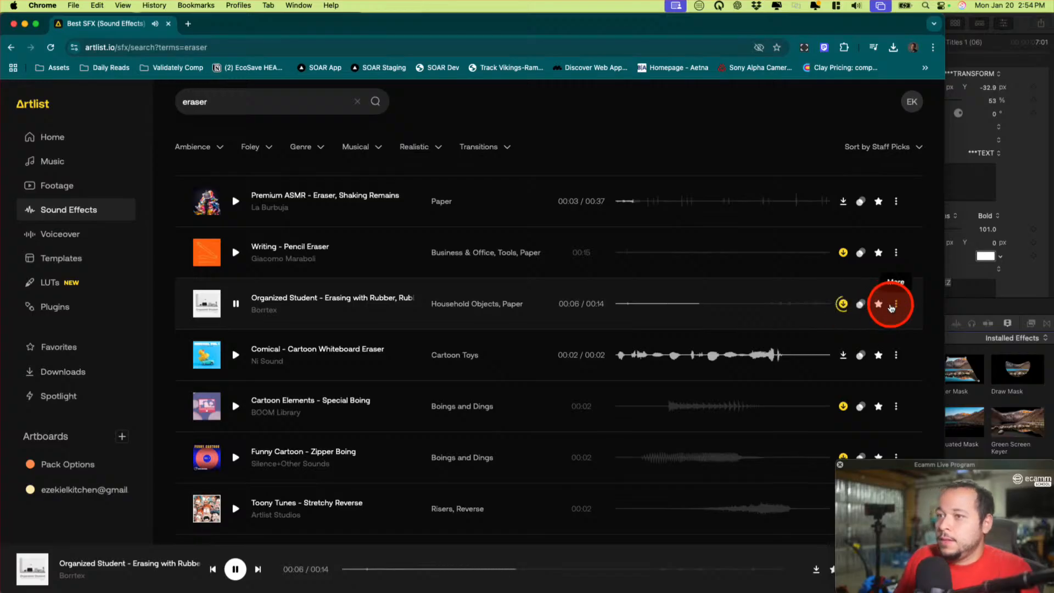
pyautogui.click(236, 254)
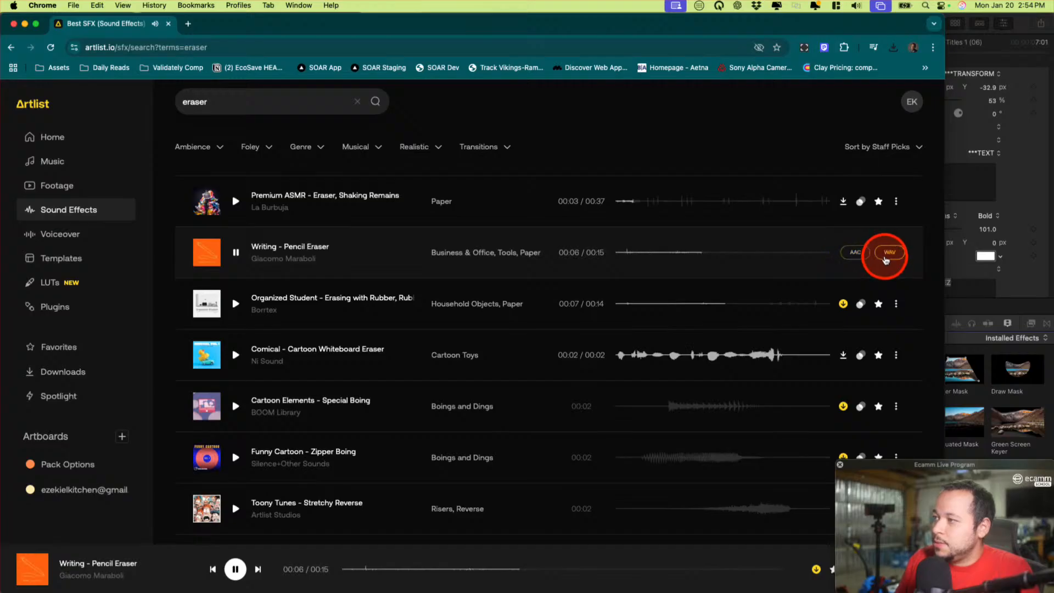
pyautogui.click(237, 255)
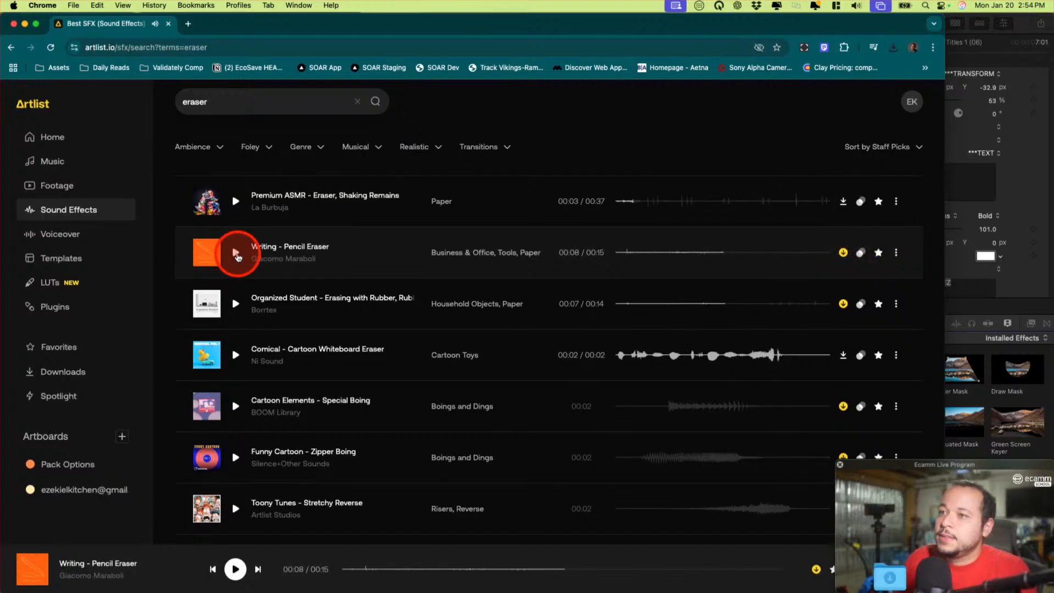
pyautogui.click(169, 24)
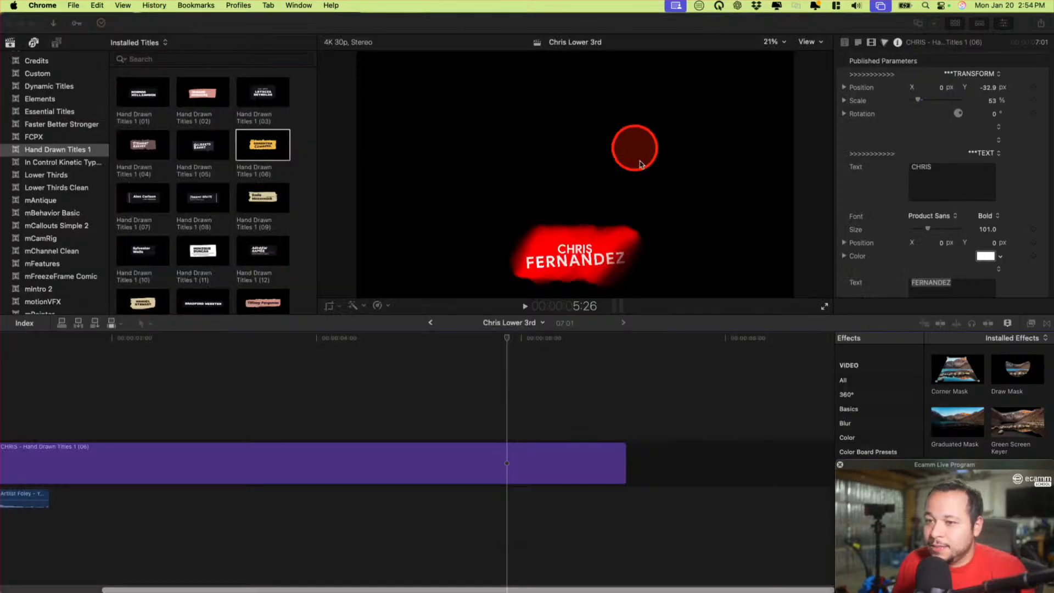
# Add the downloaded Pencil Eraser sound beneath the title in Final Cut Pro, starting at about 5:16
pyautogui.moveTo(820, 589)
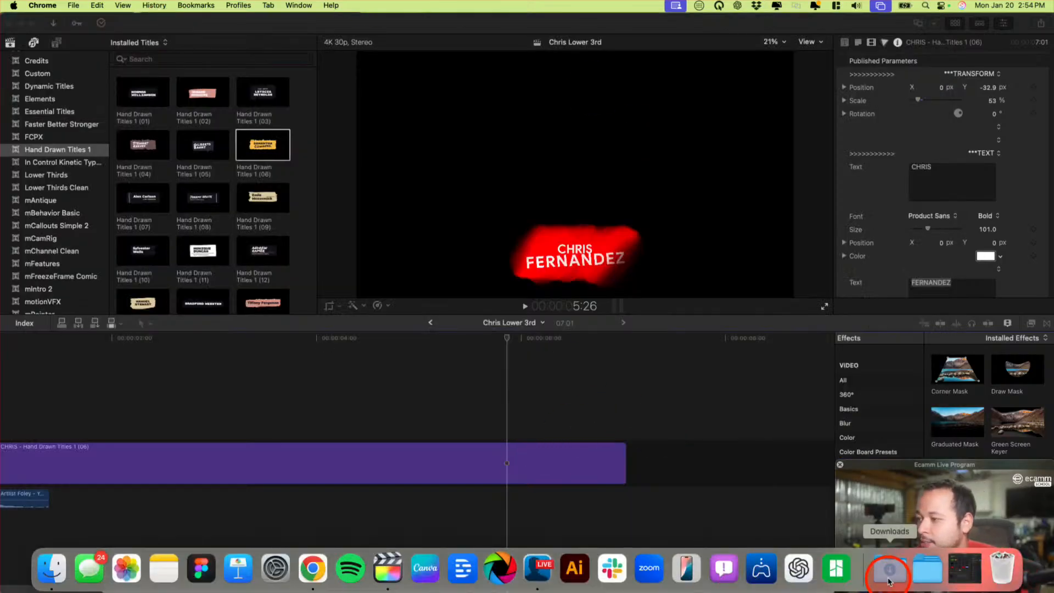
pyautogui.click(890, 570)
pyautogui.moveTo(628, 132); pyautogui.dragTo(466, 499)
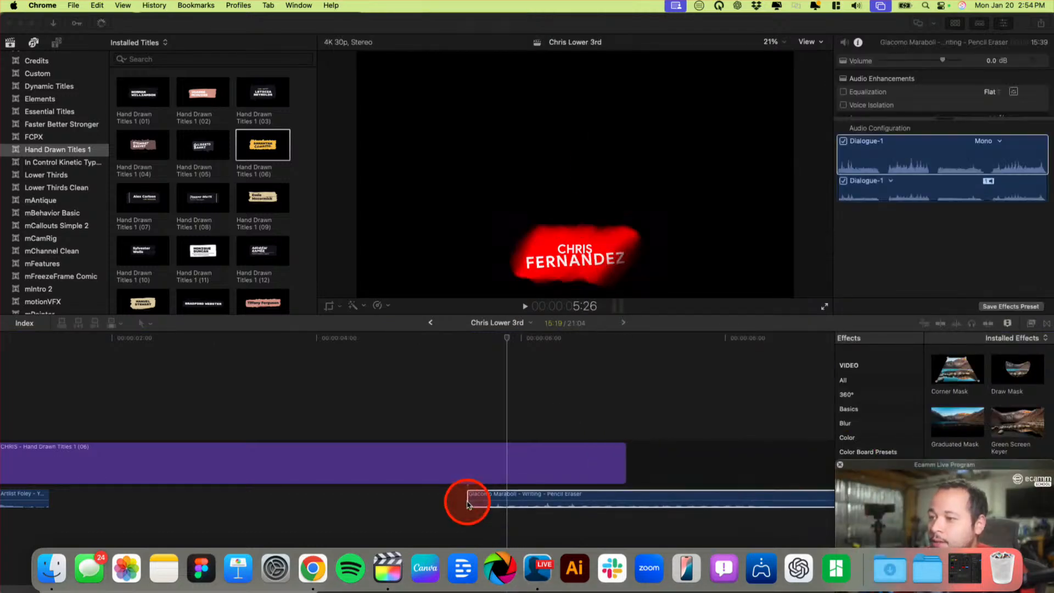
# Play the title's exit animation with the eraser sound through to about 7:02
pyautogui.click(455, 408)
pyautogui.click(397, 403)
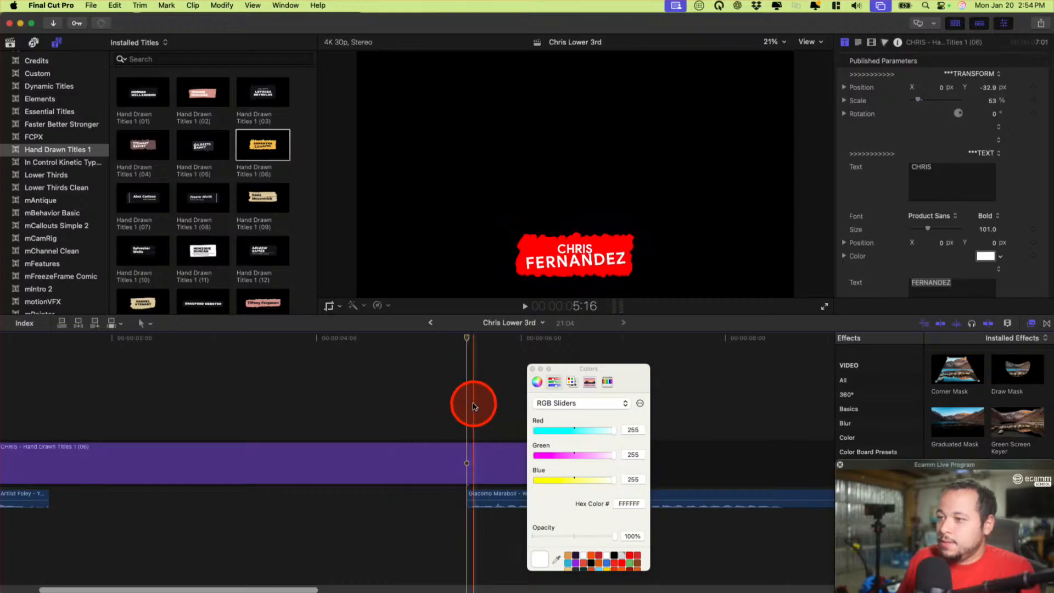
pyautogui.click(474, 407)
pyautogui.press('space')
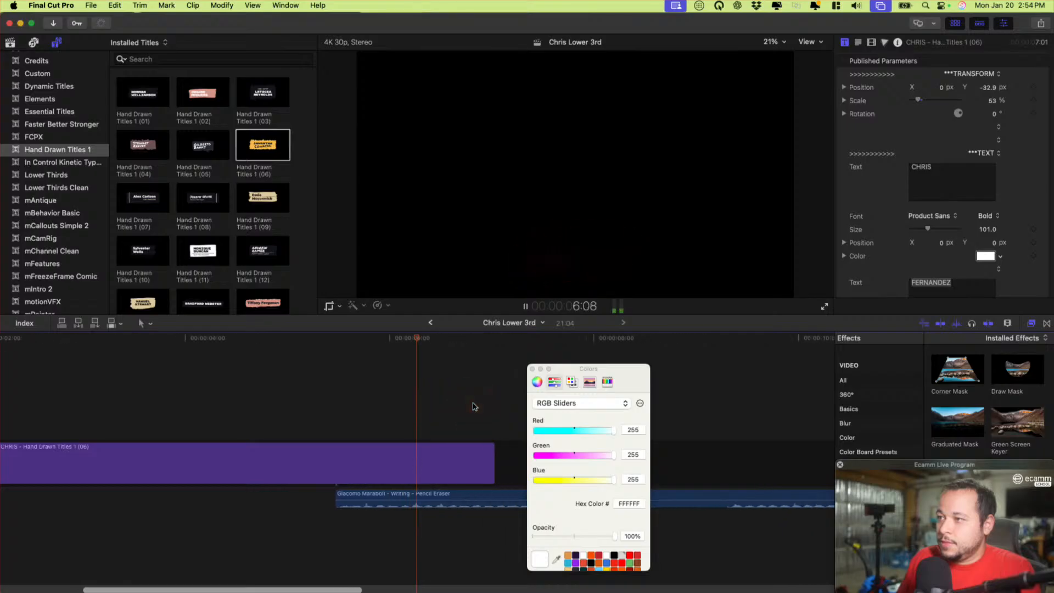
pyautogui.press('space')
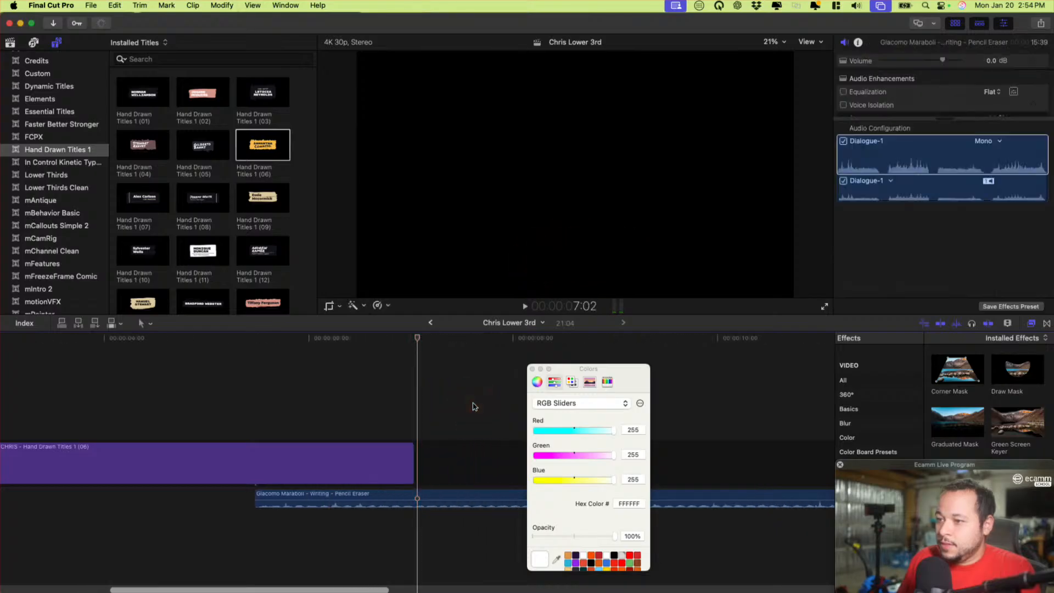
# Cut the eraser audio at the title's end and delete both the excess audio and the leftover gap
pyautogui.click(409, 505)
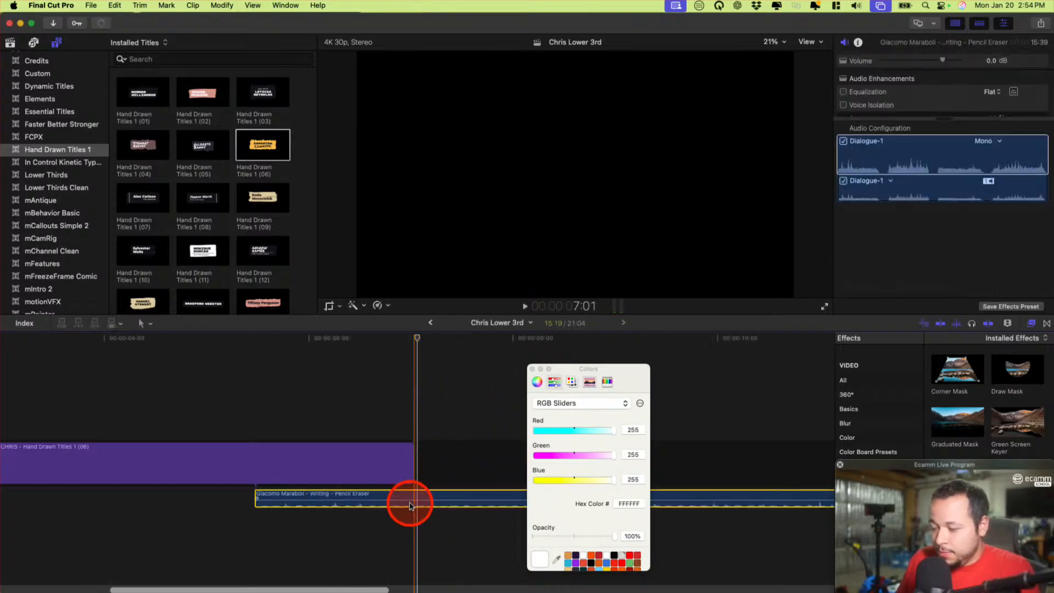
pyautogui.press('b')
pyautogui.click(414, 502)
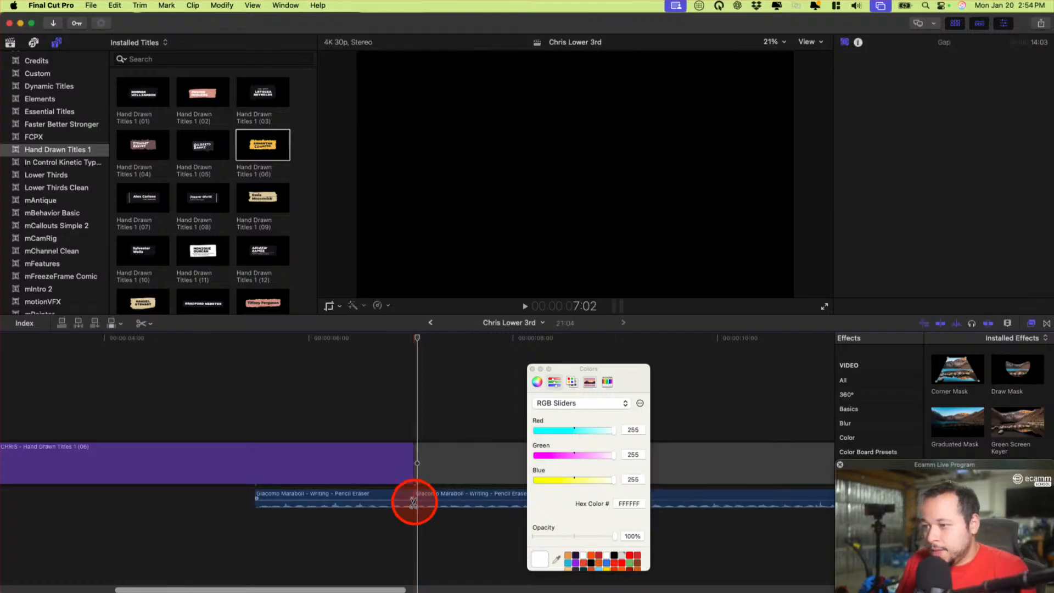
pyautogui.press('a')
pyautogui.click(464, 497)
pyautogui.press('Delete')
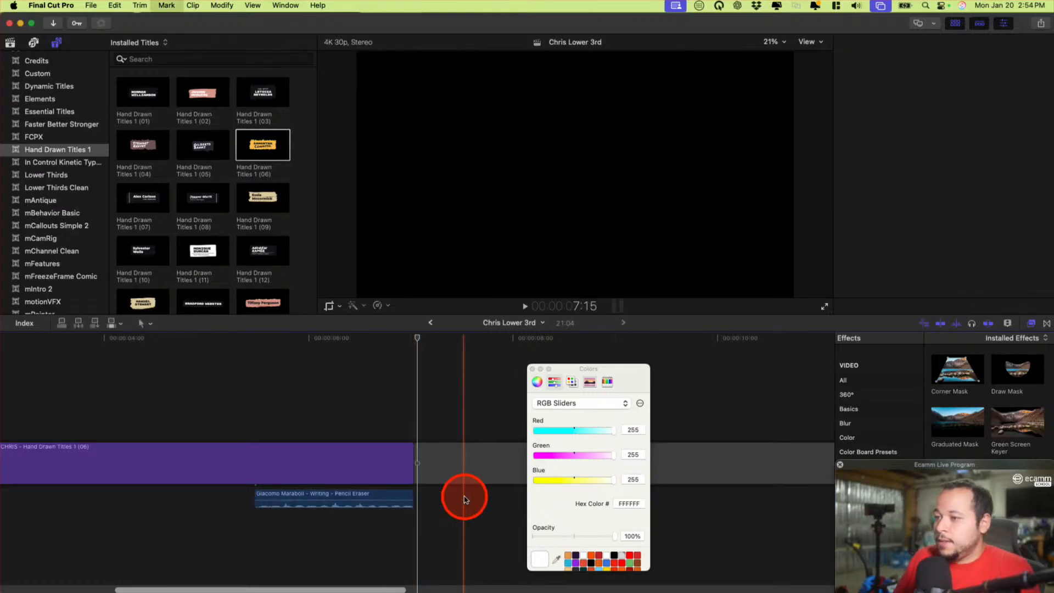
pyautogui.click(464, 483)
pyautogui.press('Delete')
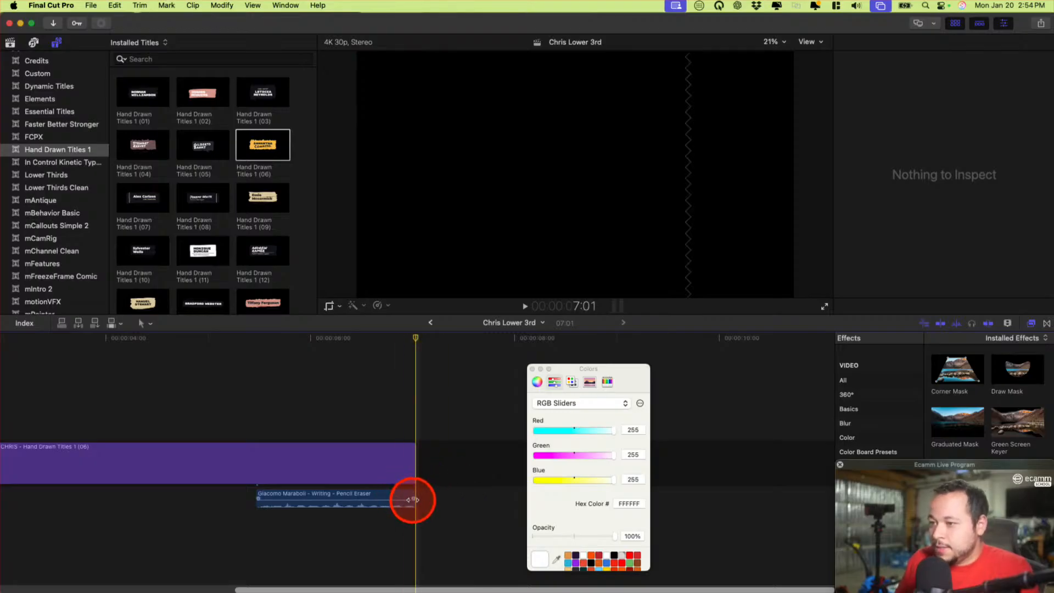
# Add a fade-out of about 14 frames to the eraser audio and play the whole title from the beginning
pyautogui.moveTo(413, 498); pyautogui.dragTo(394, 498)
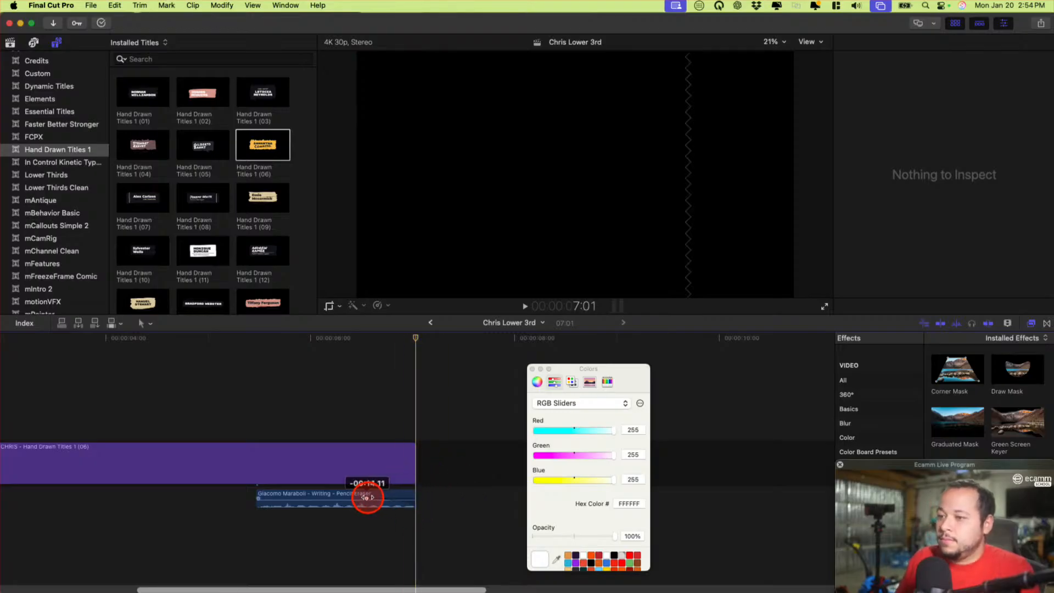
pyautogui.click(351, 410)
pyautogui.hscroll(-5, 353, 401)
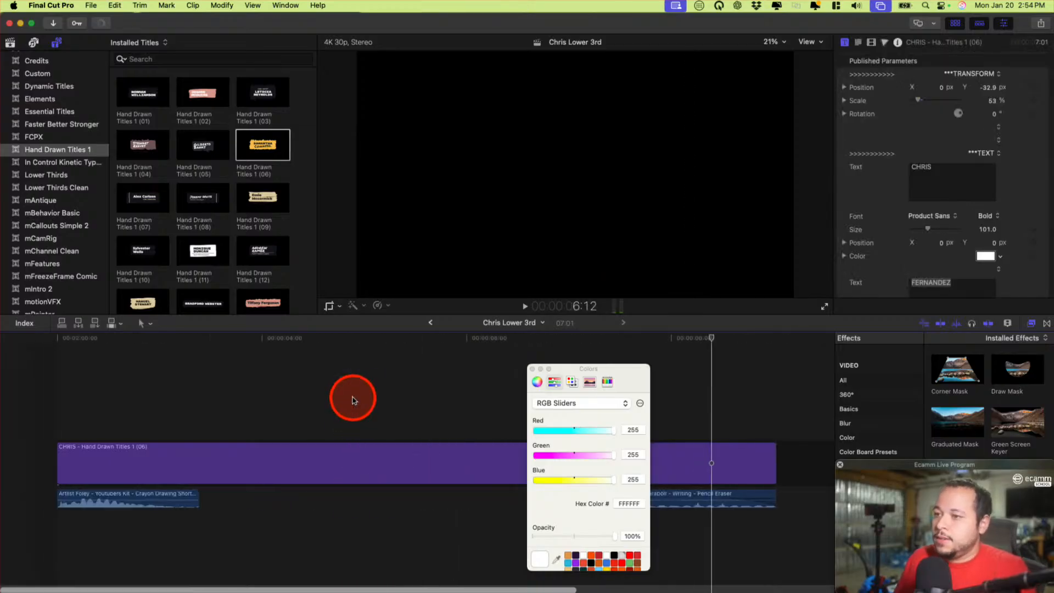
pyautogui.click(27, 421)
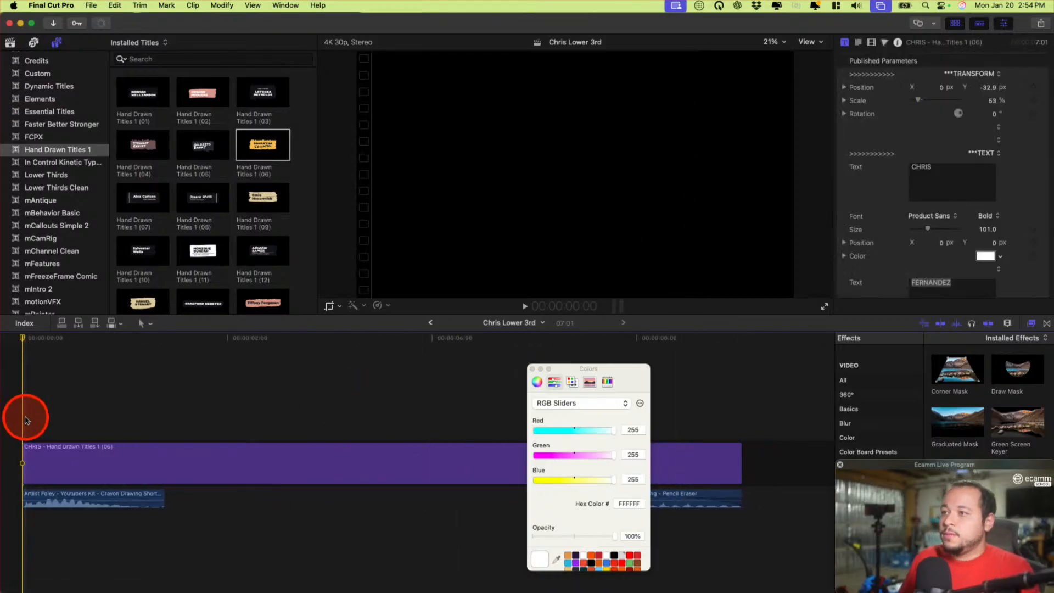
pyautogui.press('space')
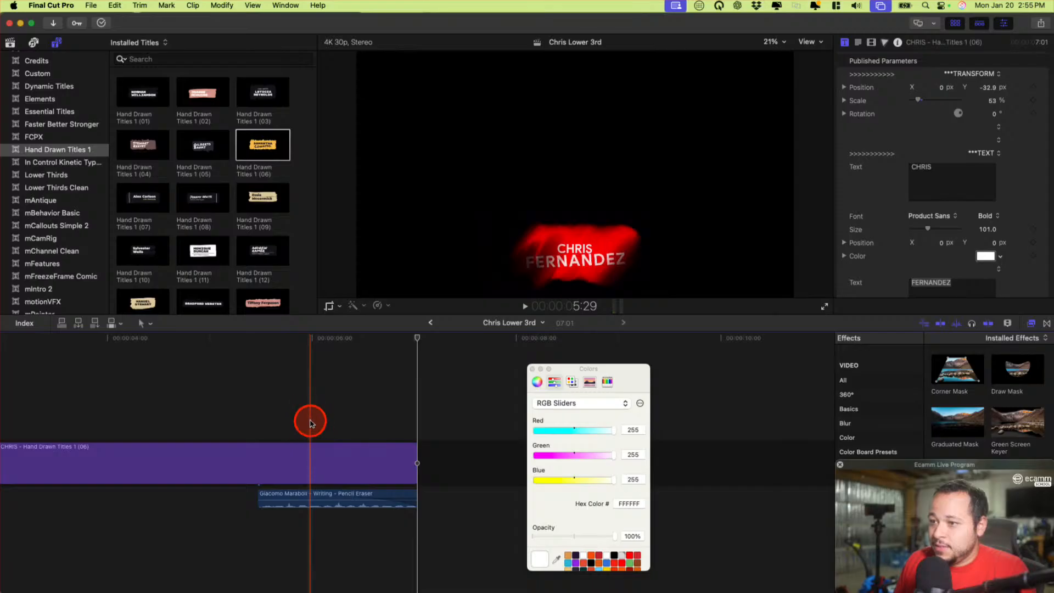
# Shorten the eraser audio's end with a fade-out of about 7 frames and play back the title's exit
pyautogui.click(310, 423)
pyautogui.moveTo(416, 502); pyautogui.dragTo(354, 504)
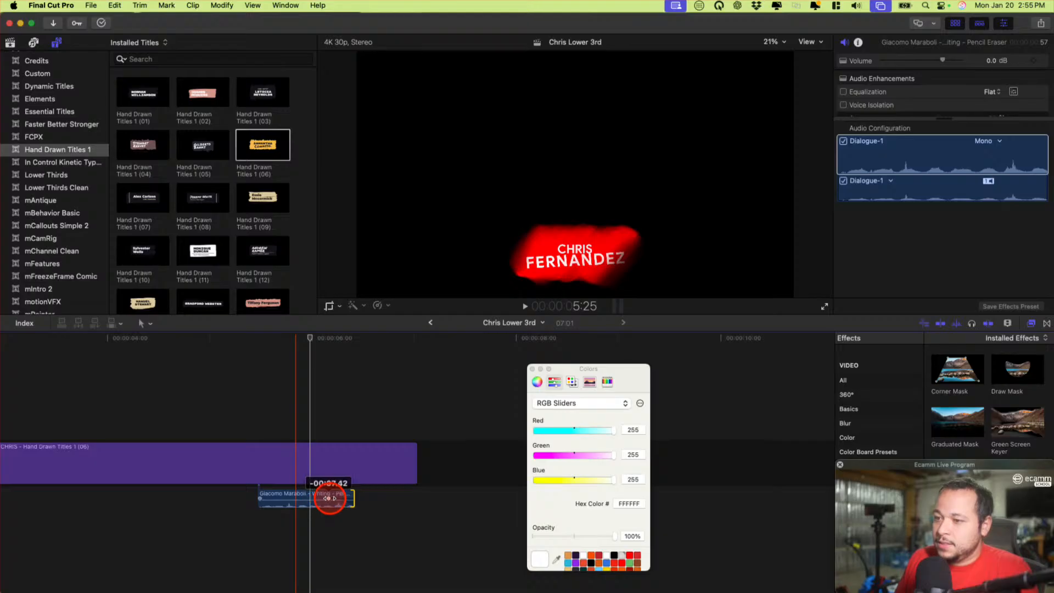
pyautogui.click(214, 419)
pyautogui.press('space')
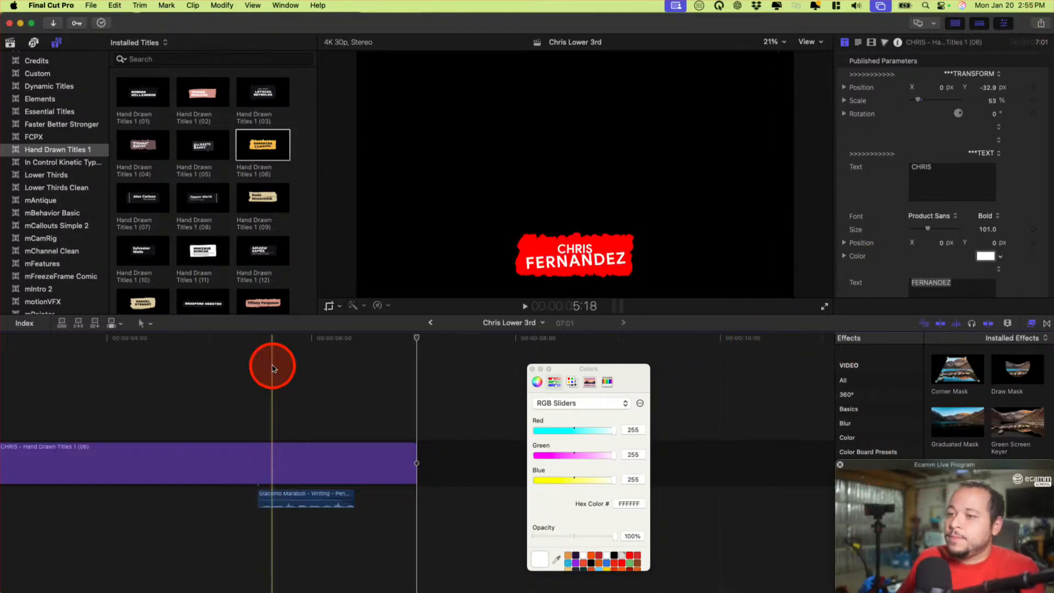
# Close the Colors window and apply the Draw Mask effect to the title clip
pyautogui.hscroll(-5, 282, 351)
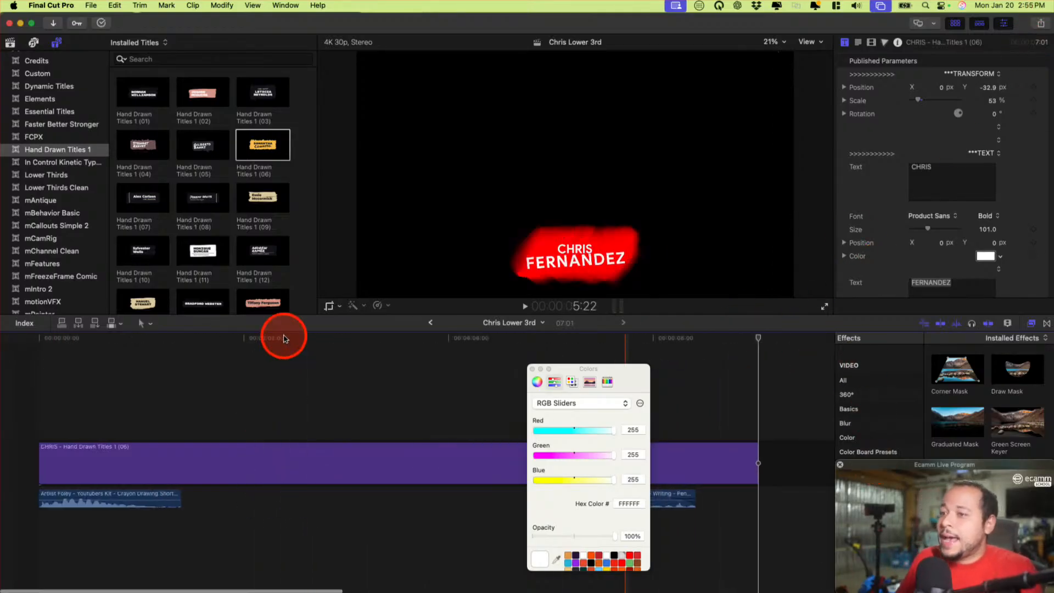
pyautogui.click(532, 369)
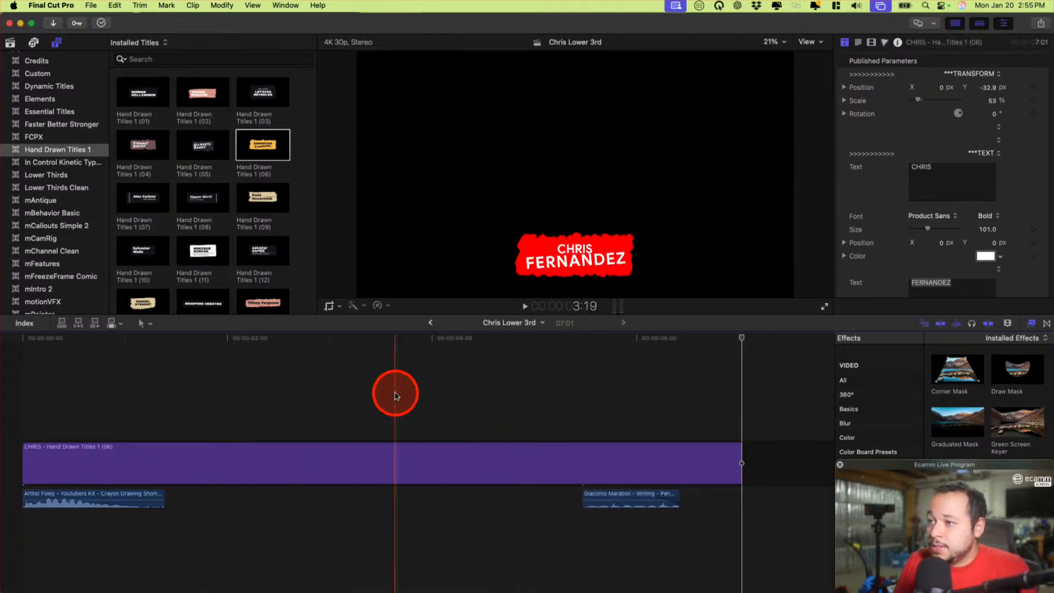
pyautogui.click(395, 394)
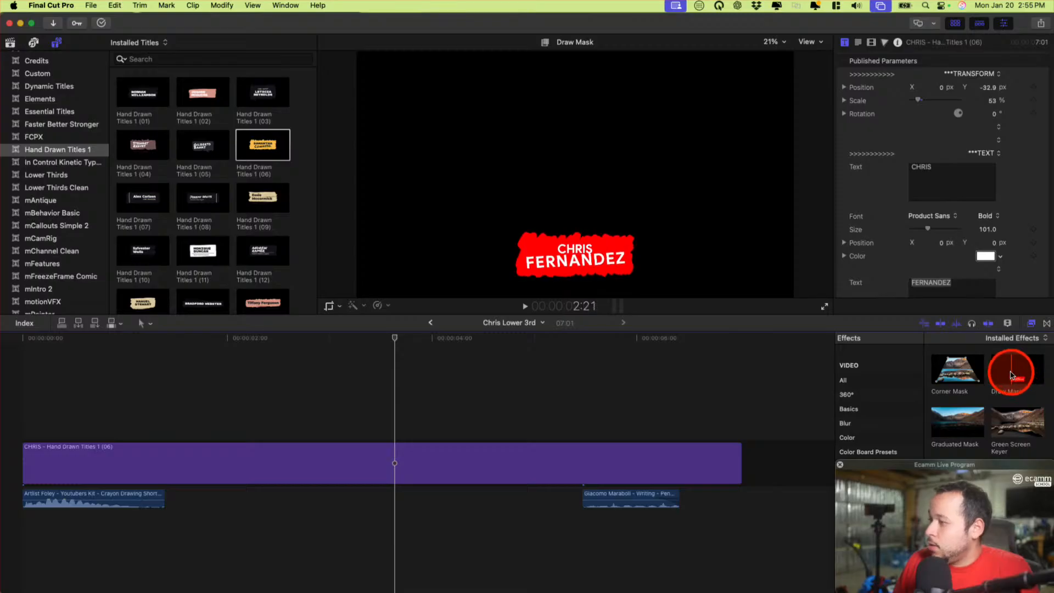
pyautogui.moveTo(1017, 370)
pyautogui.mouseDown()
pyautogui.moveTo(560, 477)
pyautogui.moveTo(482, 465)
pyautogui.mouseUp()
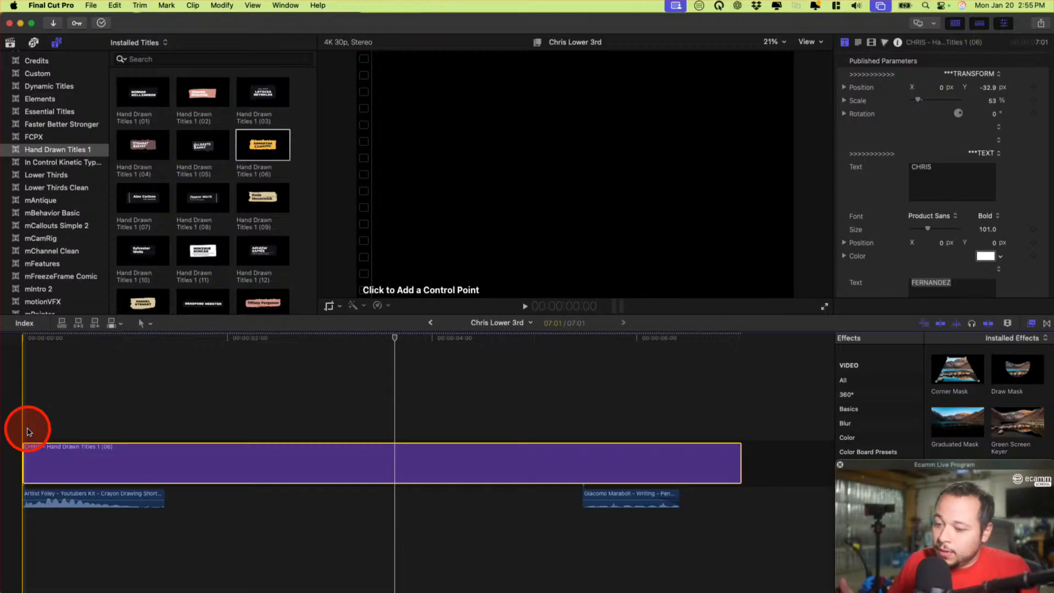
pyautogui.moveTo(27, 432); pyautogui.dragTo(1050, 6)
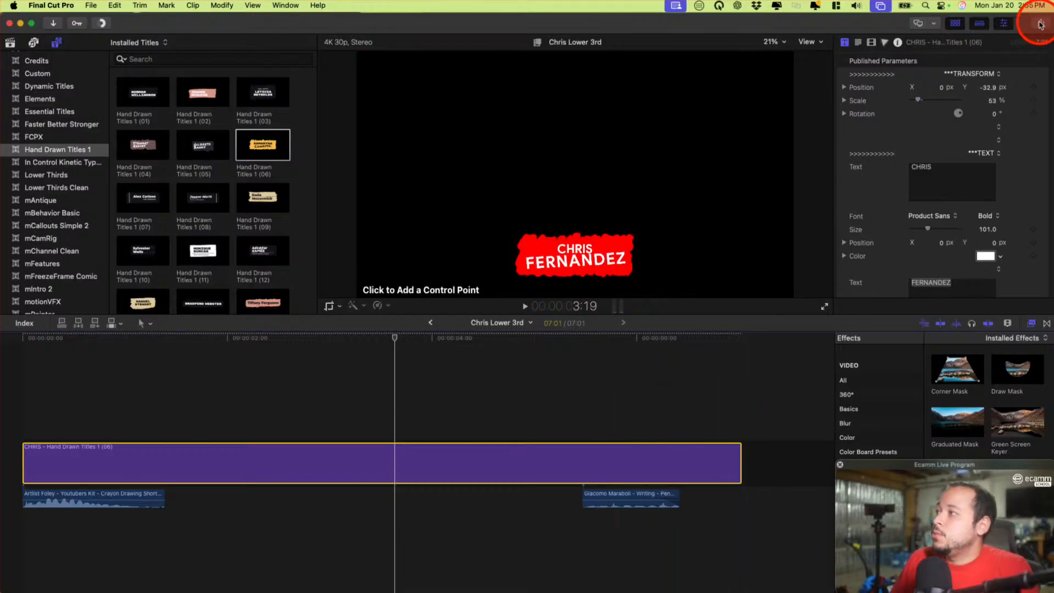
# Set up a default file export of the project with video and audio in Apple ProRes 4444
pyautogui.click(1040, 24)
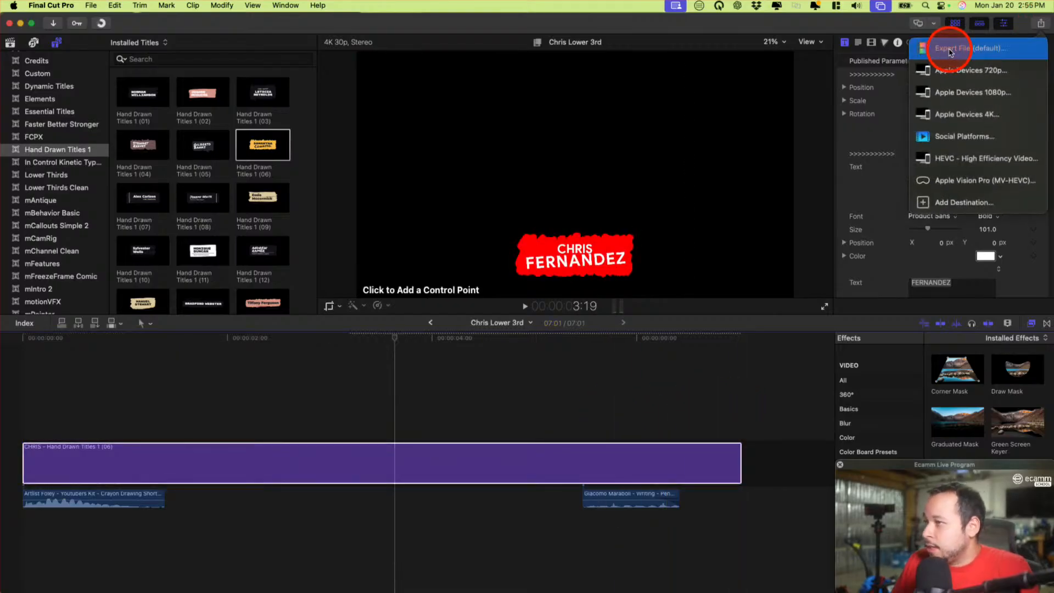
pyautogui.click(951, 50)
pyautogui.click(528, 126)
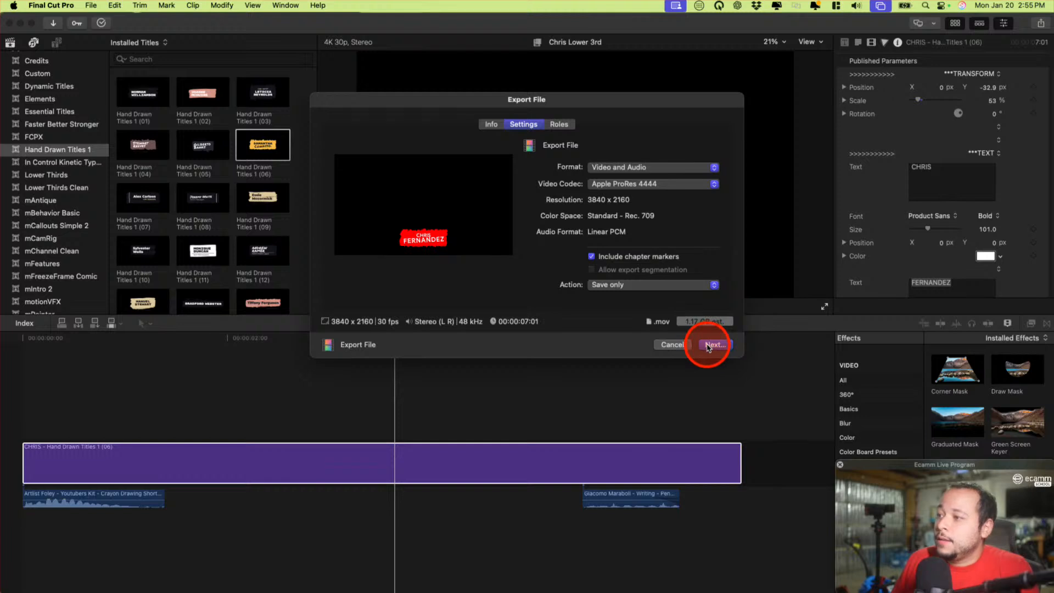
pyautogui.click(711, 345)
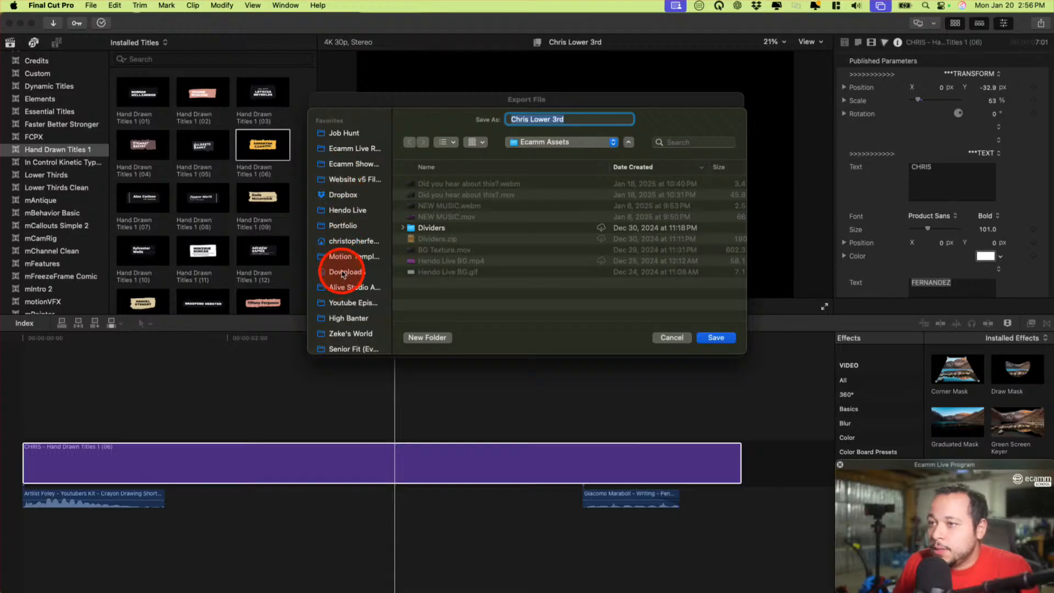
# Save the export to Downloads with "Final Cut" appended to its file name instead of replacing the existing file
pyautogui.click(343, 272)
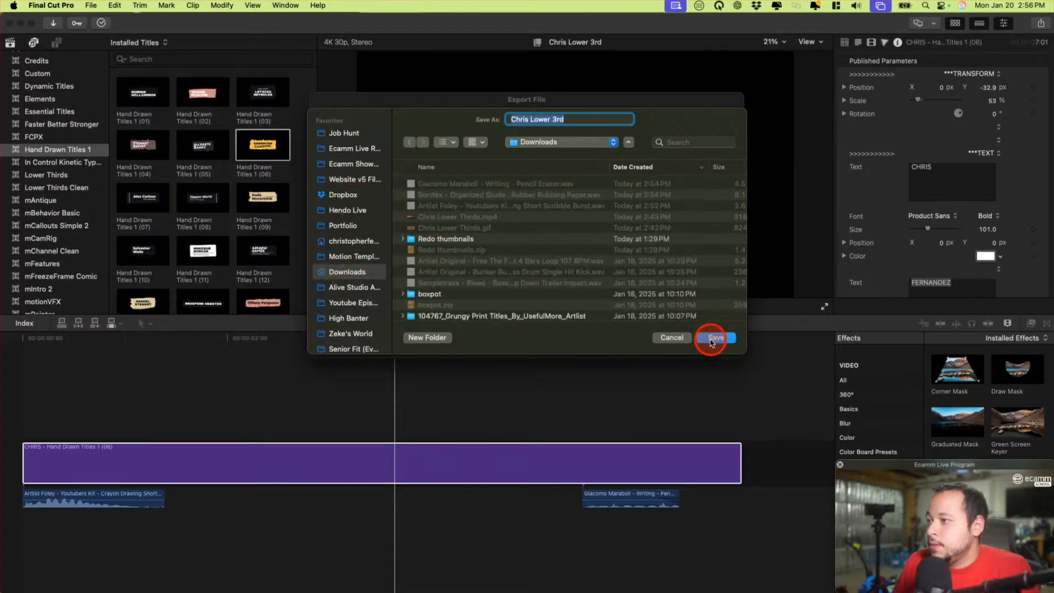
pyautogui.click(712, 339)
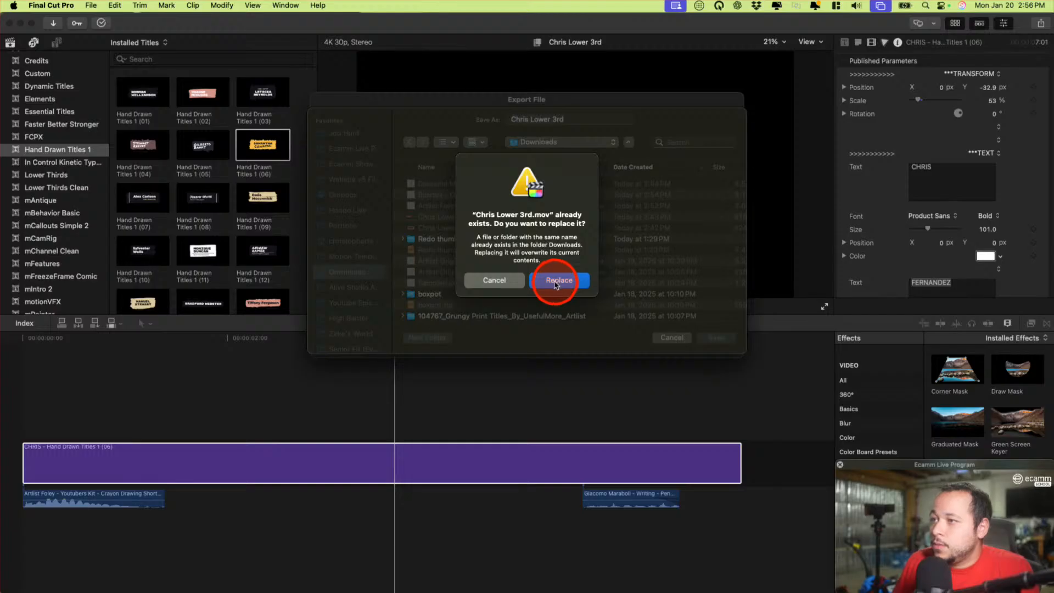
pyautogui.click(494, 280)
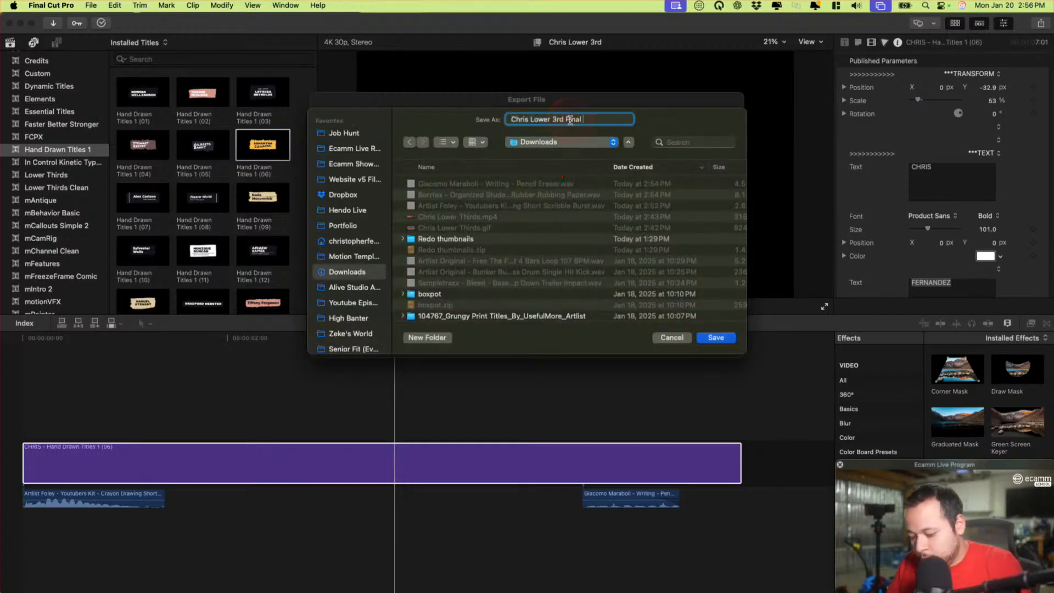
pyautogui.write('Final Cut')
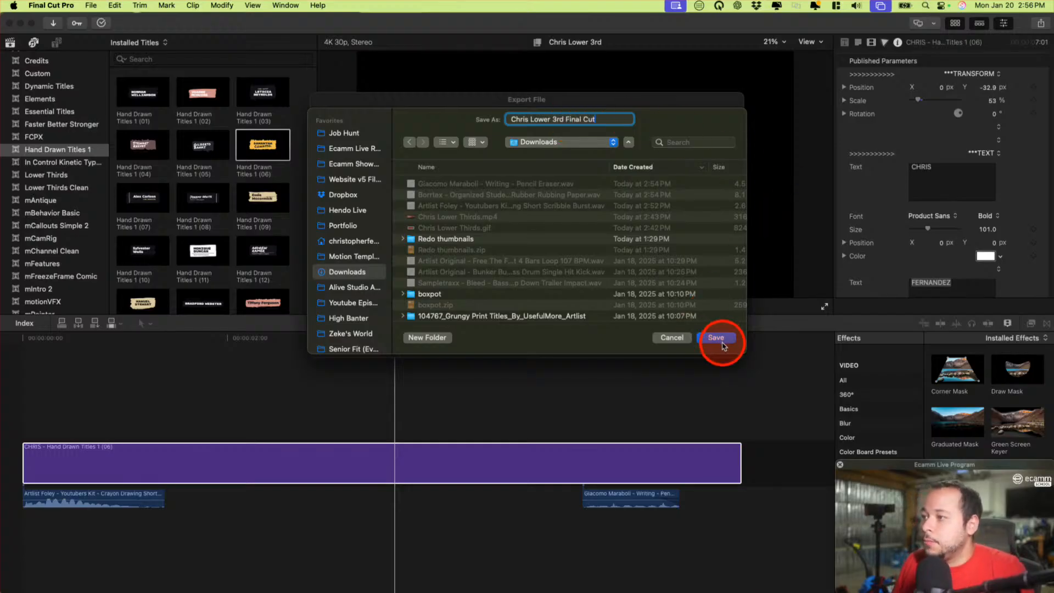
pyautogui.click(721, 338)
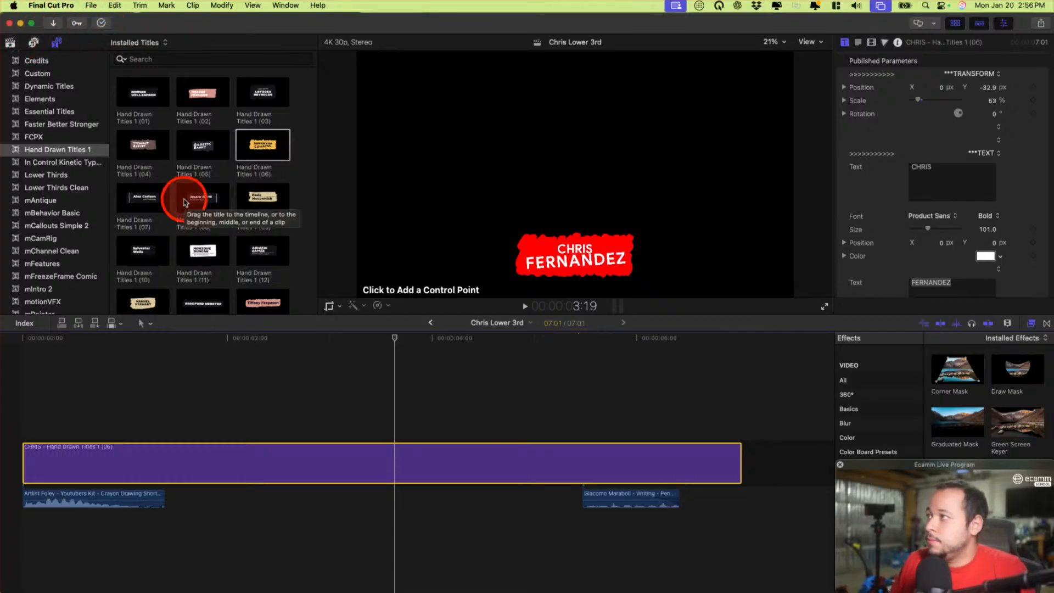
# Switch to Ecamm Live and try the exported .mov as an animated overlay in the current scene, then delete that overlay
pyautogui.click(20, 25)
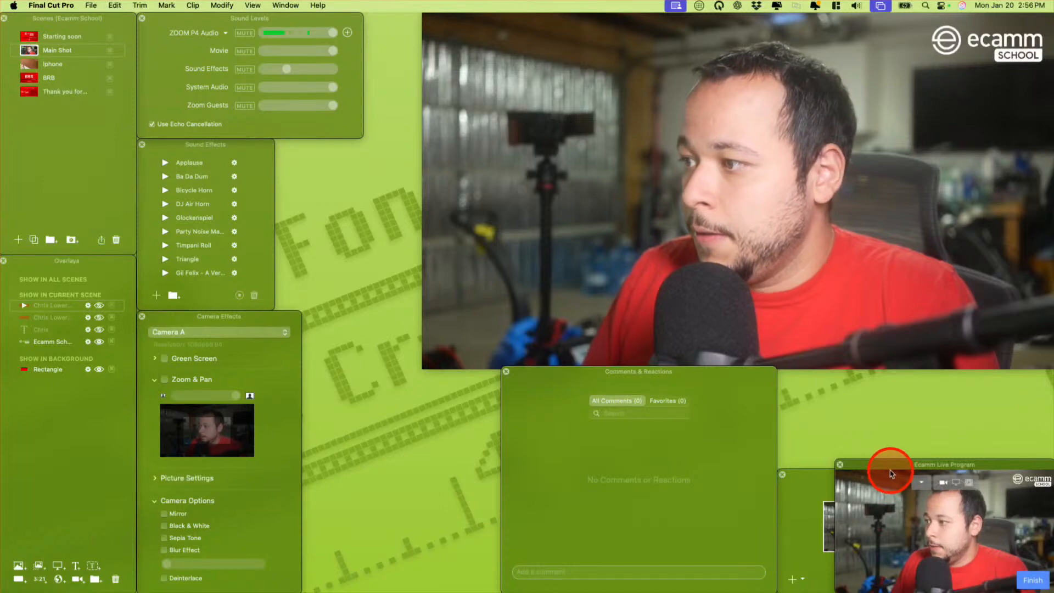
pyautogui.moveTo(857, 575)
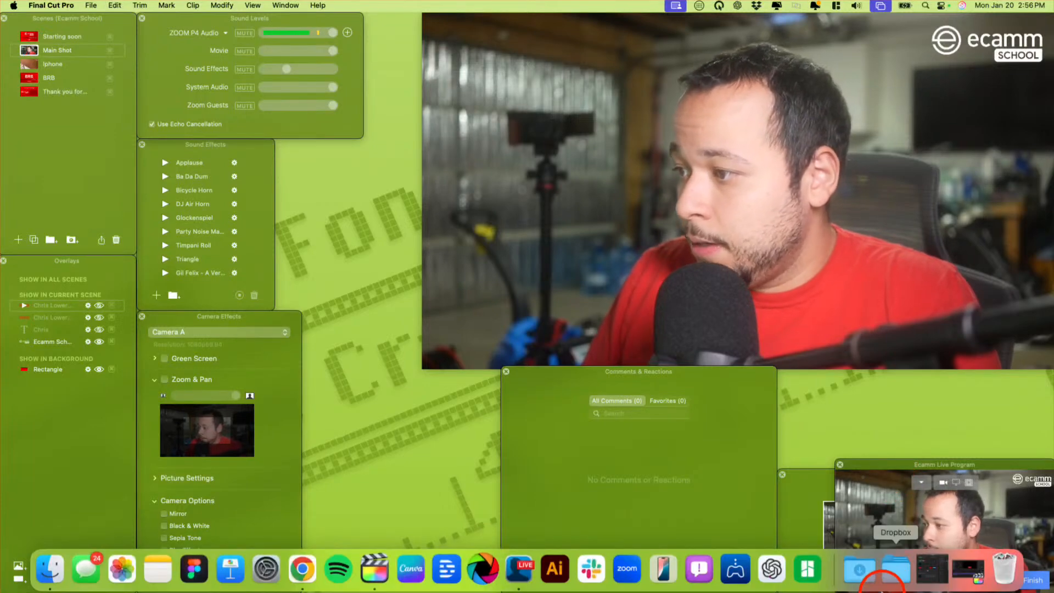
pyautogui.click(863, 571)
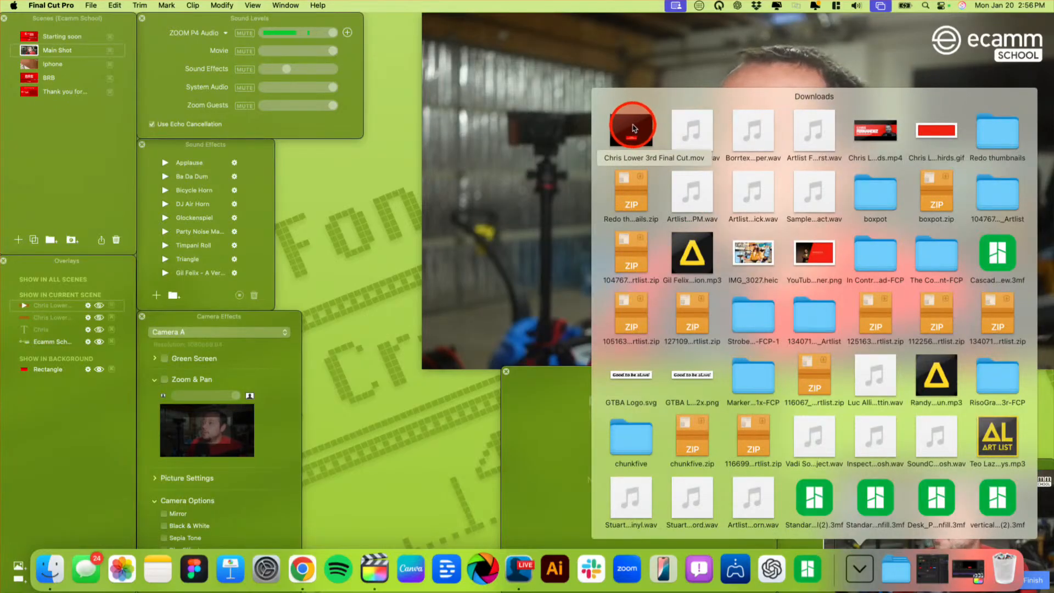
pyautogui.moveTo(633, 128); pyautogui.dragTo(66, 302)
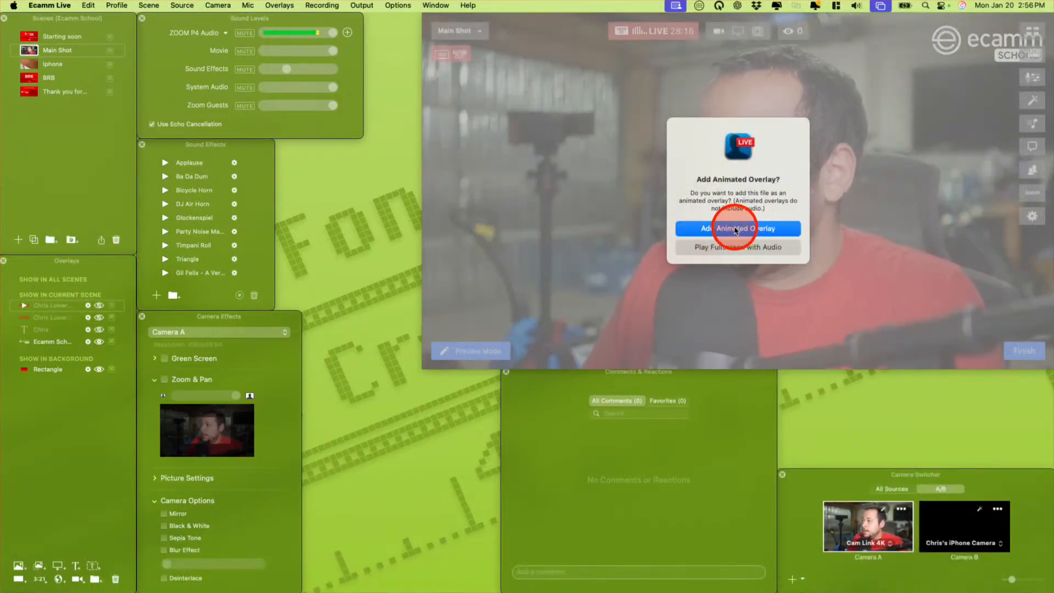
pyautogui.click(736, 229)
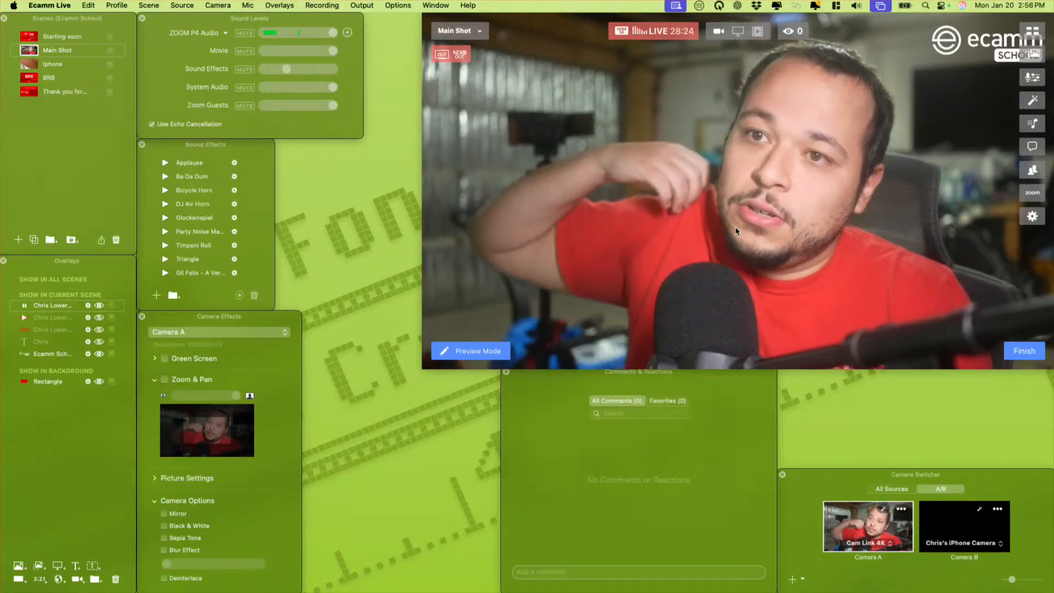
pyautogui.click(86, 305)
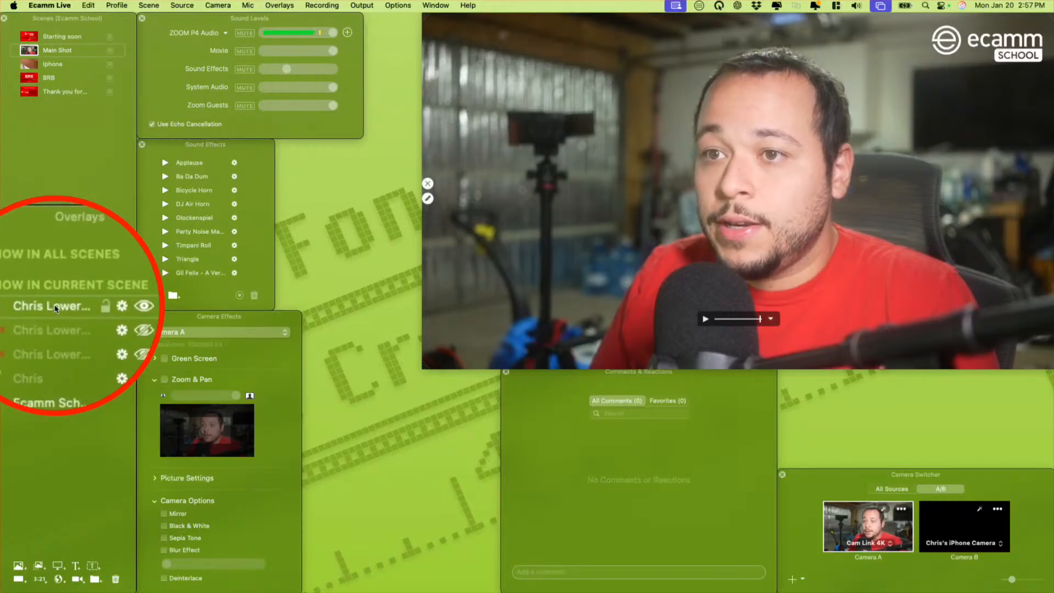
pyautogui.press('Delete')
# Switch to Shutter Encoder and load the exported Final Cut .mov from Downloads
pyautogui.moveTo(734, 587)
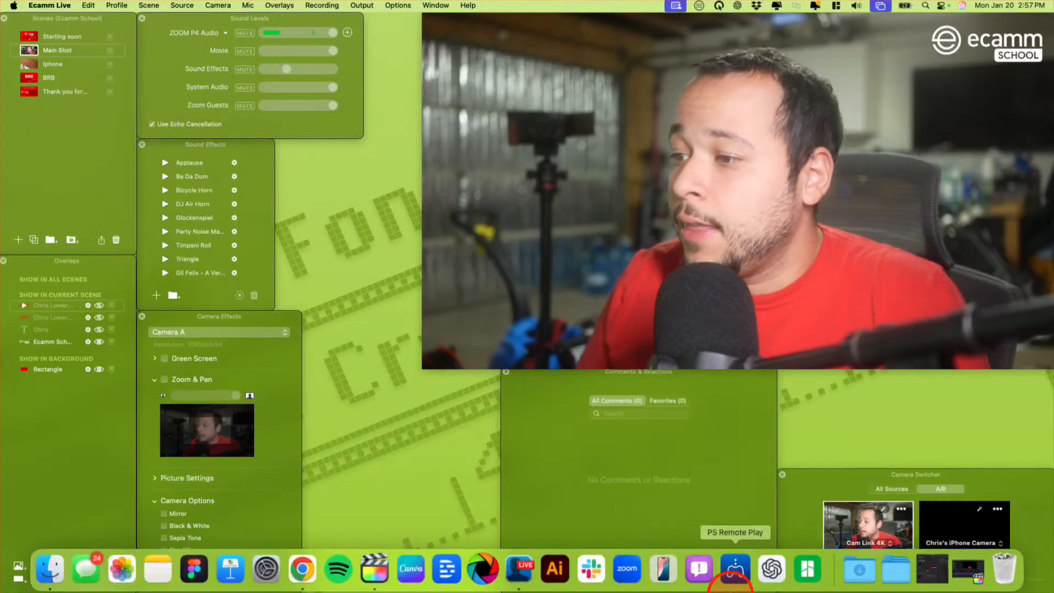
pyautogui.click(486, 571)
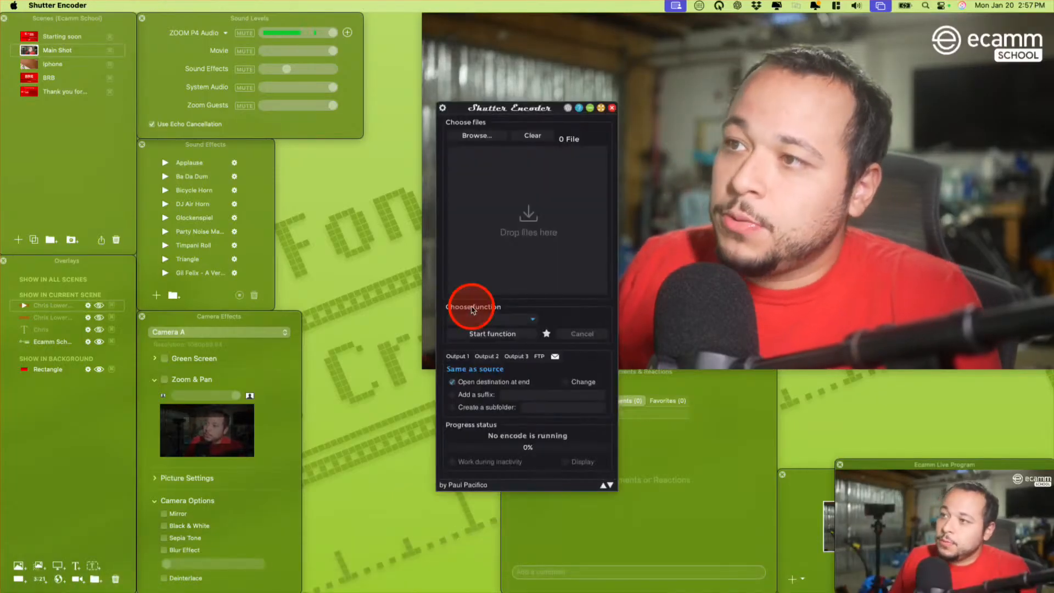
pyautogui.moveTo(714, 588)
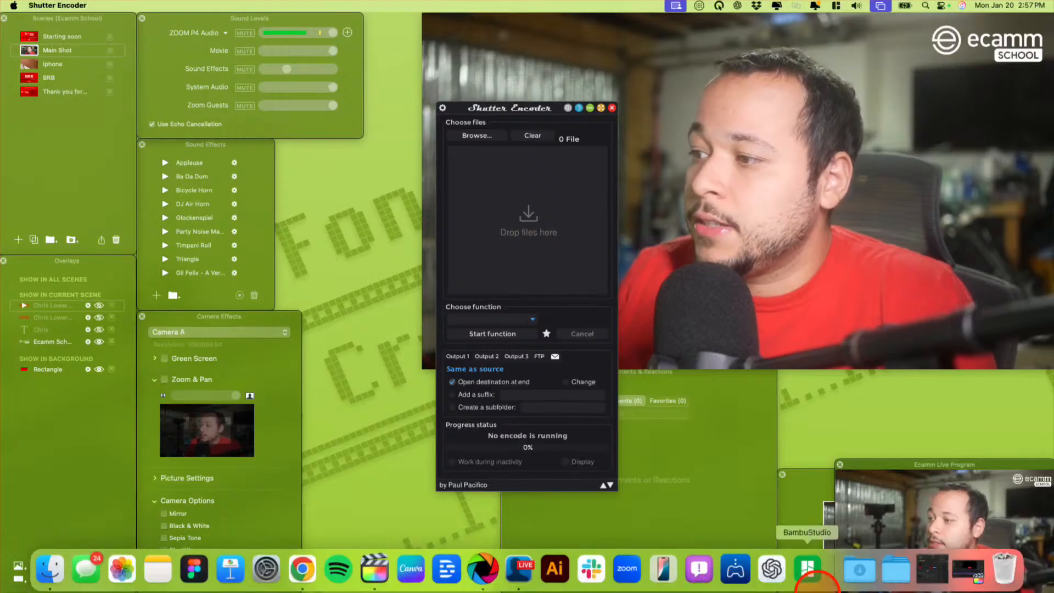
pyautogui.click(860, 576)
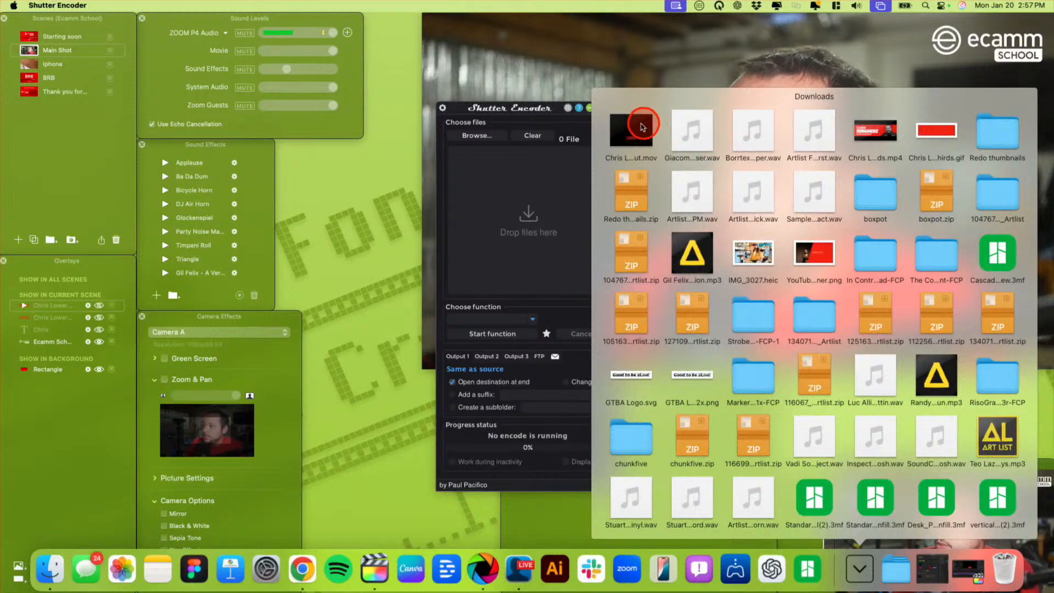
pyautogui.moveTo(642, 128); pyautogui.dragTo(501, 203)
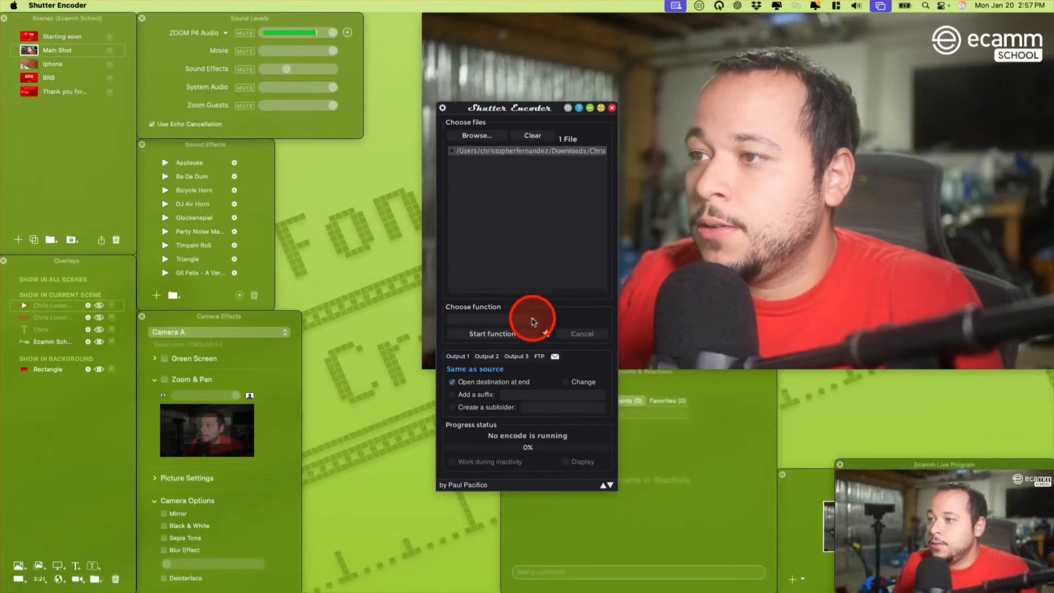
# Convert the loaded .mov to a VP9 .webm with the alpha channel enabled
pyautogui.moveTo(532, 321); pyautogui.dragTo(458, 313)
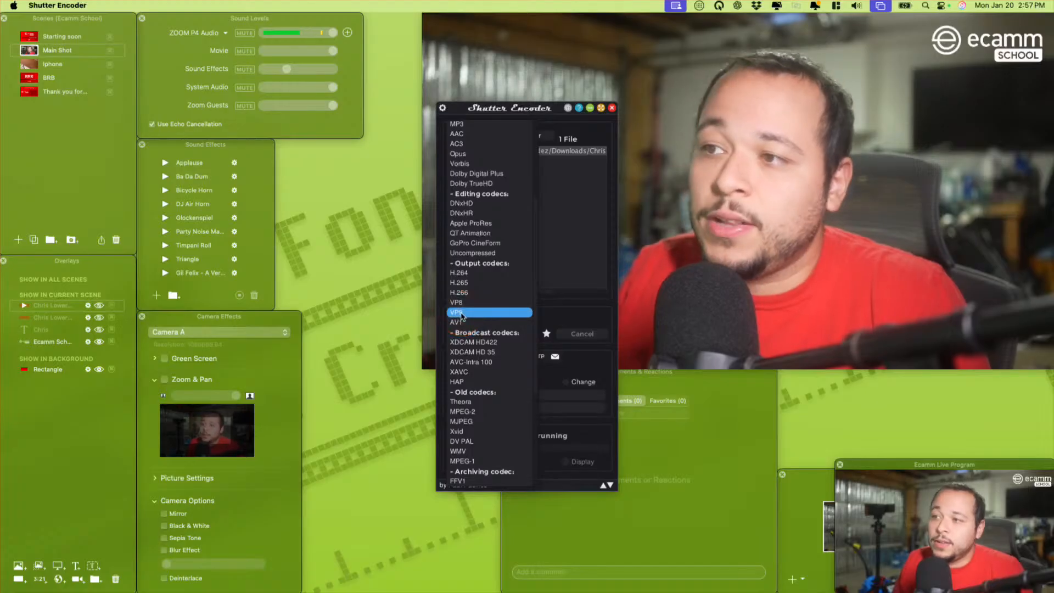
pyautogui.moveTo(461, 316); pyautogui.dragTo(462, 313)
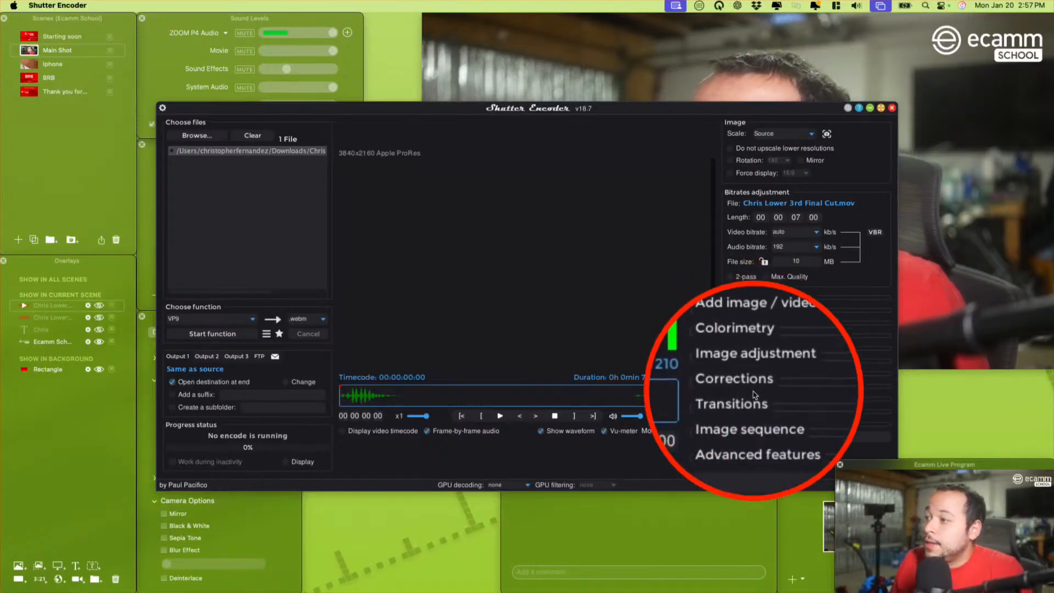
pyautogui.click(745, 423)
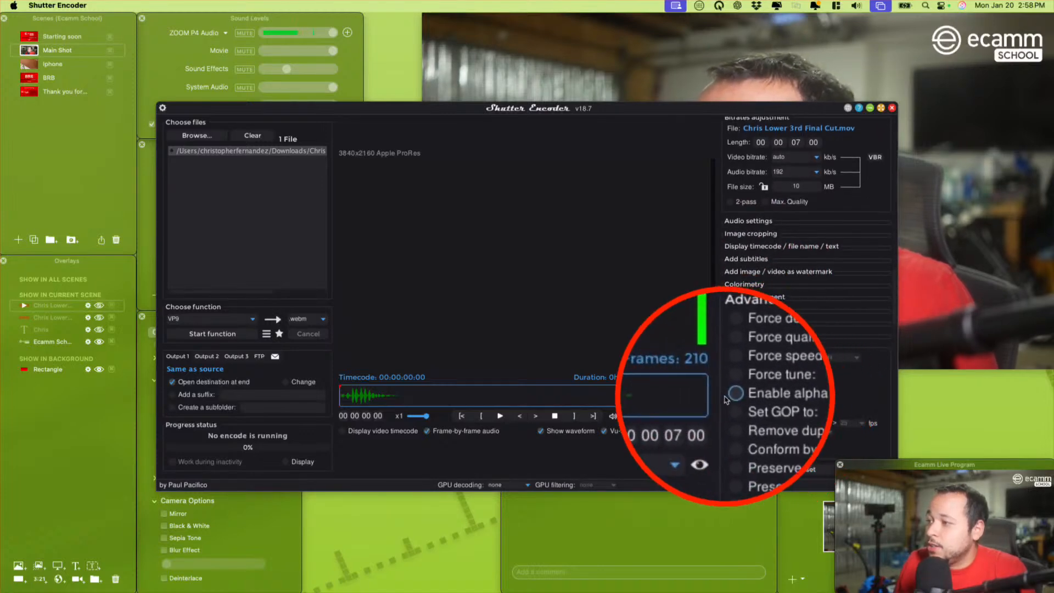
pyautogui.click(731, 396)
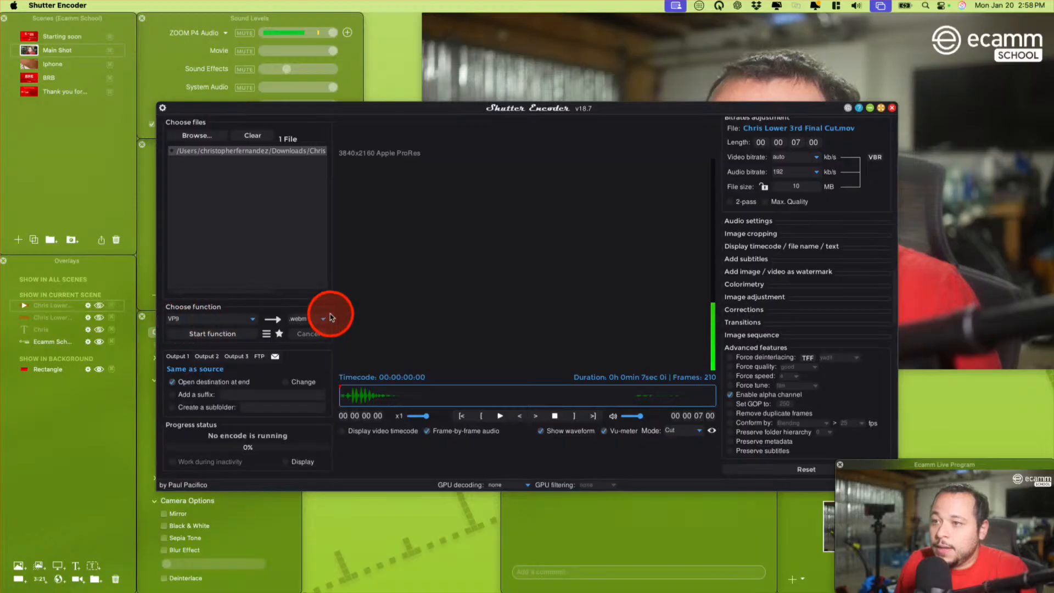
pyautogui.click(229, 334)
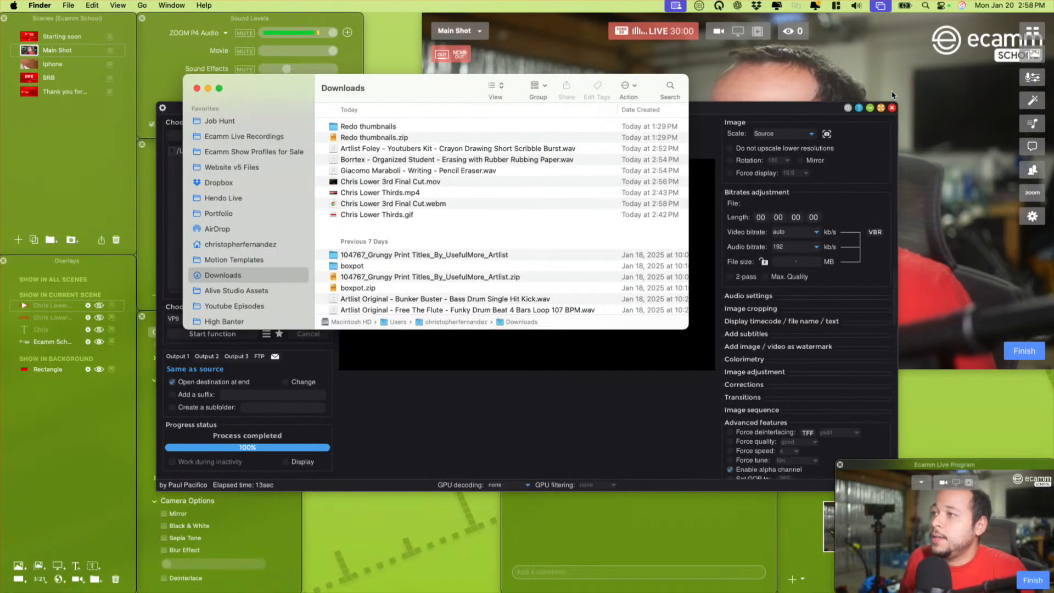
# Minimize the Finder and Shutter Encoder windows and add the converted .webm from Downloads to Ecamm Live's current-scene overlays
pyautogui.click(207, 90)
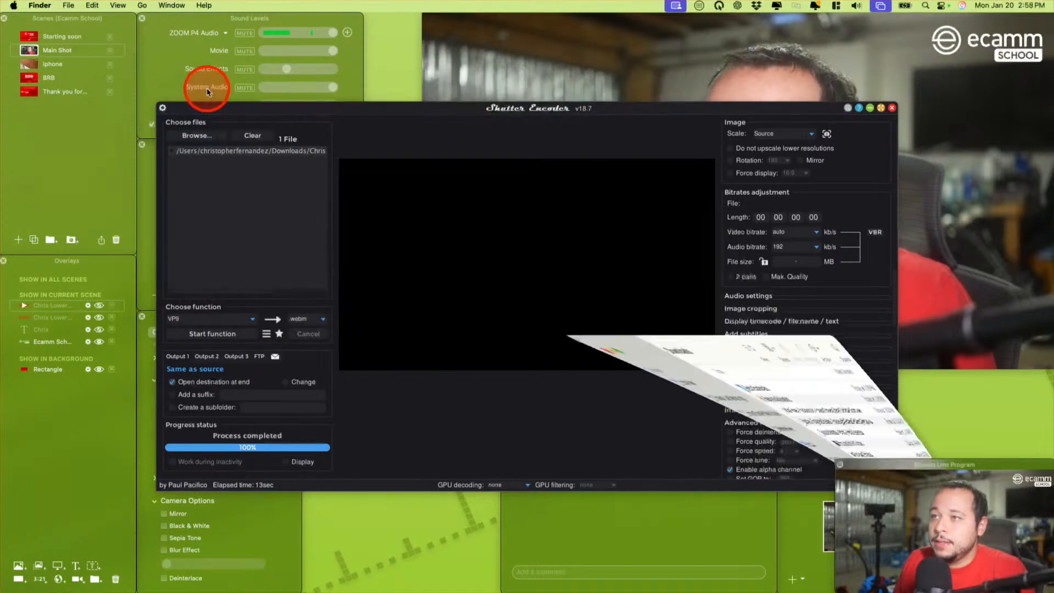
pyautogui.click(869, 108)
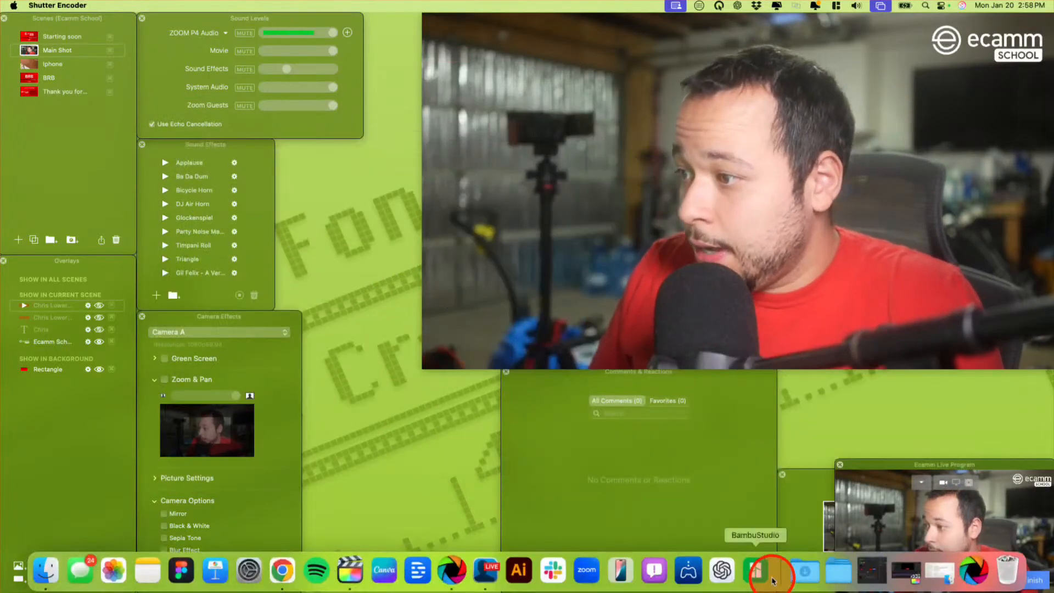
pyautogui.click(805, 571)
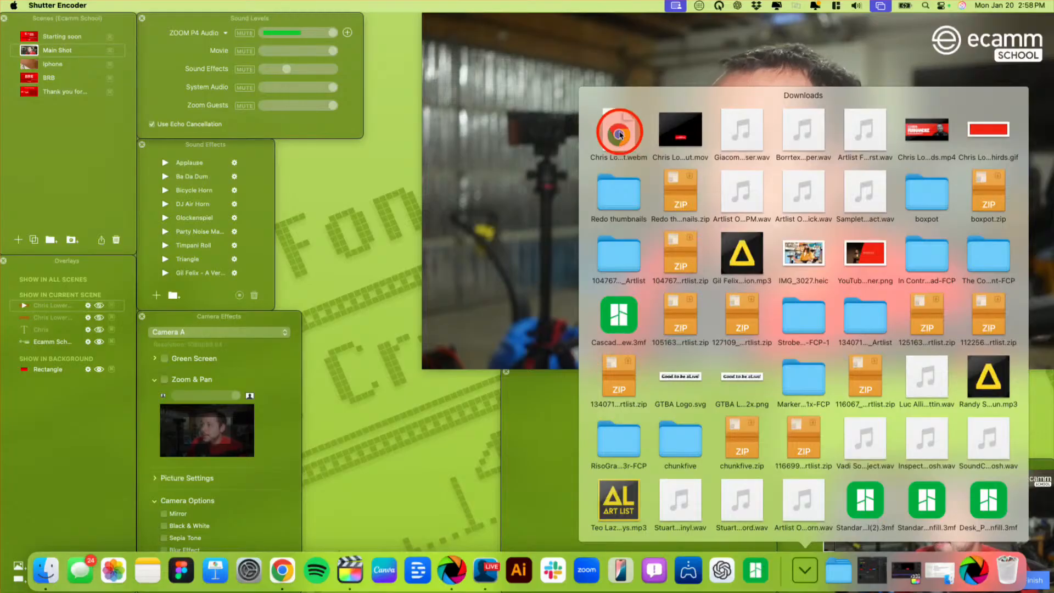
pyautogui.moveTo(622, 134); pyautogui.dragTo(88, 315)
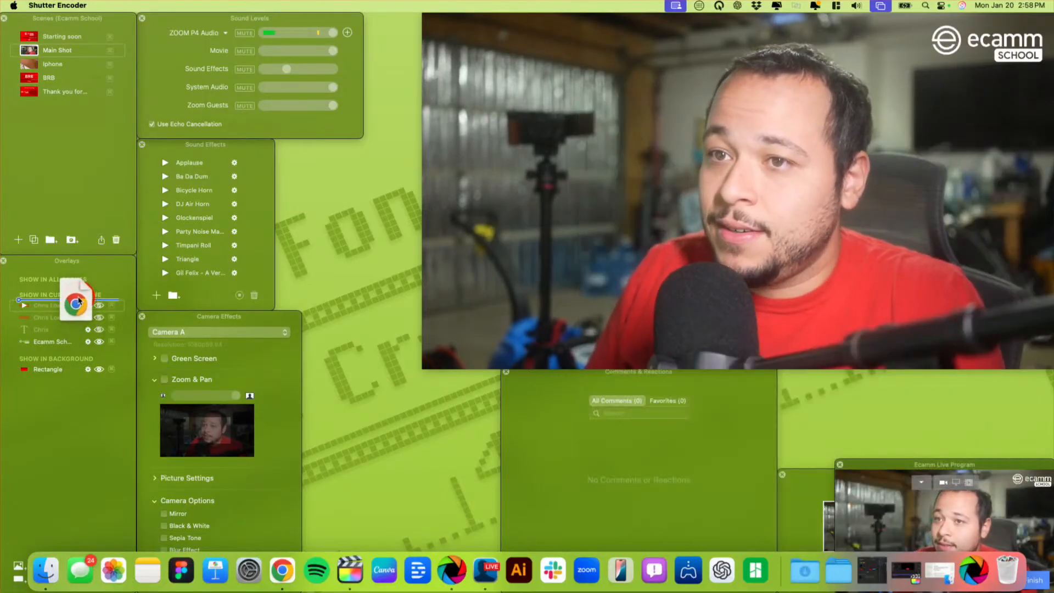
pyautogui.moveTo(78, 300); pyautogui.dragTo(76, 300)
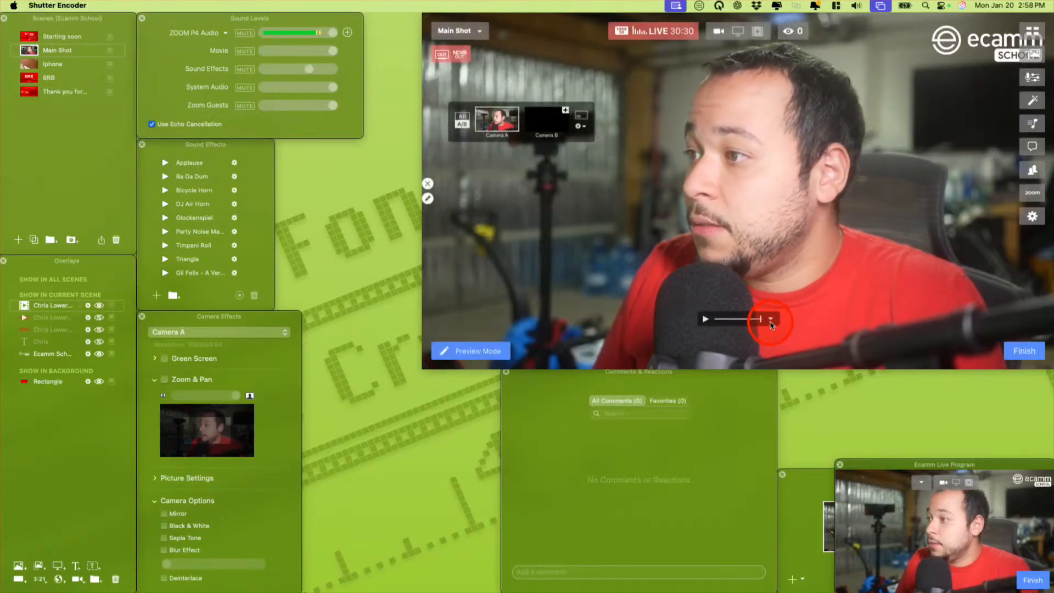
# Set the .webm overlay to Hide (Stay Hidden) when playback finishes
pyautogui.click(771, 323)
pyautogui.click(772, 317)
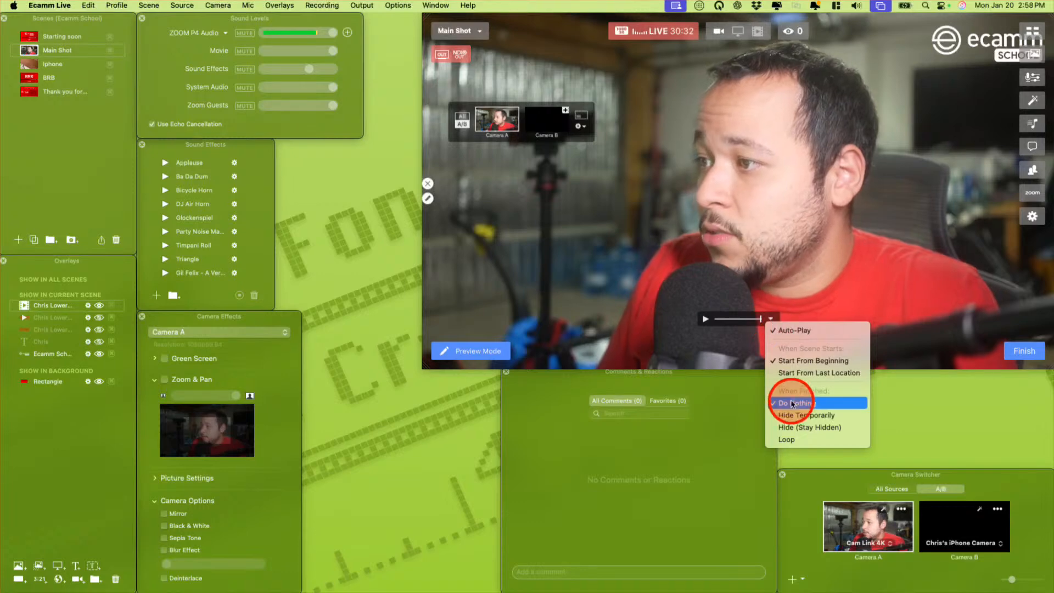
pyautogui.click(789, 428)
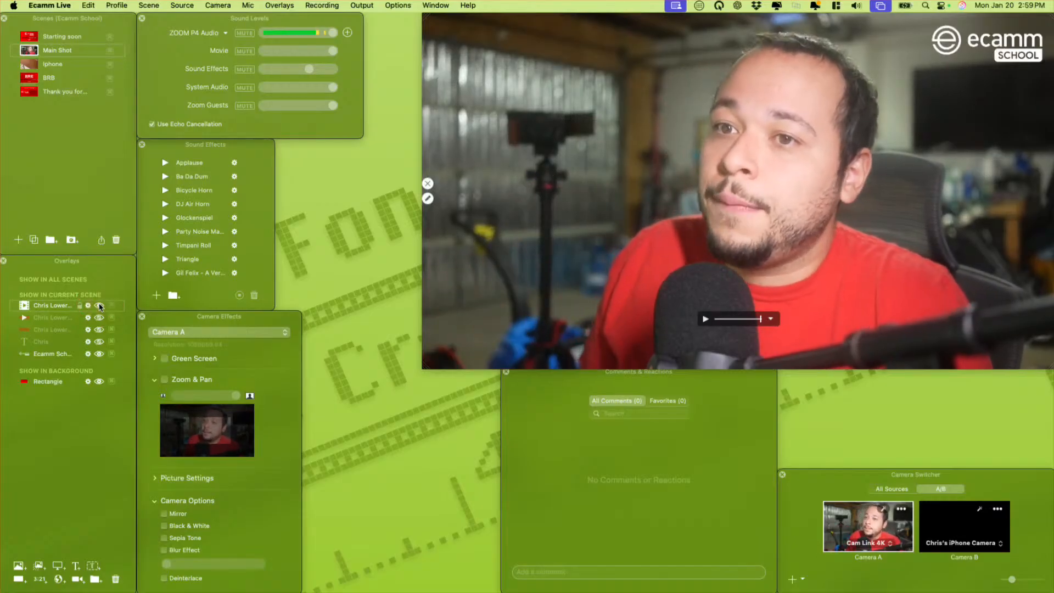
# Toggle the .webm overlay's visibility to replay the animated lower third with its sound effects
pyautogui.click(100, 307)
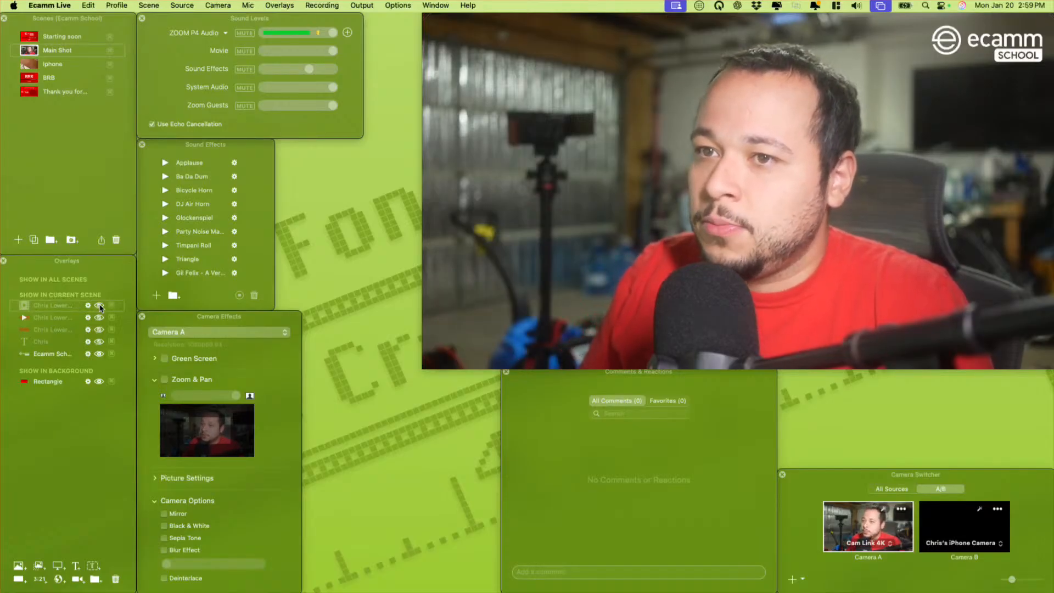
pyautogui.click(99, 305)
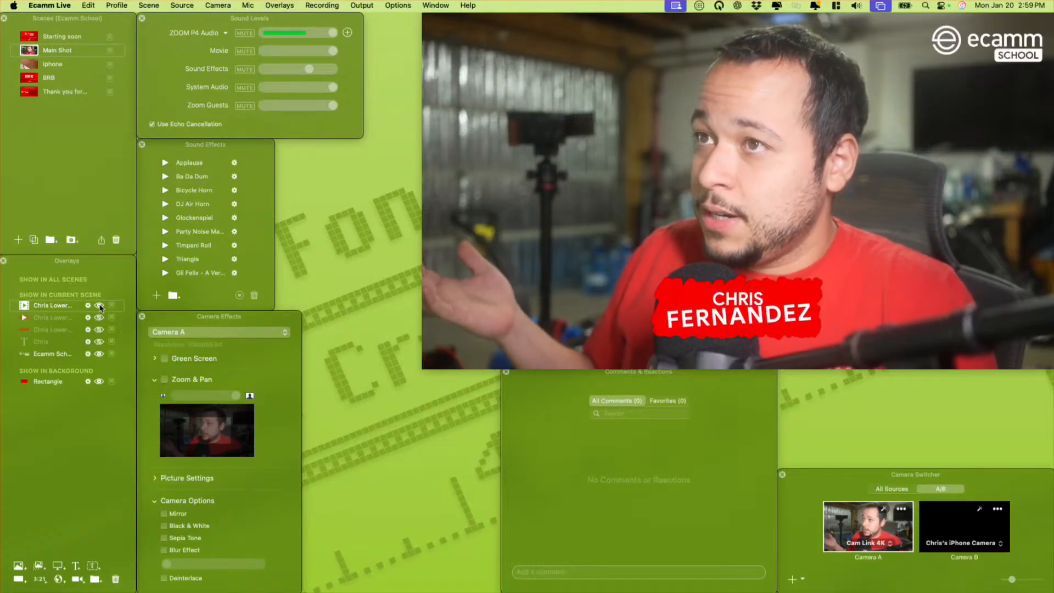
pyautogui.click(99, 306)
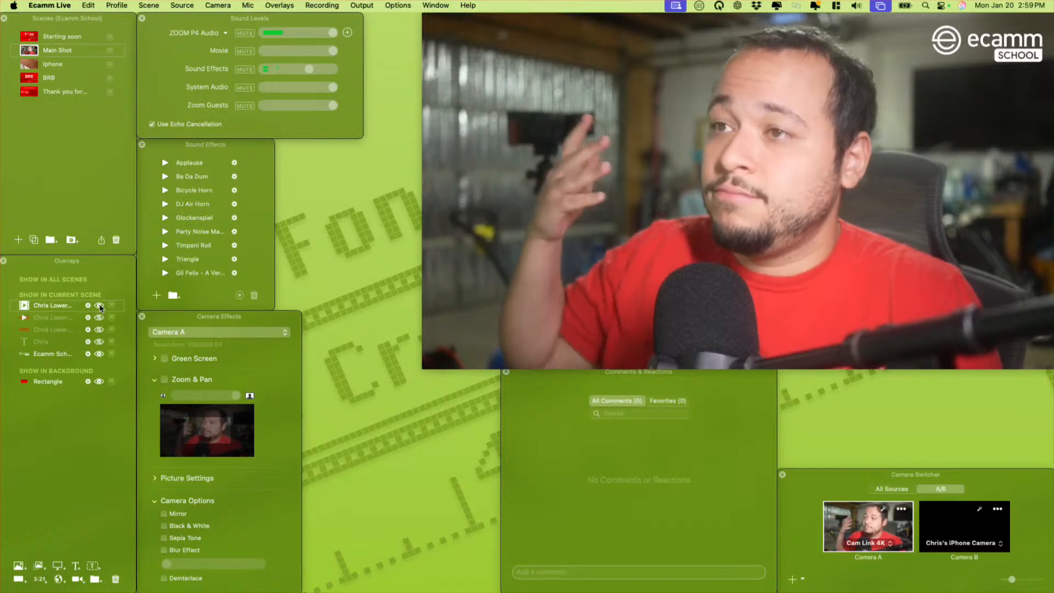